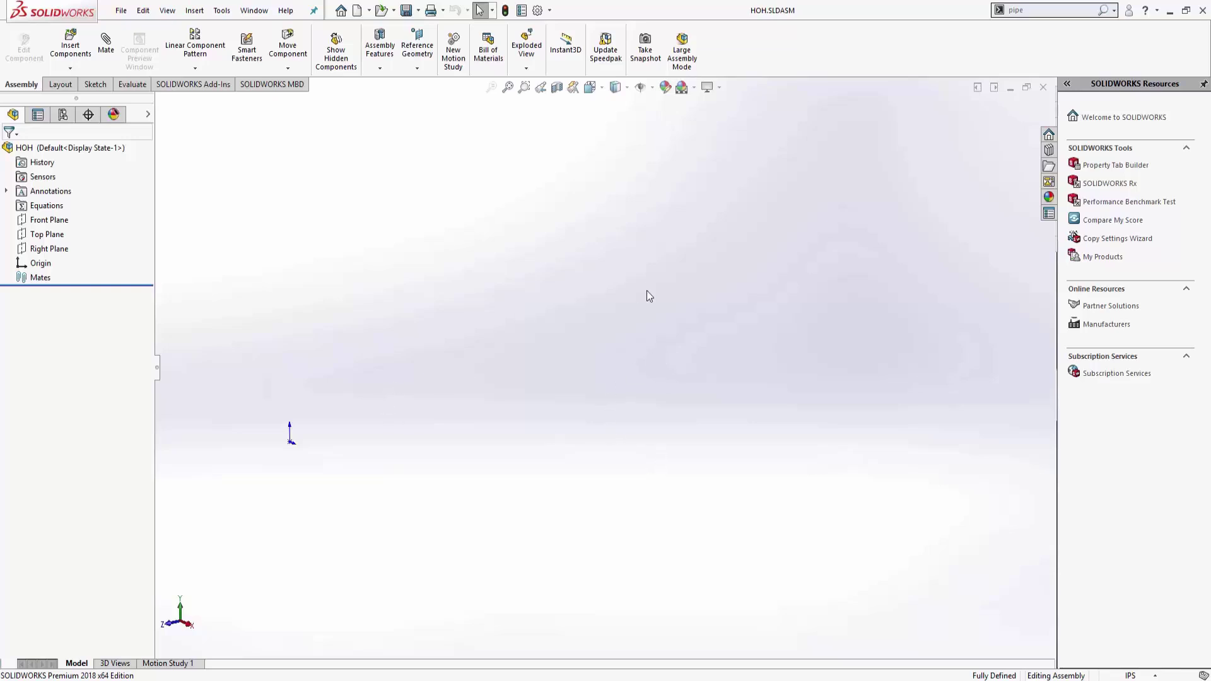
# Show the Design Library at routing > piping > flanges so the flange parts are listed
pyautogui.click(1049, 150)
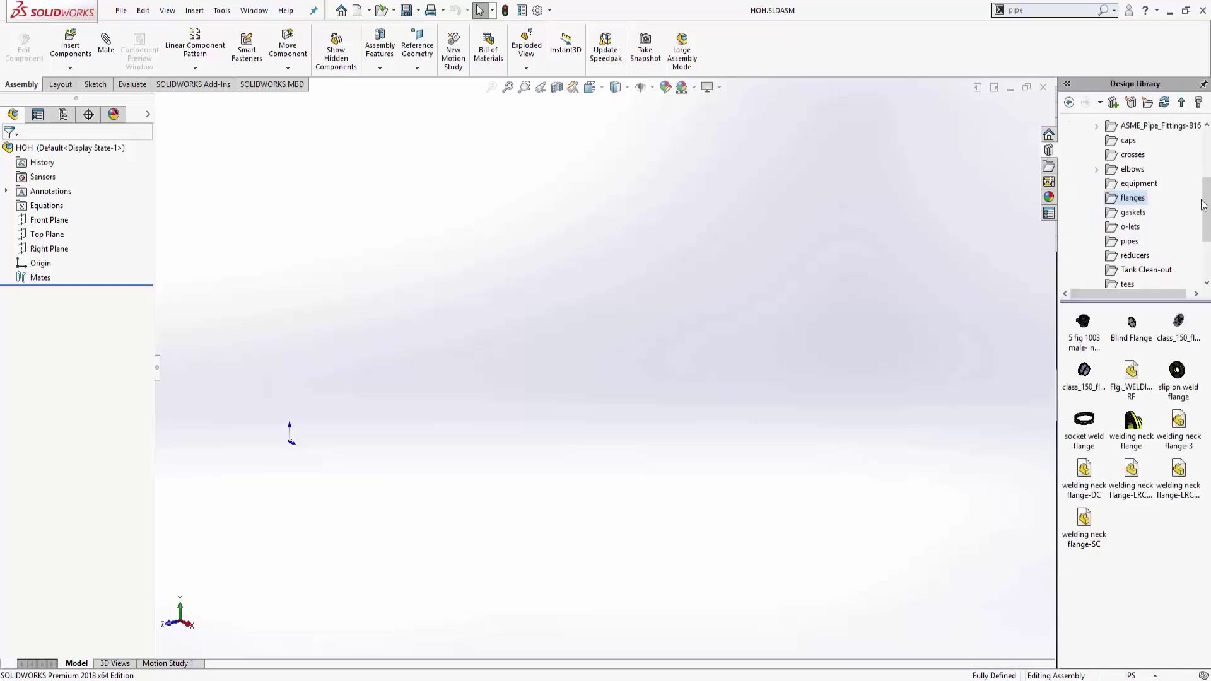
pyautogui.moveTo(1205, 209); pyautogui.dragTo(1206, 165)
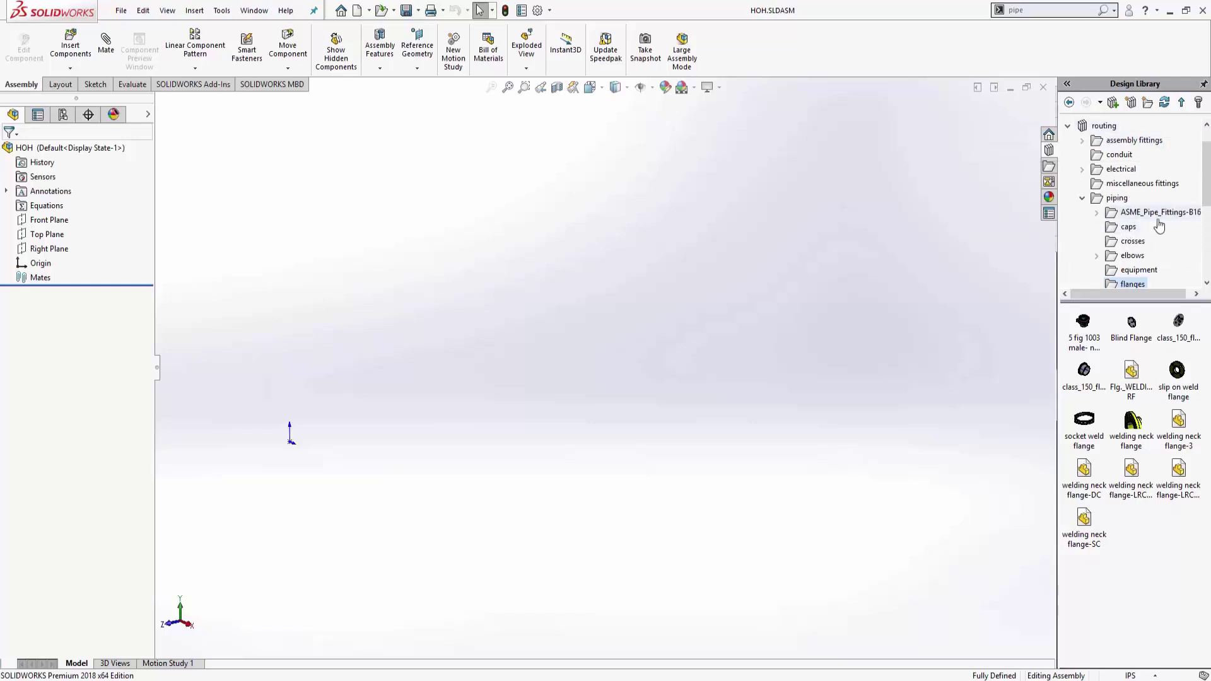
pyautogui.scroll(-1, 1208, 189)
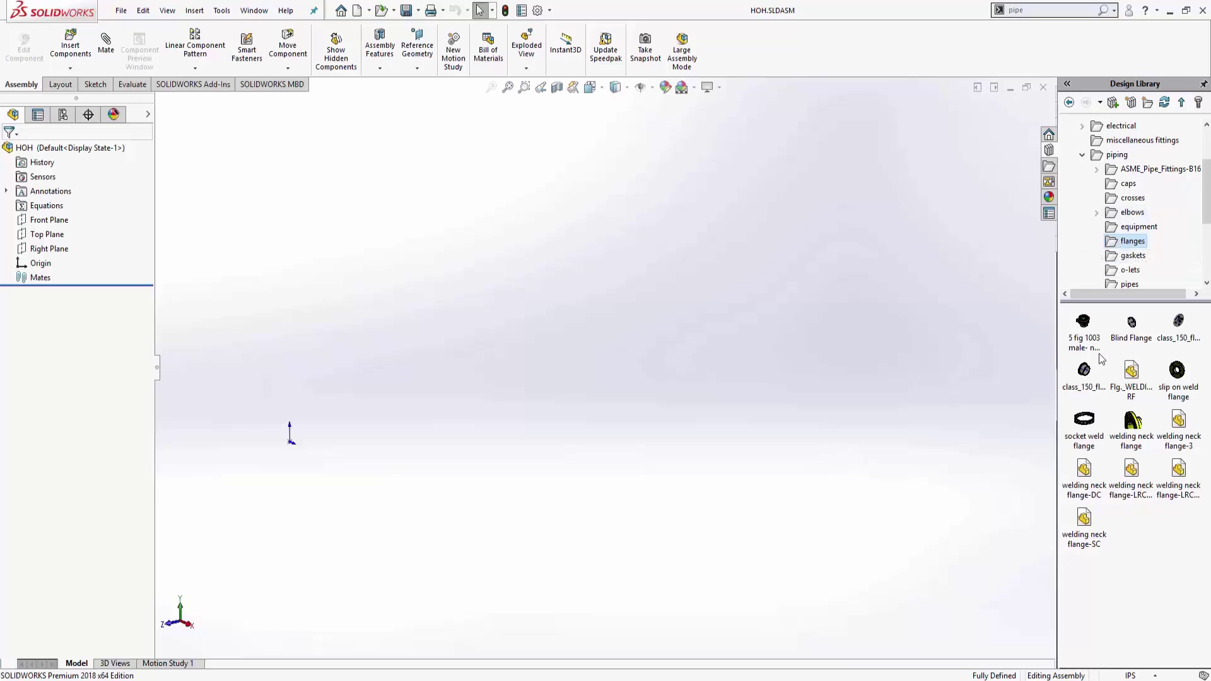
# Insert a trial slip on weld flange into HOH, then delete it again
pyautogui.moveTo(1177, 372); pyautogui.dragTo(607, 363)
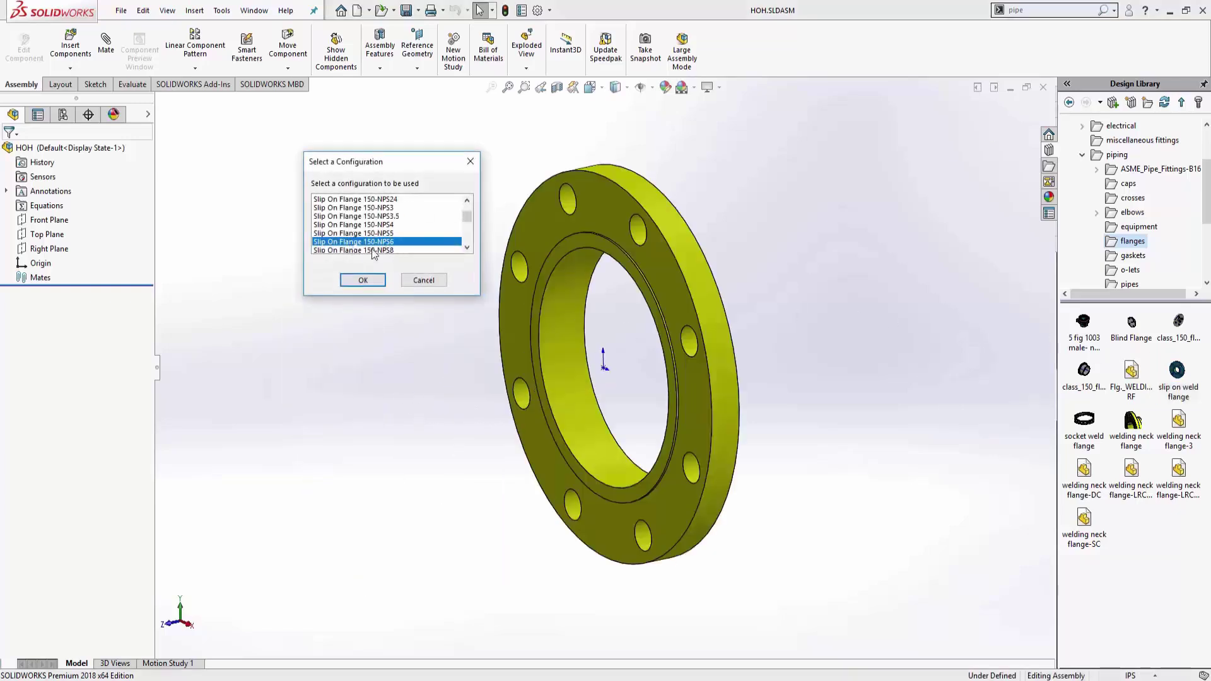
pyautogui.click(361, 278)
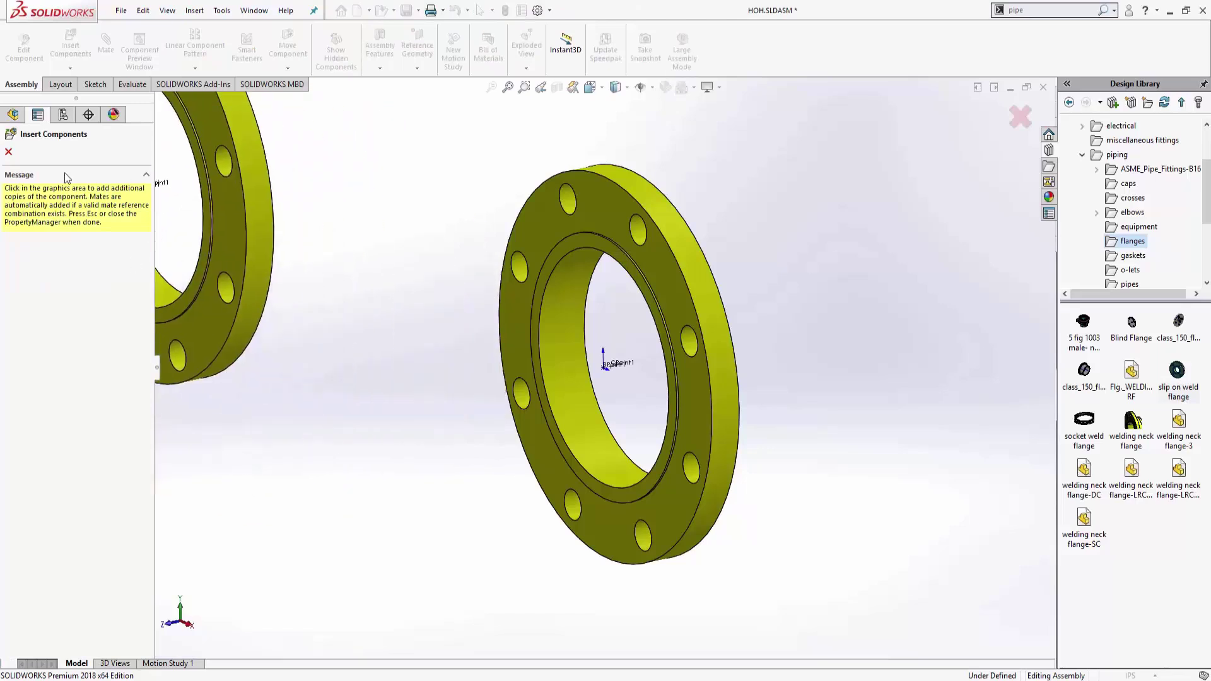
pyautogui.click(10, 153)
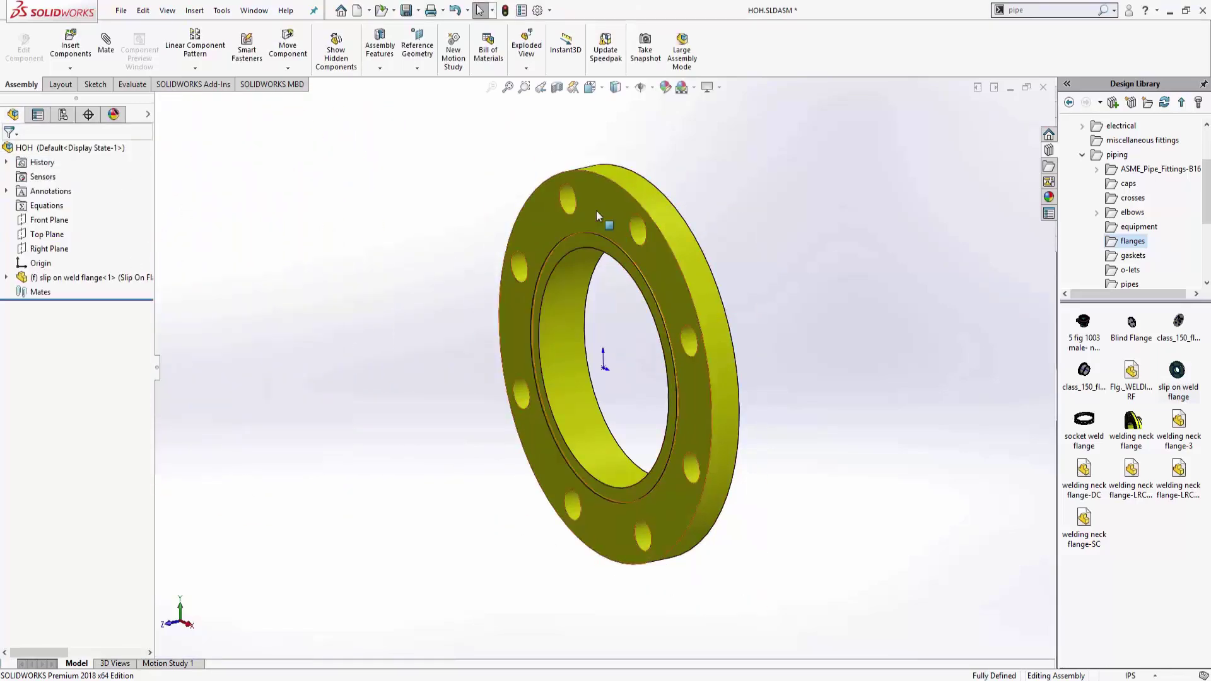
pyautogui.rightClick(60, 283)
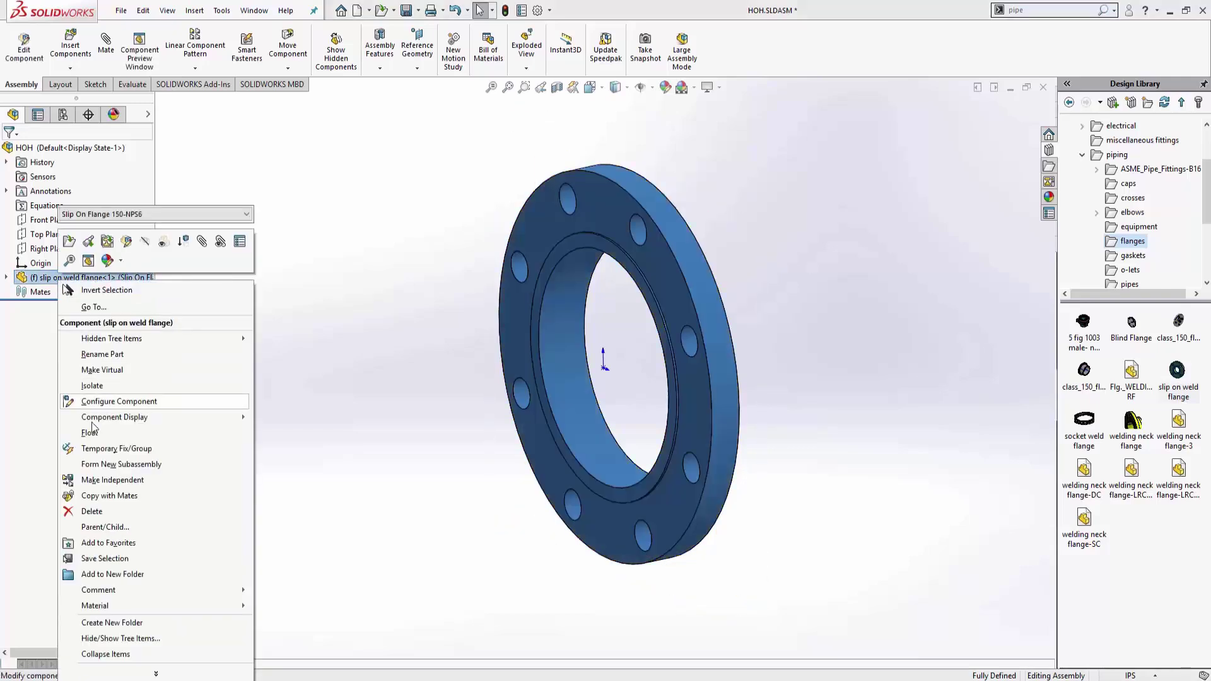
pyautogui.click(95, 512)
pyautogui.click(416, 212)
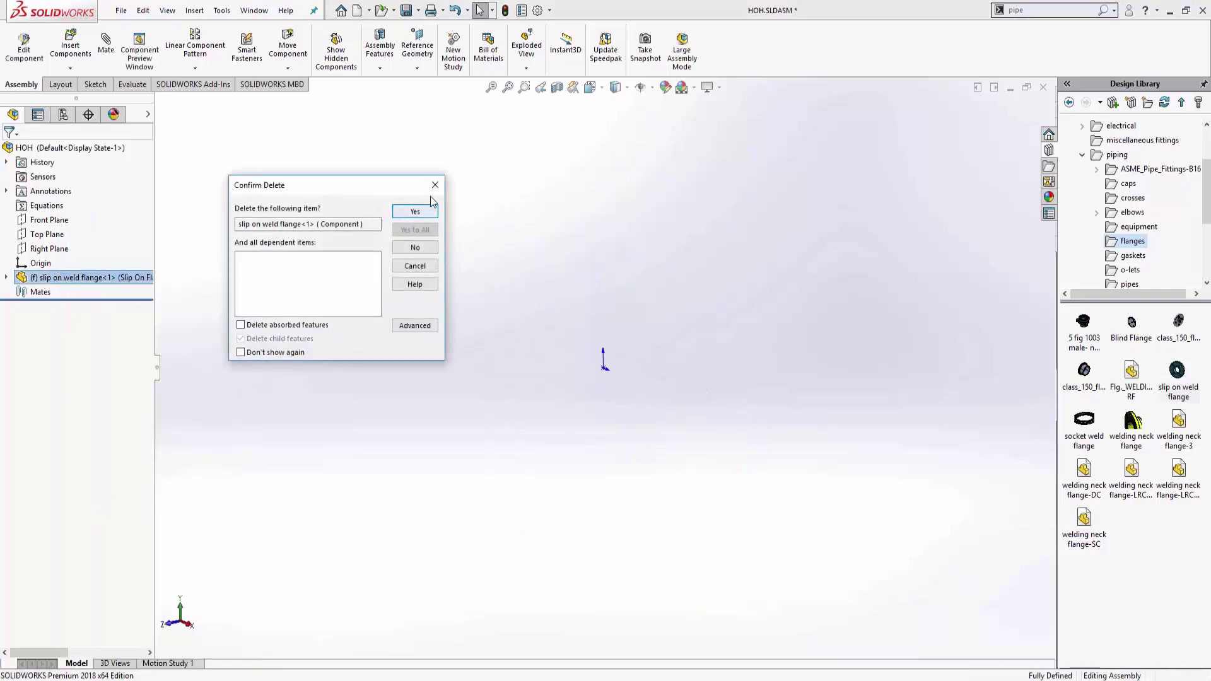
# Enable the SOLIDWORKS Routing add-in
pyautogui.click(549, 10)
pyautogui.click(553, 58)
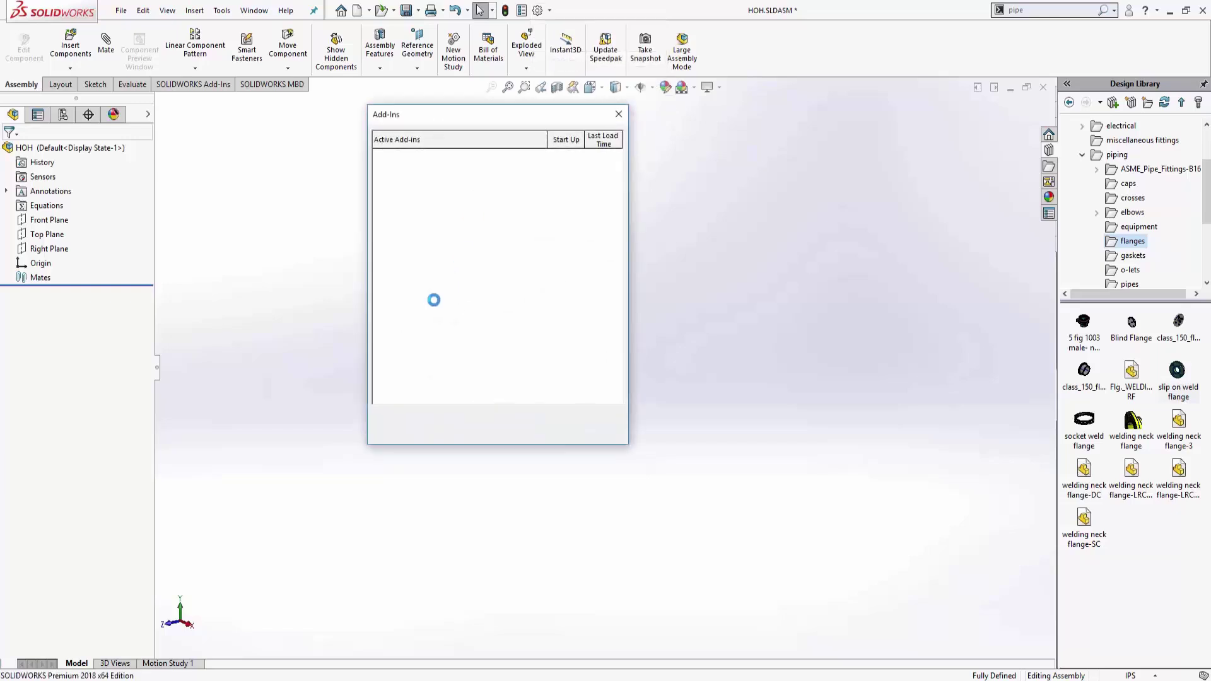
pyautogui.click(380, 260)
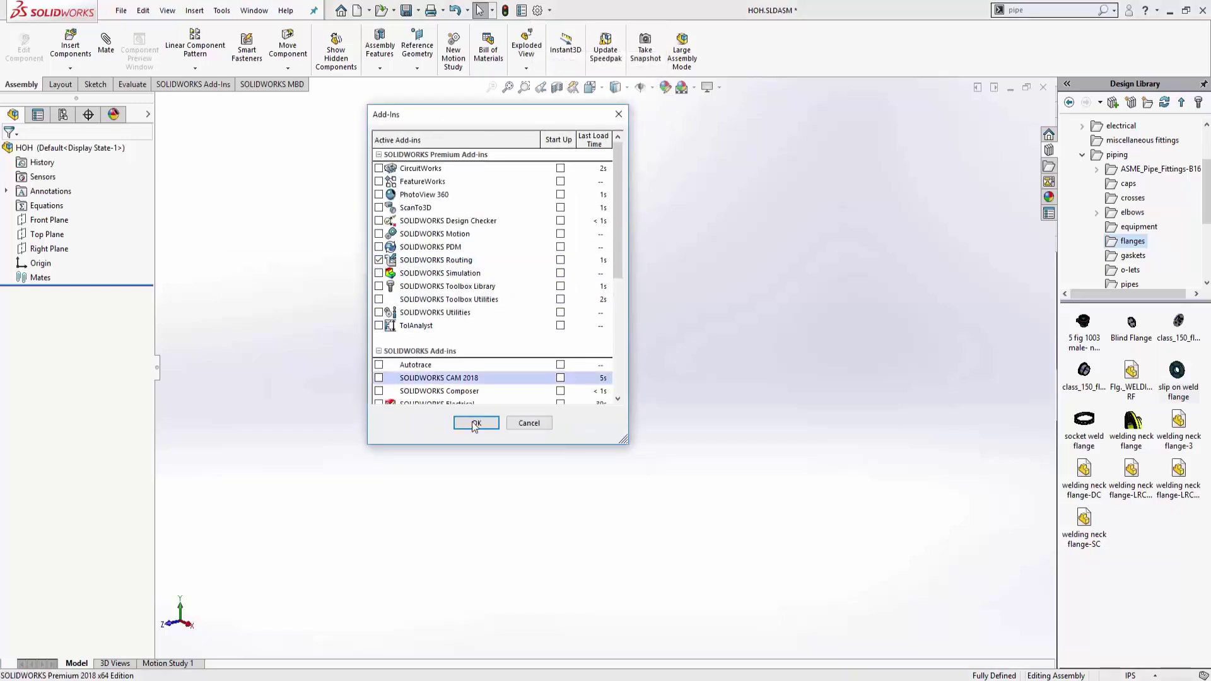
pyautogui.click(476, 423)
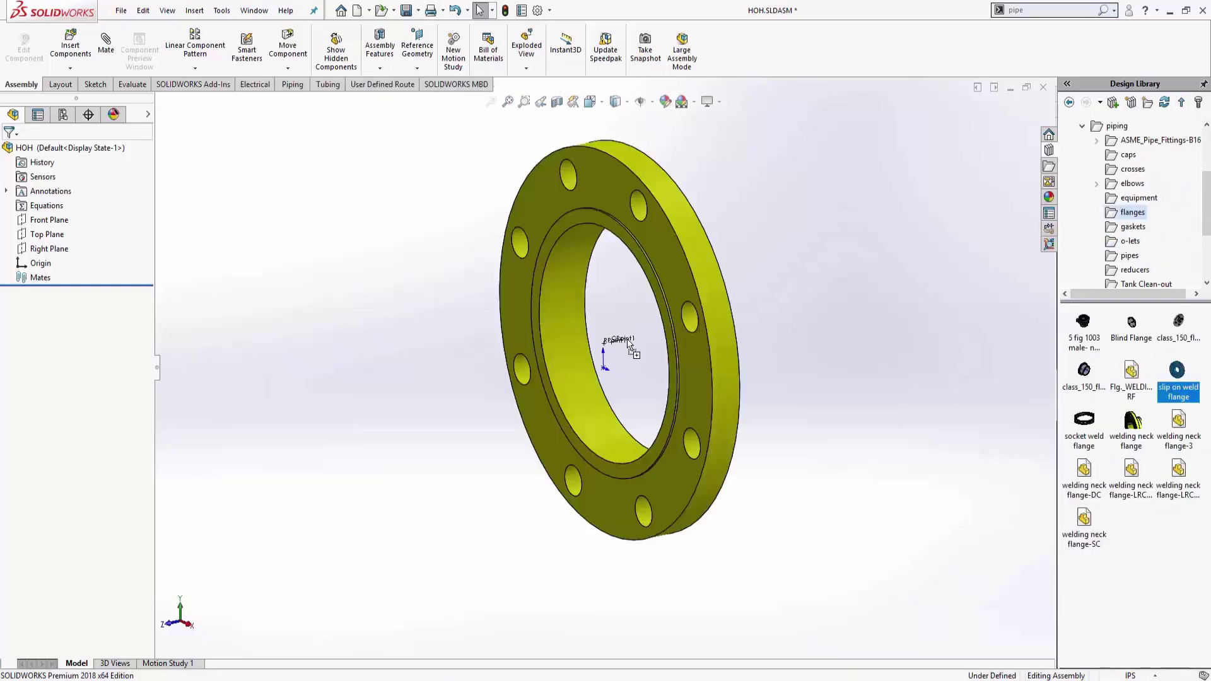
# Place a Slip On Flange 150-NPS6 at the assembly origin
pyautogui.moveTo(622, 346); pyautogui.dragTo(606, 371)
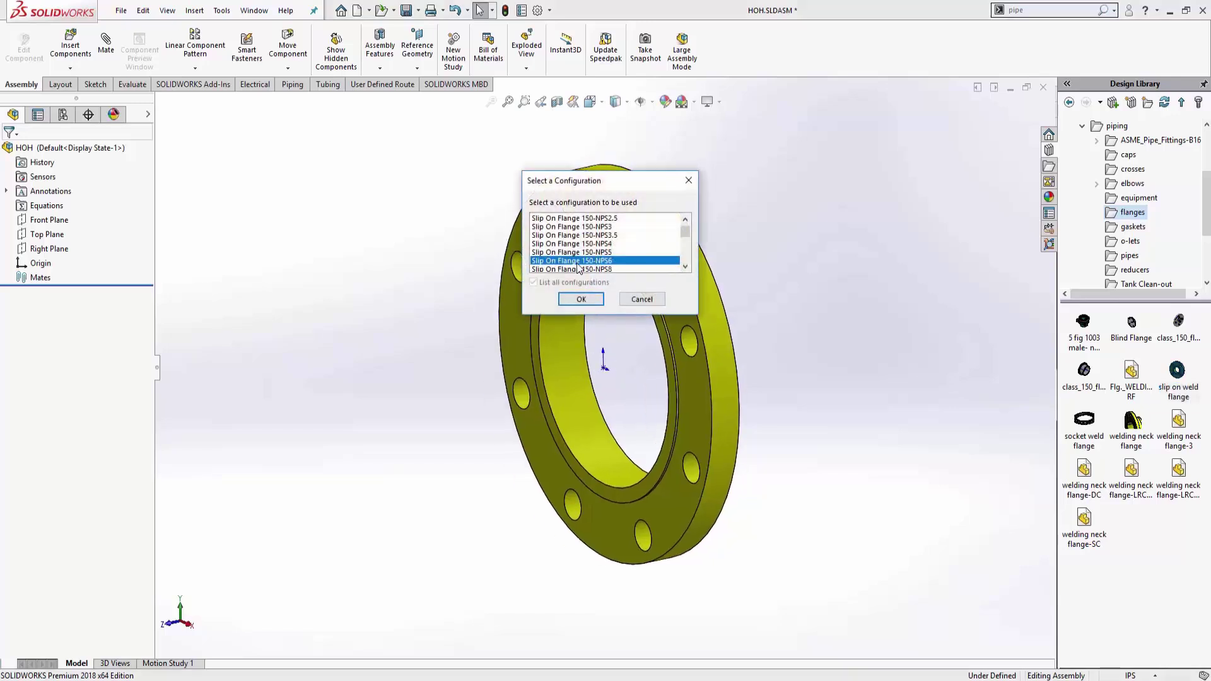
pyautogui.click(580, 301)
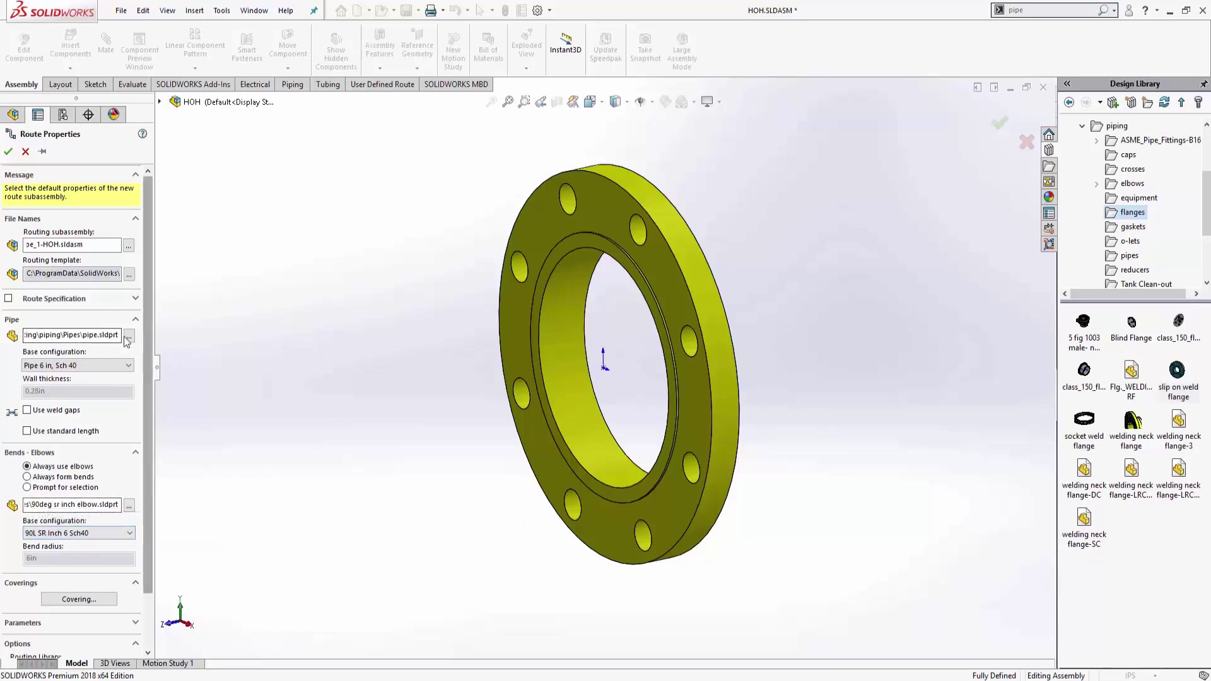
# Accept the Pipe 6 in Sch 40 route properties and expand the Pipe_1-HOH subassembly
pyautogui.click(8, 151)
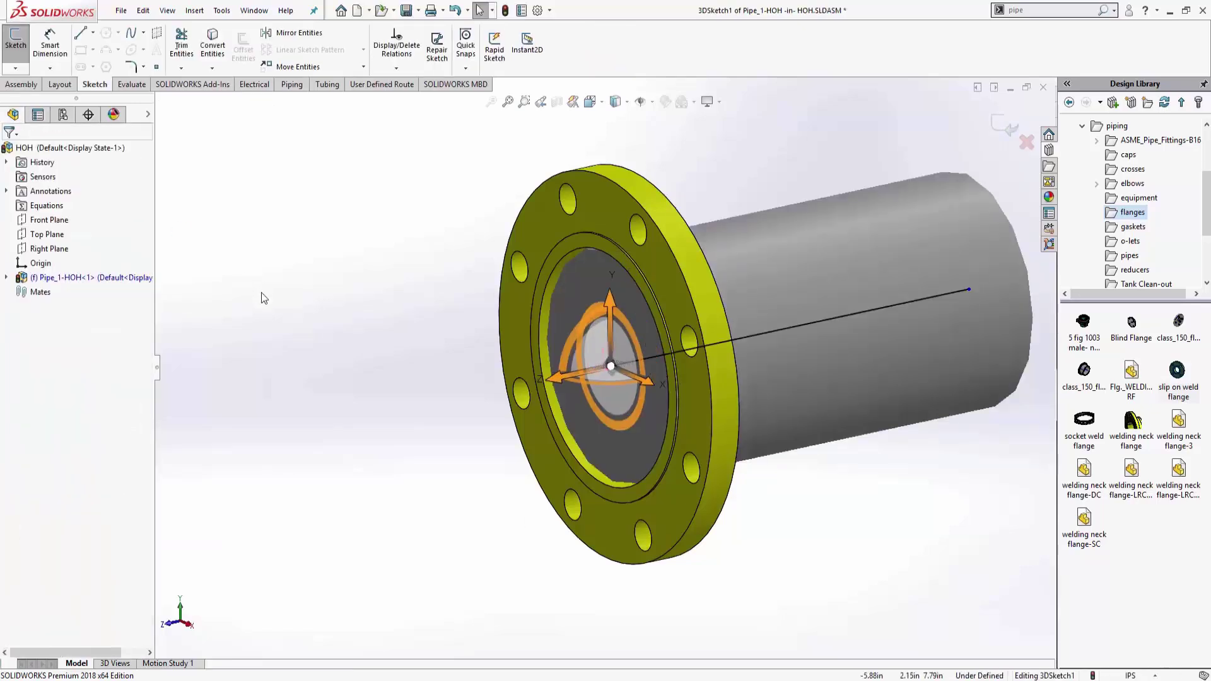
pyautogui.click(312, 322)
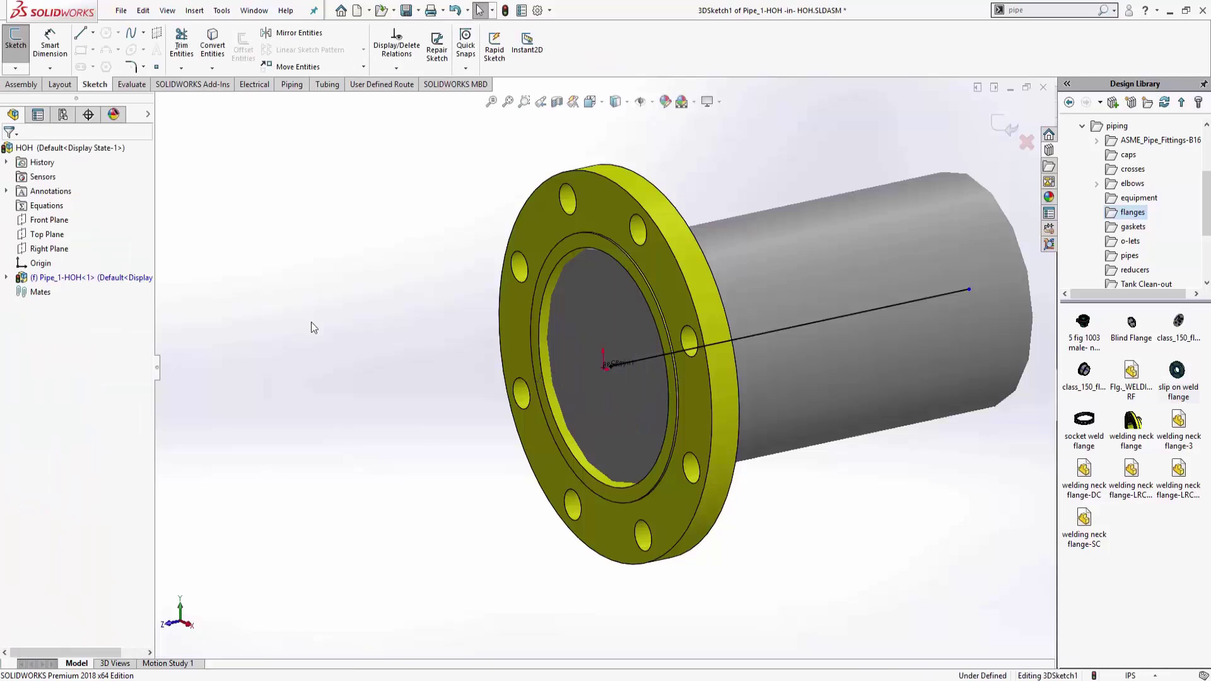
pyautogui.click(7, 278)
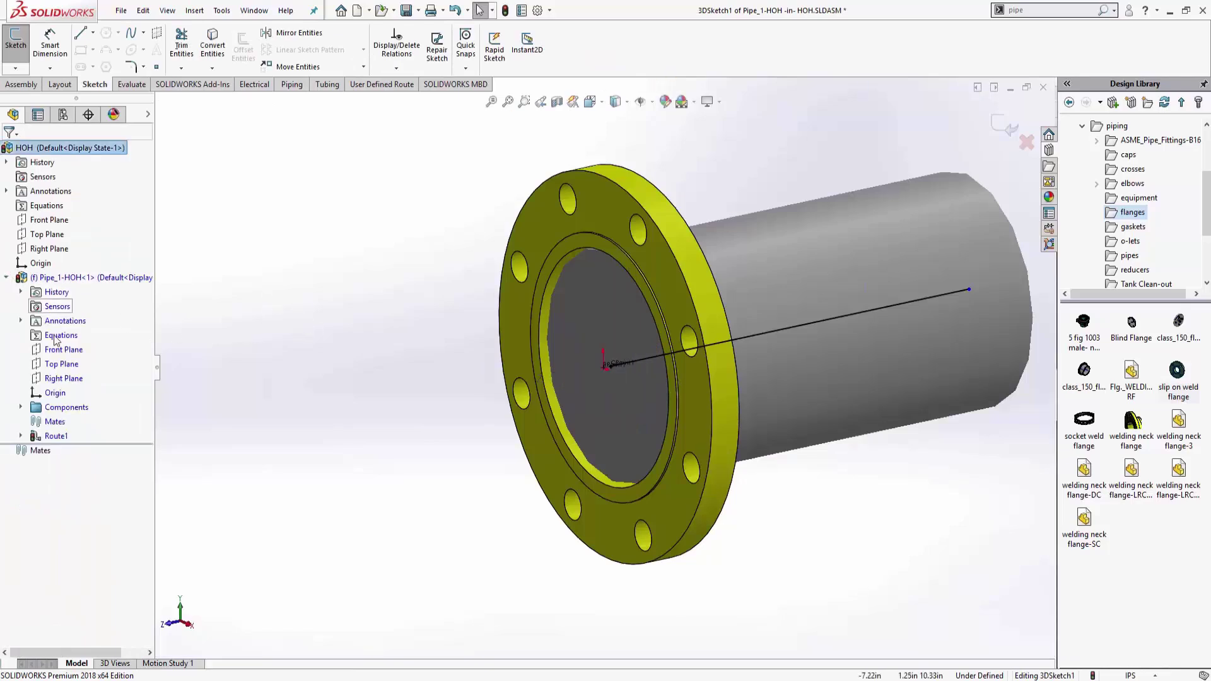
pyautogui.moveTo(54, 441)
pyautogui.scroll(8, 446, 356)
pyautogui.keyDown('ctrl'); pyautogui.moveTo(471, 349); pyautogui.dragTo(328, 364, button='middle'); pyautogui.keyUp('ctrl')
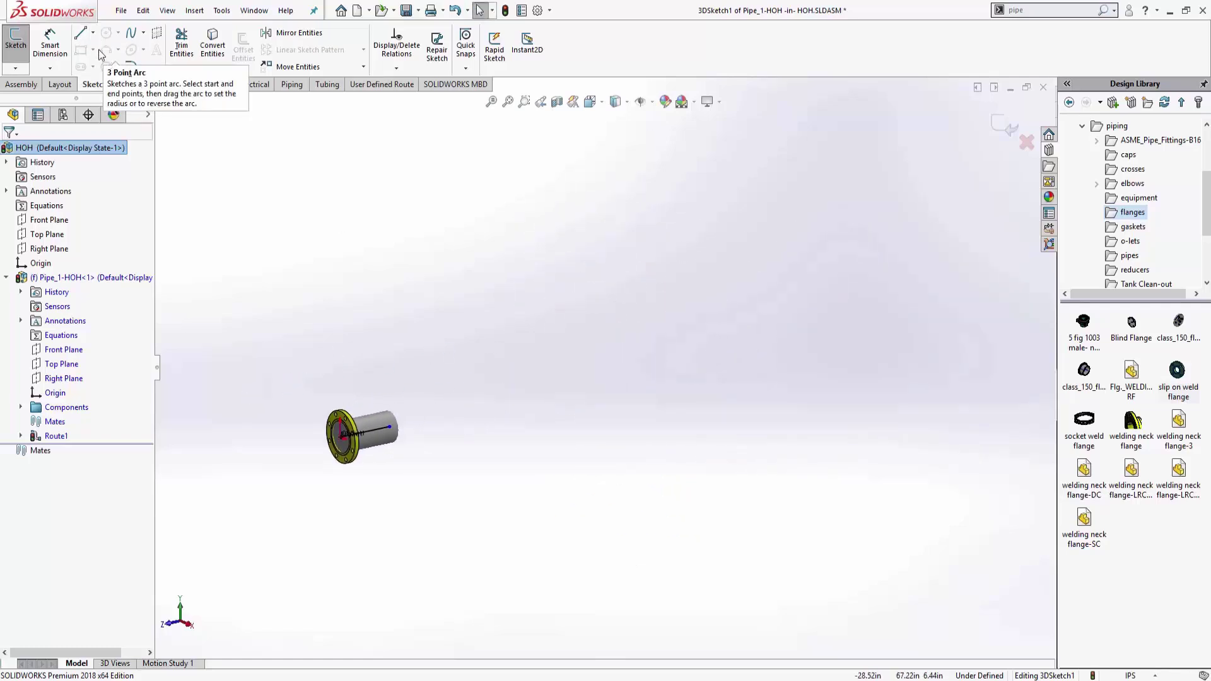
# Sketch route lines from the pipe end, going up and then across in several angled runs
pyautogui.click(292, 84)
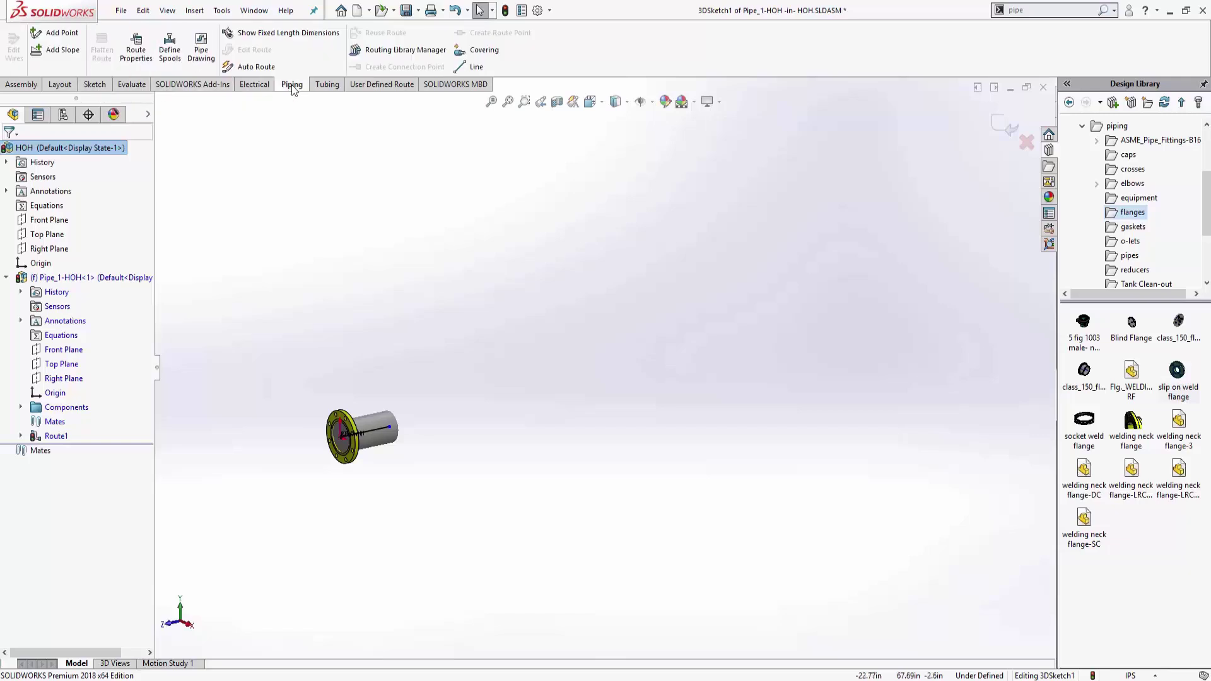
pyautogui.click(476, 68)
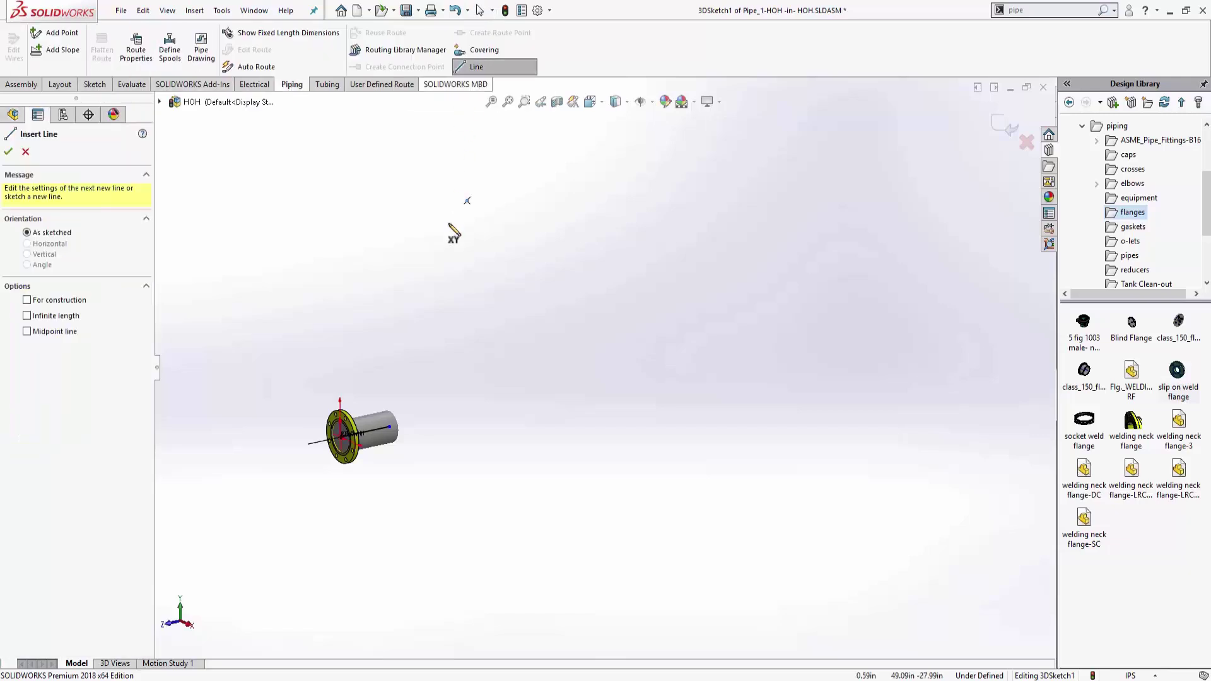
pyautogui.click(390, 427)
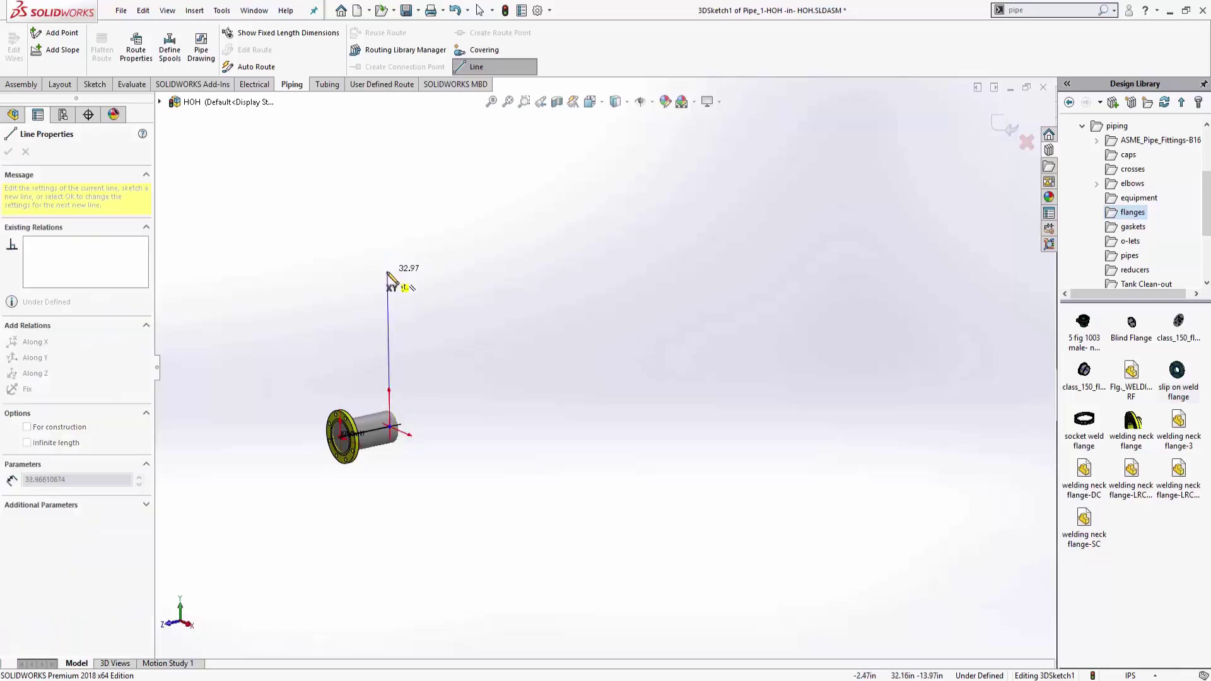
pyautogui.click(387, 273)
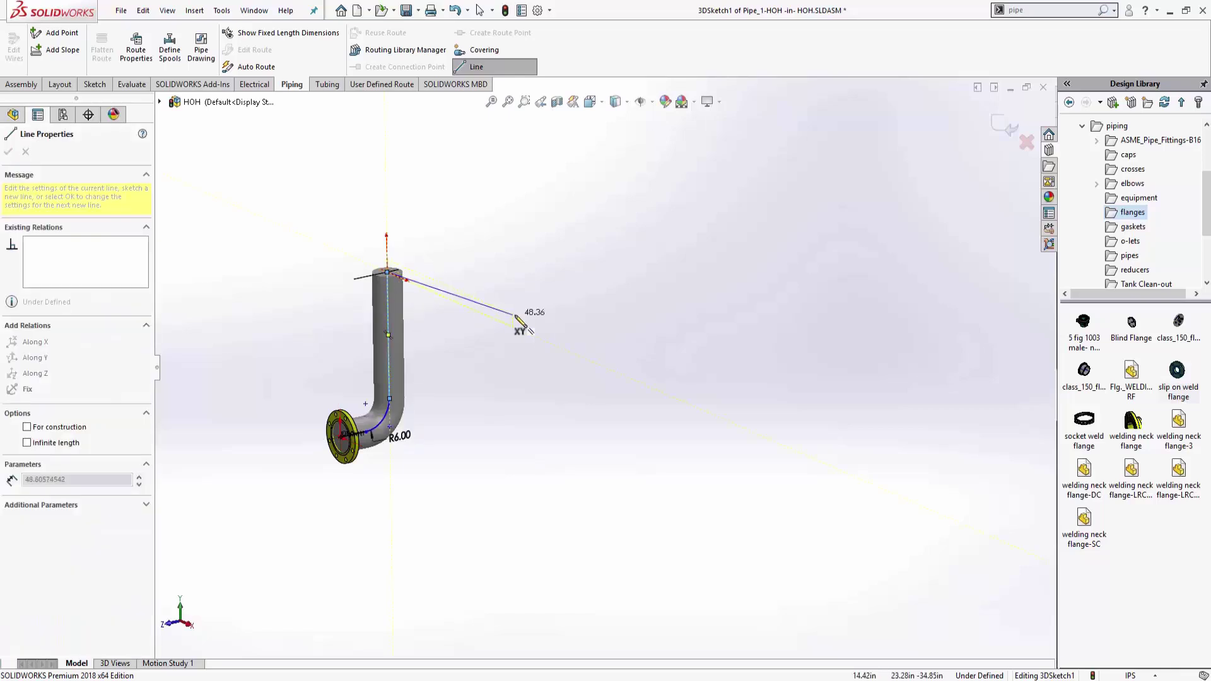
pyautogui.click(575, 355)
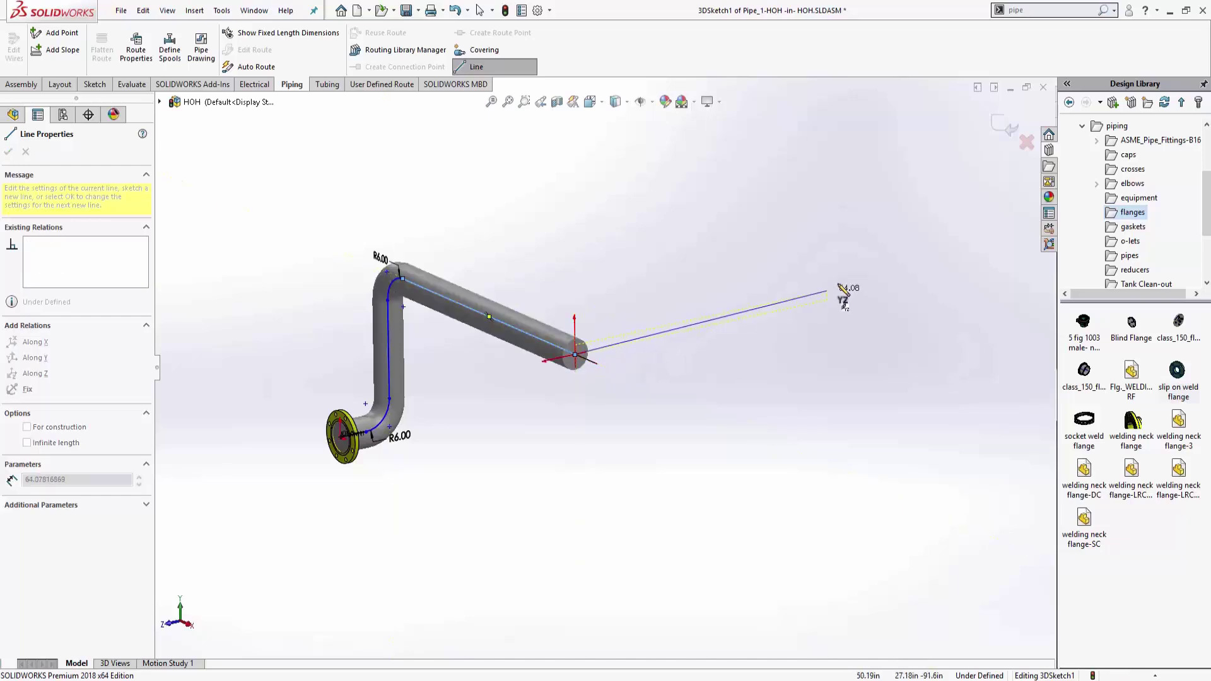
pyautogui.click(902, 288)
pyautogui.press('z')
pyautogui.press('z')
pyautogui.keyDown('ctrl'); pyautogui.moveTo(888, 342); pyautogui.dragTo(784, 316, button='middle'); pyautogui.keyUp('ctrl')
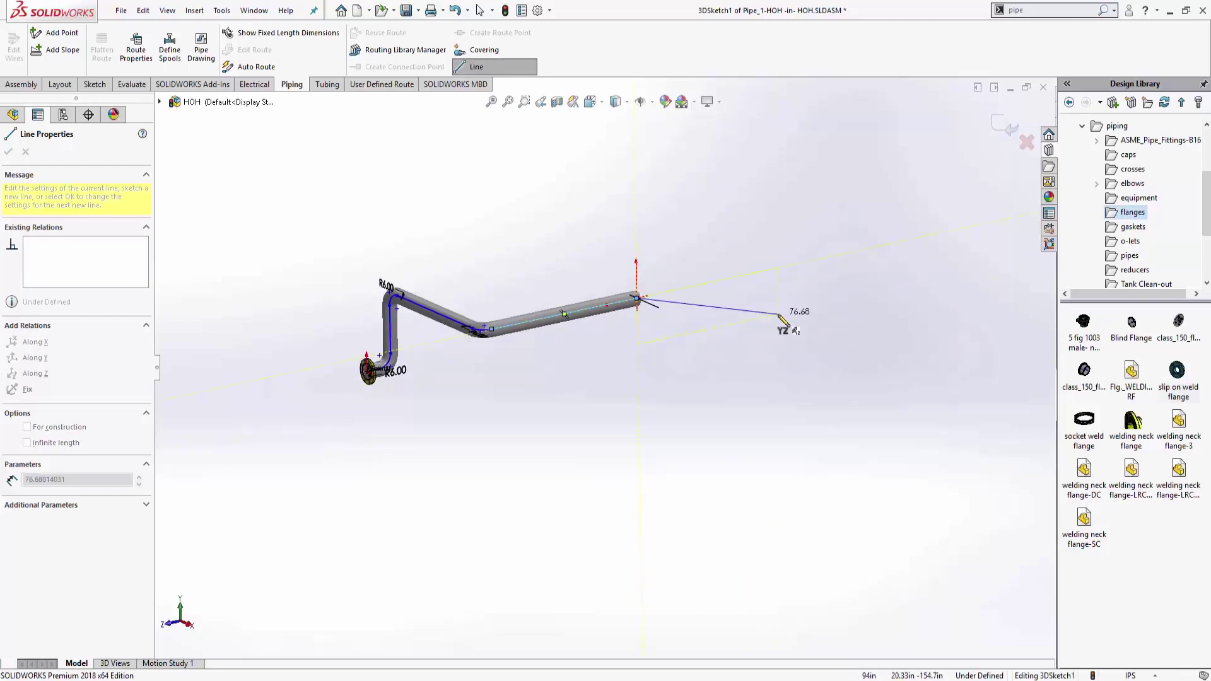
pyautogui.click(803, 369)
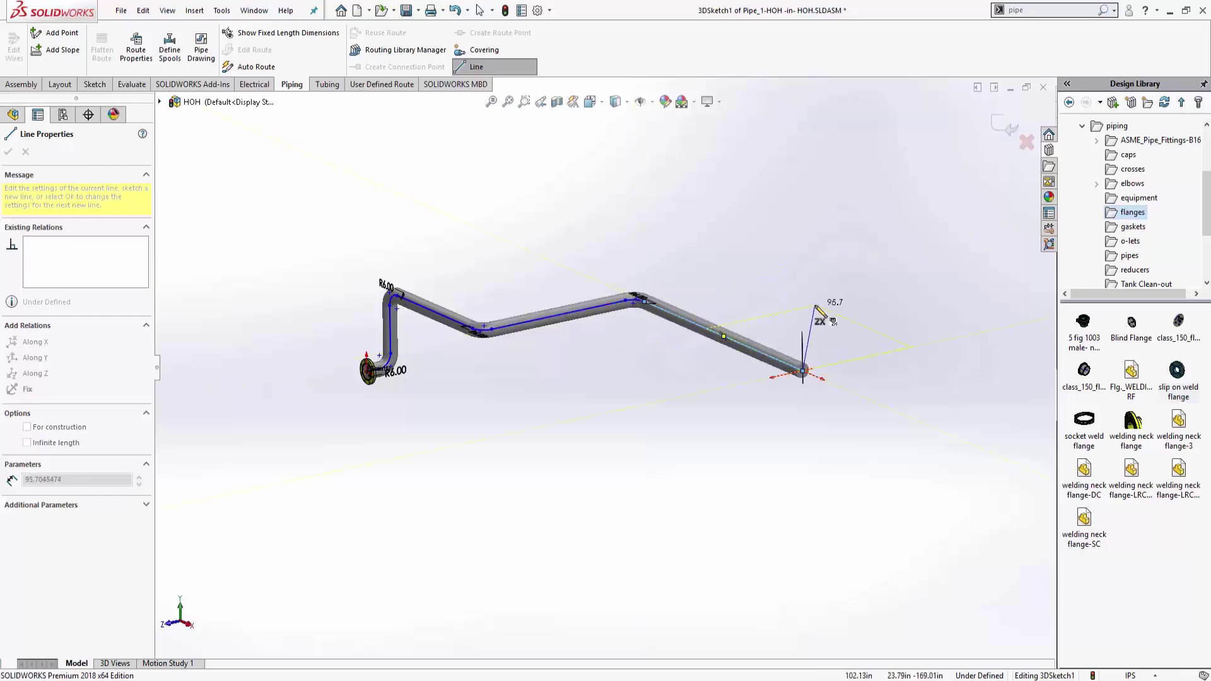
pyautogui.rightClick(821, 297)
pyautogui.press('Escape')
pyautogui.press('Escape')
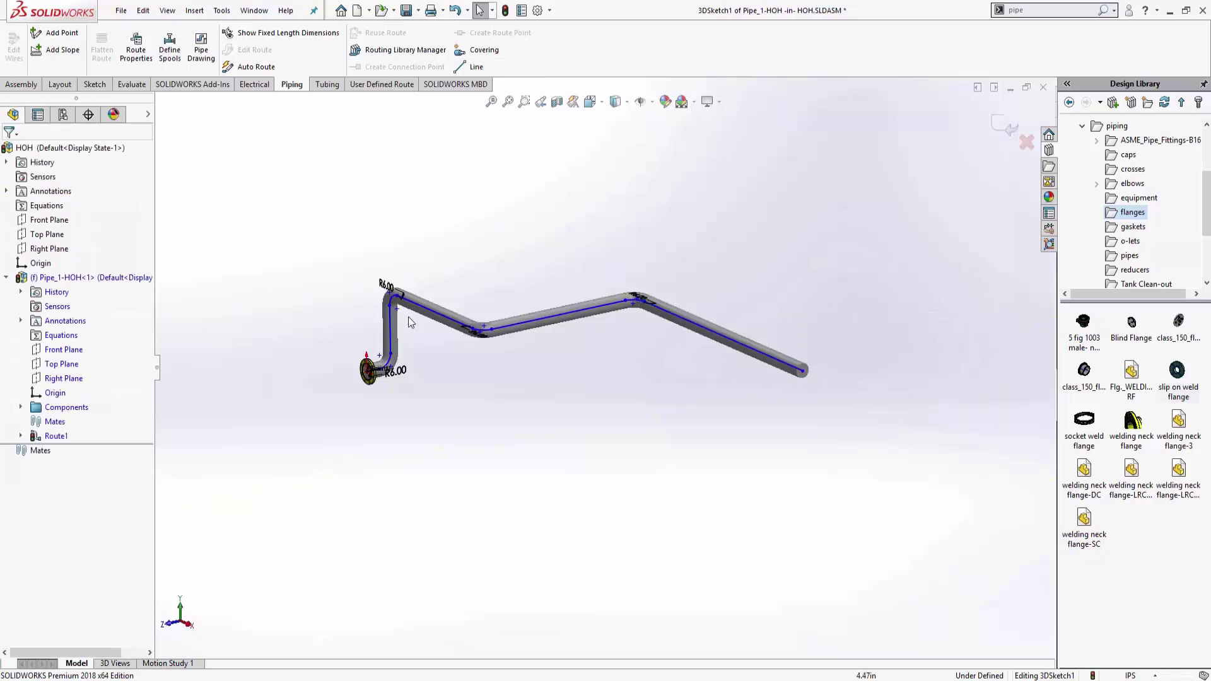
# Drag the vertical route run further along the pipe
pyautogui.scroll(-4, 434, 357)
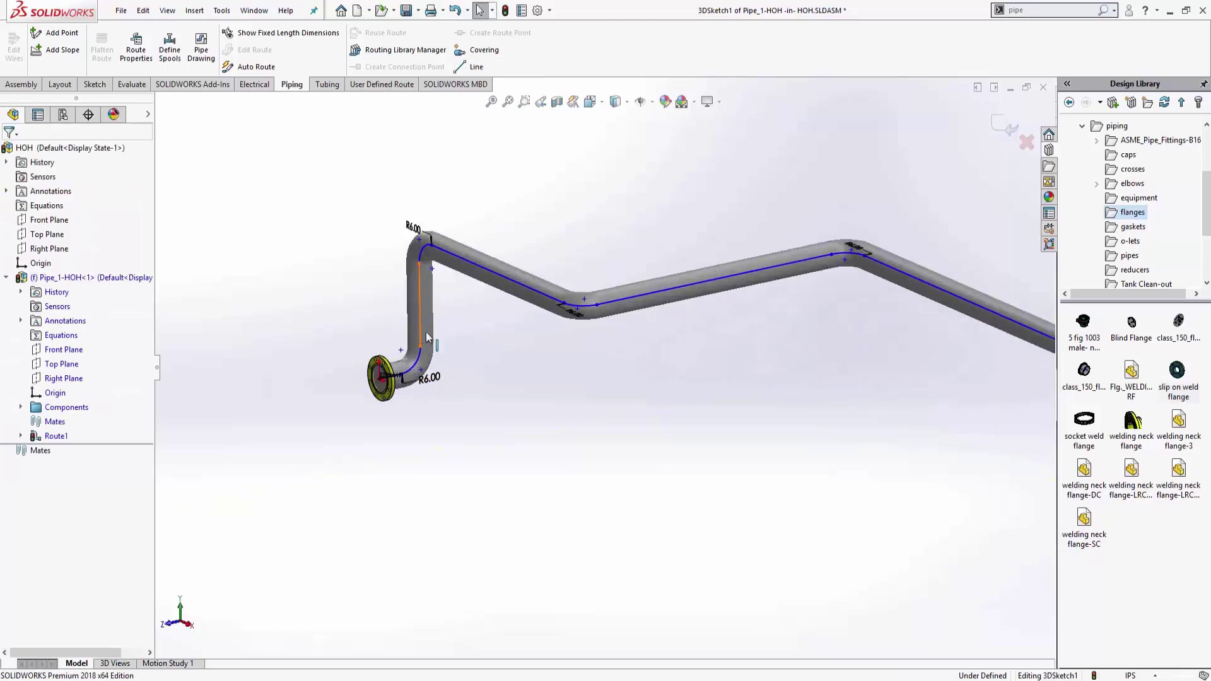
pyautogui.click(429, 331)
pyautogui.moveTo(429, 331); pyautogui.dragTo(505, 324)
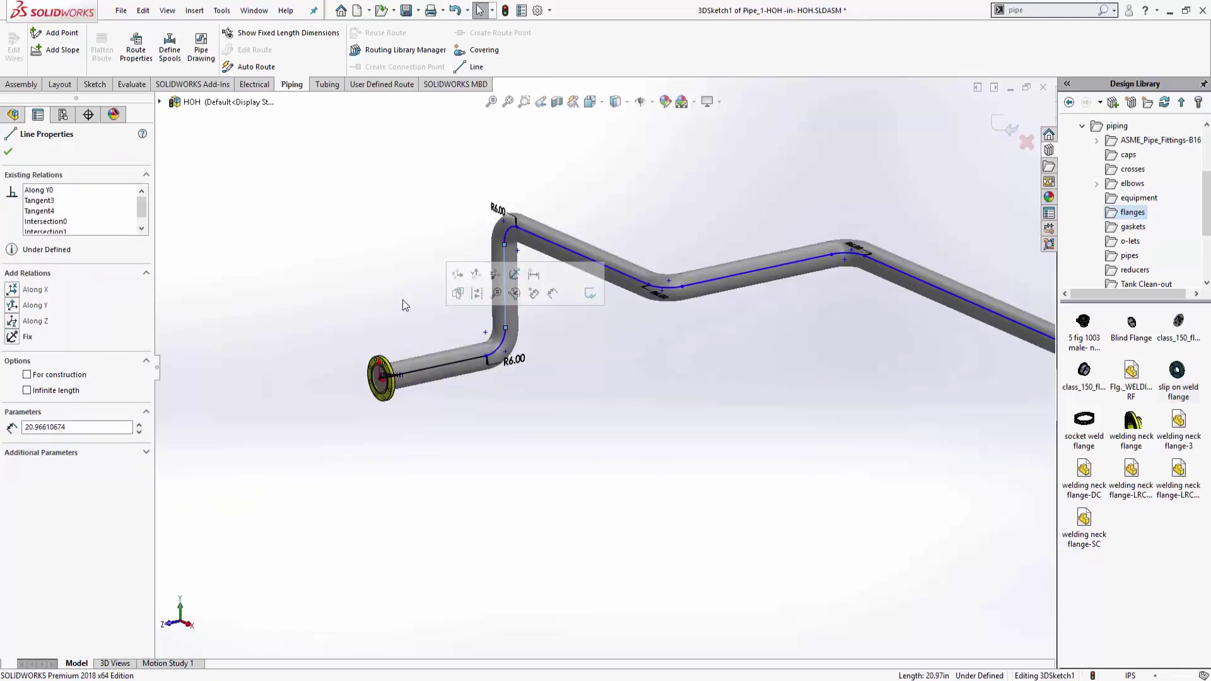
pyautogui.click(402, 301)
# Dimension the first three route runs as 48, 36 and 68
pyautogui.click(442, 366)
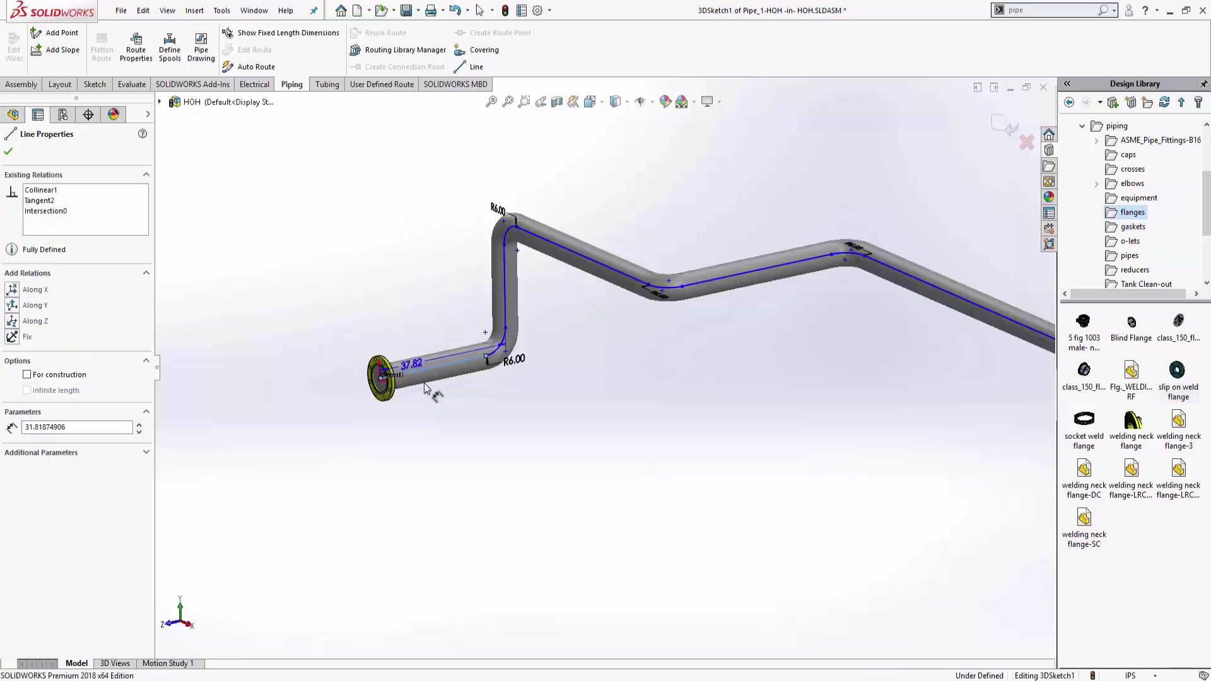
pyautogui.click(434, 410)
pyautogui.write('48')
pyautogui.press('Return')
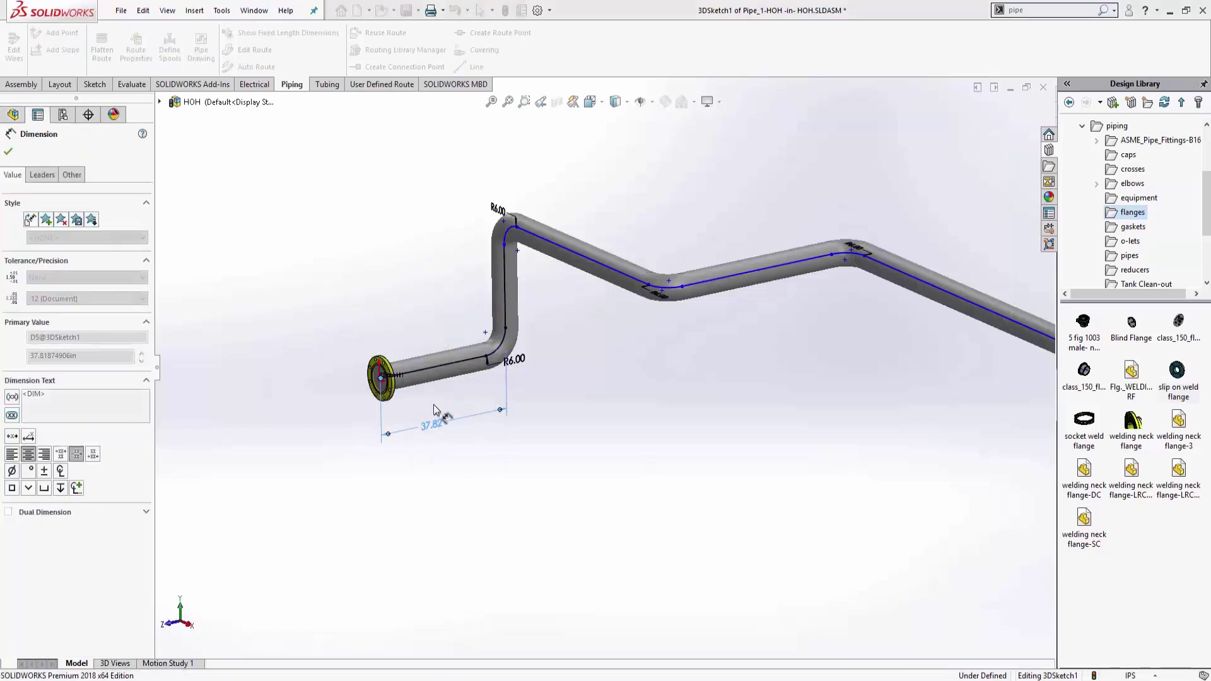
pyautogui.click(537, 295)
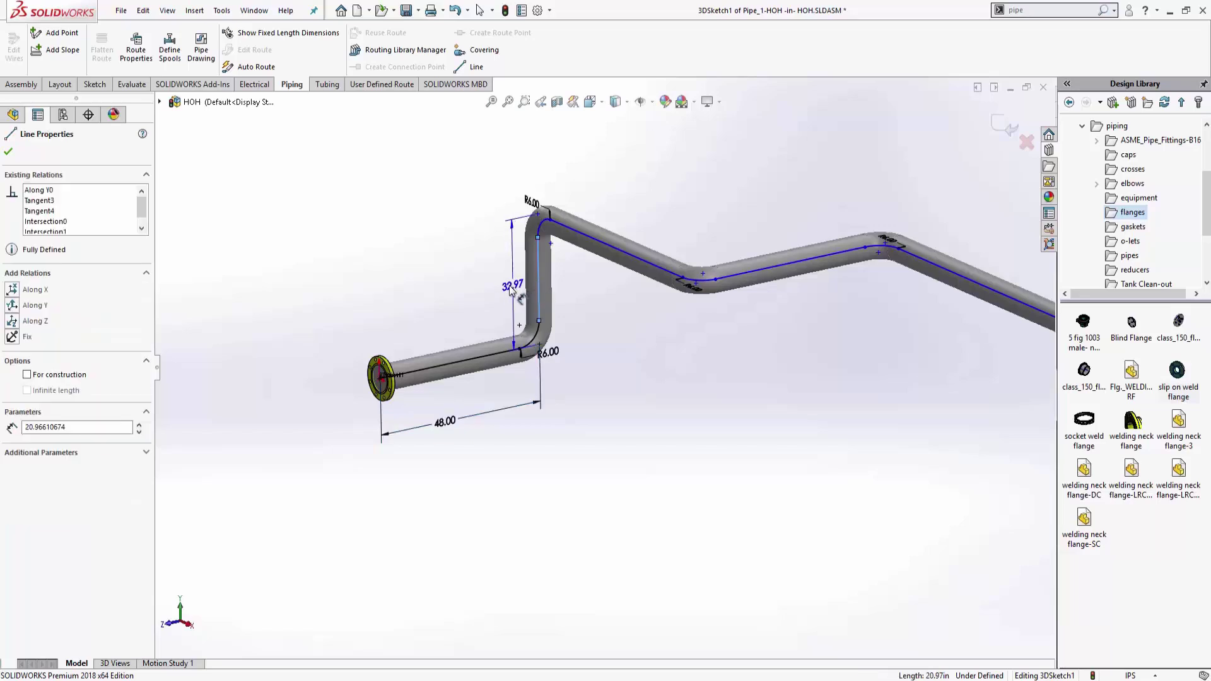
pyautogui.click(490, 286)
pyautogui.write('36')
pyautogui.press('Return')
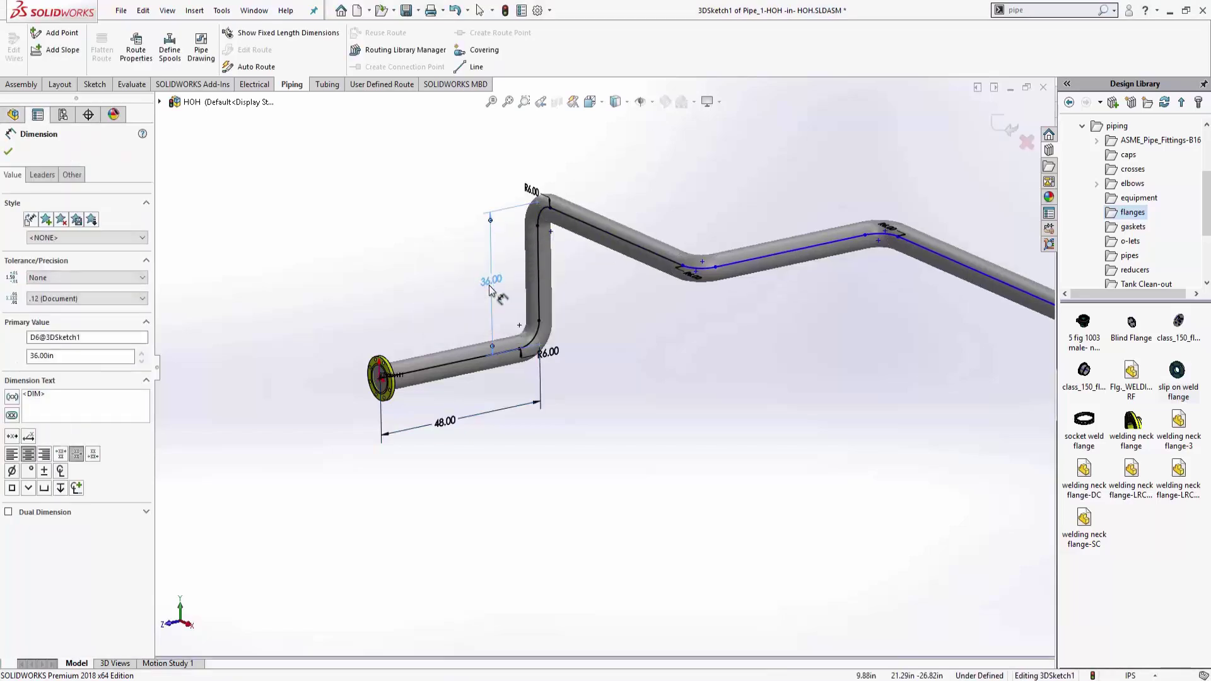
pyautogui.click(593, 227)
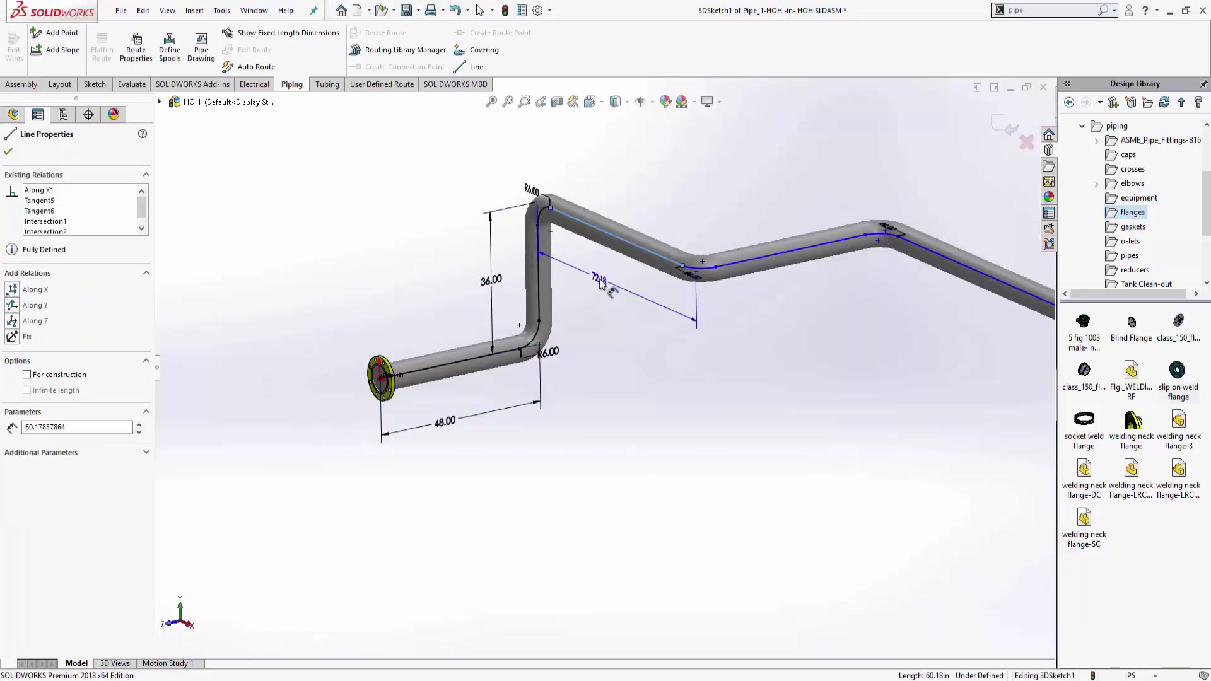
pyautogui.click(599, 292)
pyautogui.write('68')
pyautogui.press('Return')
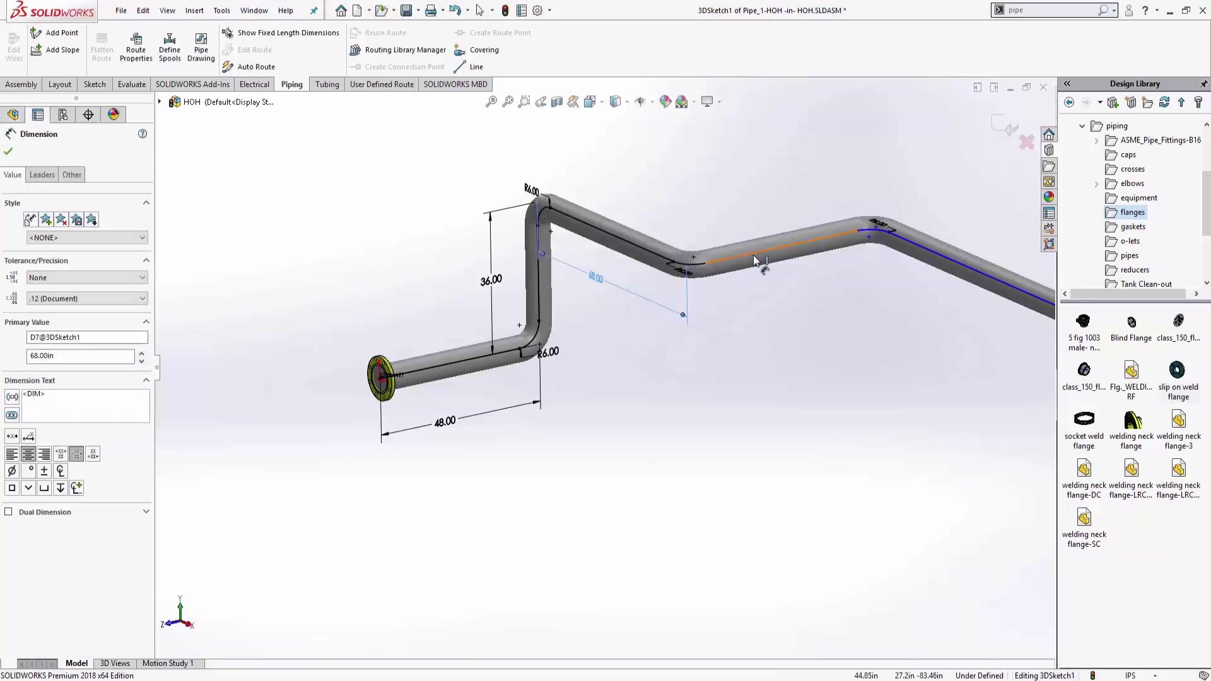
# Dimension the last two sloped runs as 96 and 110
pyautogui.click(756, 263)
pyautogui.click(756, 301)
pyautogui.write('96')
pyautogui.press('Return')
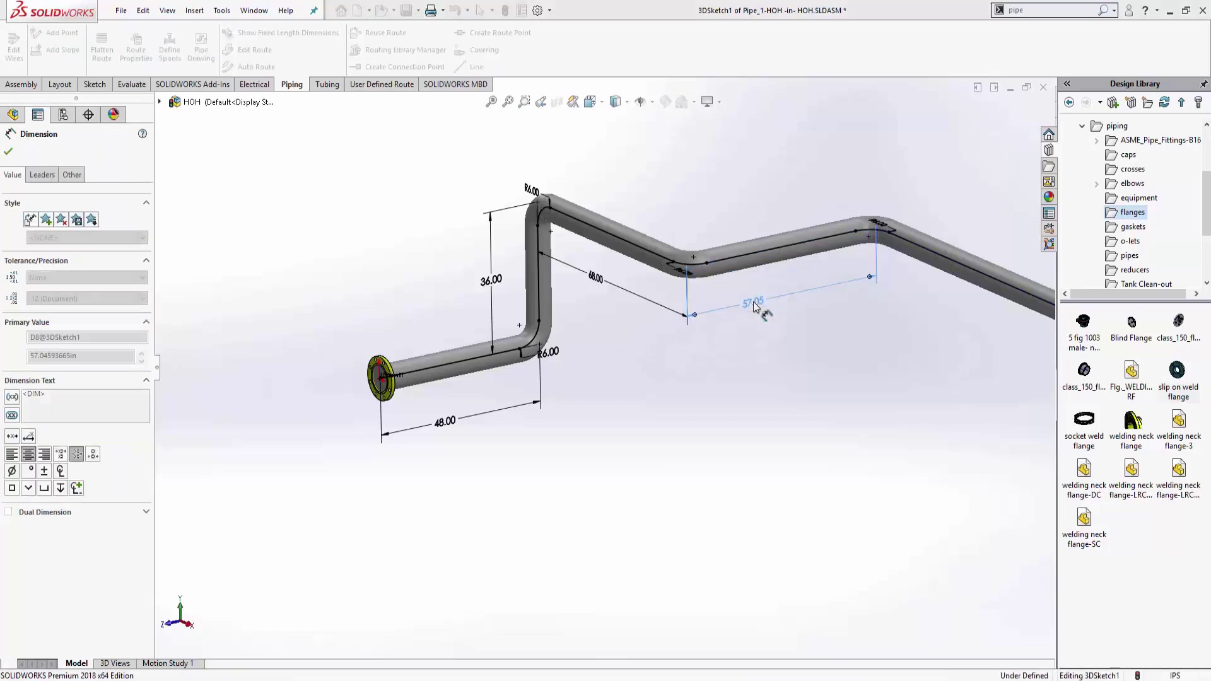
pyautogui.scroll(3, 819, 313)
pyautogui.scroll(-3, 819, 313)
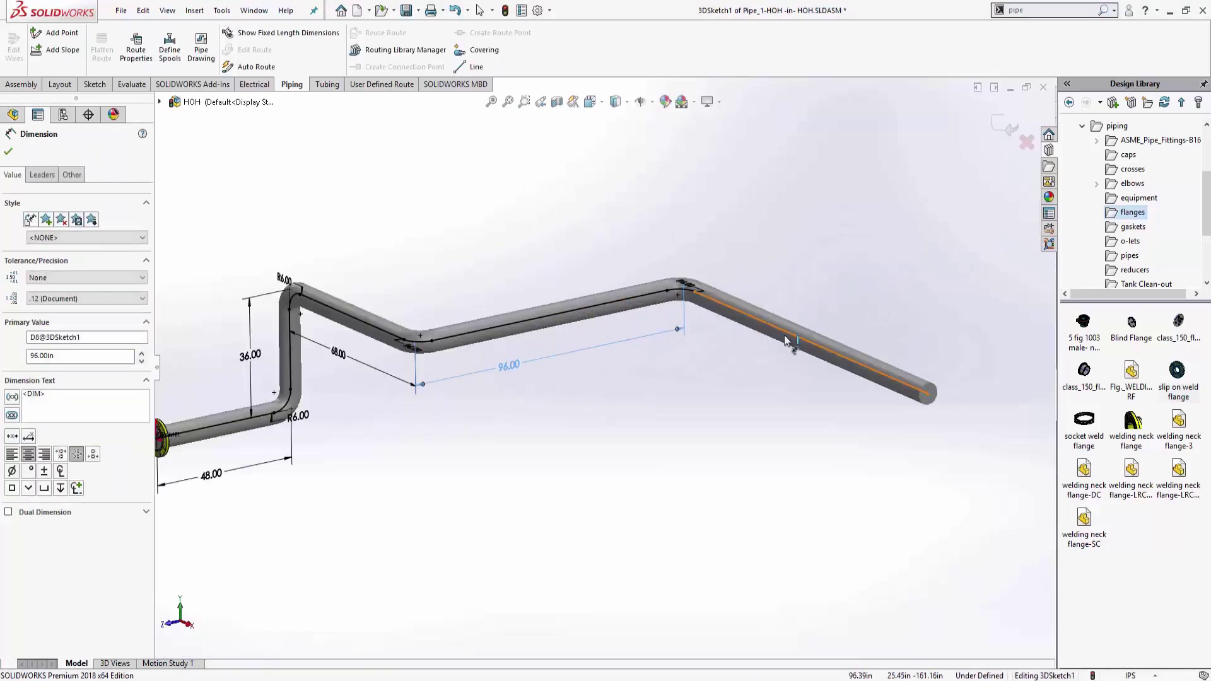
pyautogui.click(820, 342)
pyautogui.click(789, 284)
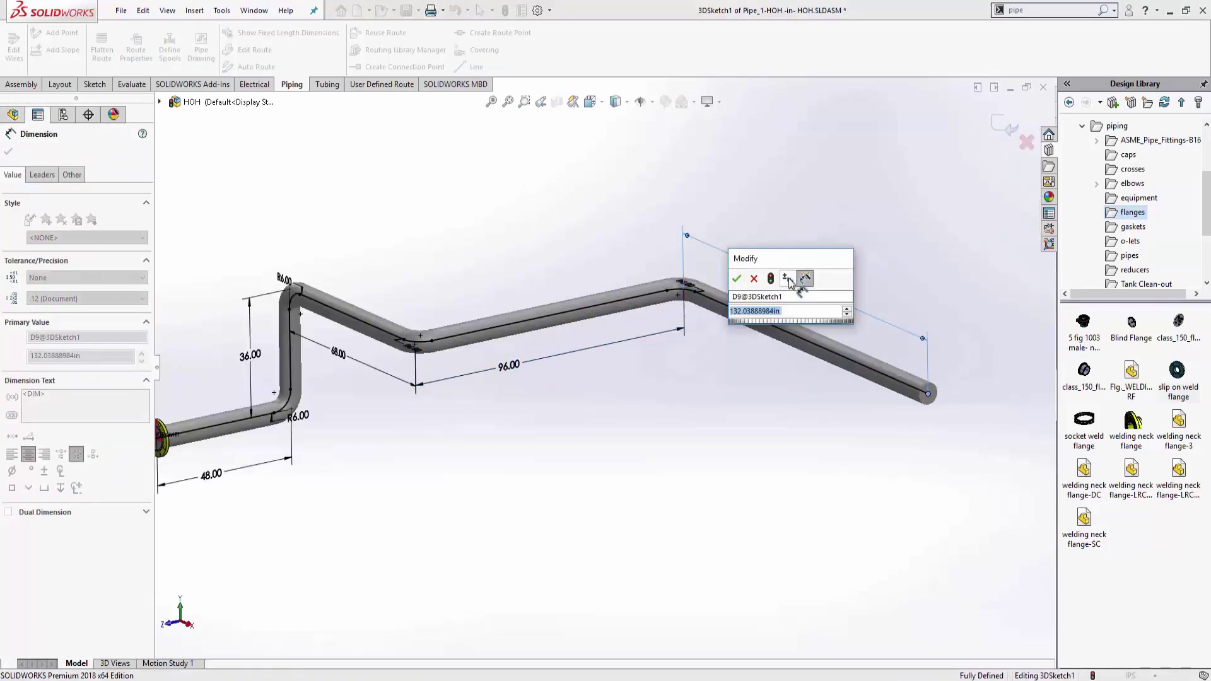
pyautogui.write('110')
pyautogui.press('Return')
pyautogui.rightClick(518, 265)
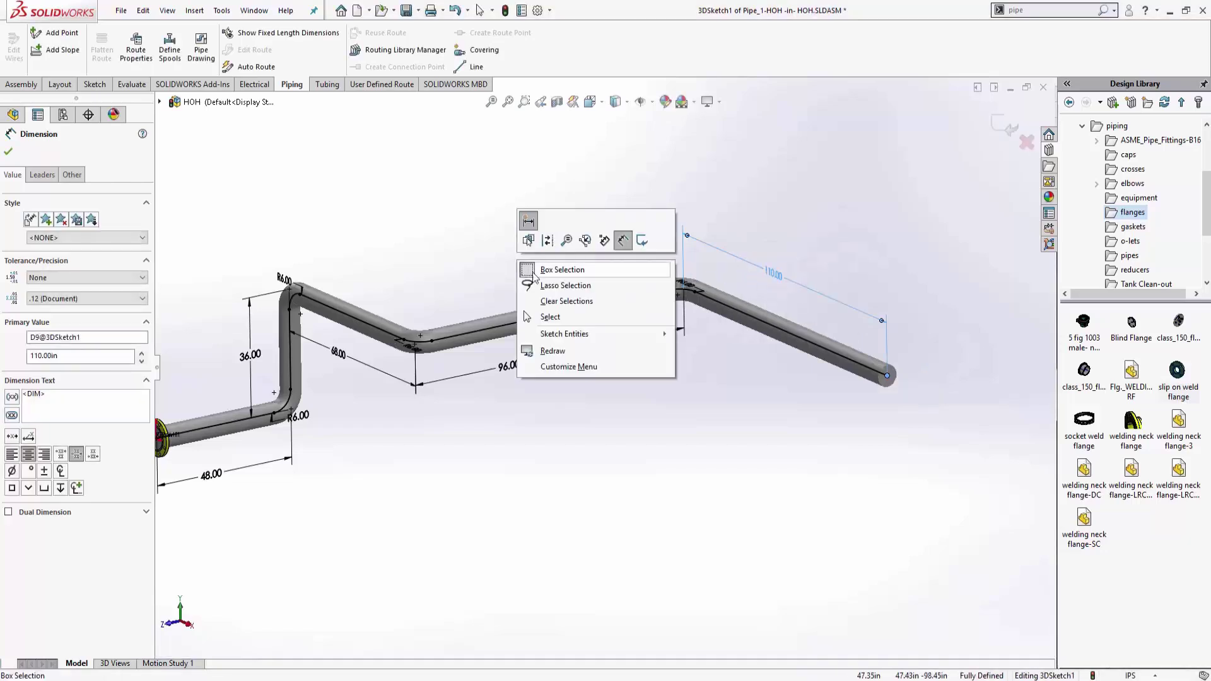
pyautogui.click(537, 316)
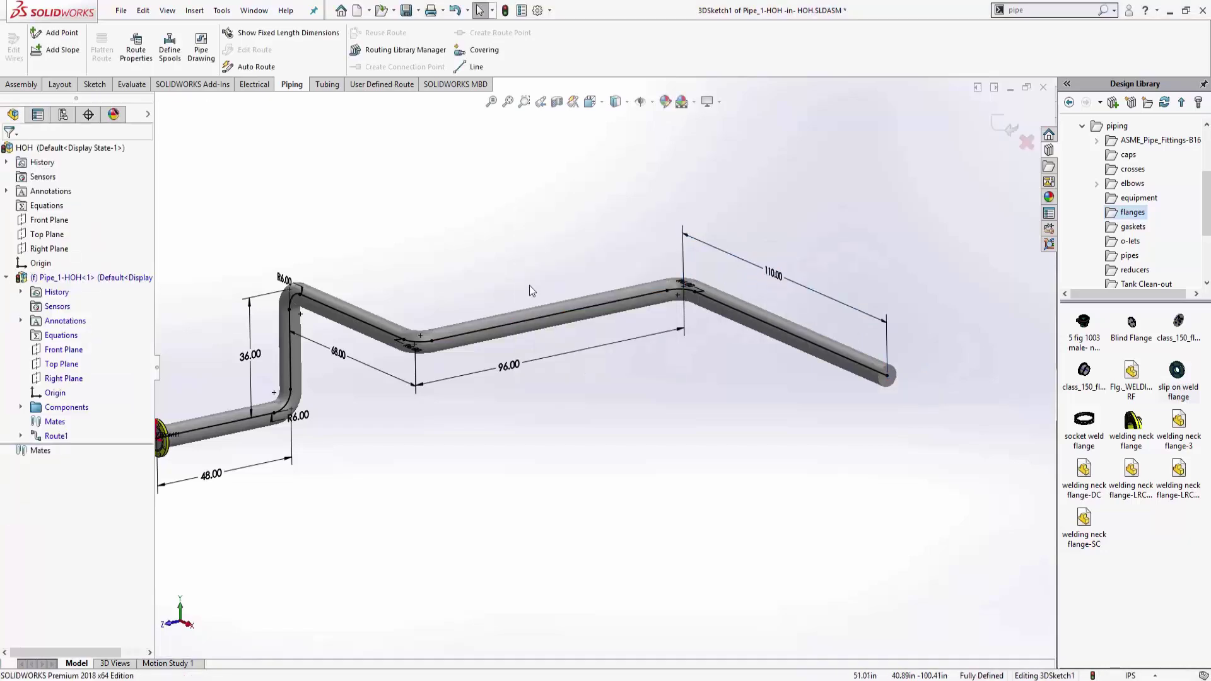
# Delete the lower R6.00 bend arc between the 68 and 96 runs
pyautogui.moveTo(496, 287); pyautogui.dragTo(457, 292, button='middle')
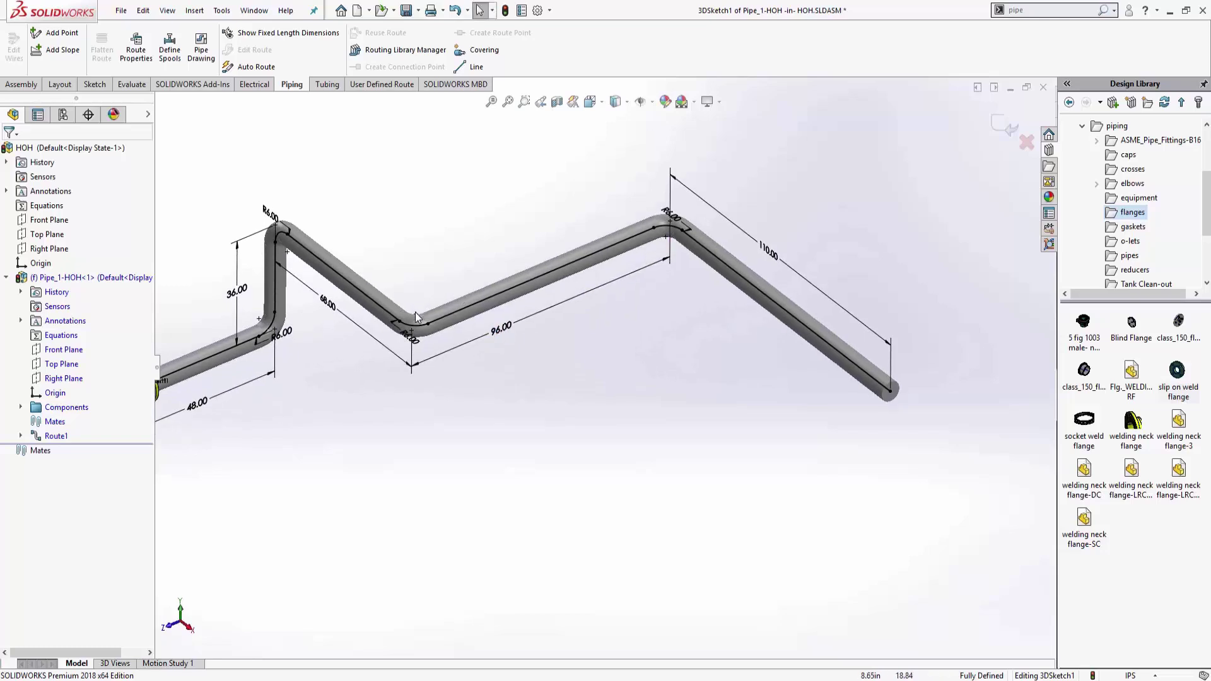
pyautogui.scroll(-4, 373, 321)
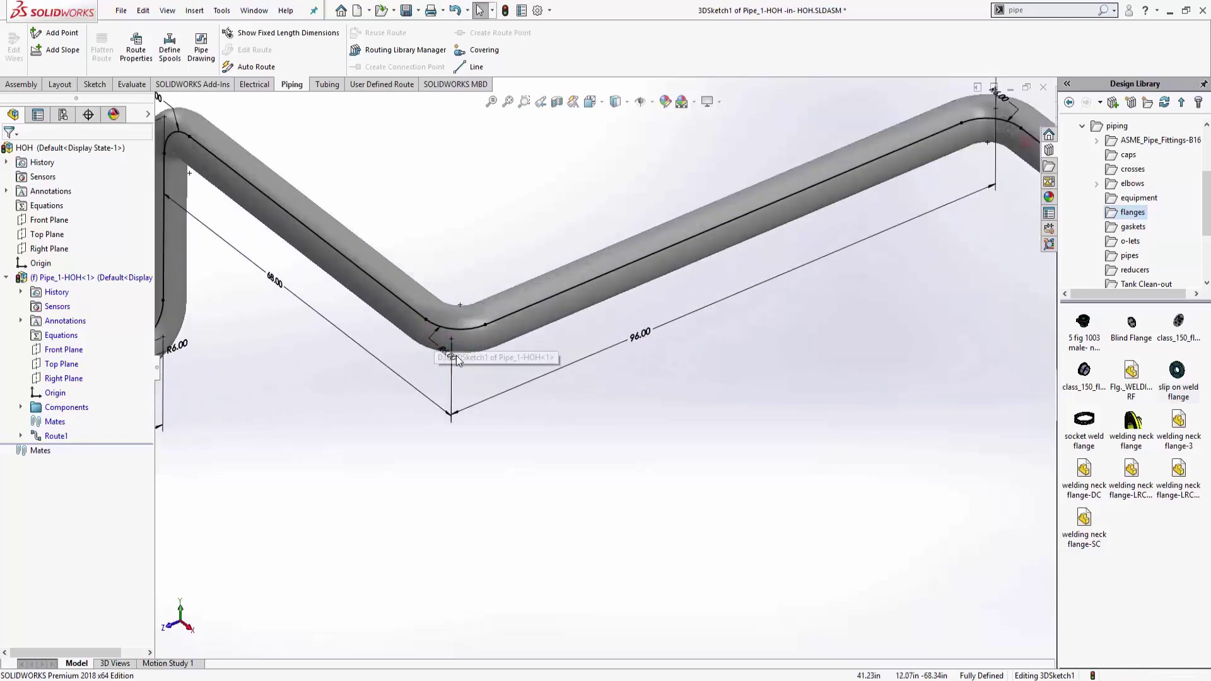
pyautogui.moveTo(449, 358)
pyautogui.mouseDown()
pyautogui.moveTo(429, 378)
pyautogui.moveTo(440, 377)
pyautogui.mouseUp()
pyautogui.click(465, 332)
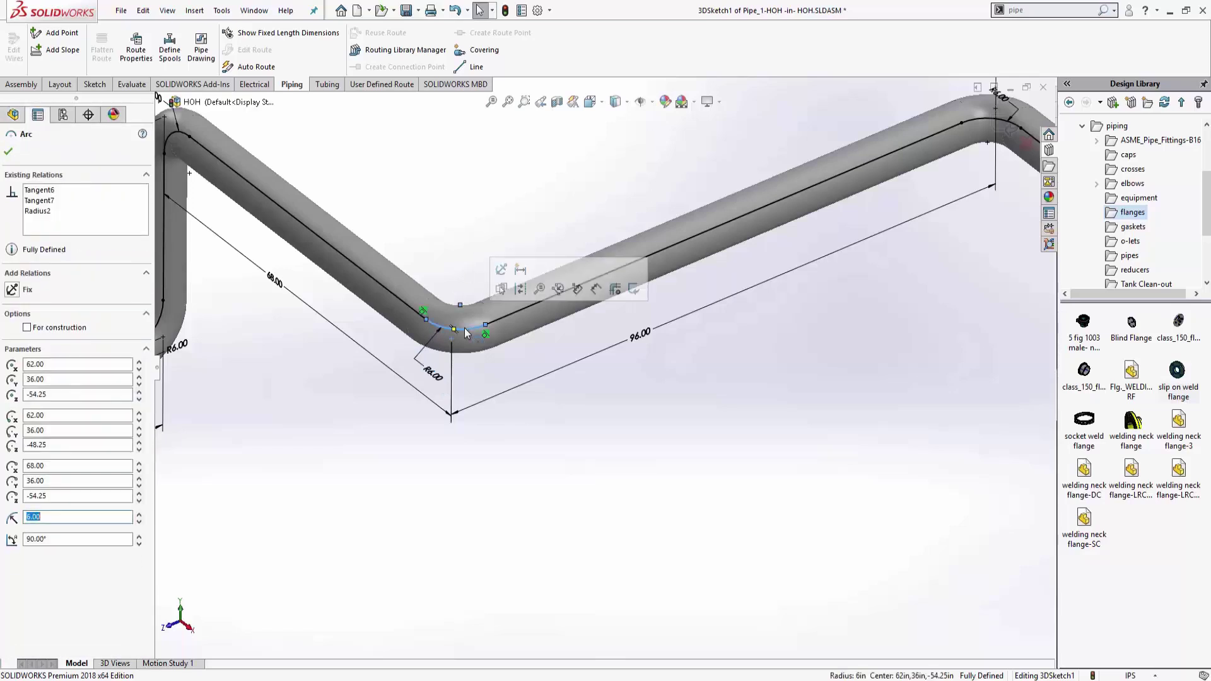
pyautogui.press('Delete')
pyautogui.click(535, 348)
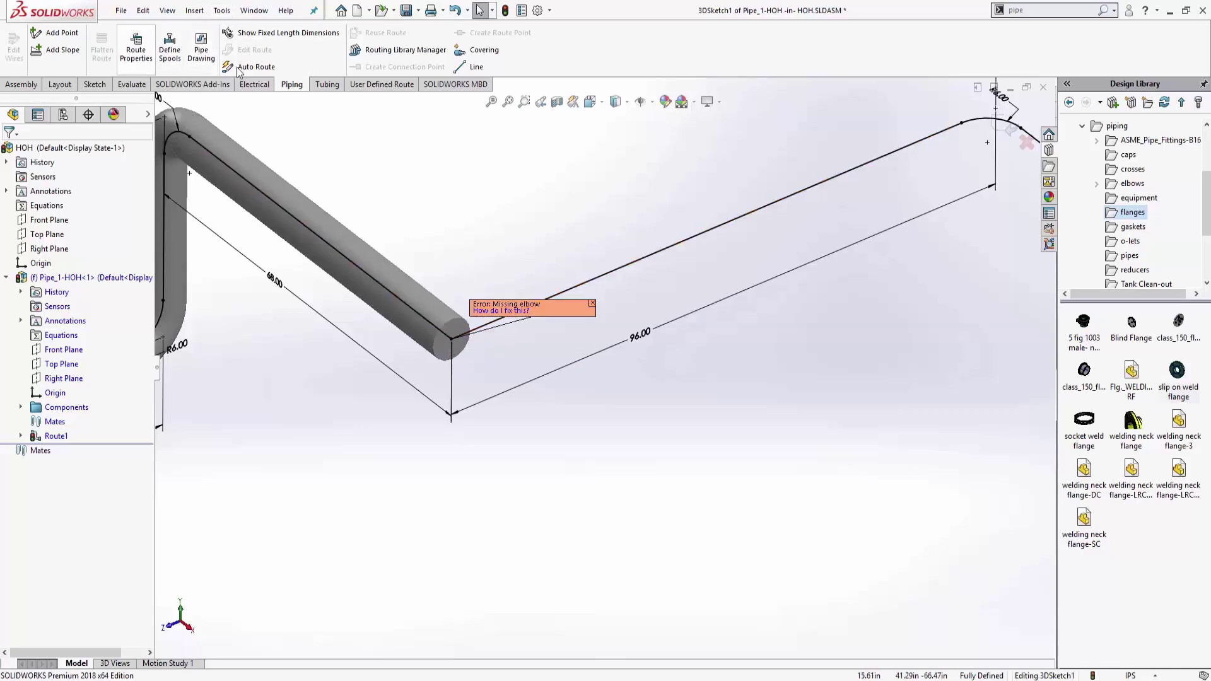
# Sketch a two-line branch from the end of the 68.00 run with an R6.00 bend
pyautogui.click(475, 67)
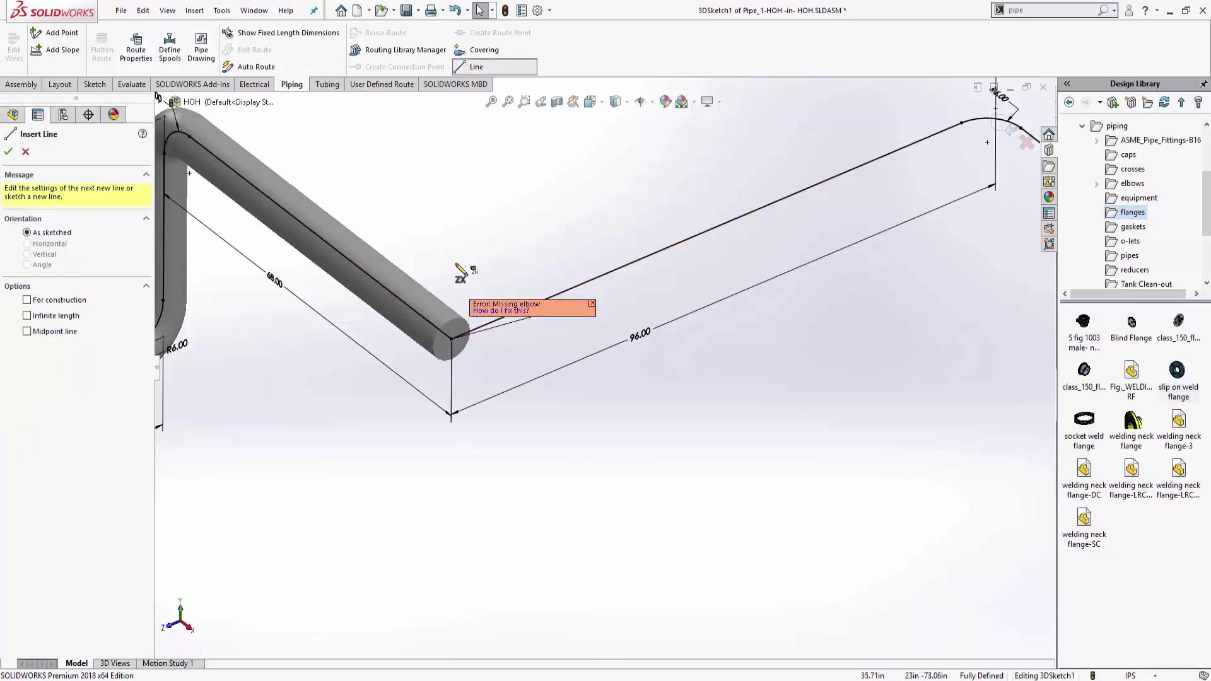
pyautogui.click(452, 338)
pyautogui.scroll(2, 615, 441)
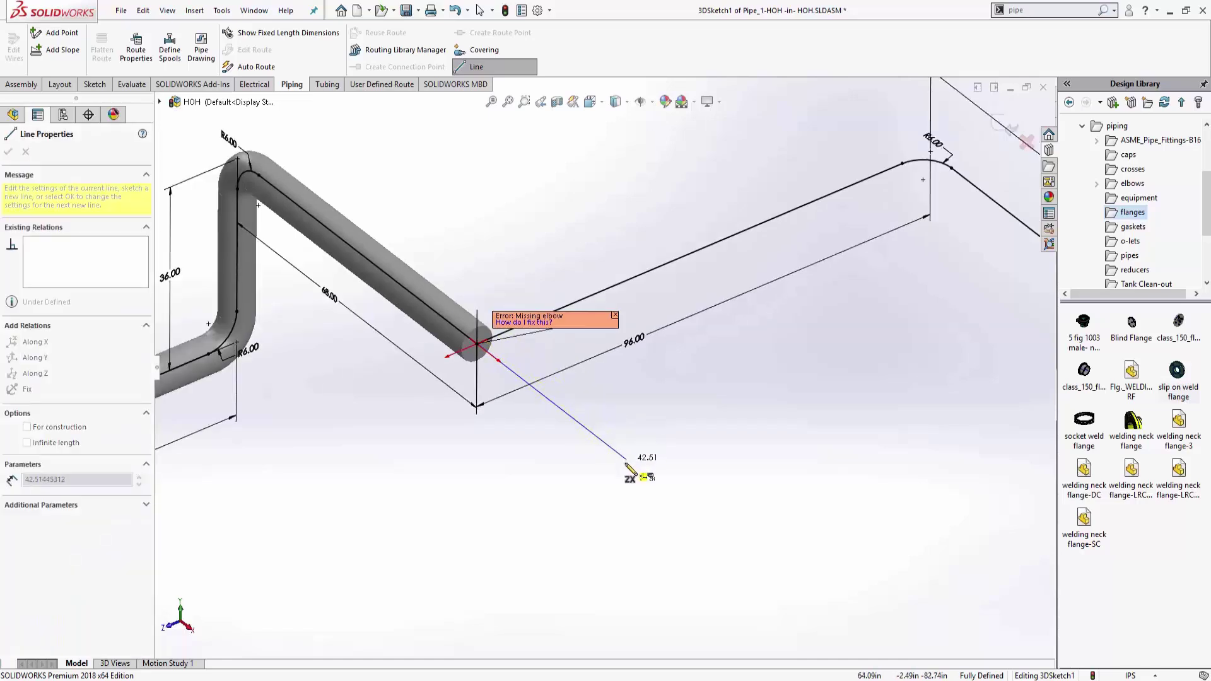
pyautogui.click(630, 463)
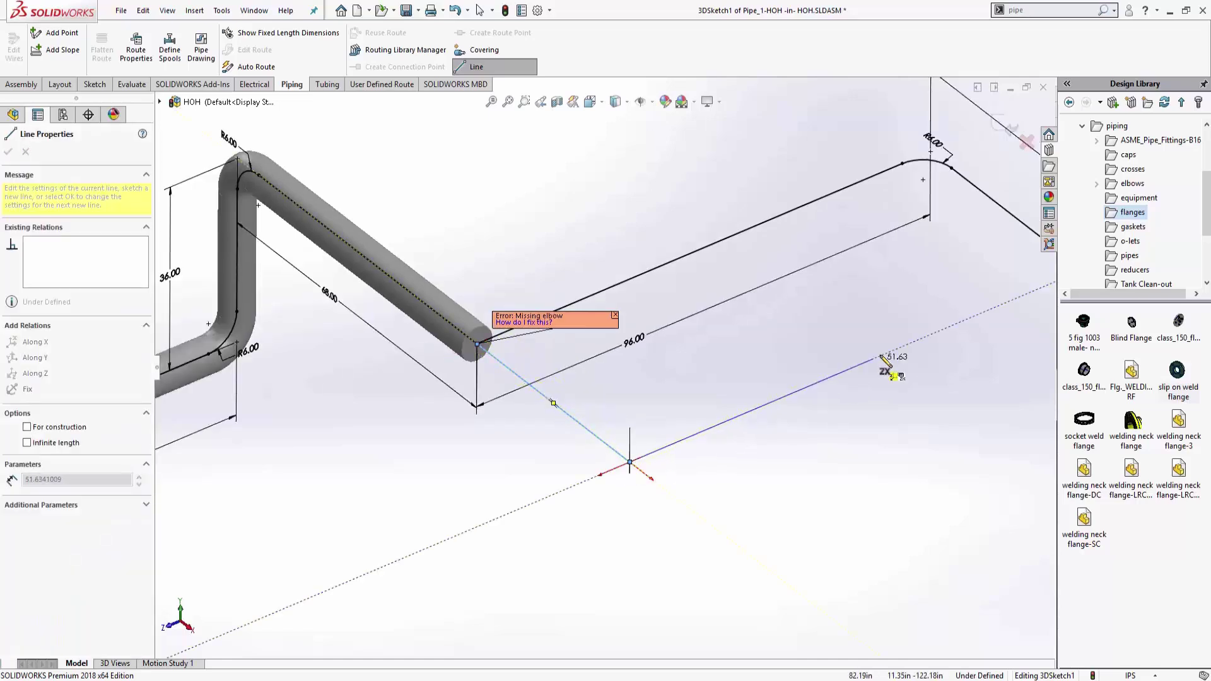
pyautogui.click(918, 341)
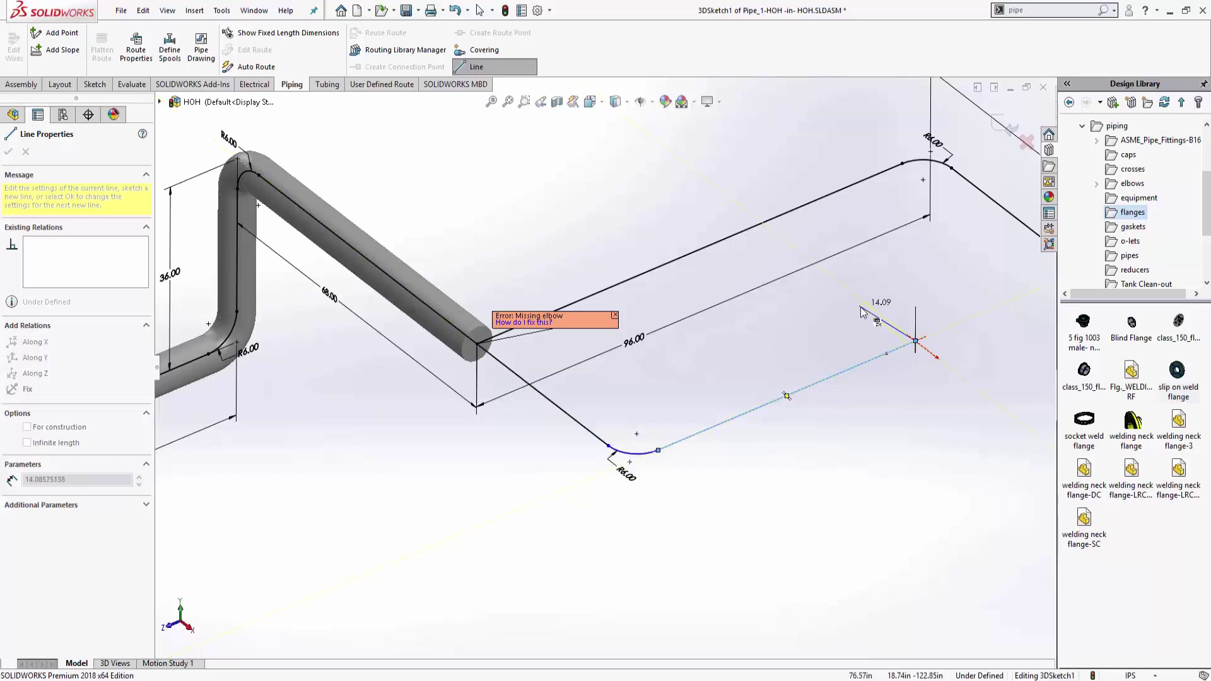
pyautogui.rightClick(870, 312)
pyautogui.click(892, 316)
pyautogui.scroll(1, 716, 326)
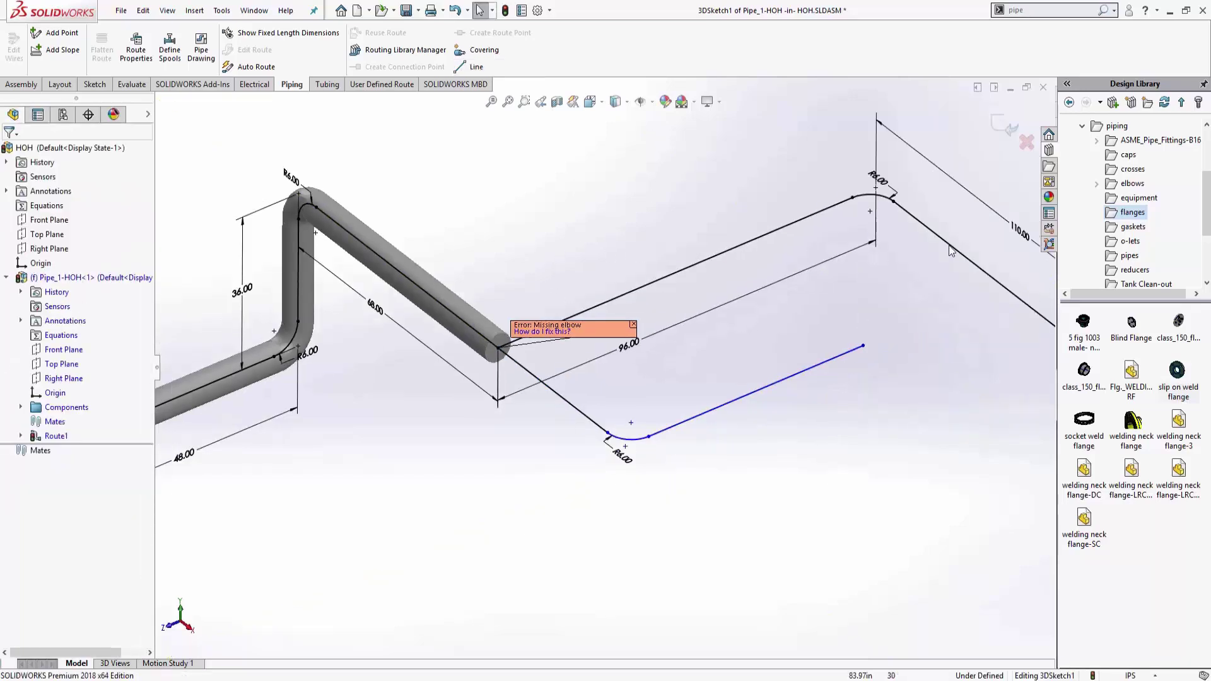
# Drop a Tee Inch 6 Sch40 straight tee at the open pipe end
pyautogui.scroll(-3, 1124, 272)
pyautogui.click(1127, 256)
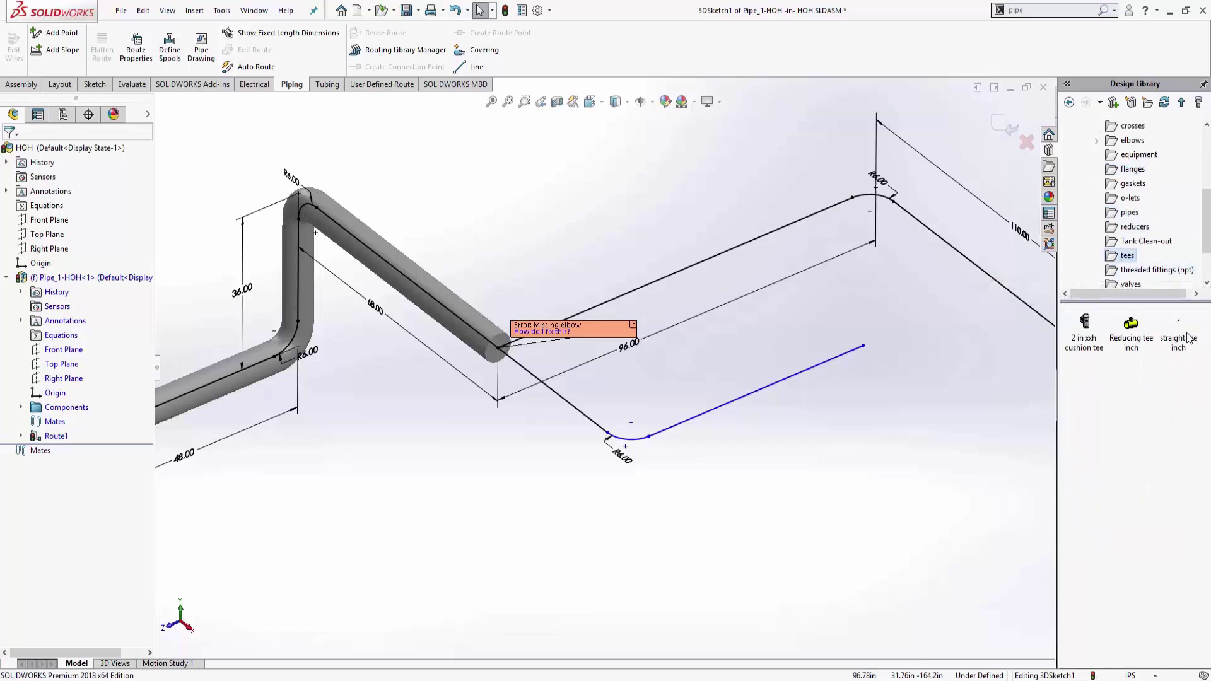
pyautogui.click(1188, 338)
pyautogui.moveTo(1187, 328); pyautogui.dragTo(505, 305)
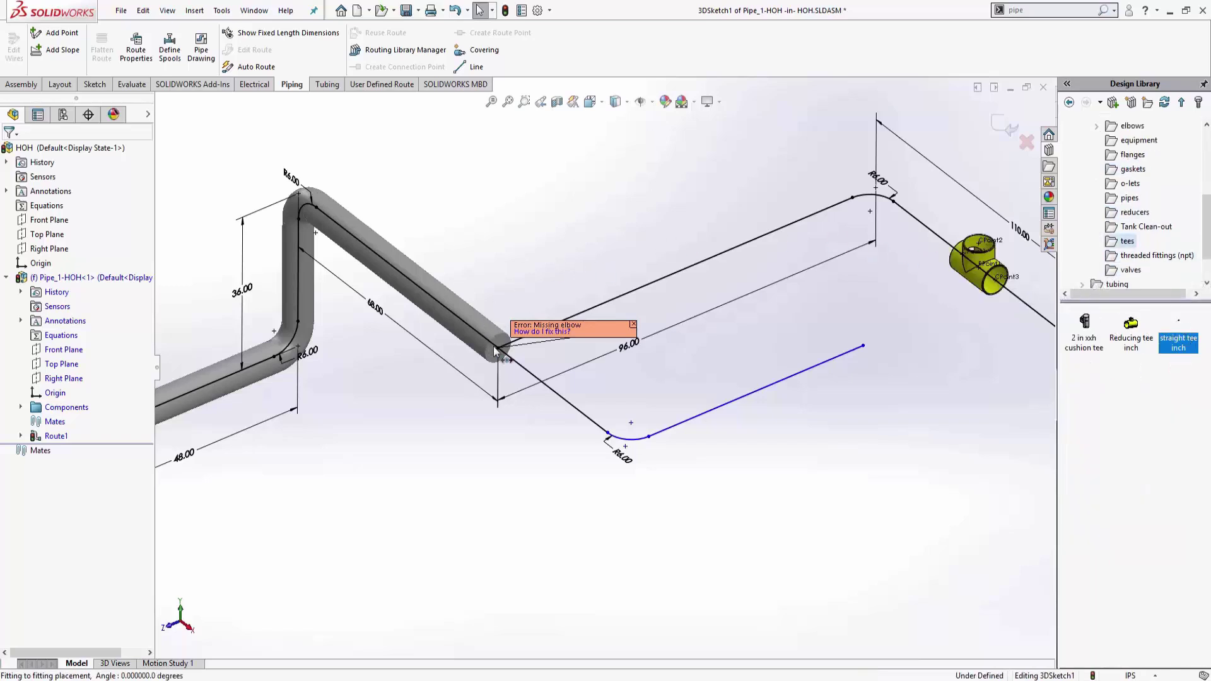
pyautogui.moveTo(496, 346); pyautogui.dragTo(498, 347)
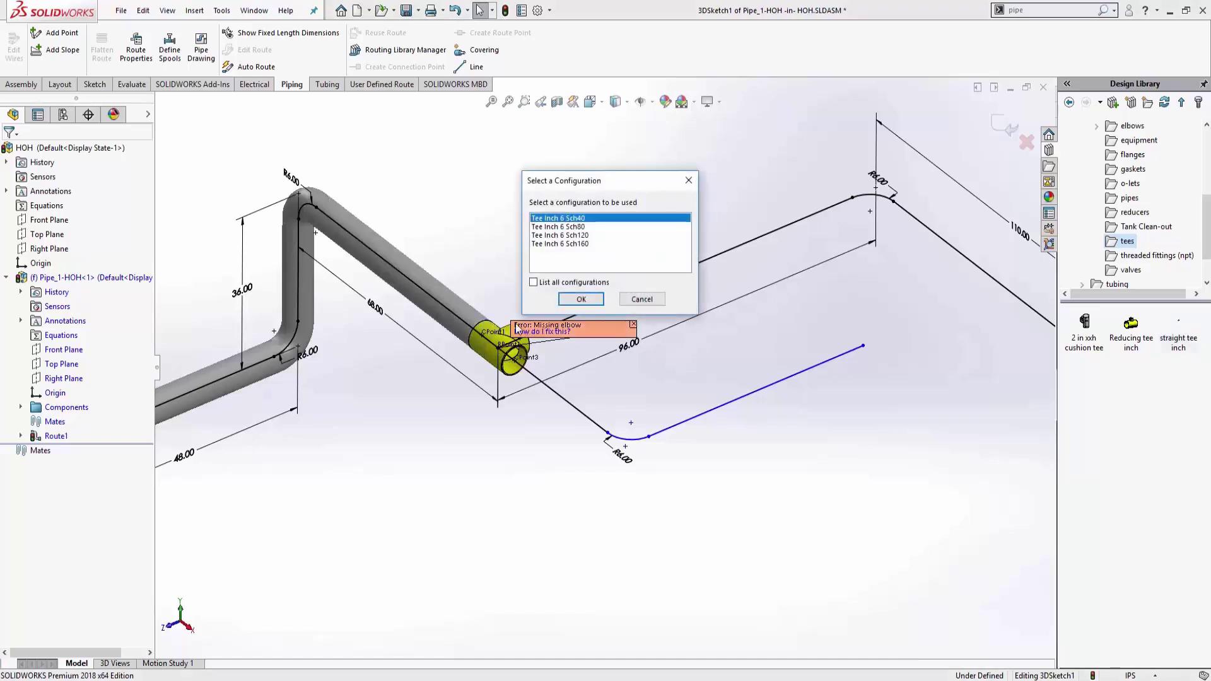
pyautogui.click(581, 300)
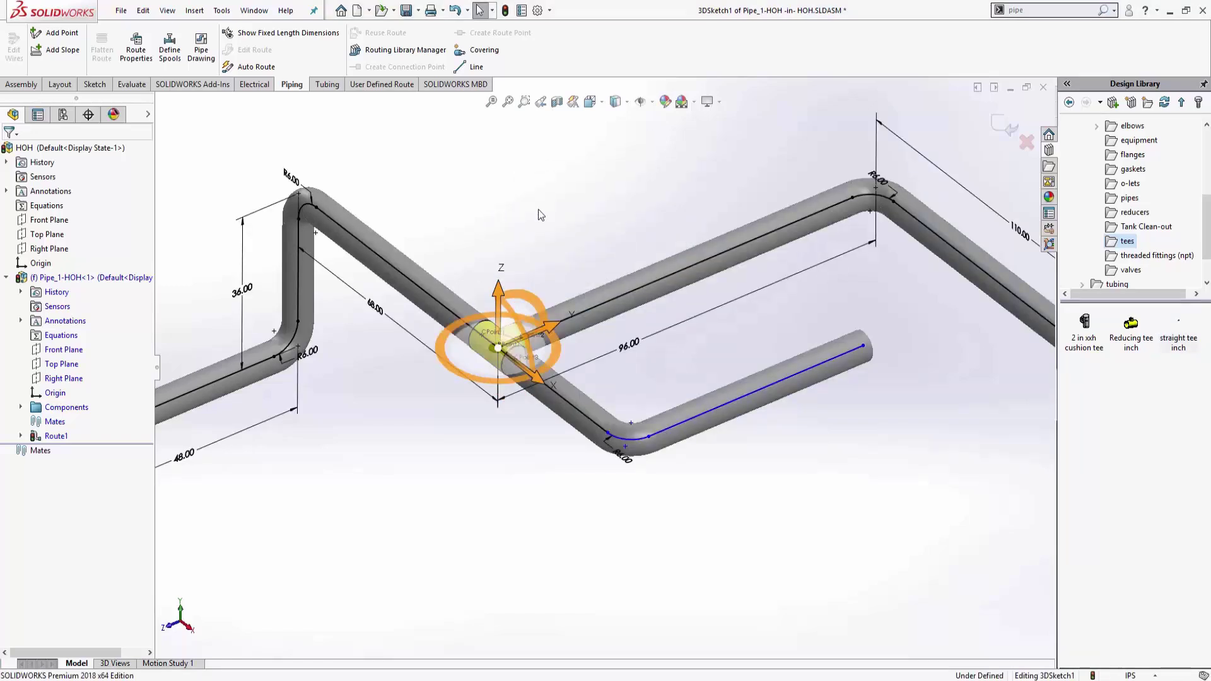
# Add a second Tee Inch 6 Sch40 on the 110 run and adjust its branch stub
pyautogui.press('z')
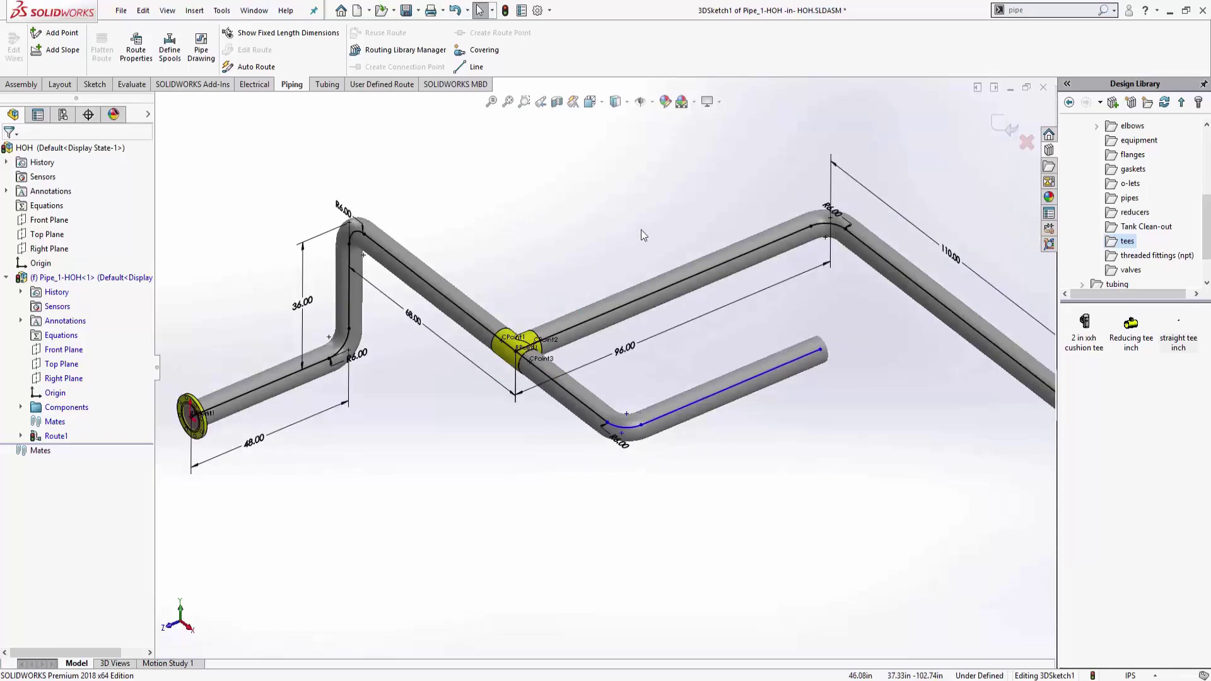
pyautogui.keyDown('ctrl'); pyautogui.moveTo(641, 230); pyautogui.dragTo(527, 268, button='middle'); pyautogui.keyUp('ctrl')
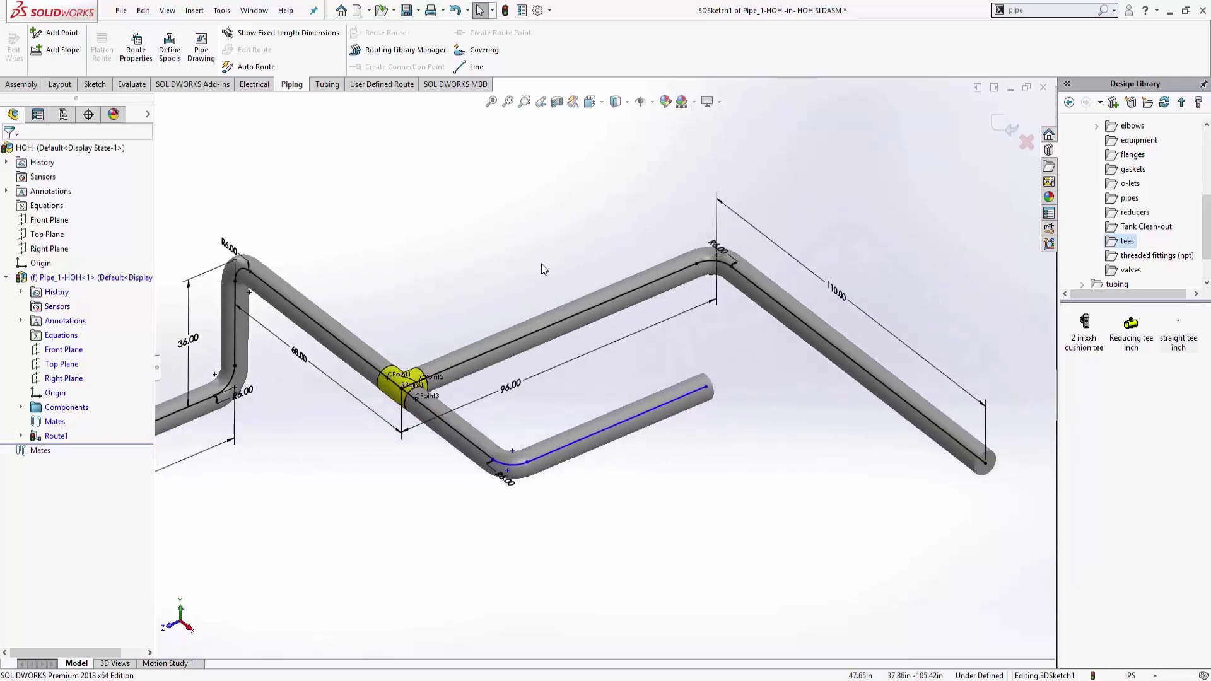
pyautogui.click(1127, 242)
pyautogui.moveTo(1177, 334)
pyautogui.mouseDown()
pyautogui.moveTo(892, 305)
pyautogui.moveTo(827, 345)
pyautogui.moveTo(883, 372)
pyautogui.moveTo(671, 399)
pyautogui.moveTo(816, 335)
pyautogui.mouseUp()
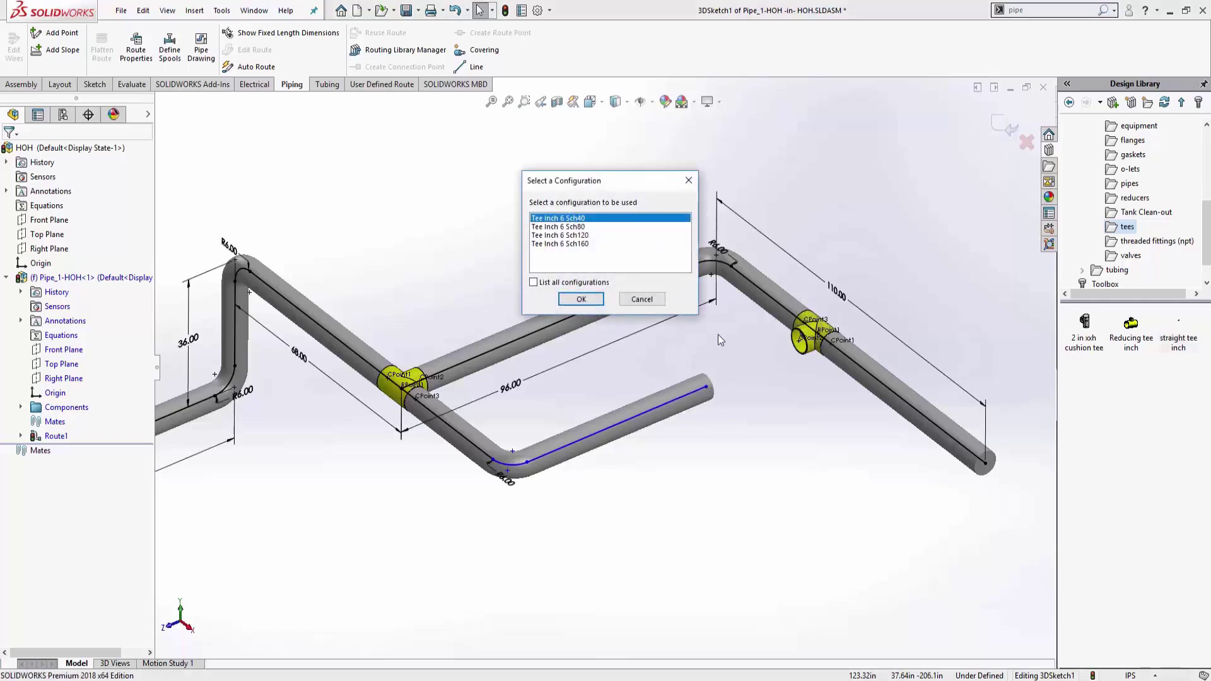
pyautogui.click(581, 299)
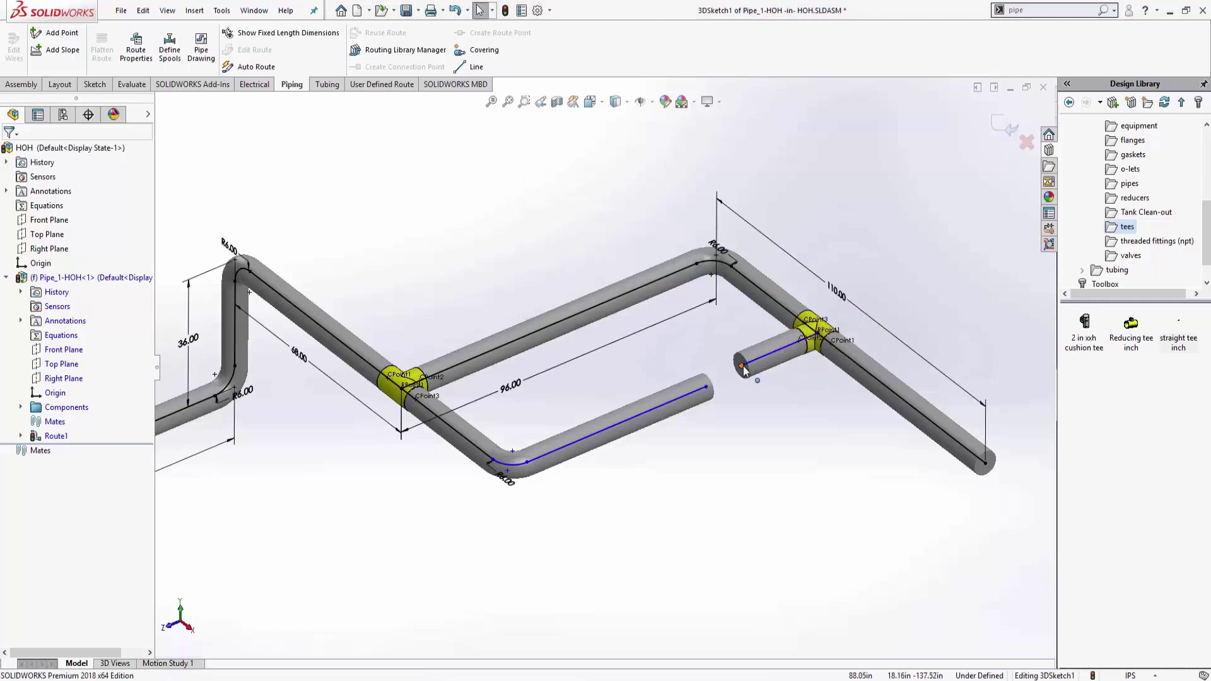
pyautogui.moveTo(743, 369)
pyautogui.mouseDown()
pyautogui.moveTo(904, 283)
pyautogui.moveTo(736, 362)
pyautogui.moveTo(752, 374)
pyautogui.mouseUp()
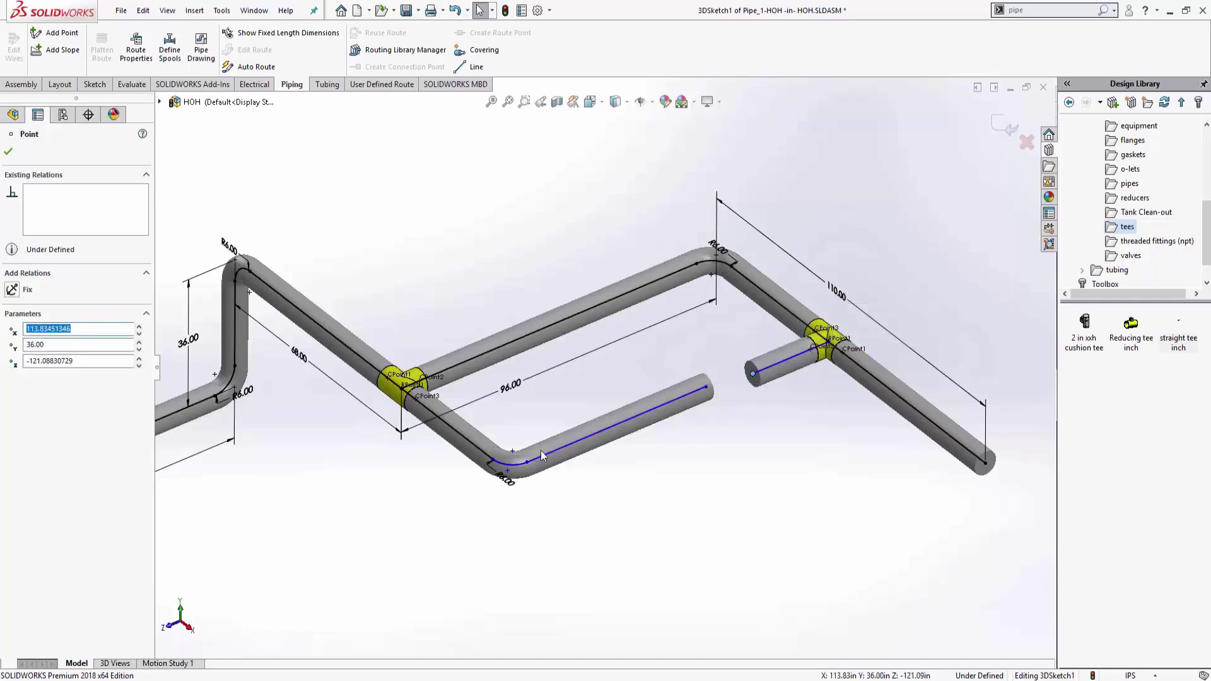
# Delete the 54.48-inch lower line and join the tee's branch end to the lower pipe end
pyautogui.click(596, 434)
pyautogui.press('Delete')
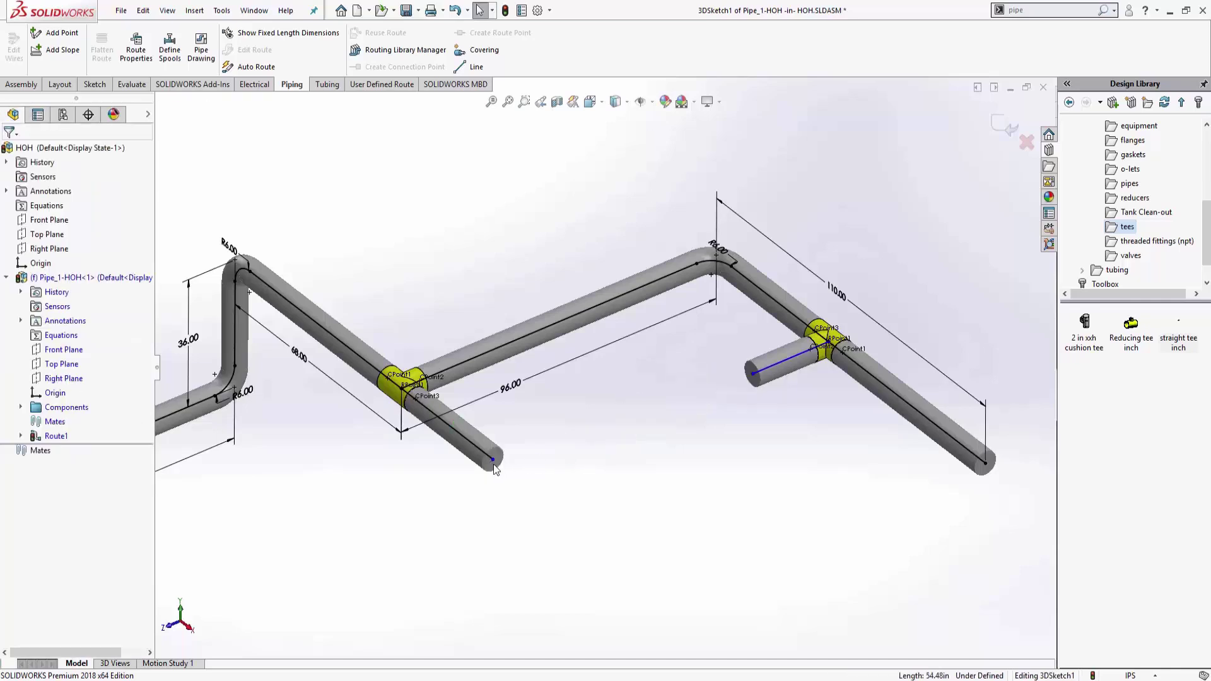
pyautogui.moveTo(493, 465); pyautogui.dragTo(514, 477)
pyautogui.moveTo(755, 376); pyautogui.dragTo(519, 473)
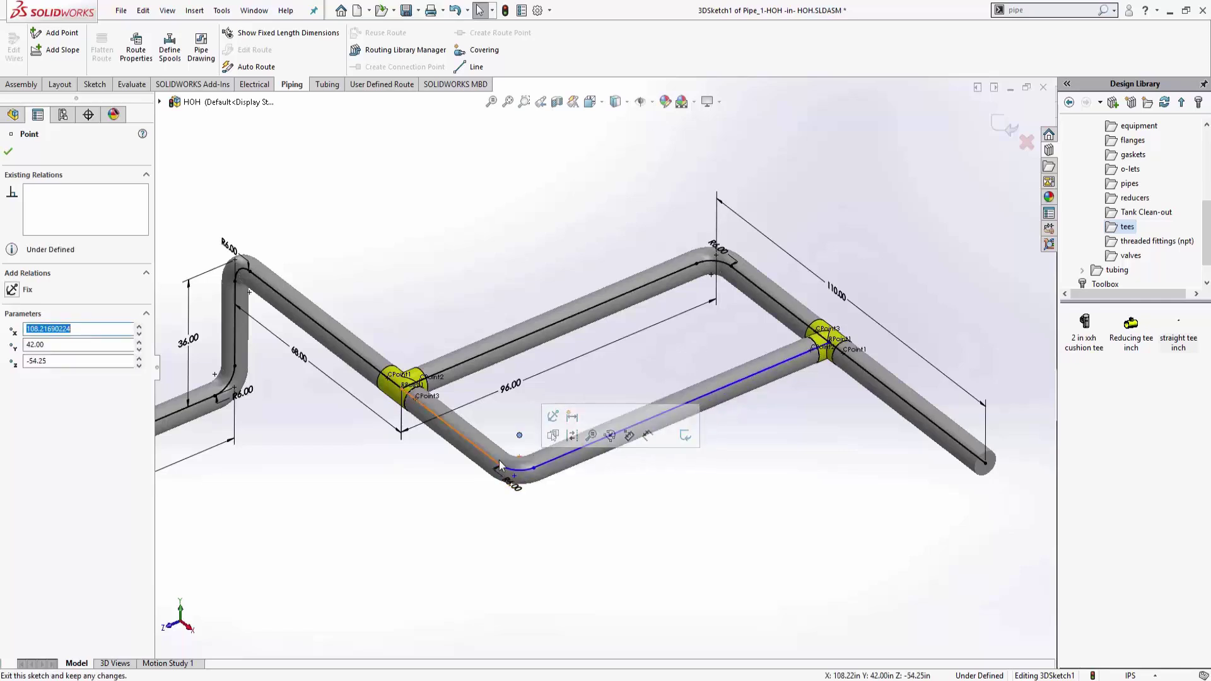
# Exit the route sketch and preview a section view with the plane offset to -48.63in
pyautogui.click(648, 495)
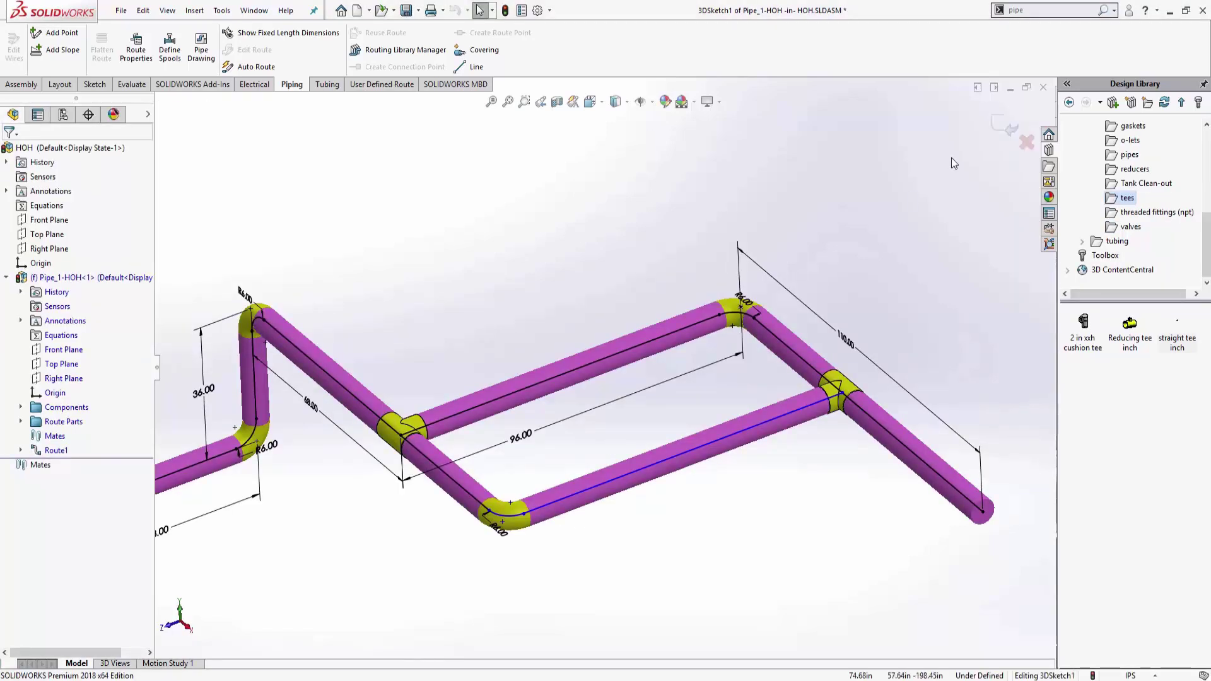
pyautogui.click(1001, 124)
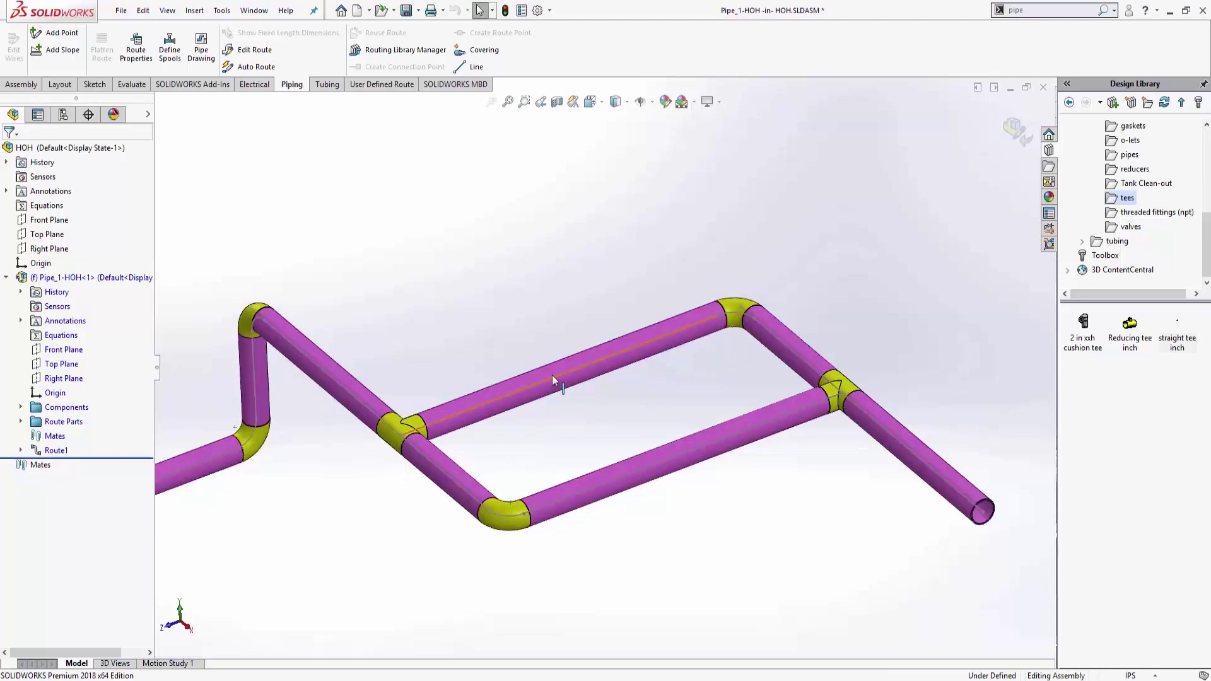
pyautogui.click(558, 103)
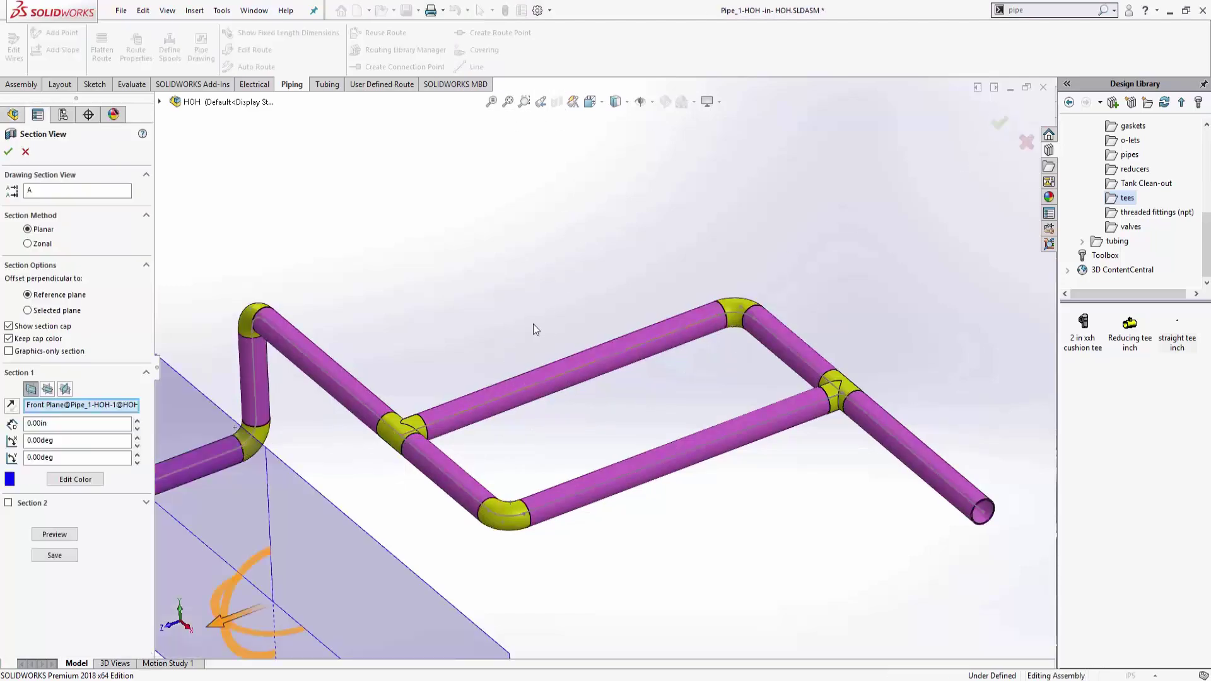
pyautogui.moveTo(218, 622); pyautogui.dragTo(379, 523)
# Cancel the section view and fit the full uncut pipe loop in view
pyautogui.scroll(-5, 451, 426)
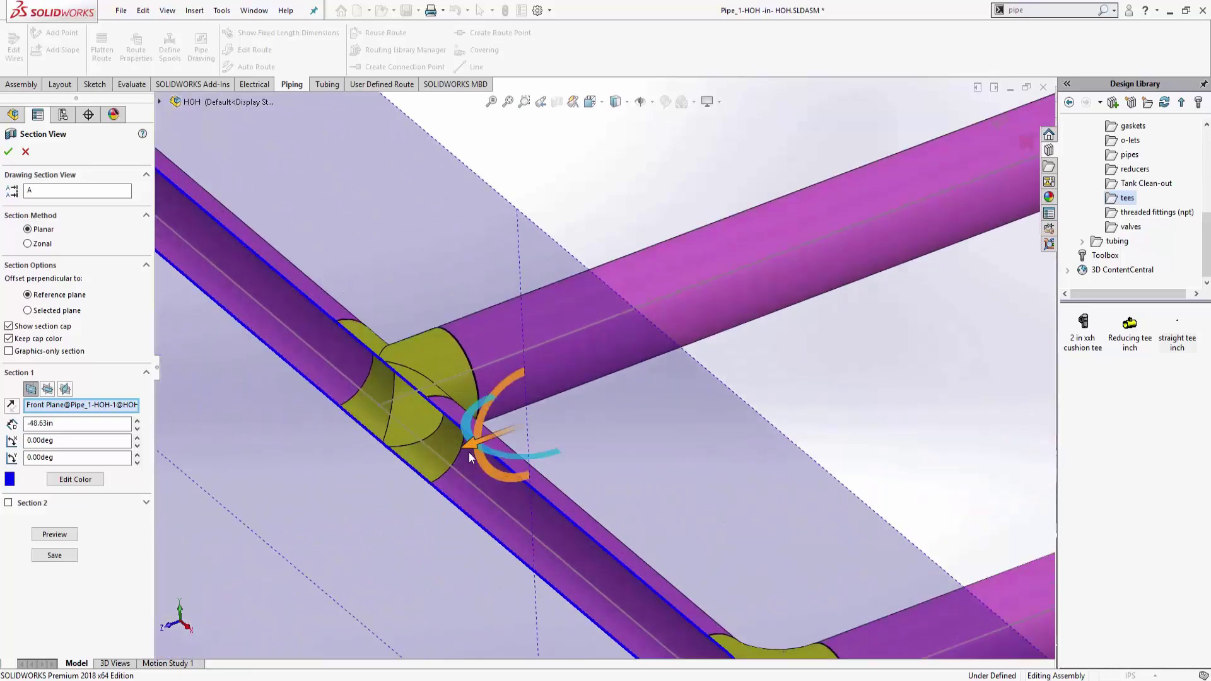
pyautogui.scroll(5, 530, 404)
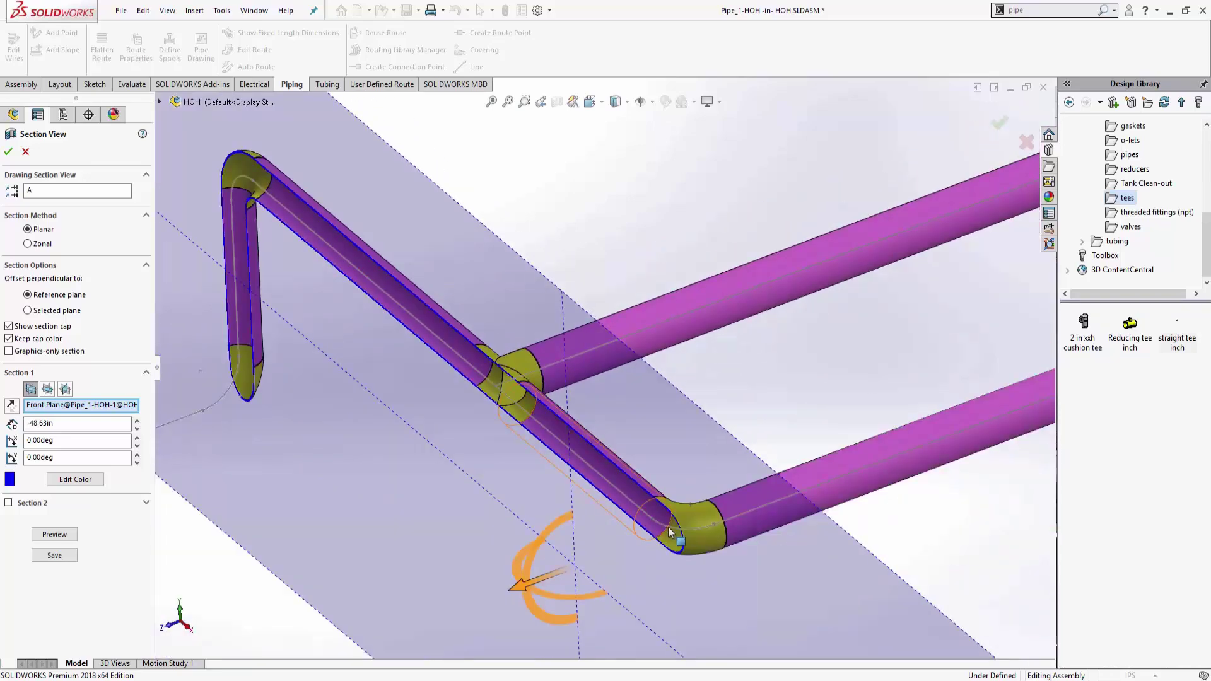
pyautogui.scroll(3, 662, 516)
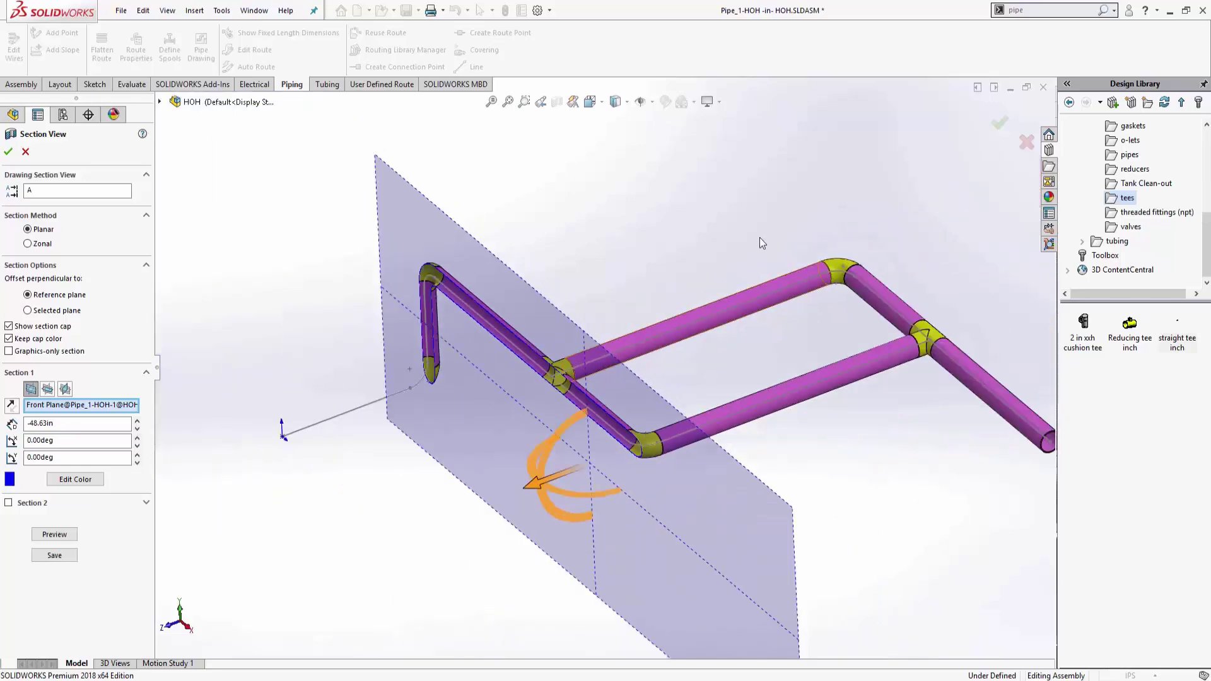
pyautogui.click(590, 100)
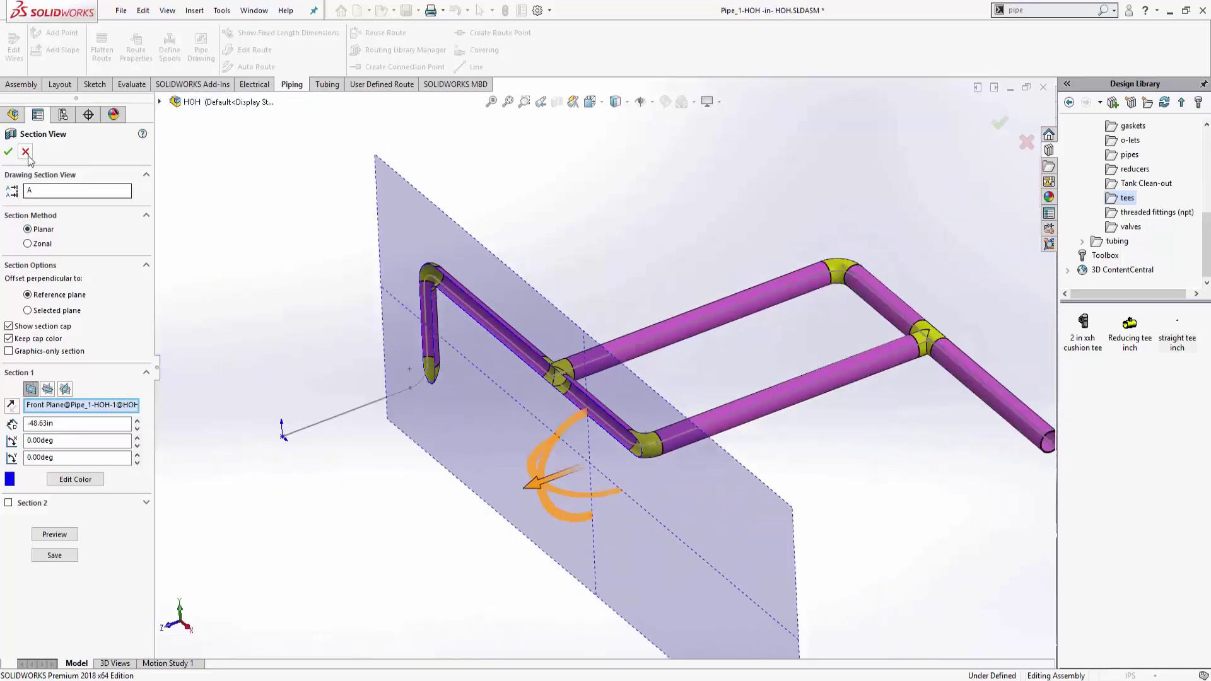
pyautogui.scroll(-2, 780, 329)
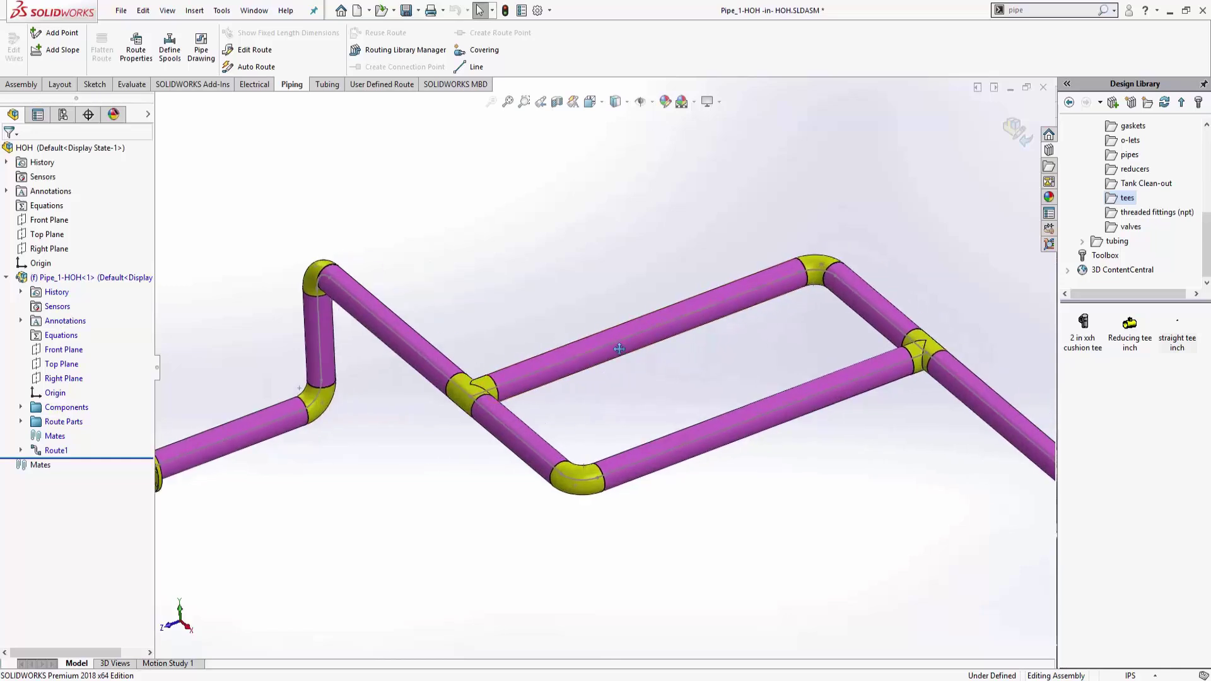
pyautogui.scroll(2, 619, 348)
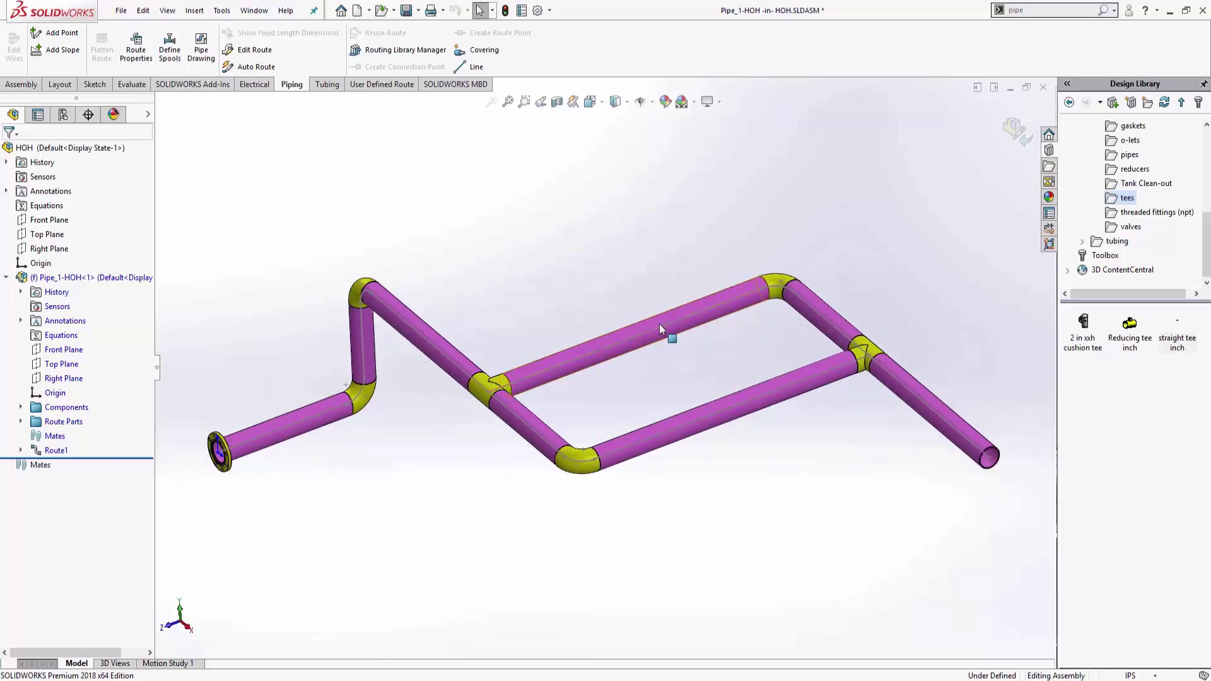
# Reopen the pipe route for editing and insert a butt-weld gate valve on the lower run, handwheel up
pyautogui.rightClick(47, 279)
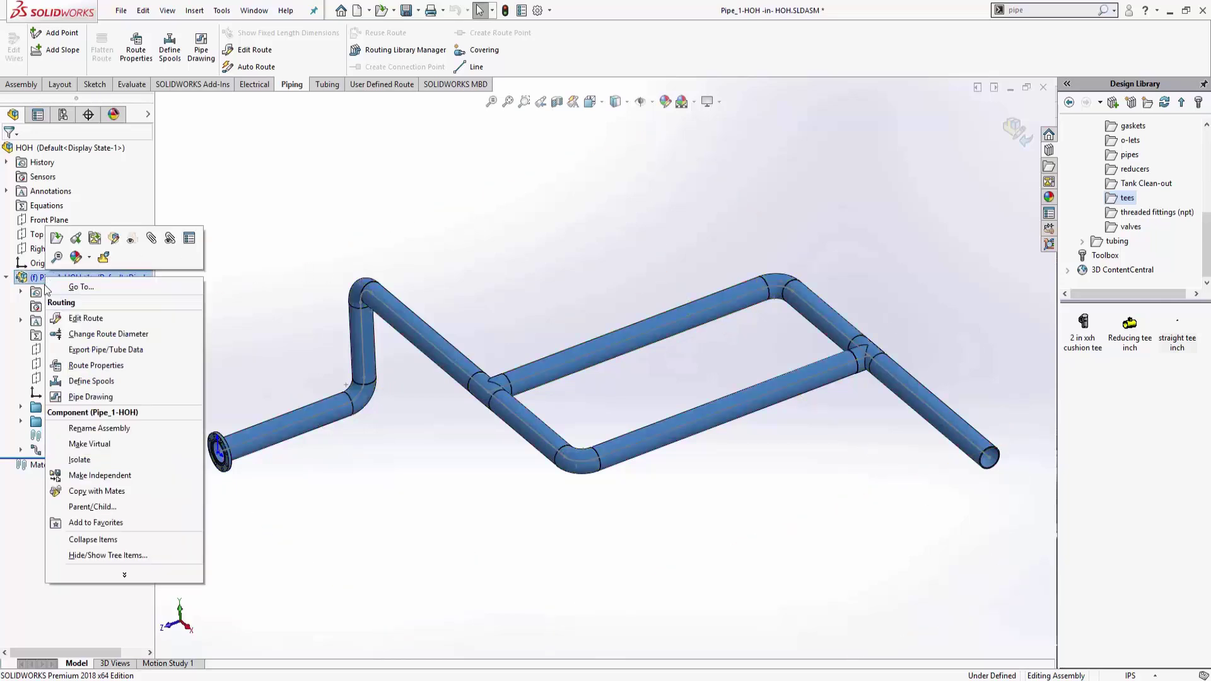
pyautogui.click(86, 320)
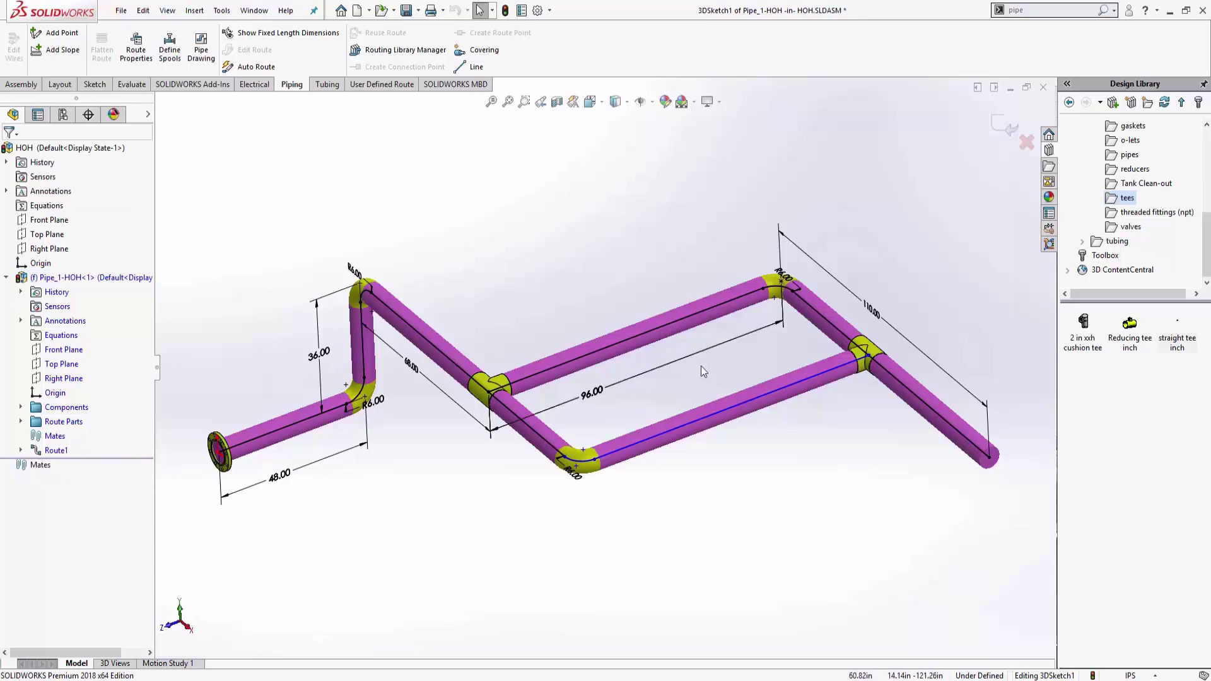
pyautogui.scroll(-2, 687, 401)
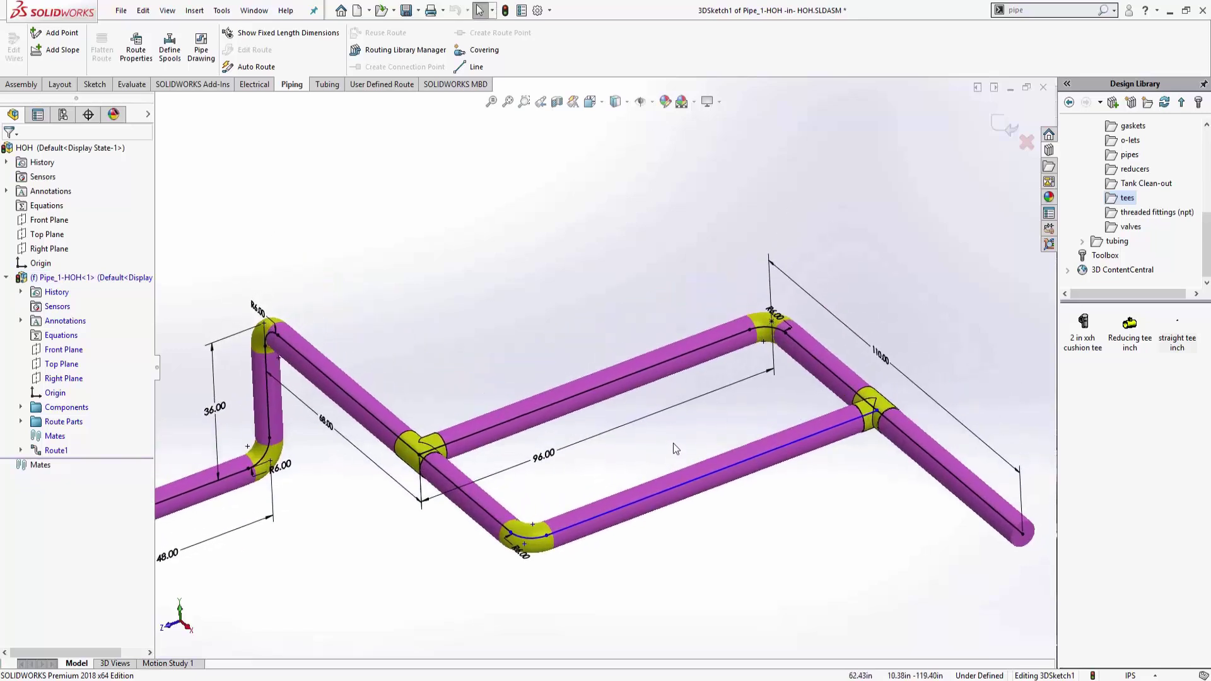
pyautogui.click(622, 504)
pyautogui.click(1130, 227)
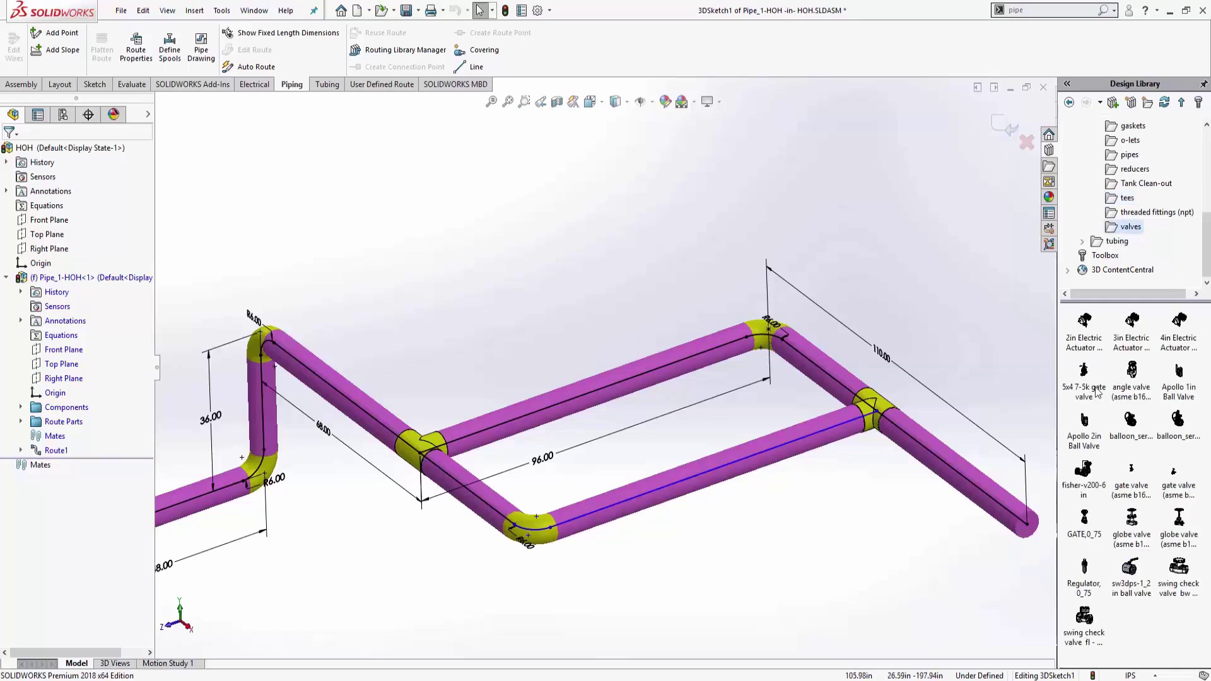
pyautogui.click(1133, 481)
pyautogui.moveTo(1134, 480); pyautogui.dragTo(621, 512)
pyautogui.press('Tab')
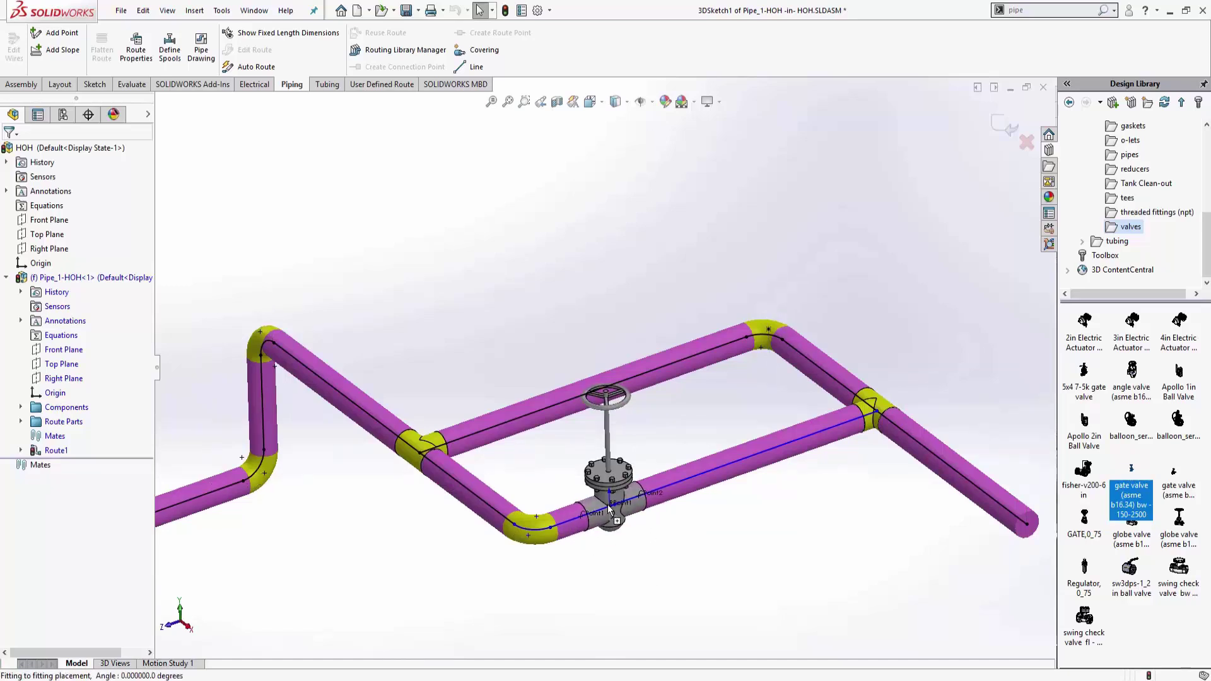
pyautogui.click(593, 300)
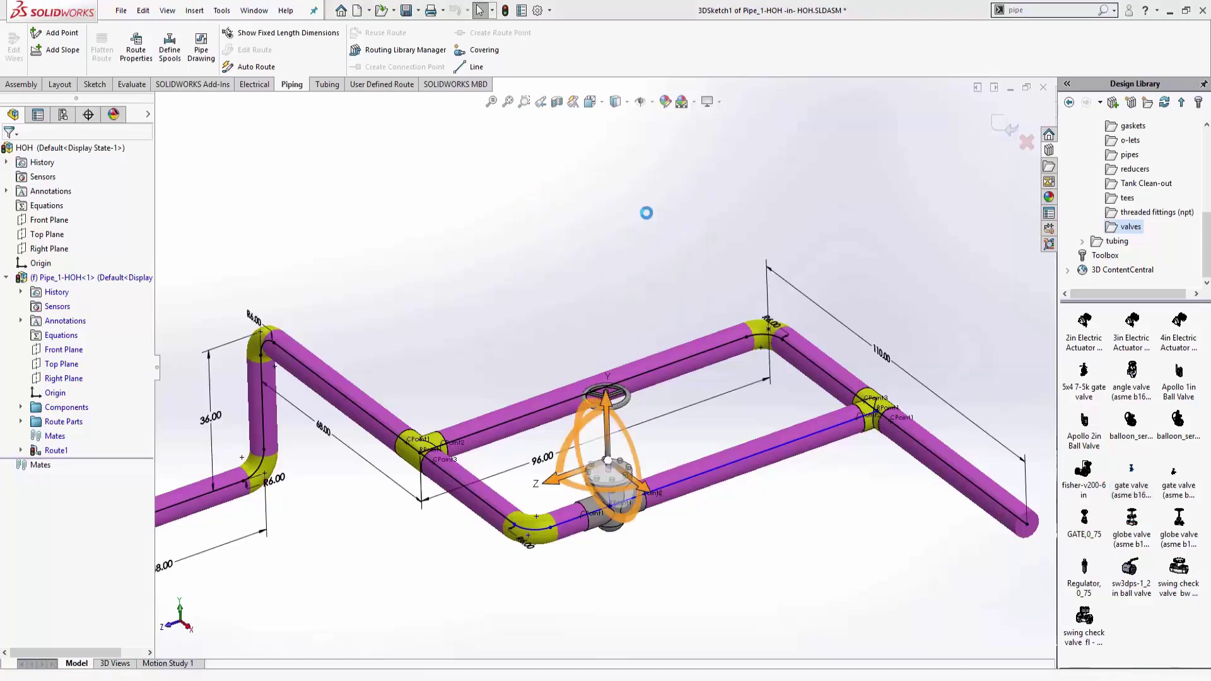
# Insert two more gate valves: one on the upper run with its handwheel tilted left, one on the right run
pyautogui.click(1131, 477)
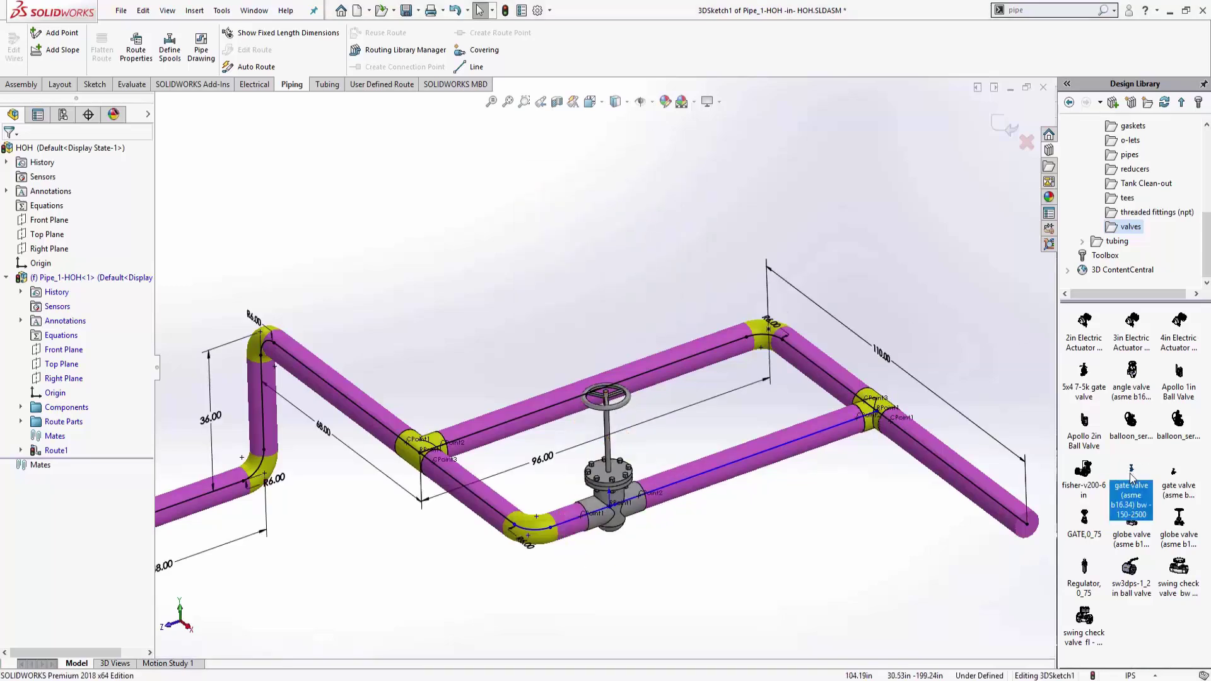
pyautogui.moveTo(1134, 481); pyautogui.dragTo(565, 347)
pyautogui.moveTo(511, 421); pyautogui.dragTo(515, 427)
pyautogui.click(576, 299)
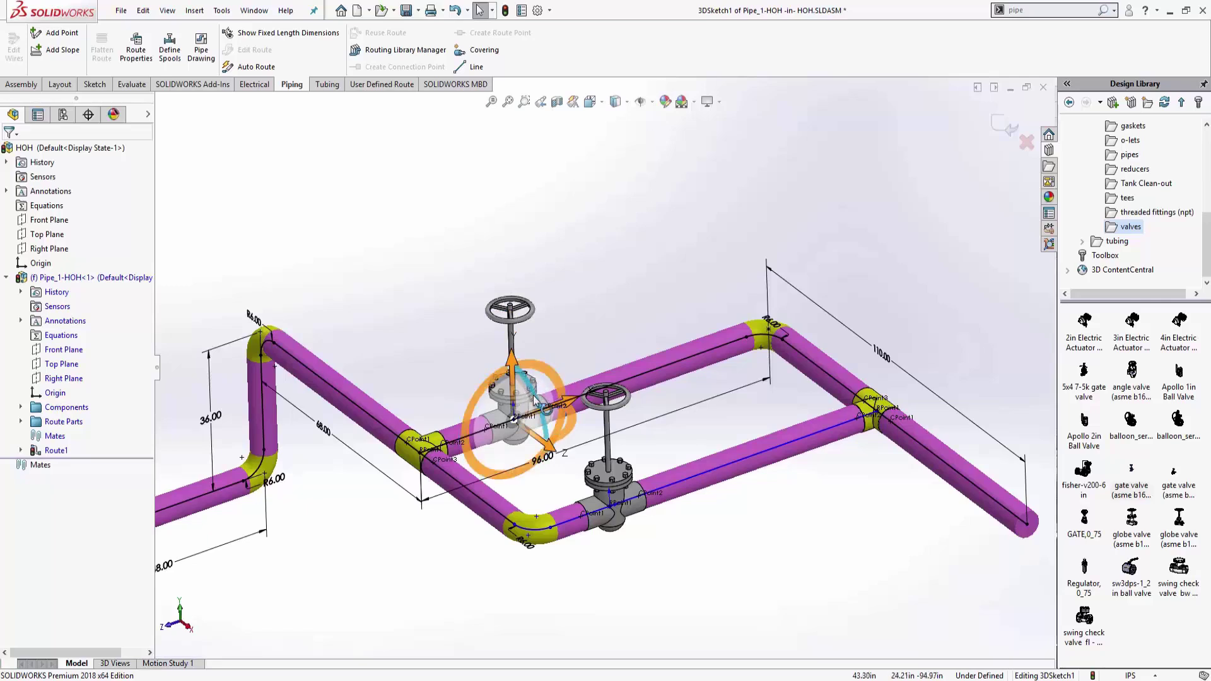
pyautogui.moveTo(535, 399); pyautogui.dragTo(423, 337)
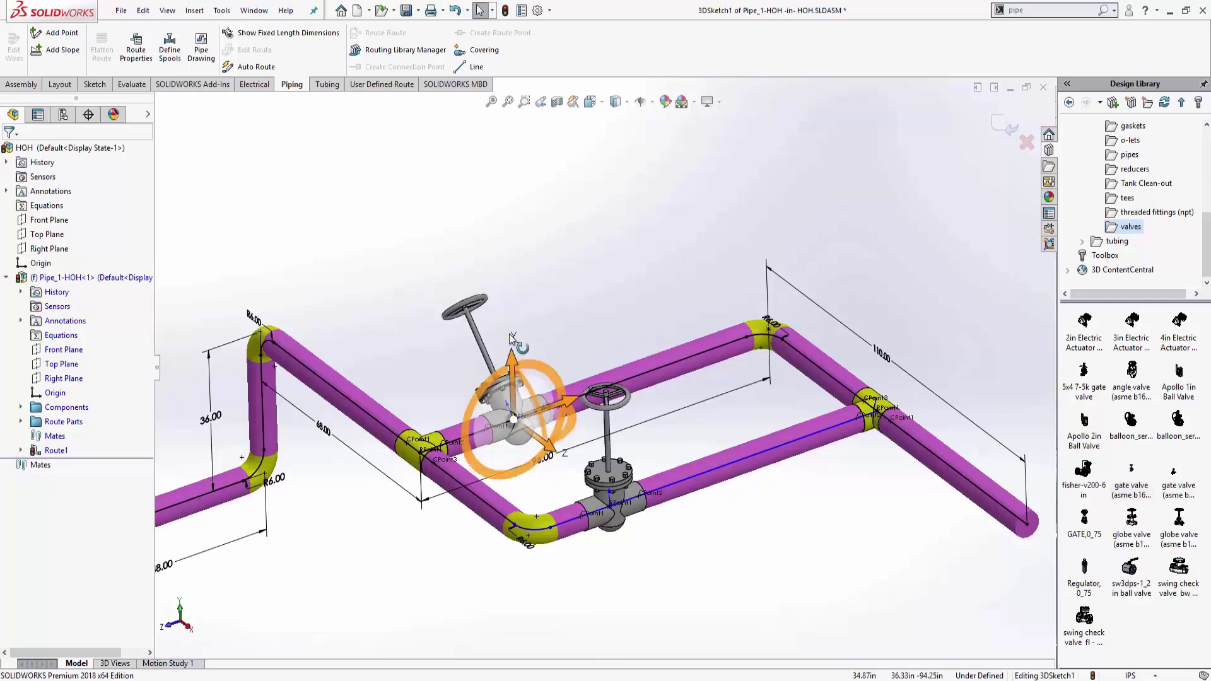
pyautogui.click(416, 351)
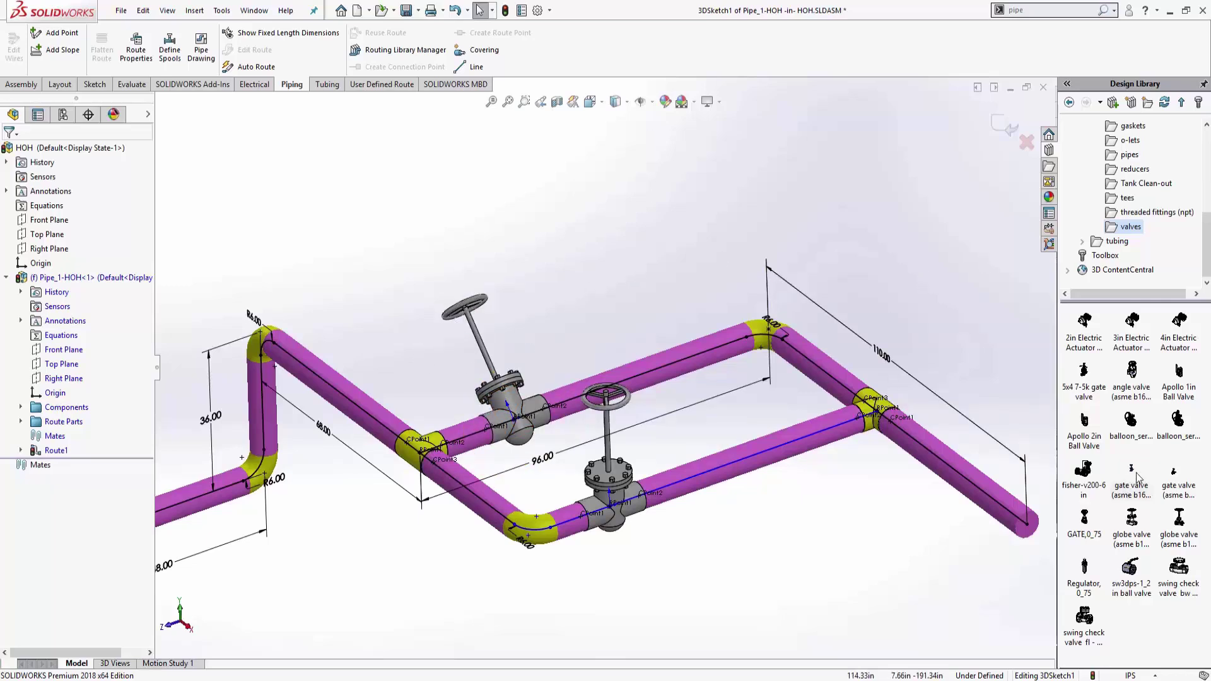
pyautogui.moveTo(1138, 476); pyautogui.dragTo(980, 385)
pyautogui.moveTo(828, 360); pyautogui.dragTo(822, 373)
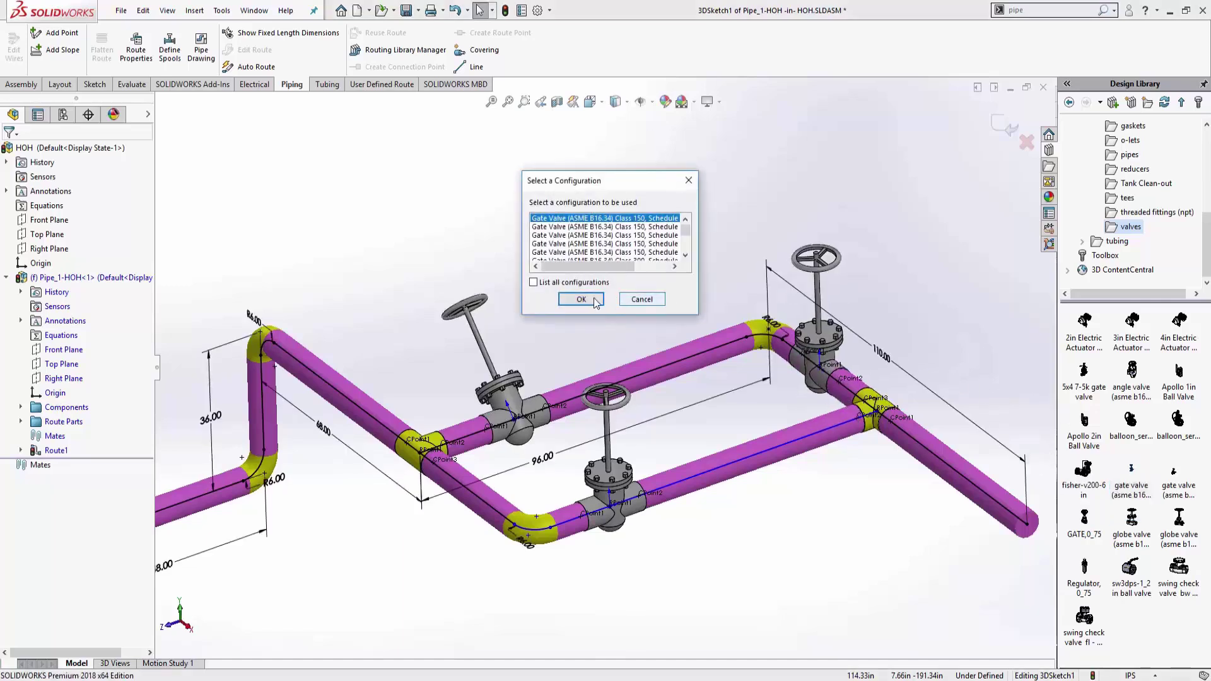
pyautogui.click(581, 300)
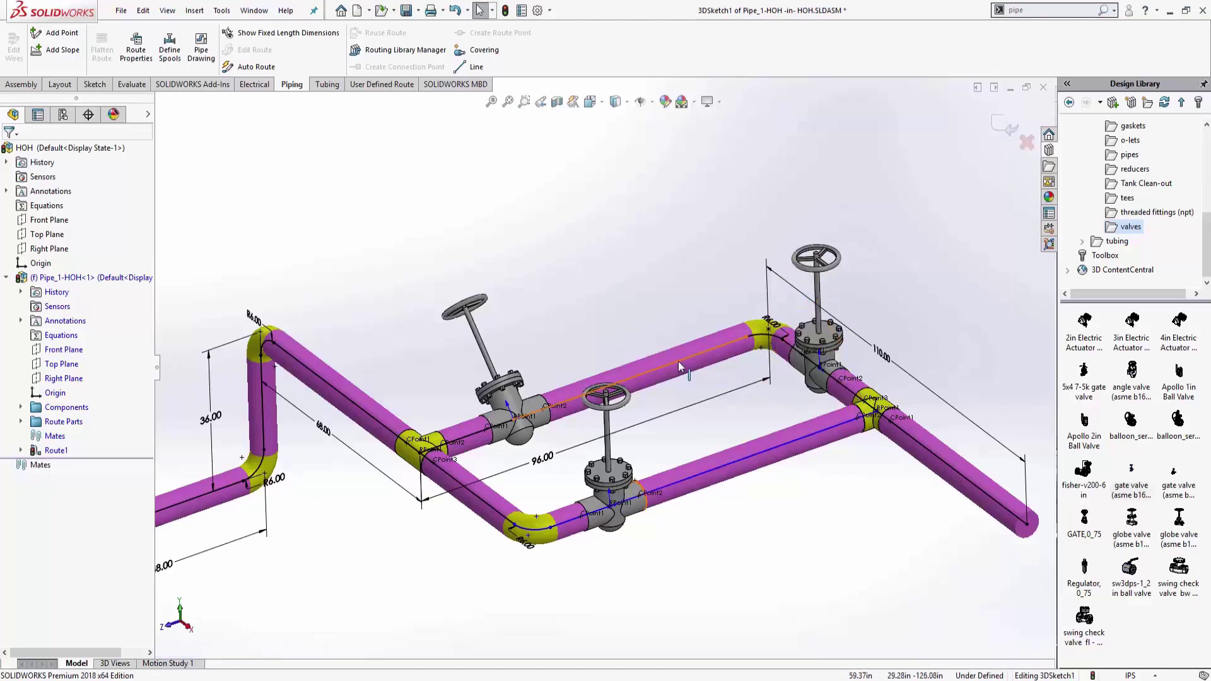
# Insert straight tees on the lower and upper pipes, each flipped so the branch points up
pyautogui.click(1128, 199)
pyautogui.moveTo(1168, 334); pyautogui.dragTo(684, 476)
pyautogui.press('Tab')
pyautogui.click(595, 301)
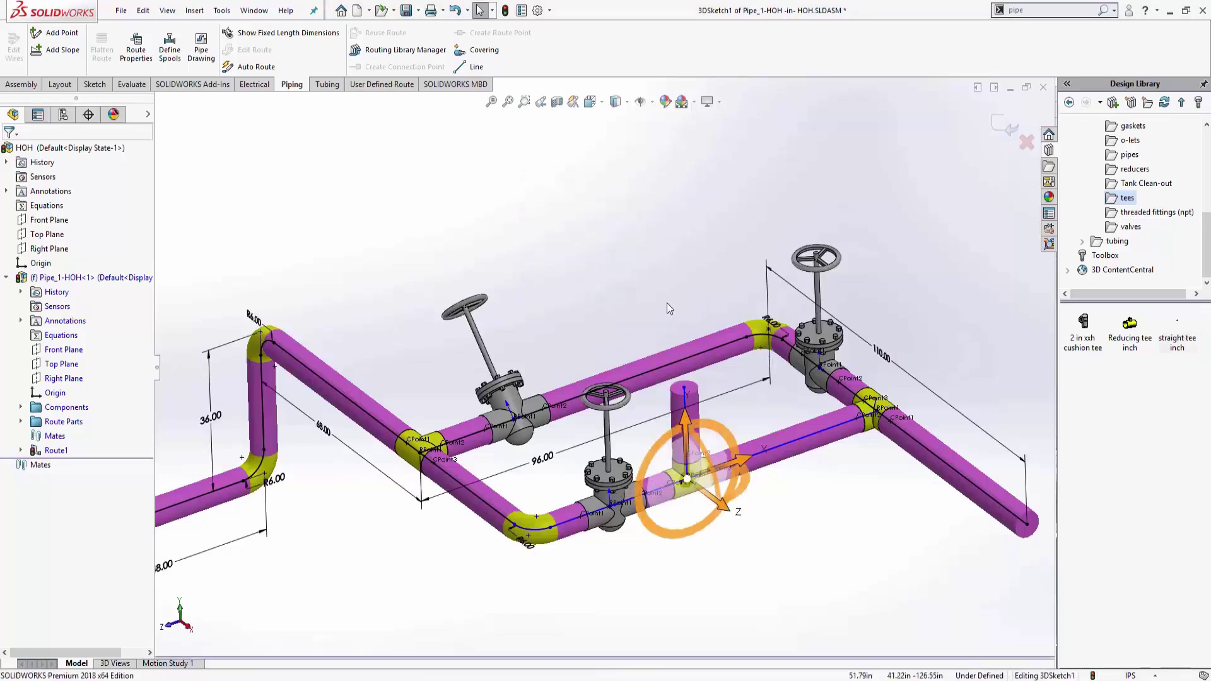
pyautogui.moveTo(1166, 346); pyautogui.dragTo(671, 362)
pyautogui.click(578, 300)
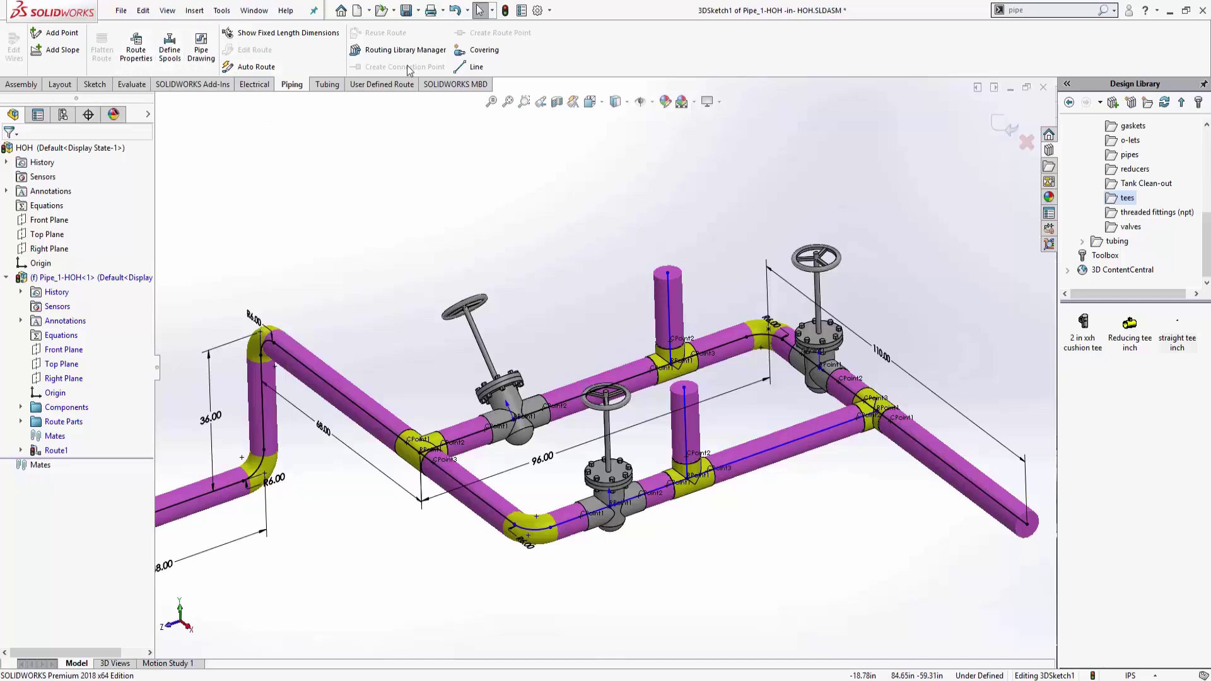
# Draw route lines extending the upper and lower tee branches into new pipe legs with elbows
pyautogui.click(473, 67)
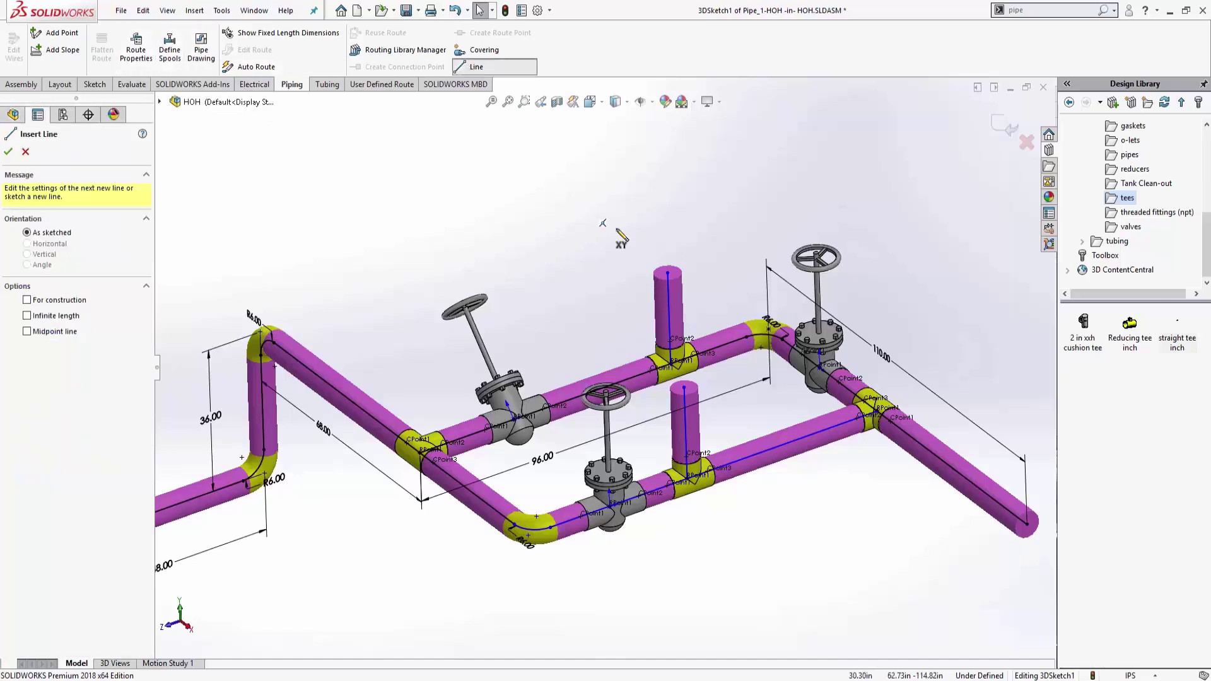
pyautogui.click(667, 272)
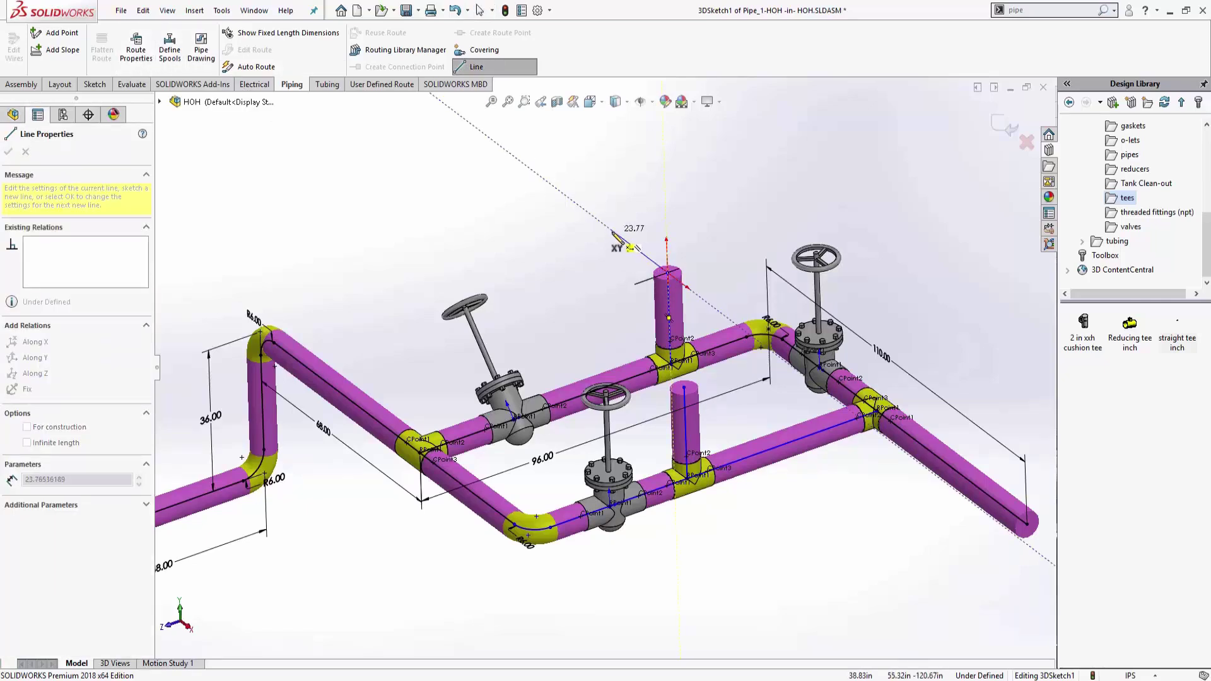
pyautogui.click(620, 232)
pyautogui.rightClick(678, 207)
pyautogui.click(696, 217)
pyautogui.click(490, 68)
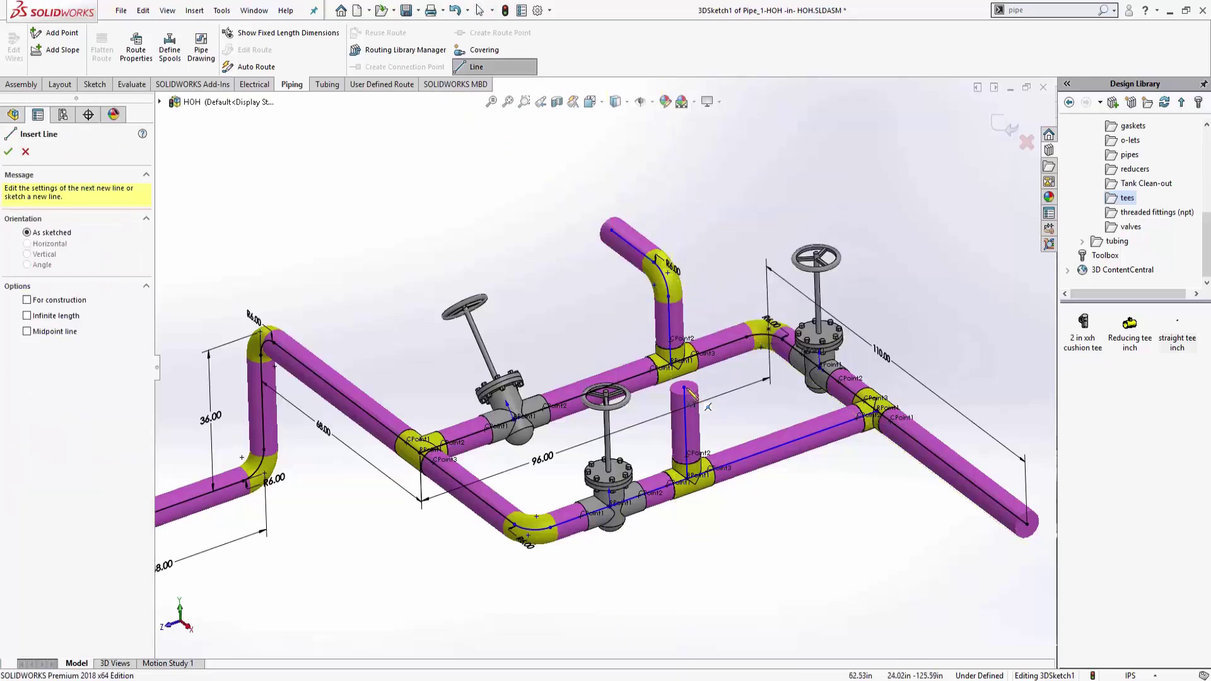
pyautogui.click(685, 389)
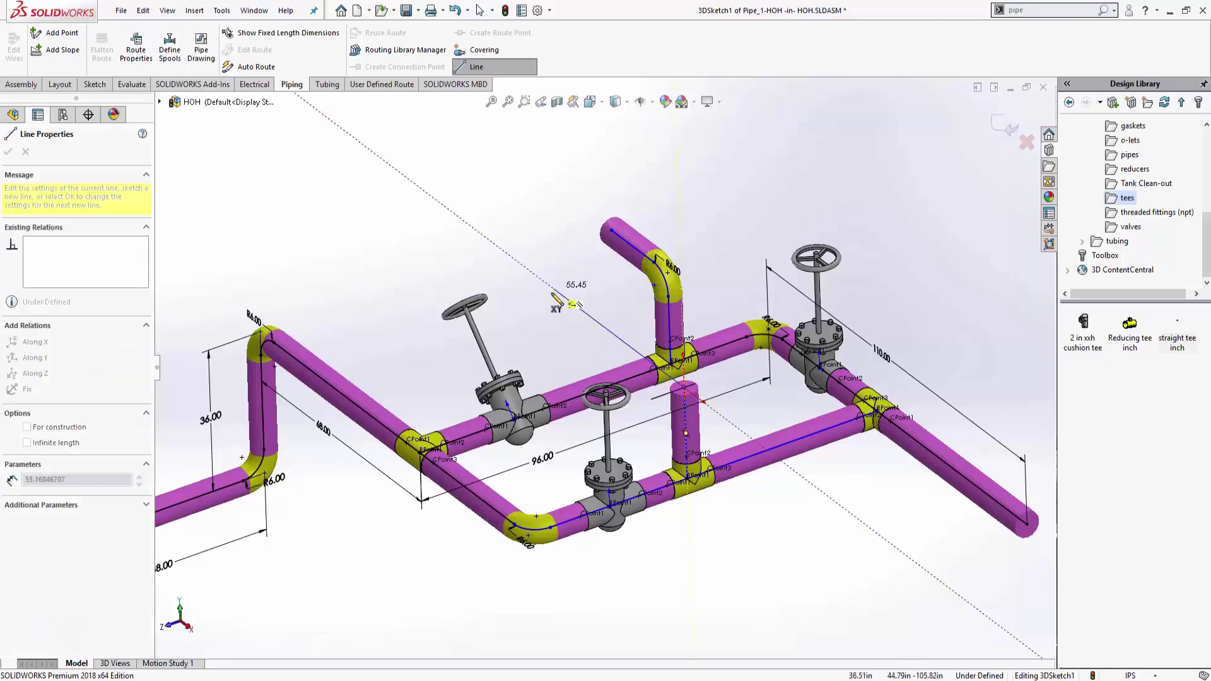
pyautogui.click(542, 278)
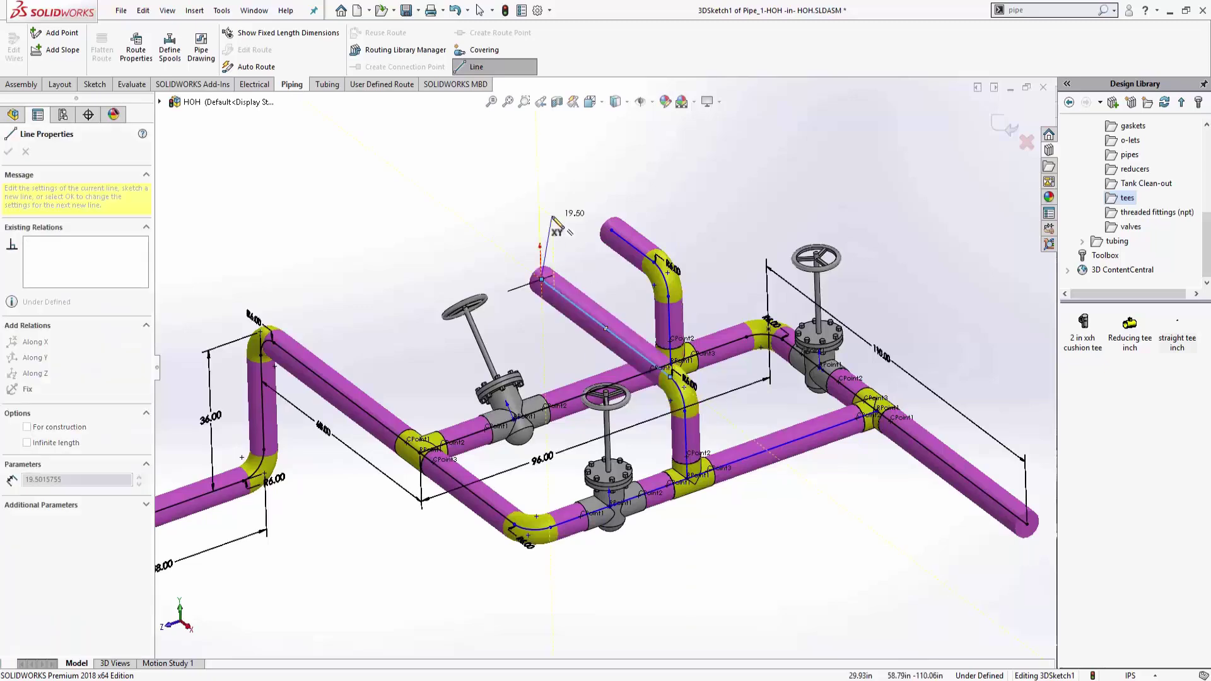
pyautogui.rightClick(550, 214)
pyautogui.click(576, 229)
pyautogui.moveTo(627, 326); pyautogui.dragTo(573, 248, button='middle')
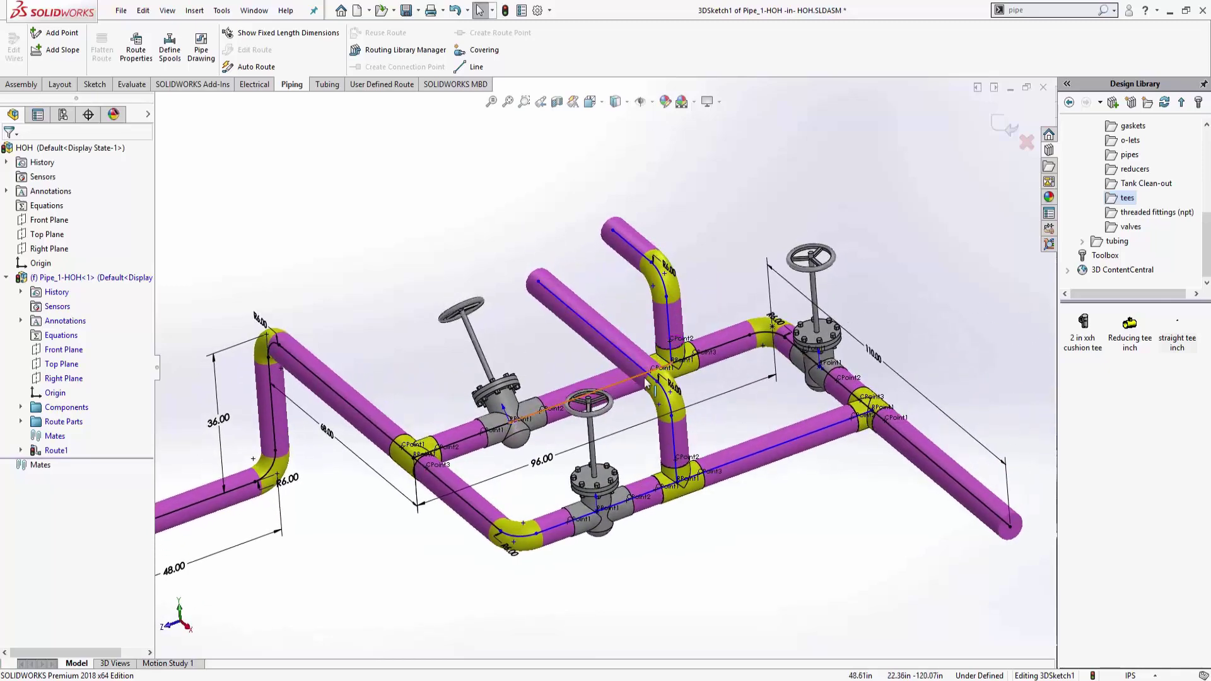
# Make the two vertical route lines at the middle tee equal length
pyautogui.click(676, 448)
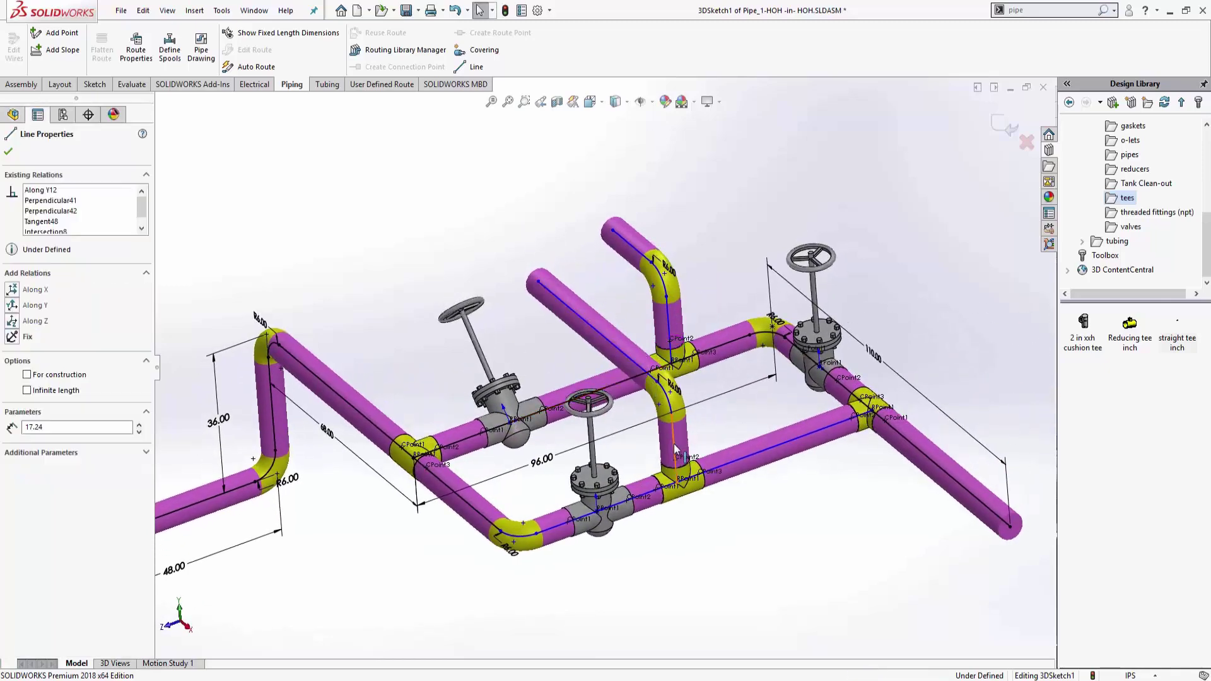
pyautogui.keyDown('ctrl'); pyautogui.click(674, 333); pyautogui.keyUp('ctrl')
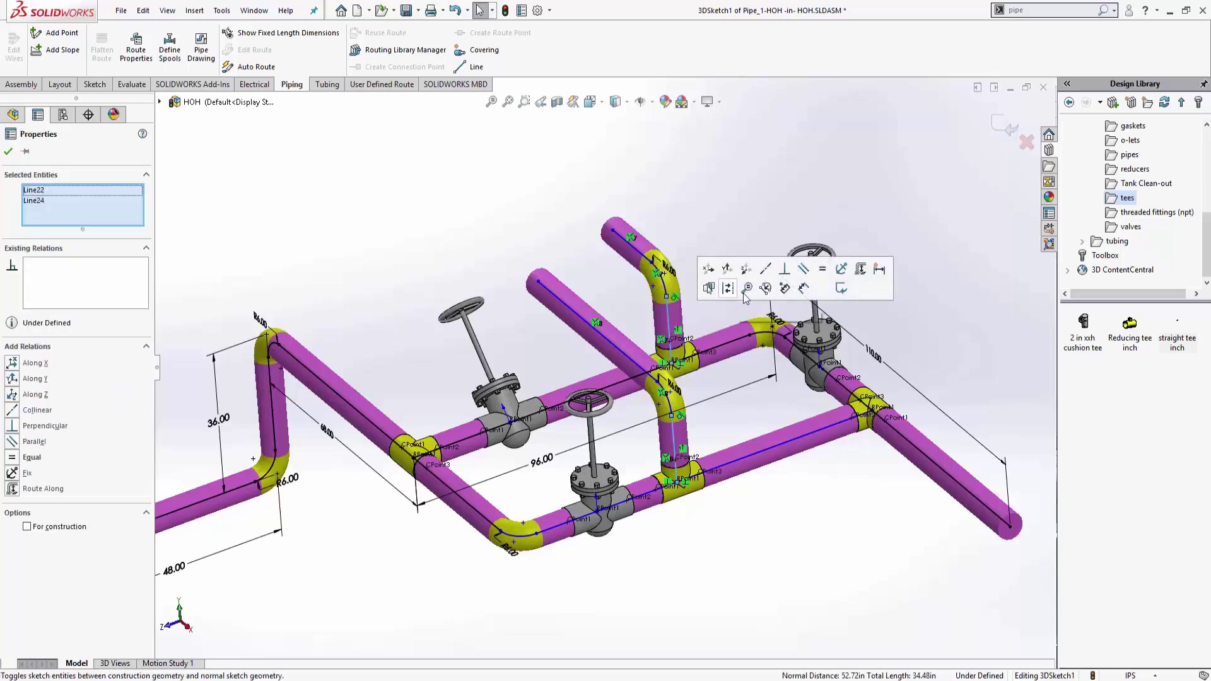
pyautogui.click(824, 270)
pyautogui.click(736, 204)
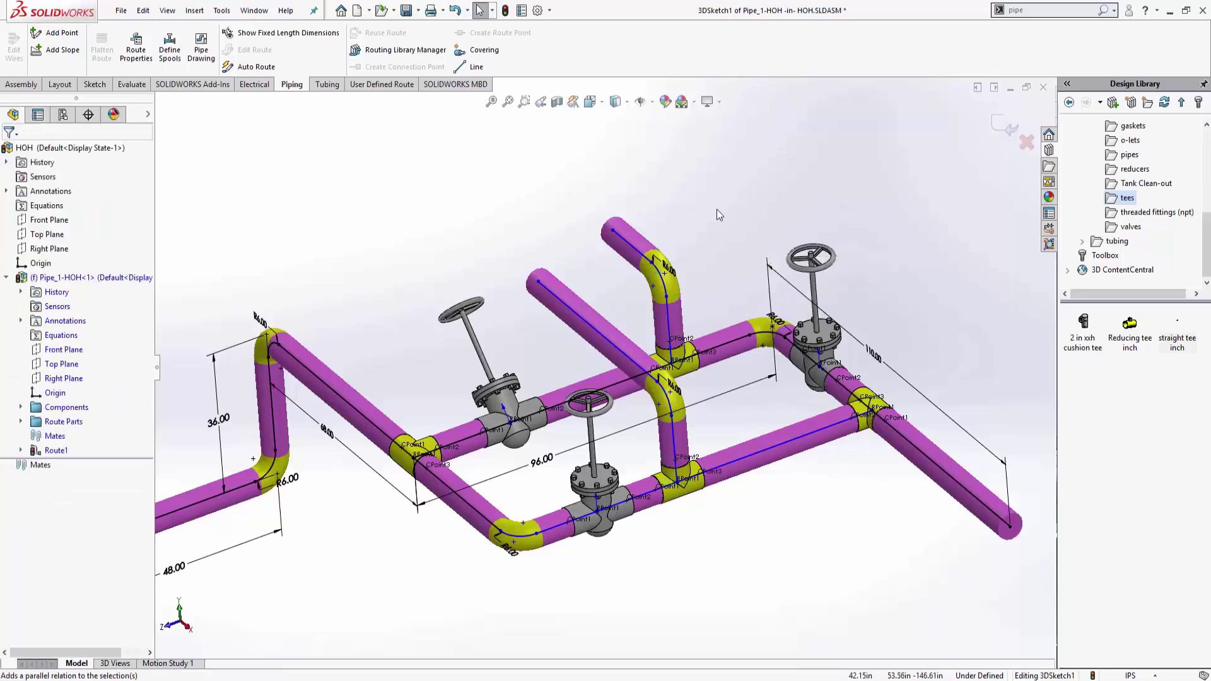
# Extend the diagonal middle pipe's endpoint further up-left
pyautogui.moveTo(675, 222); pyautogui.dragTo(540, 261, button='middle')
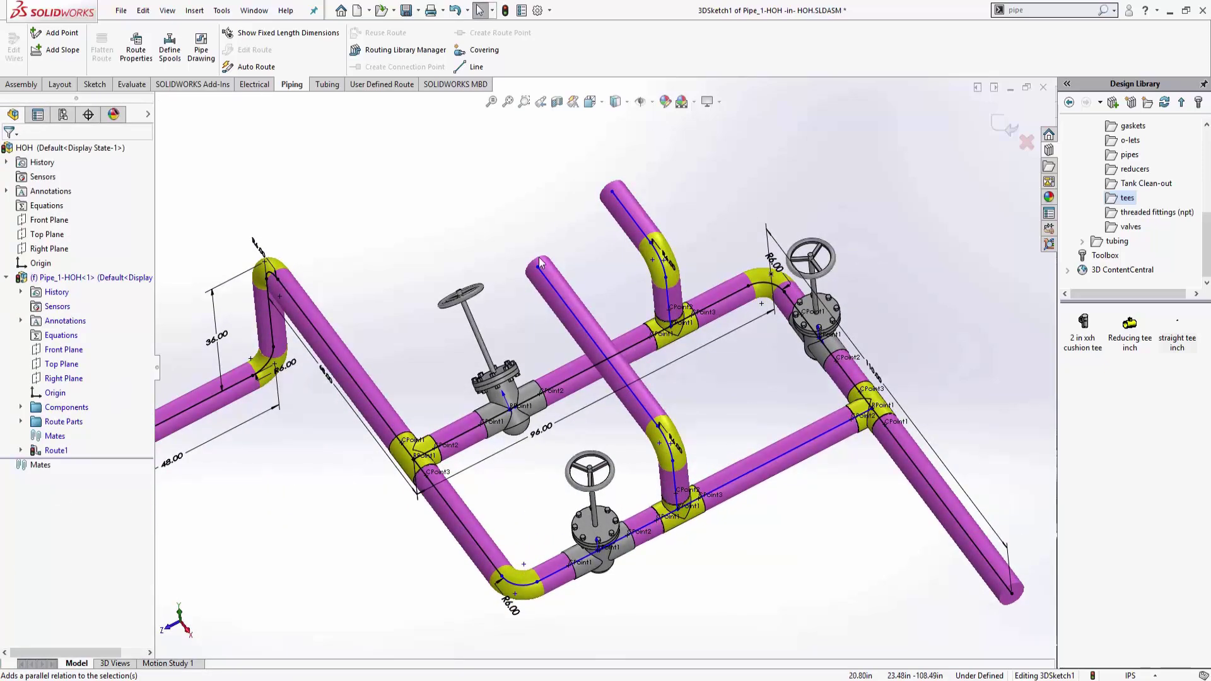
pyautogui.moveTo(537, 267); pyautogui.dragTo(517, 228)
pyautogui.click(468, 195)
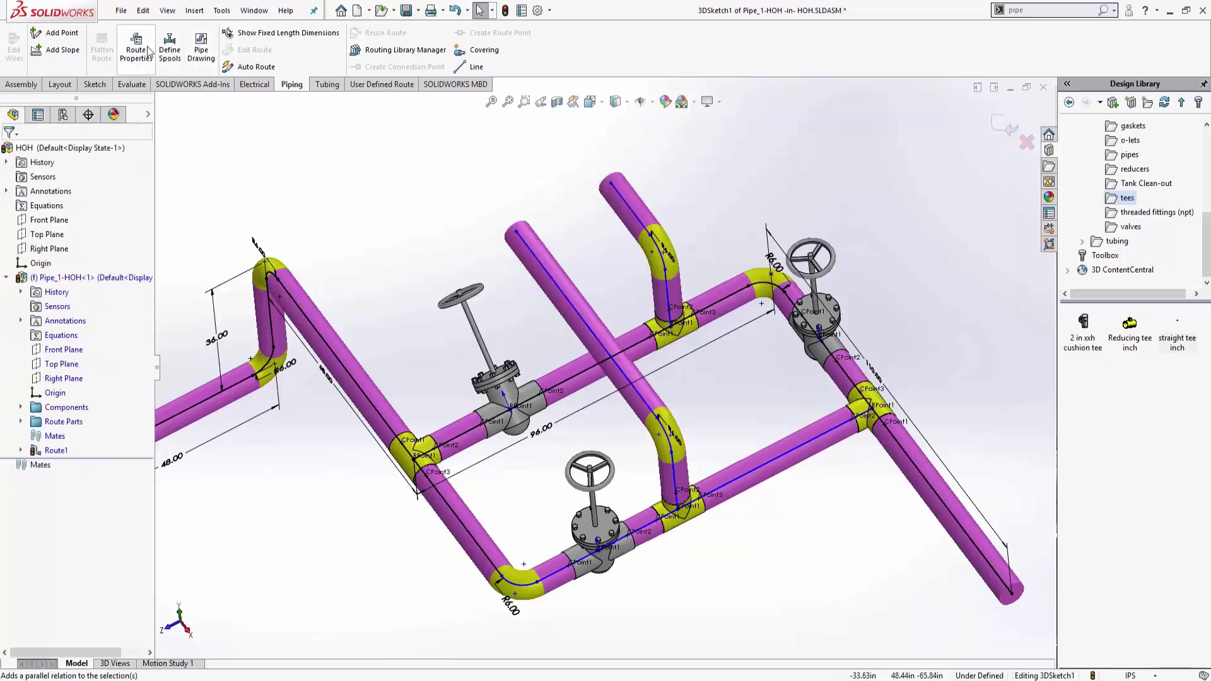
pyautogui.click(476, 66)
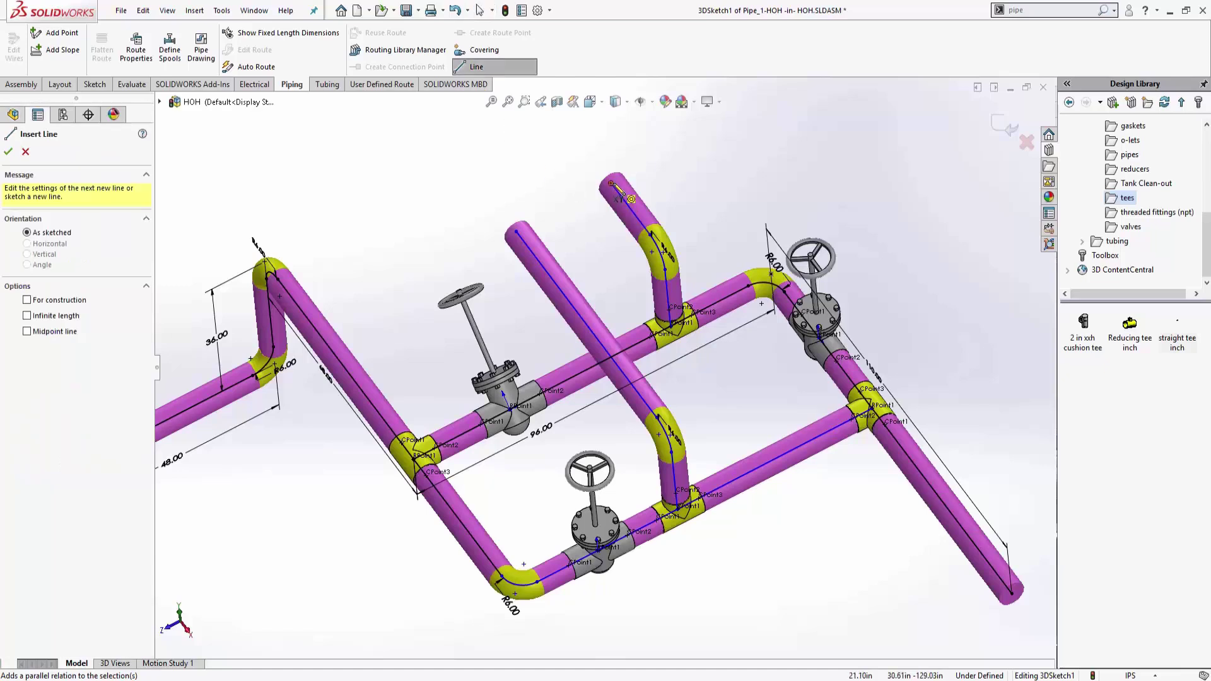
# Draw a construction line from the right upright pipe's top to the diagonal middle pipe's end
pyautogui.click(610, 183)
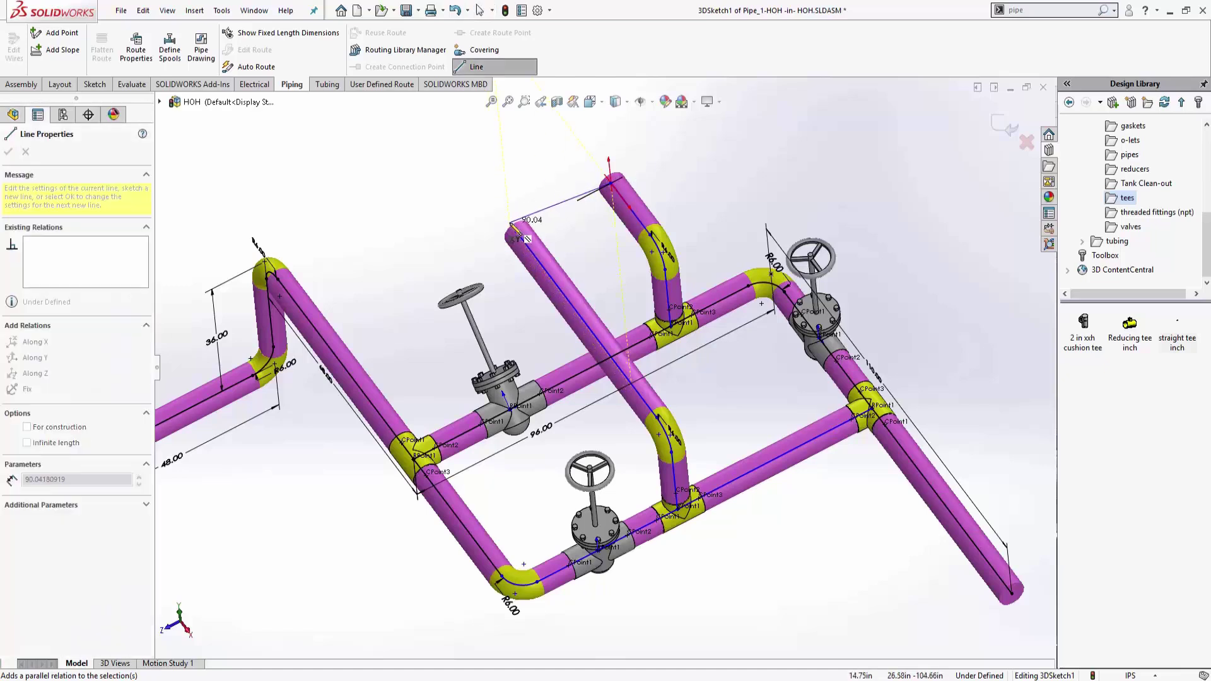
pyautogui.press('Escape')
pyautogui.click(485, 66)
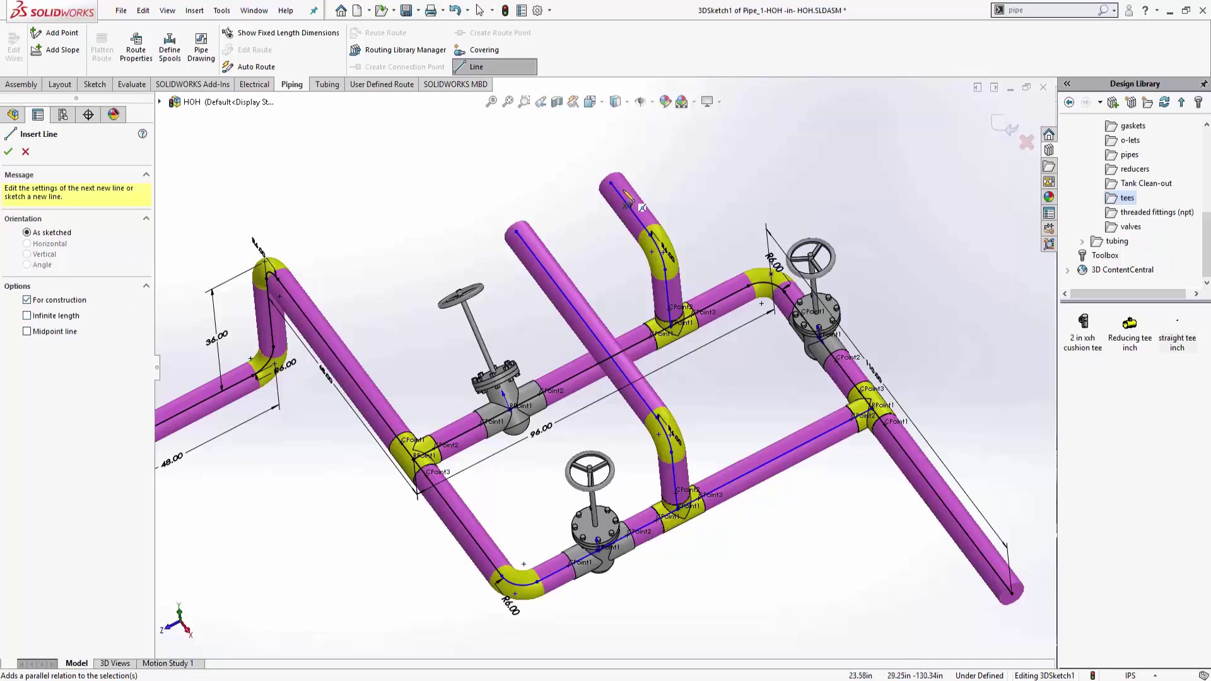
pyautogui.moveTo(617, 192); pyautogui.dragTo(601, 170, button='middle')
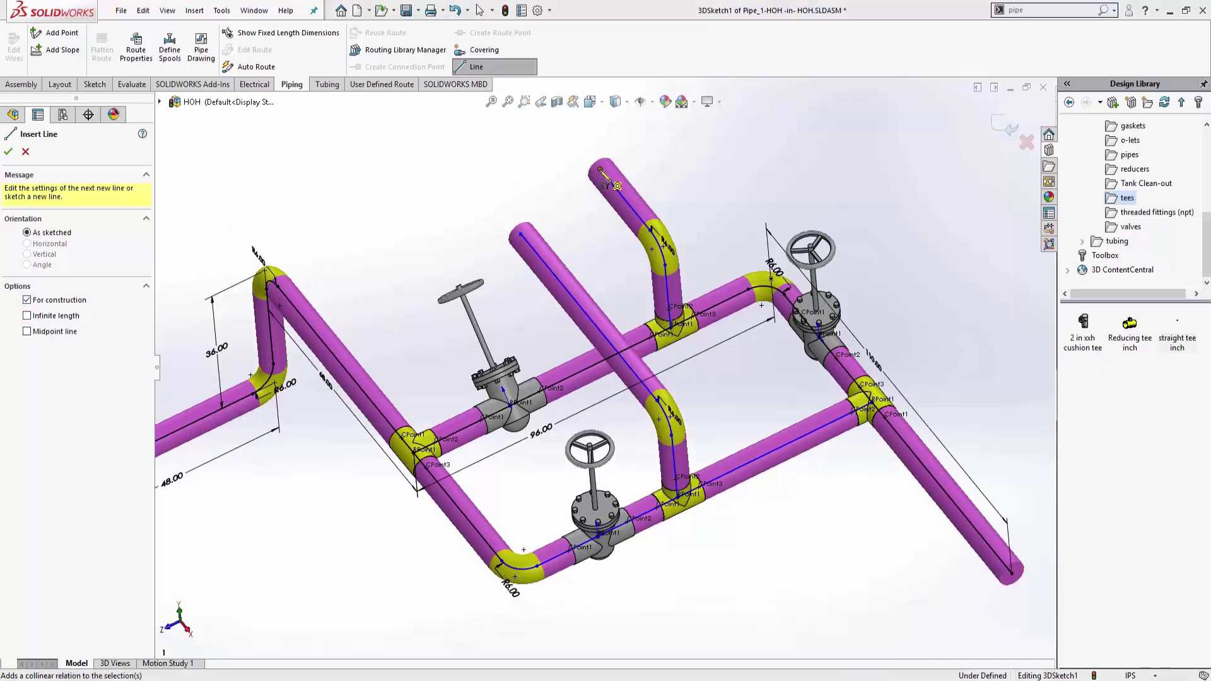
pyautogui.click(600, 169)
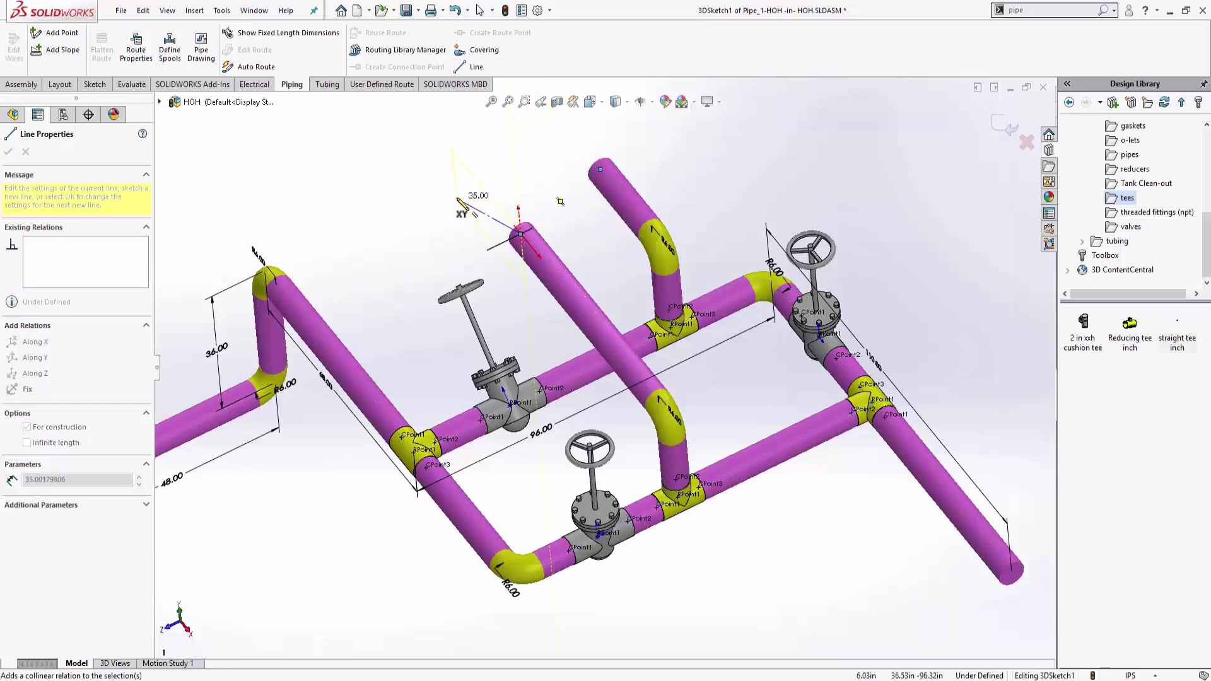
pyautogui.rightClick(470, 207)
pyautogui.click(470, 208)
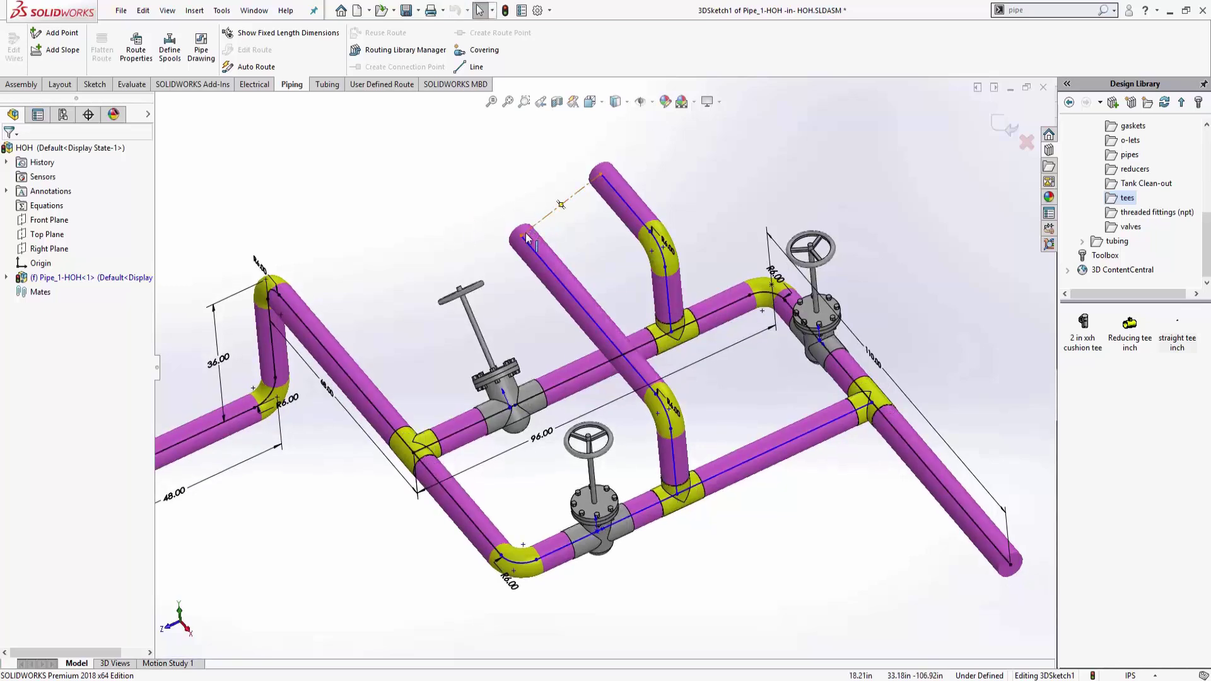
# Pull the diagonal pipe end further up-left and dimension the middle vertical drop to 26.00
pyautogui.moveTo(523, 241)
pyautogui.mouseDown()
pyautogui.moveTo(495, 220)
pyautogui.moveTo(501, 228)
pyautogui.mouseUp()
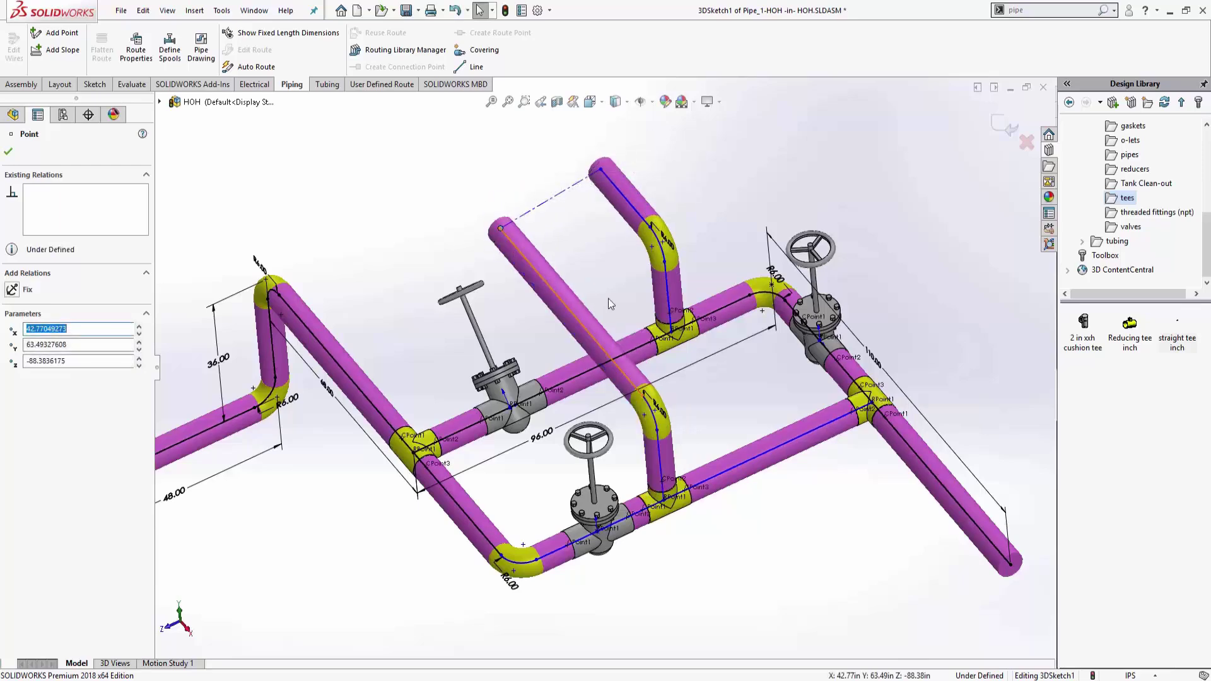
pyautogui.moveTo(665, 383); pyautogui.dragTo(479, 214, button='middle')
pyautogui.click(460, 199)
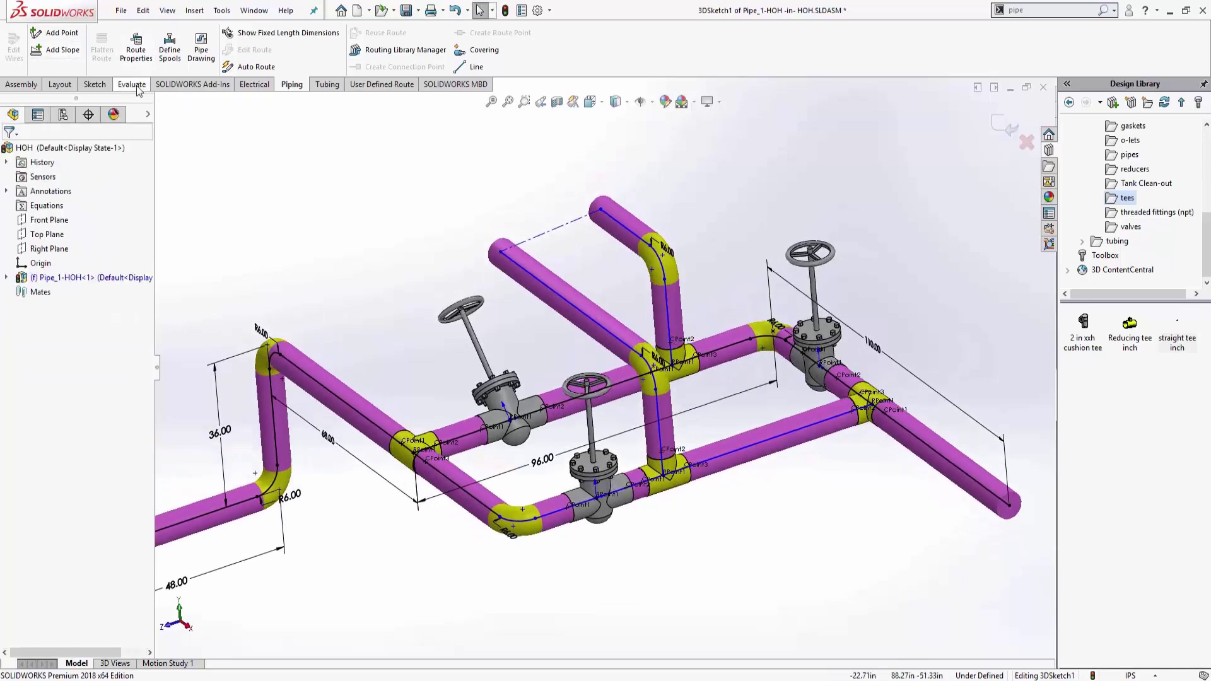
pyautogui.moveTo(743, 261); pyautogui.dragTo(750, 190, button='right')
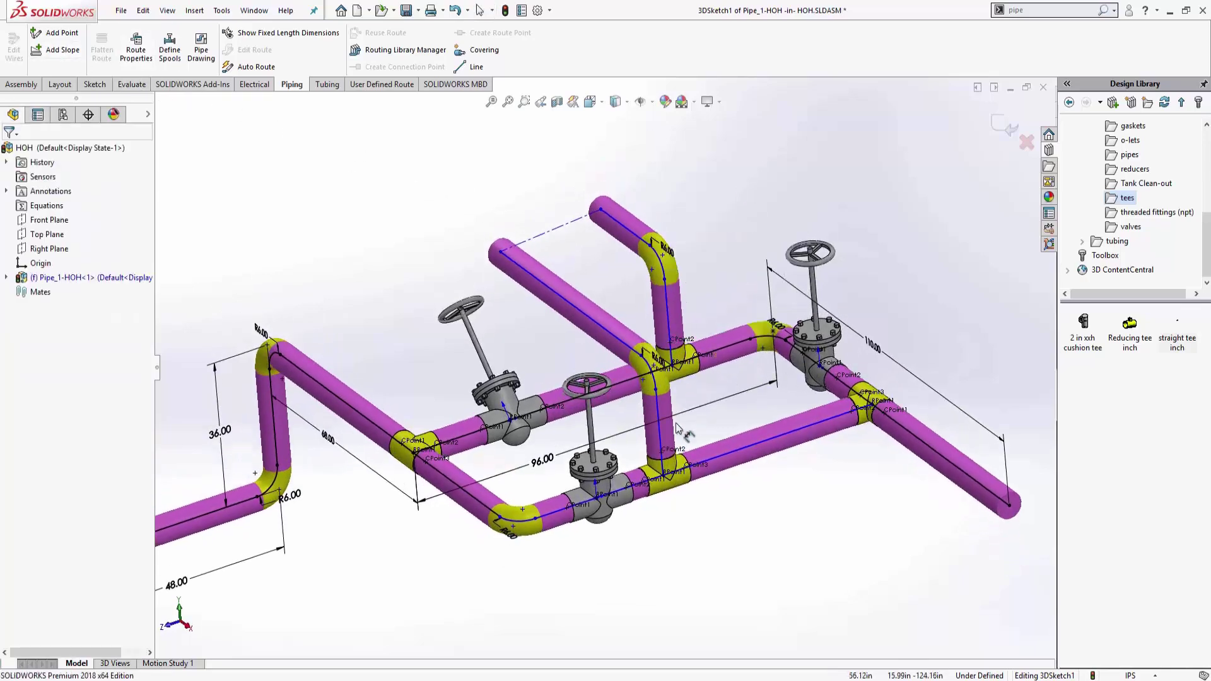
pyautogui.click(658, 434)
pyautogui.click(728, 409)
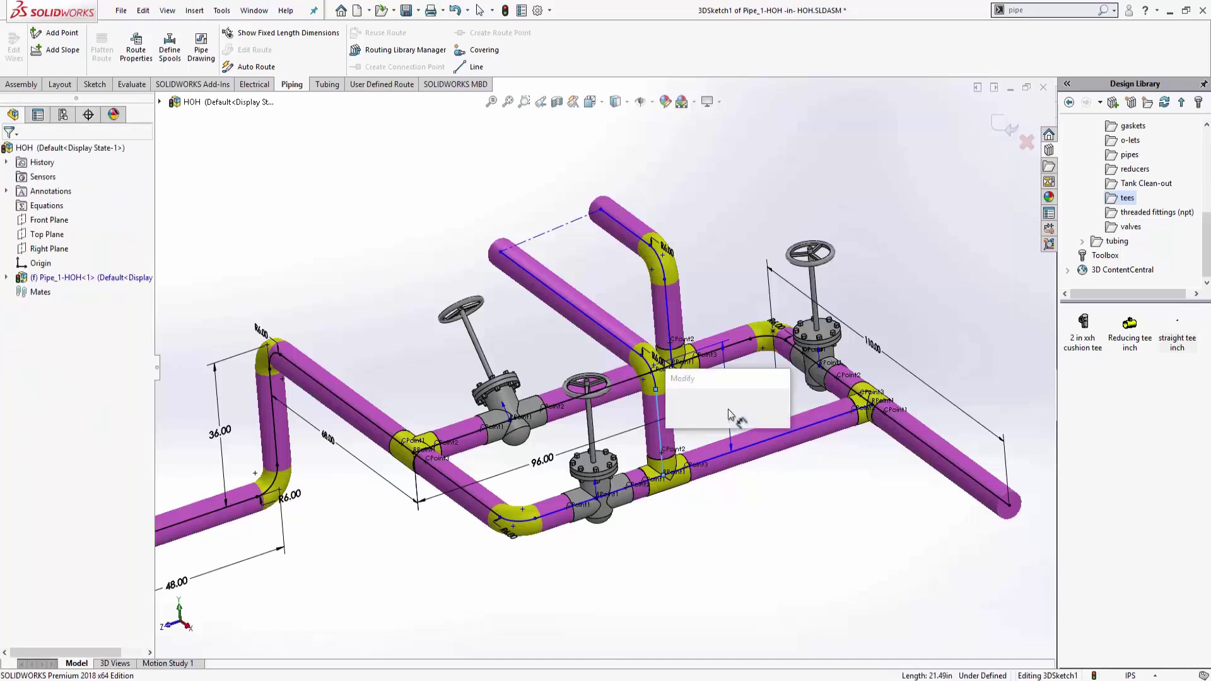
pyautogui.press('Return')
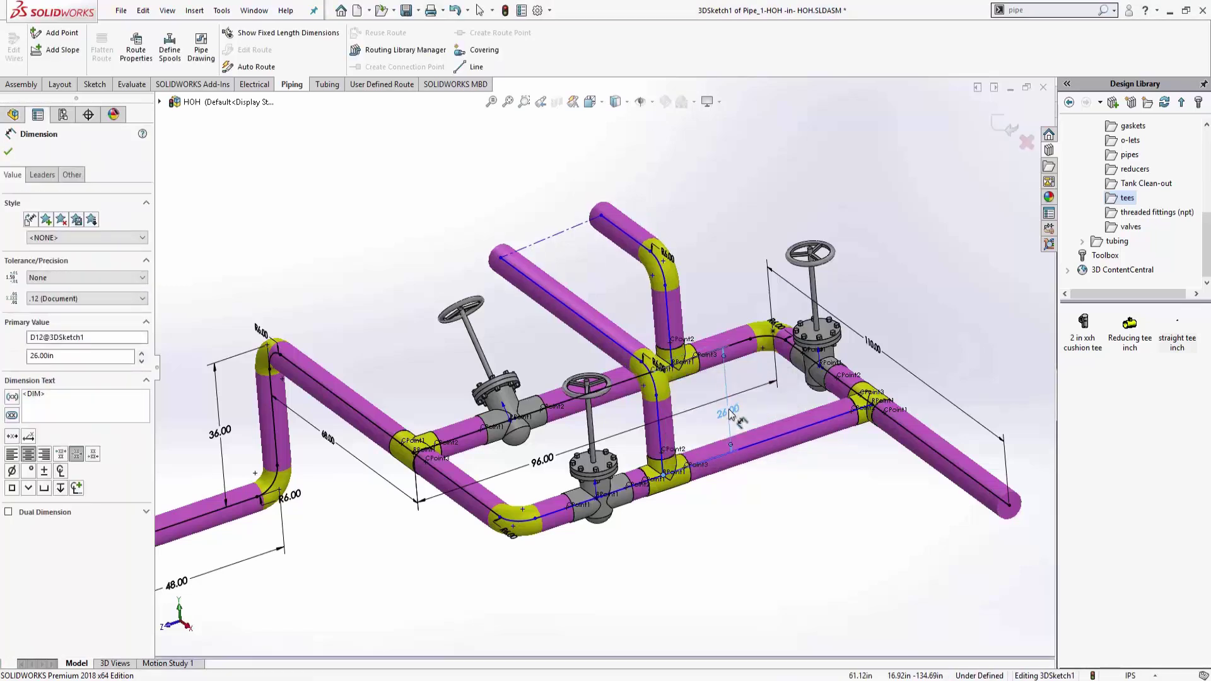
pyautogui.doubleClick(730, 413)
pyautogui.write('26')
pyautogui.press('Return')
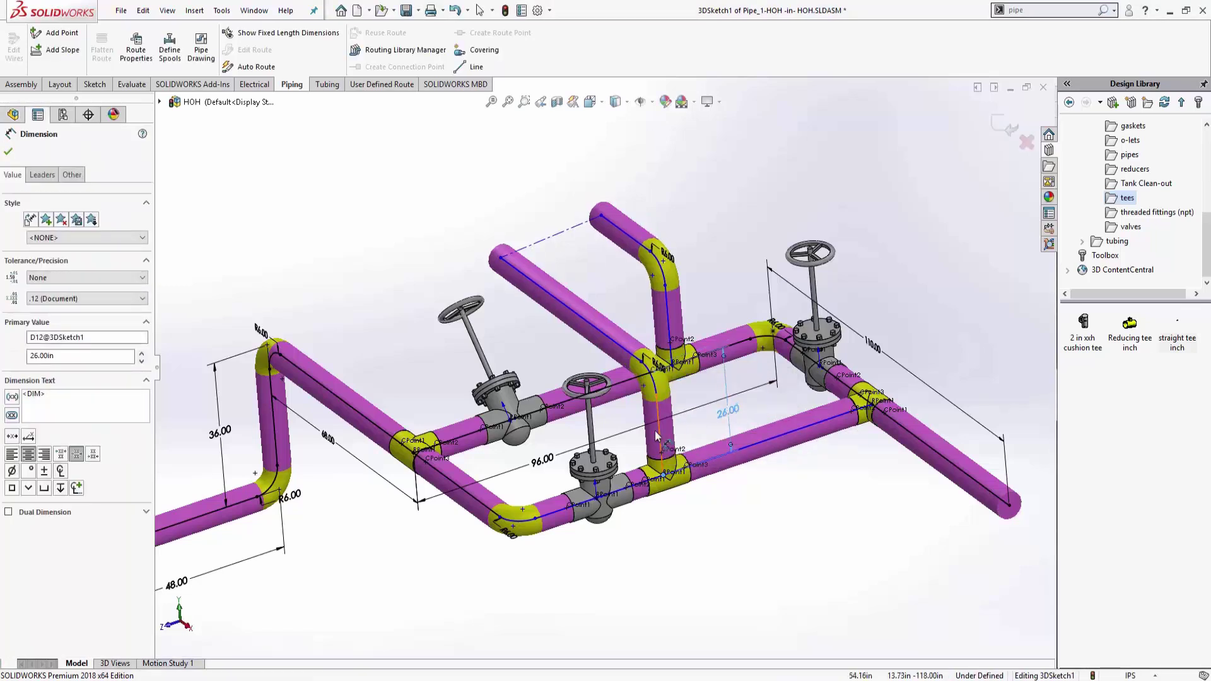
# Dimension the upper run segments beside the left valve at 42.00 and 26.00
pyautogui.click(558, 403)
pyautogui.click(559, 362)
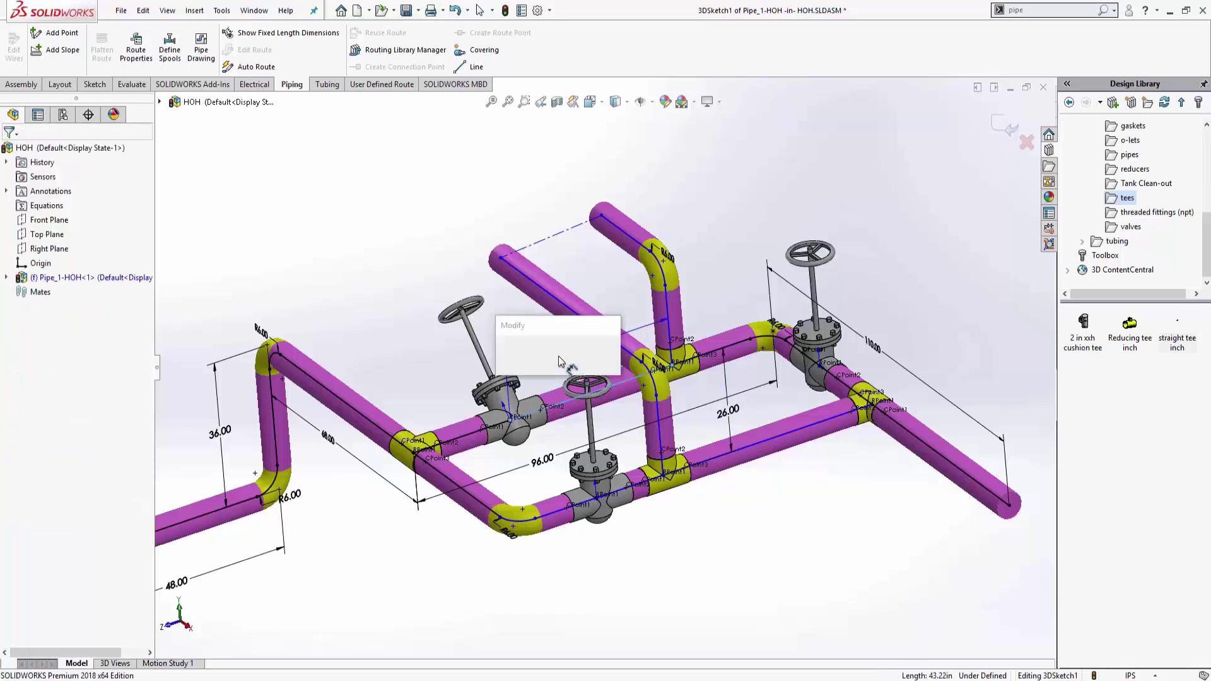
pyautogui.press('Return')
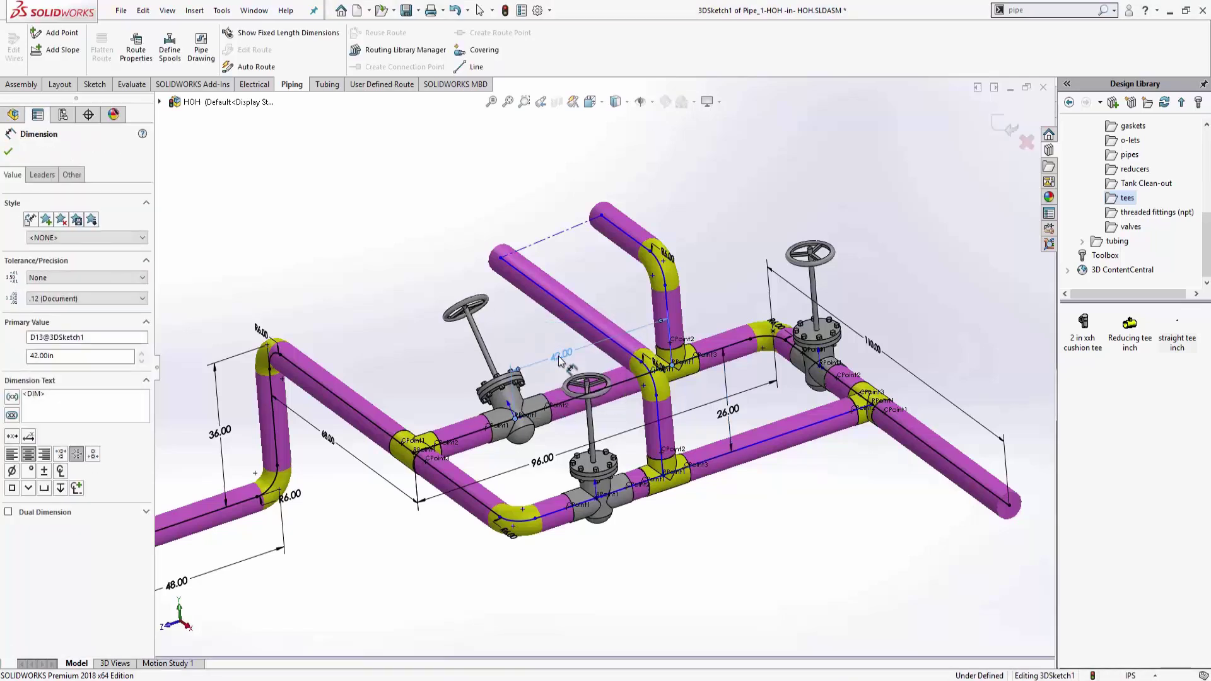
pyautogui.click(467, 434)
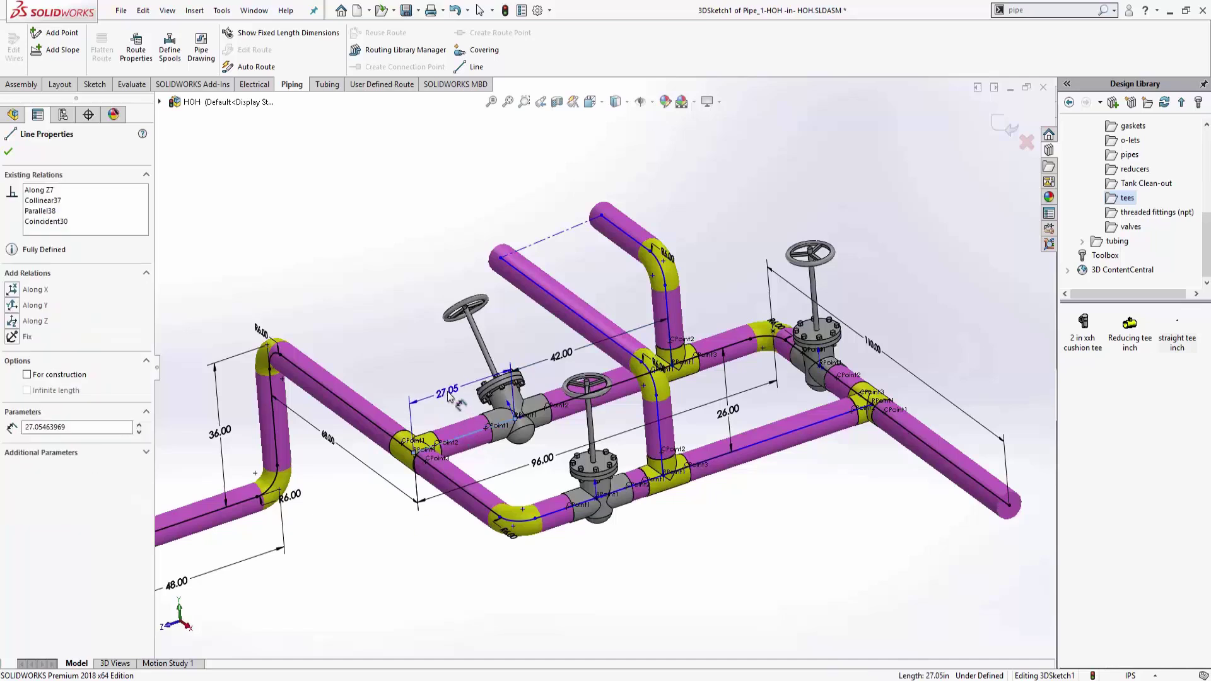
pyautogui.click(450, 396)
pyautogui.press('Return')
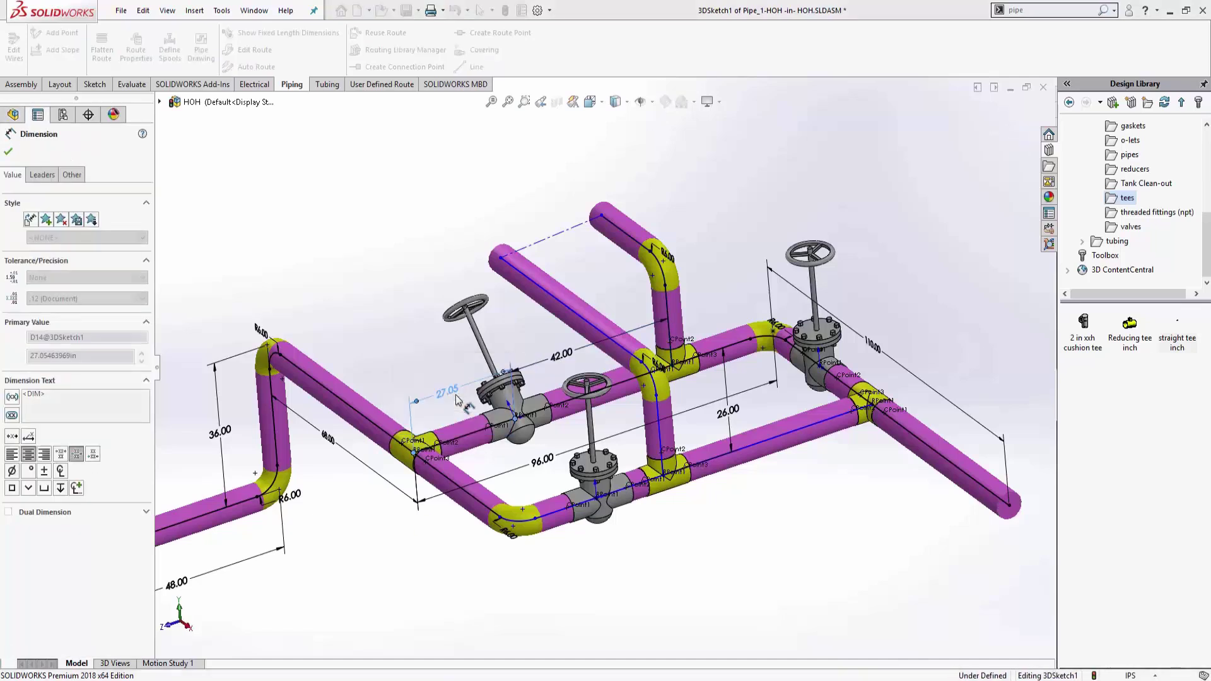
# Add a relation between the dashed construction line and the diagonal pipe line
pyautogui.rightClick(426, 226)
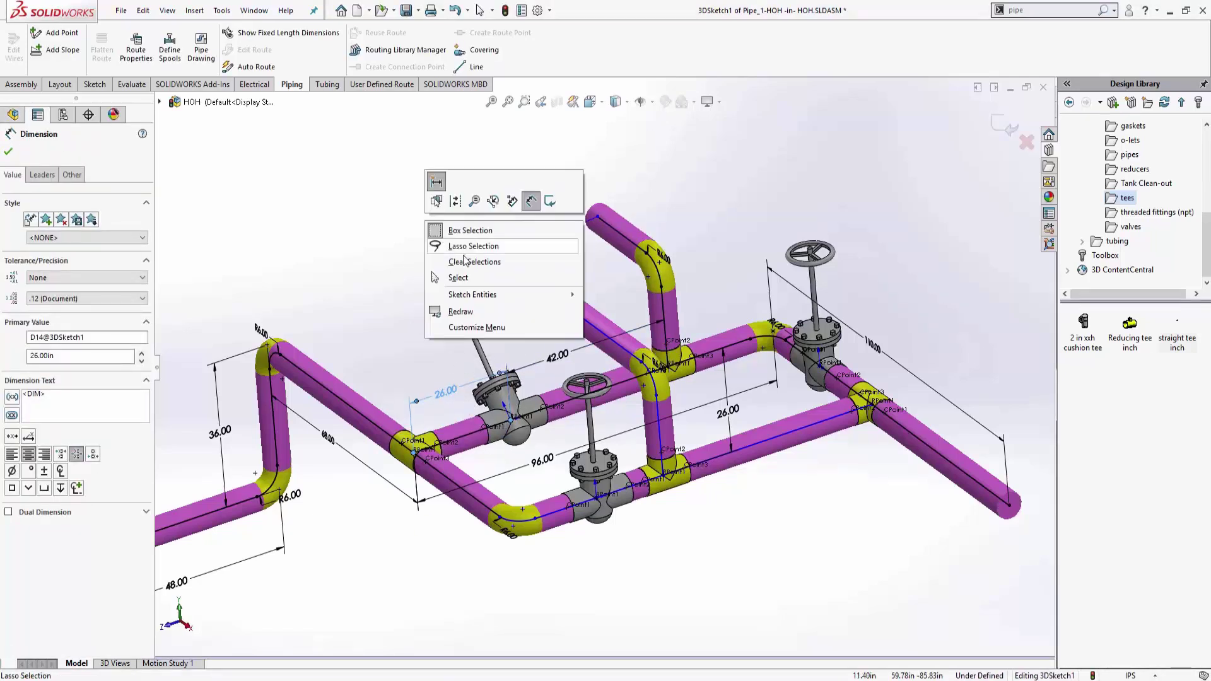
pyautogui.click(467, 276)
pyautogui.click(531, 249)
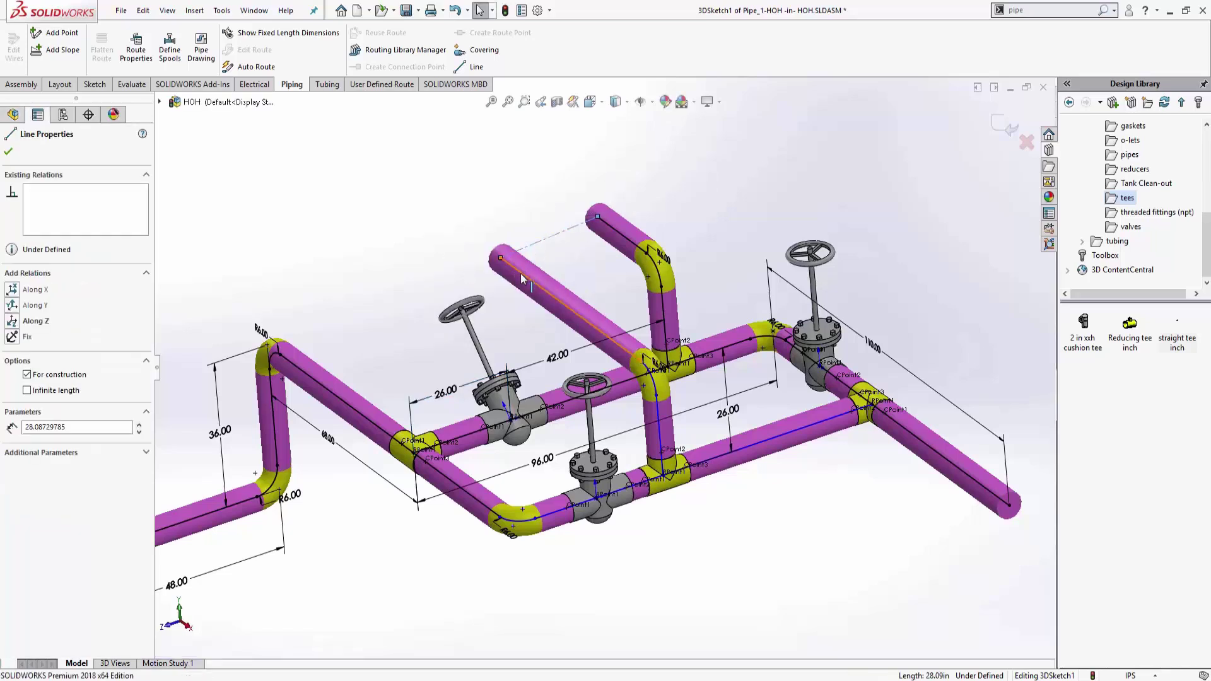
pyautogui.keyDown('ctrl'); pyautogui.click(520, 274); pyautogui.keyUp('ctrl')
pyautogui.click(615, 220)
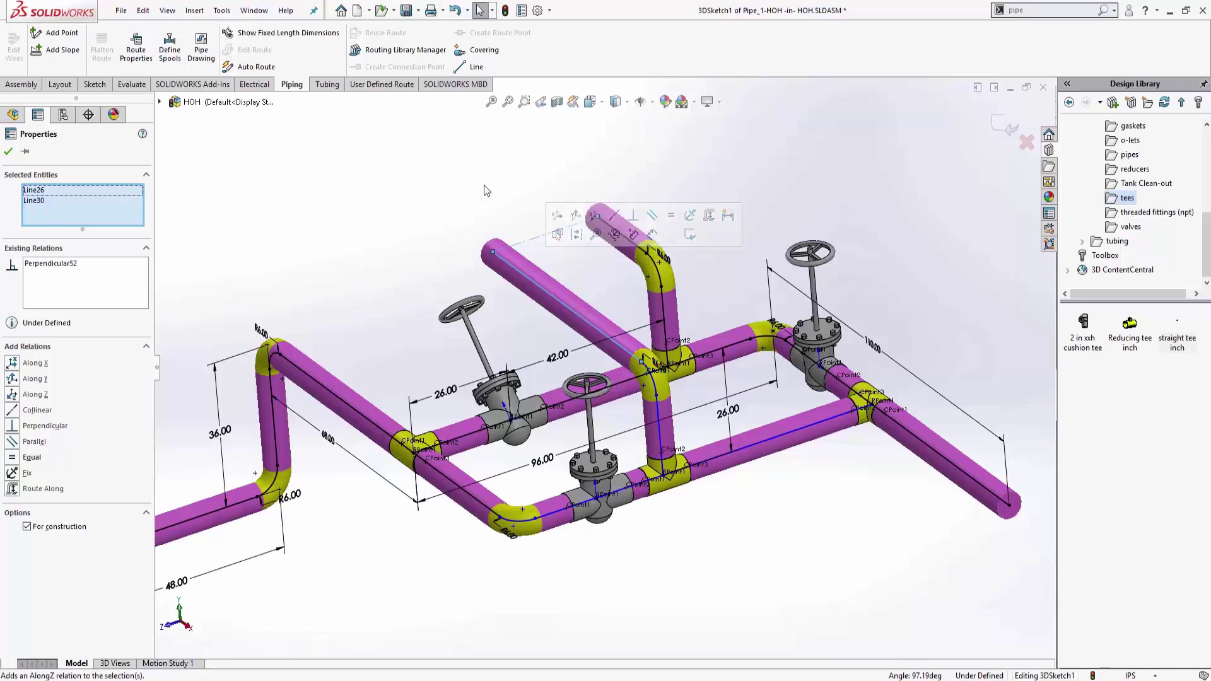
pyautogui.click(483, 184)
# Reposition the construction line and pipe ends, and move the route point up-right
pyautogui.moveTo(532, 238); pyautogui.dragTo(468, 204)
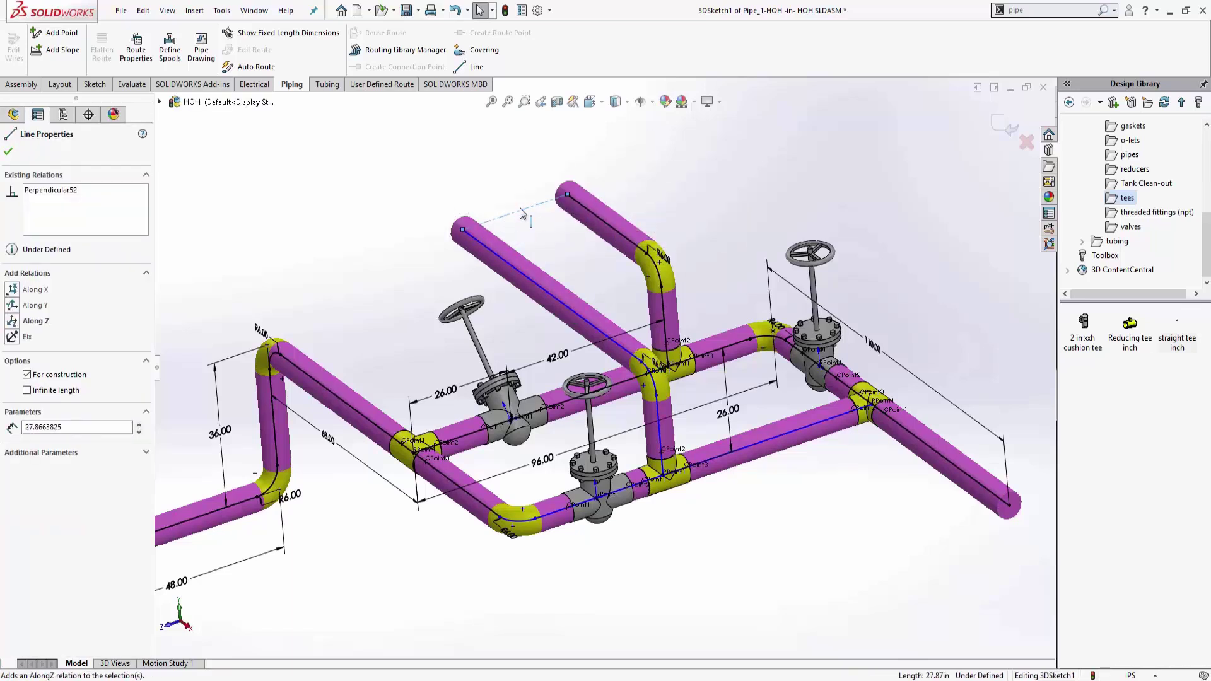
pyautogui.moveTo(535, 232); pyautogui.dragTo(411, 208)
pyautogui.click(412, 209)
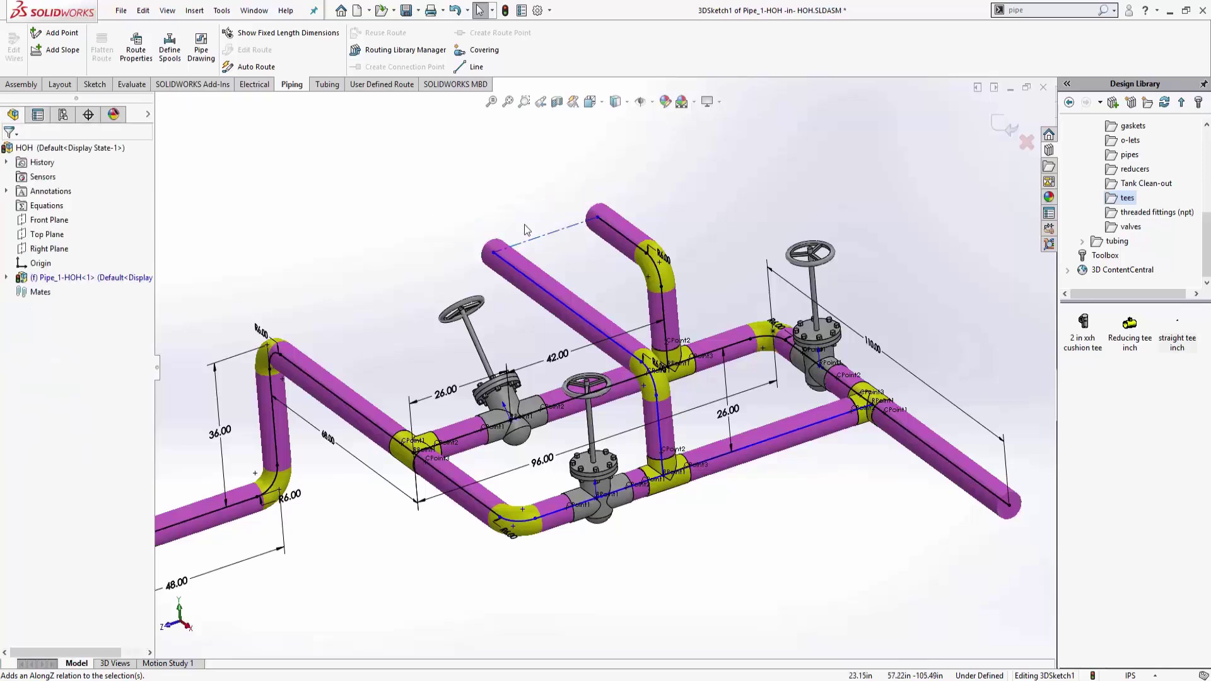
pyautogui.scroll(-2, 542, 240)
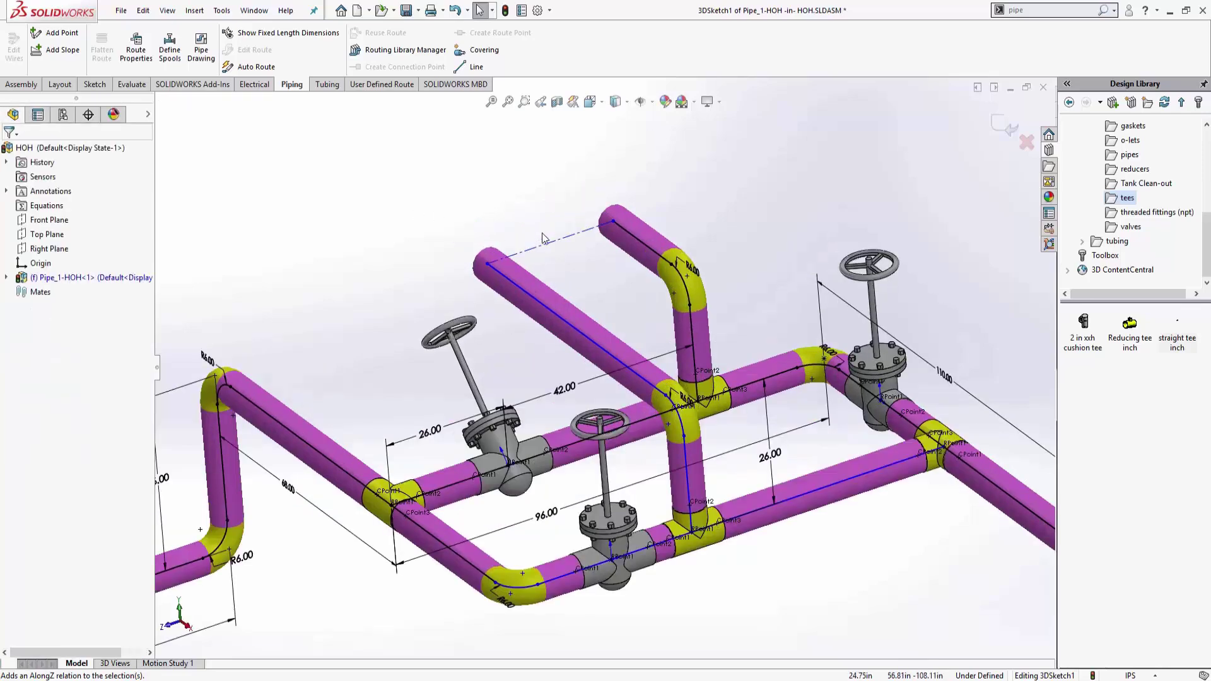
pyautogui.scroll(3, 707, 397)
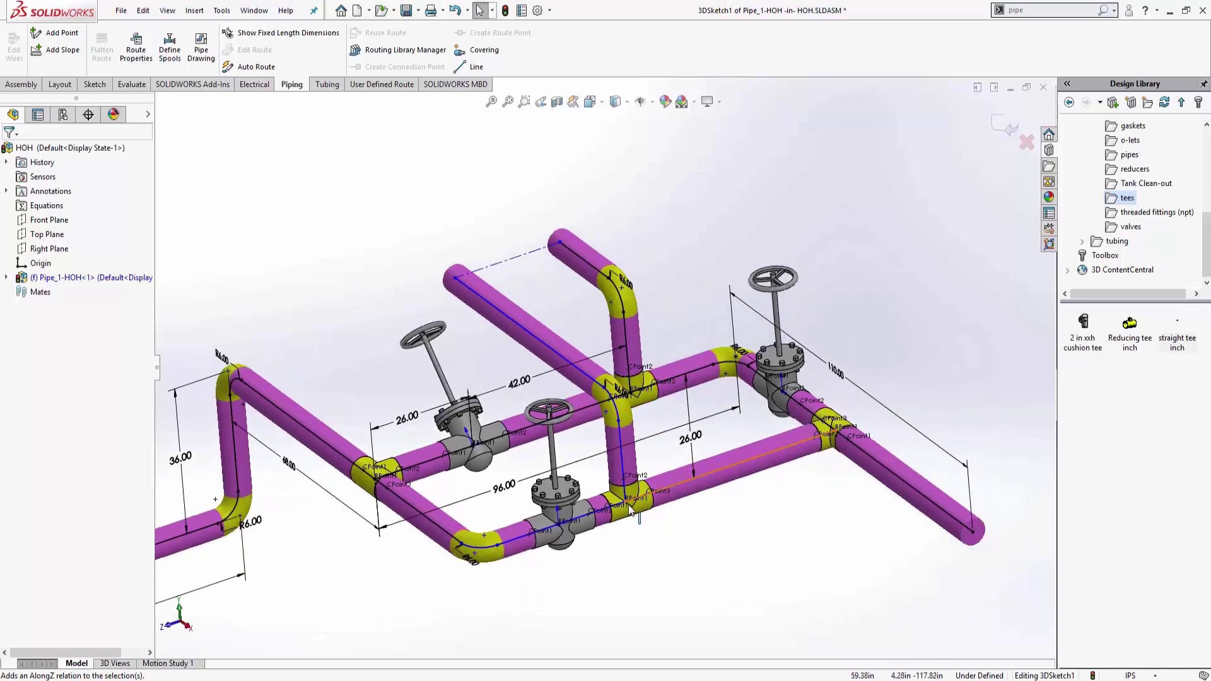
pyautogui.moveTo(629, 505); pyautogui.dragTo(663, 495)
pyautogui.click(672, 524)
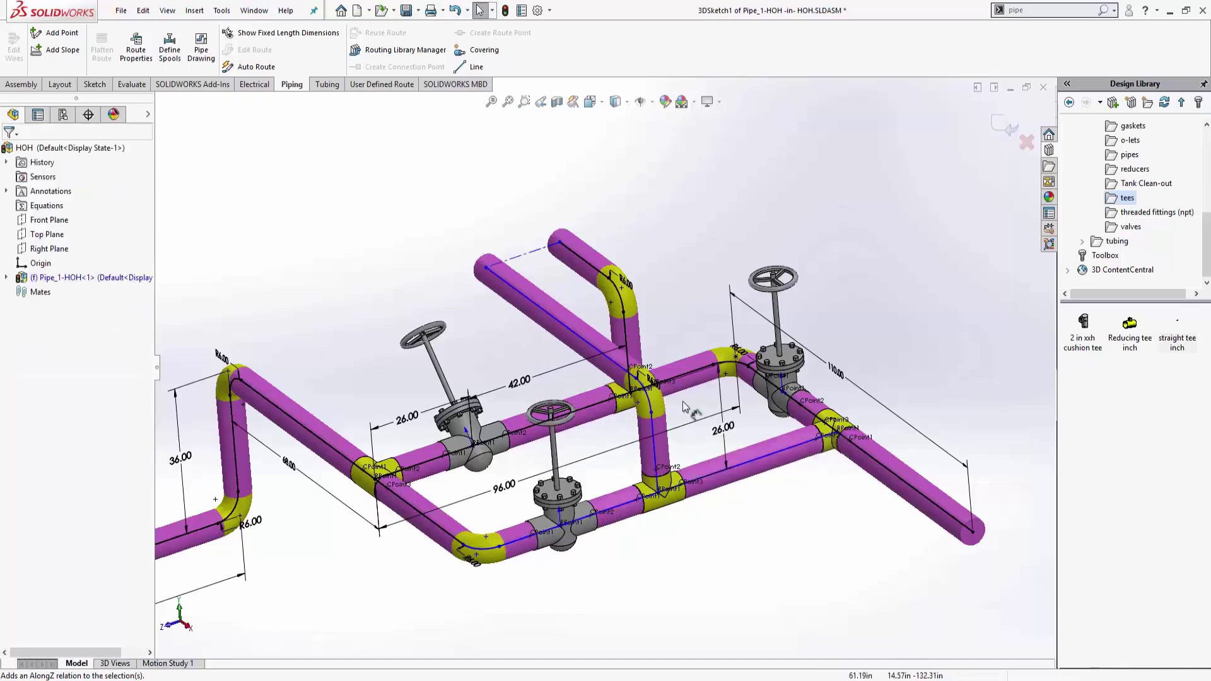
# Dimension the gap between the two upper pipe ends to 20.00 in
pyautogui.moveTo(658, 229)
pyautogui.mouseDown(button='right')
pyautogui.moveTo(605, 221)
pyautogui.moveTo(509, 238)
pyautogui.mouseUp(button='right')
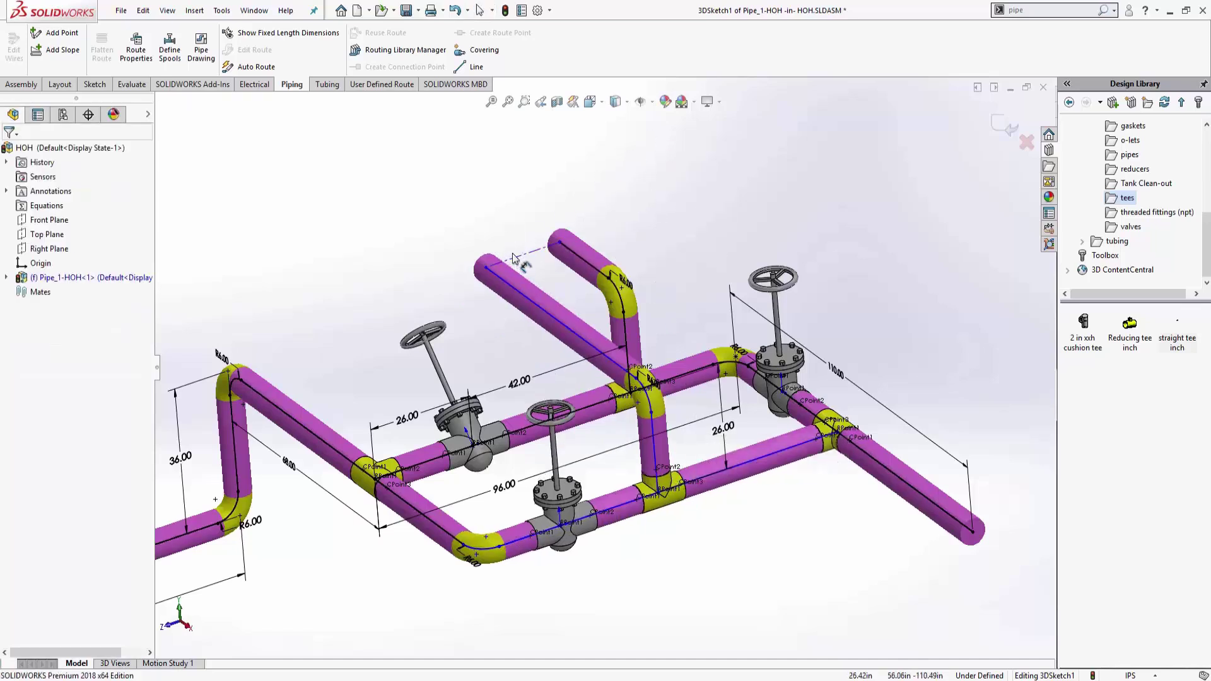
pyautogui.click(517, 264)
pyautogui.click(517, 208)
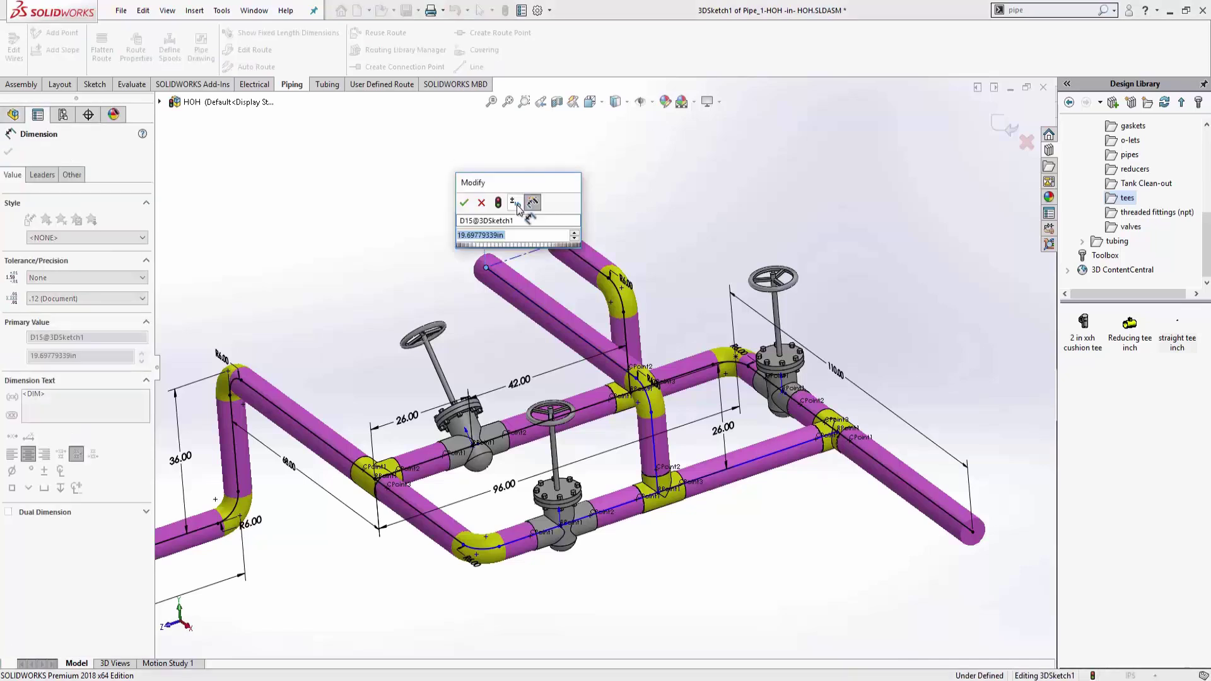
pyautogui.press('Return')
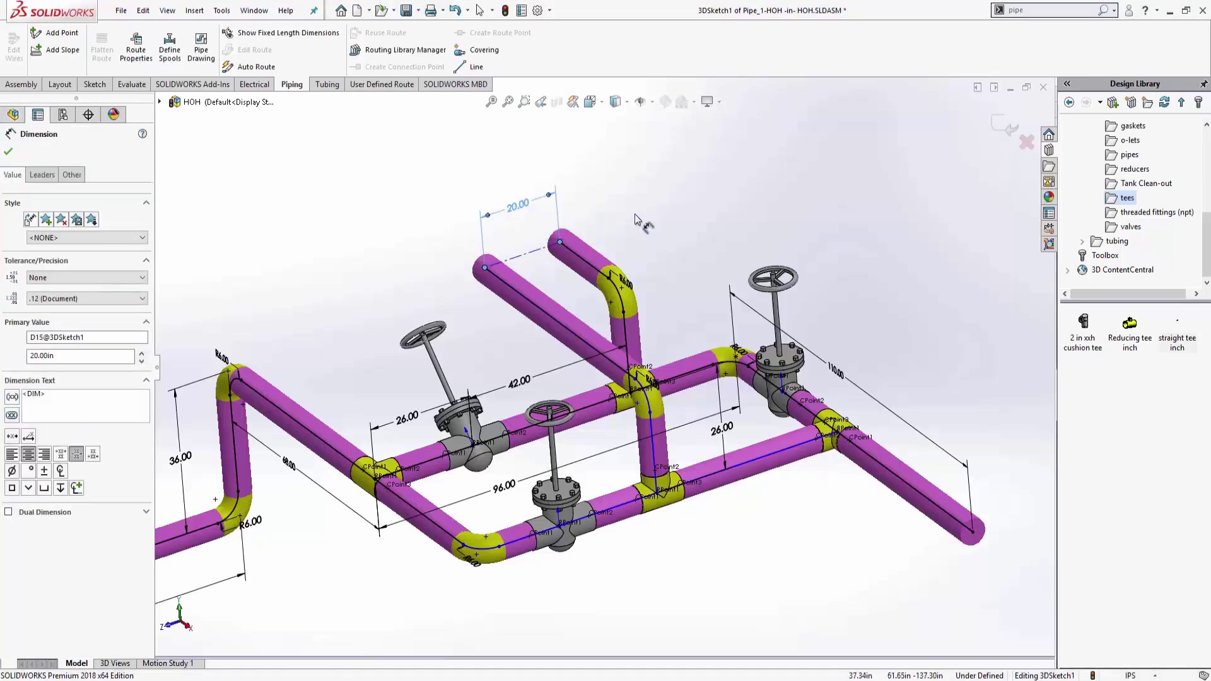
pyautogui.rightClick(637, 220)
pyautogui.click(673, 260)
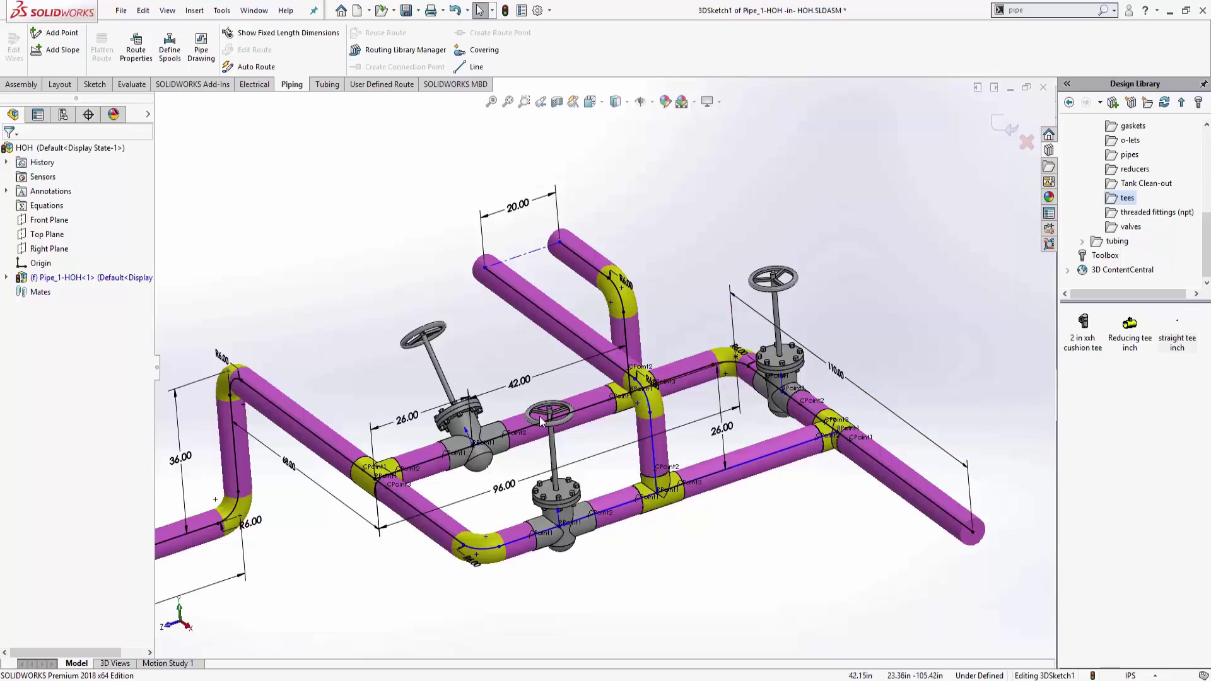
# Fit a Slip On Flange 150-NPS6 onto the open right pipe end
pyautogui.scroll(3, 540, 421)
pyautogui.moveTo(568, 350); pyautogui.dragTo(579, 322, button='middle')
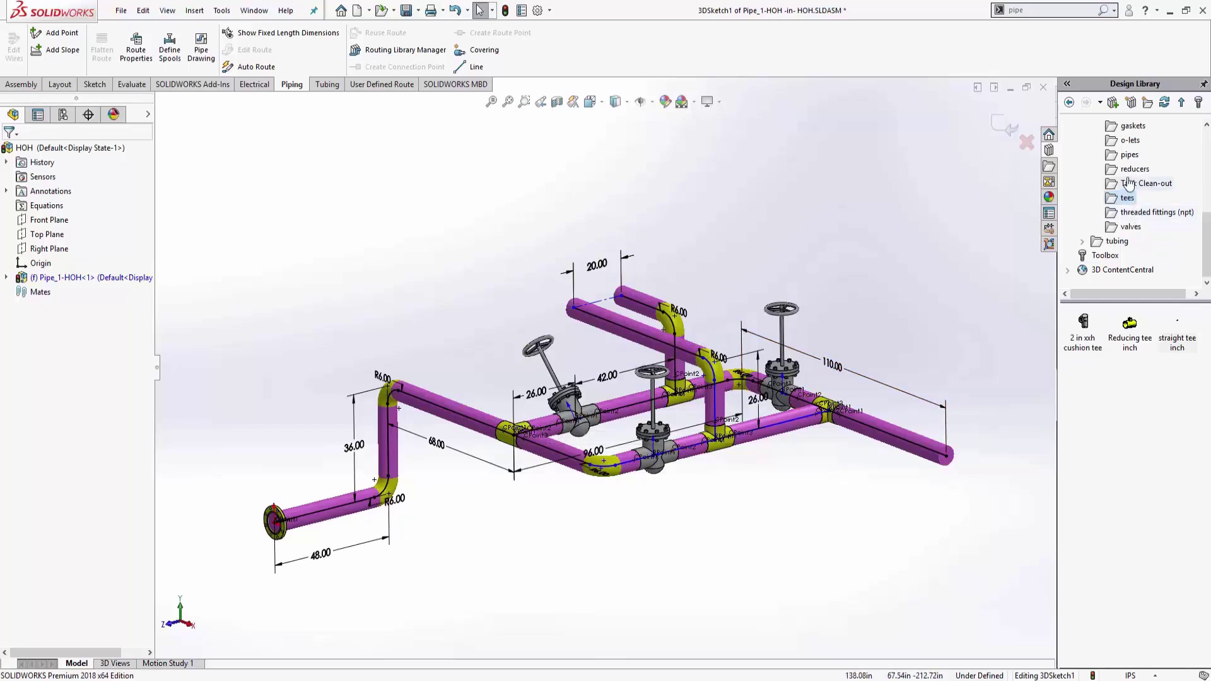
pyautogui.scroll(2, 1205, 232)
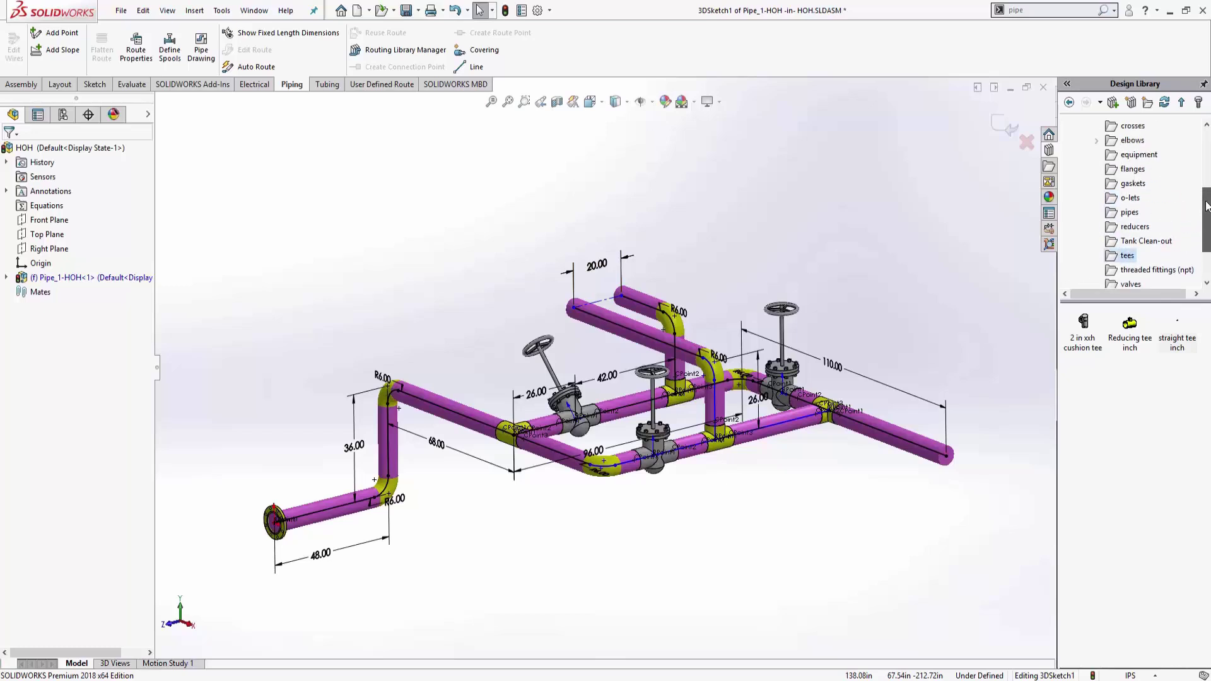
pyautogui.click(1132, 183)
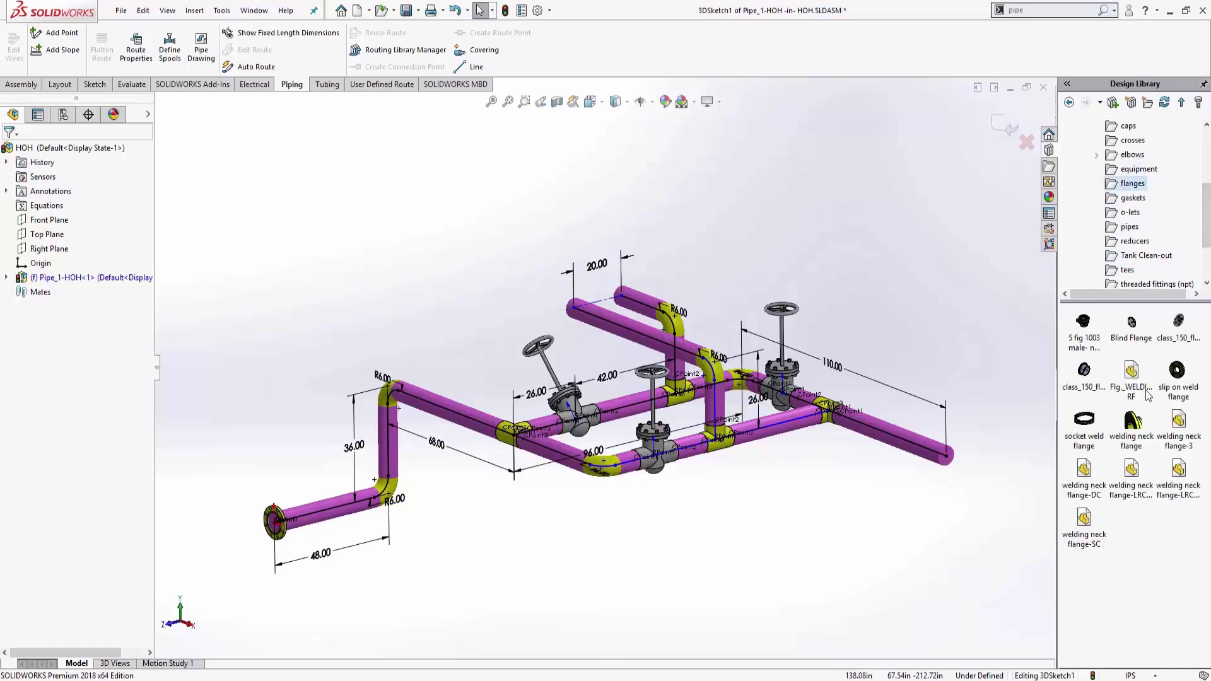
pyautogui.click(1169, 382)
pyautogui.moveTo(1177, 373); pyautogui.dragTo(950, 460)
pyautogui.click(580, 299)
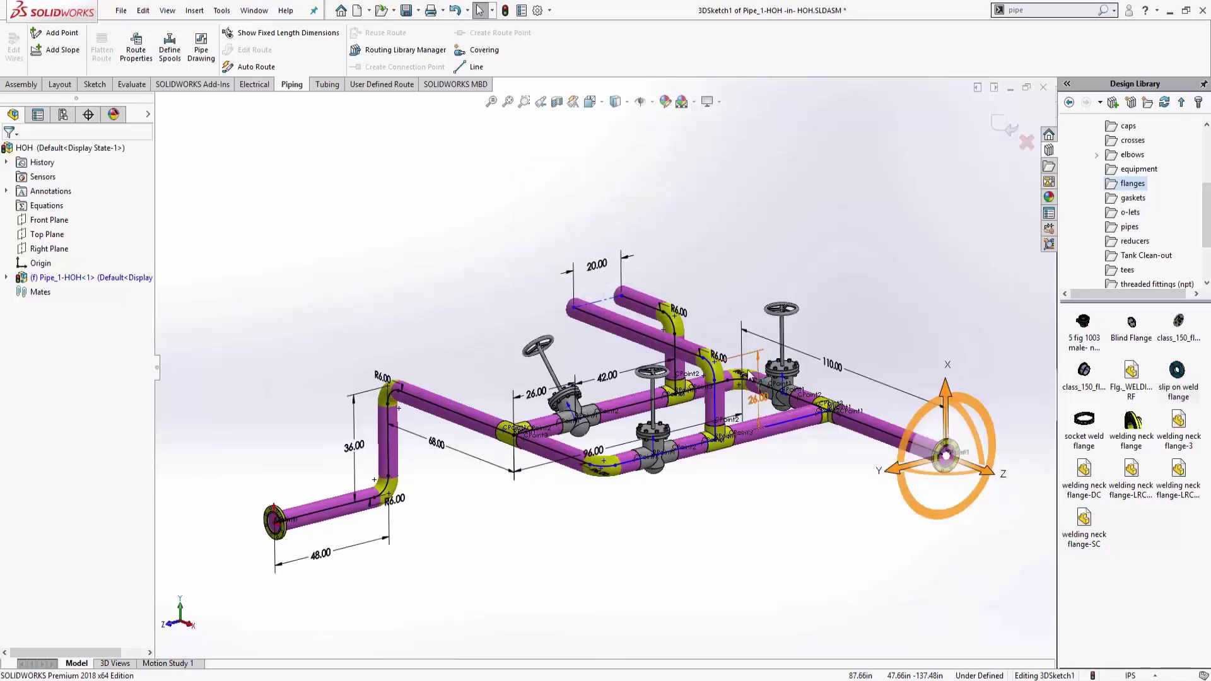
# Add two more slip-on weld flanges at the upper-left valve, one snapped against its flange
pyautogui.scroll(-2, 820, 378)
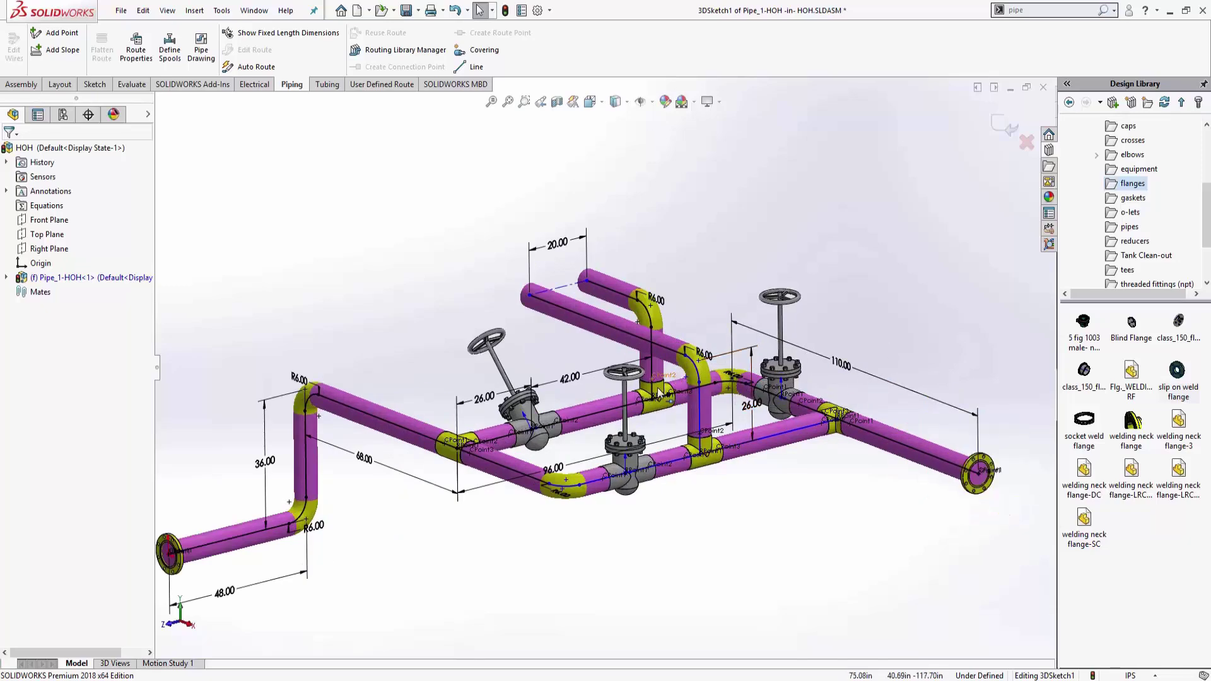
pyautogui.moveTo(658, 392); pyautogui.dragTo(656, 477, button='middle')
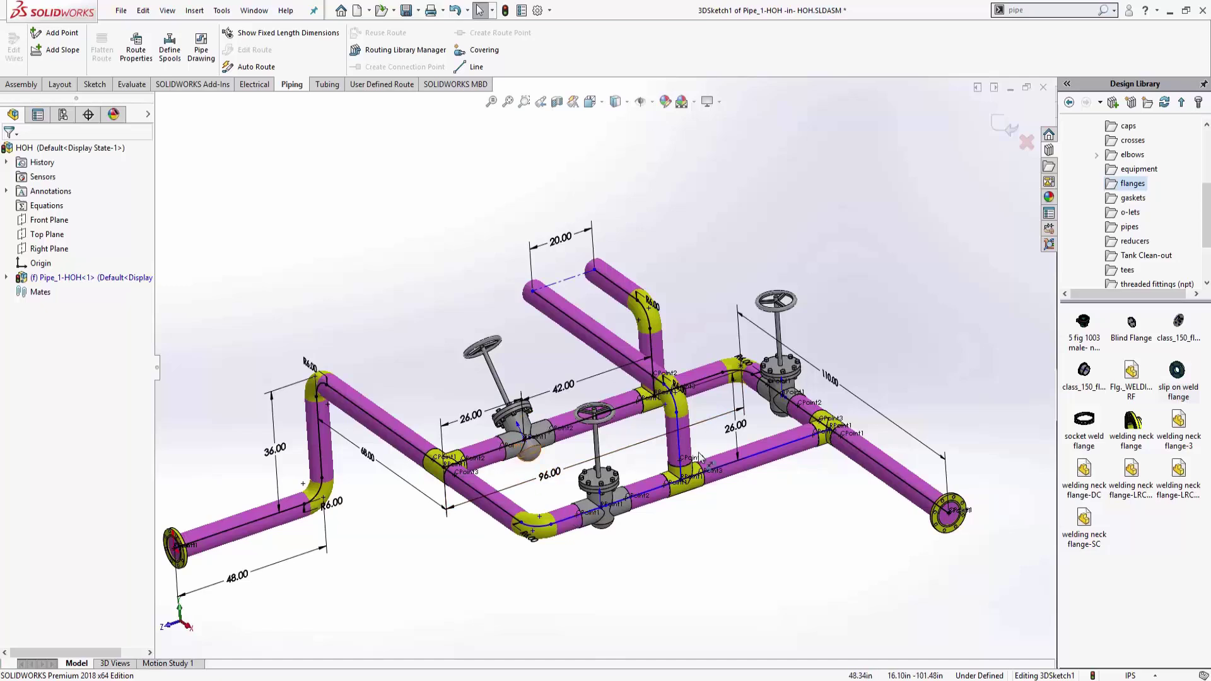
pyautogui.moveTo(1175, 376)
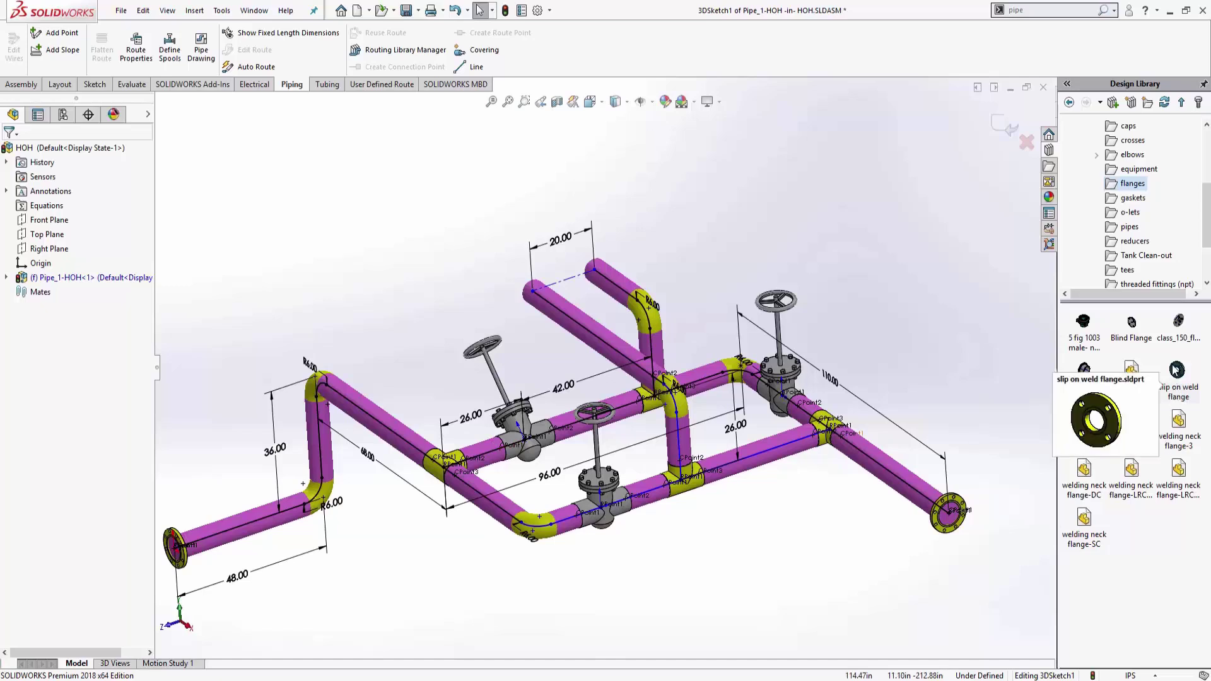
pyautogui.moveTo(1177, 374); pyautogui.dragTo(418, 454)
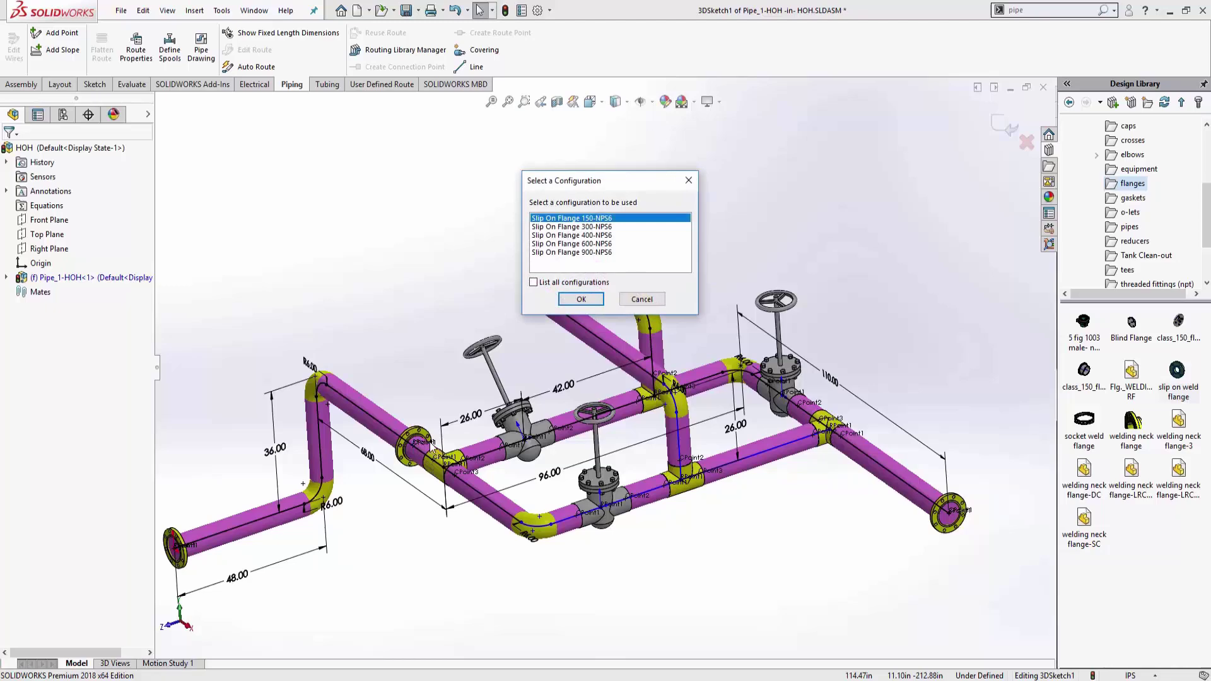
pyautogui.click(581, 299)
pyautogui.moveTo(555, 354); pyautogui.dragTo(471, 405, button='middle')
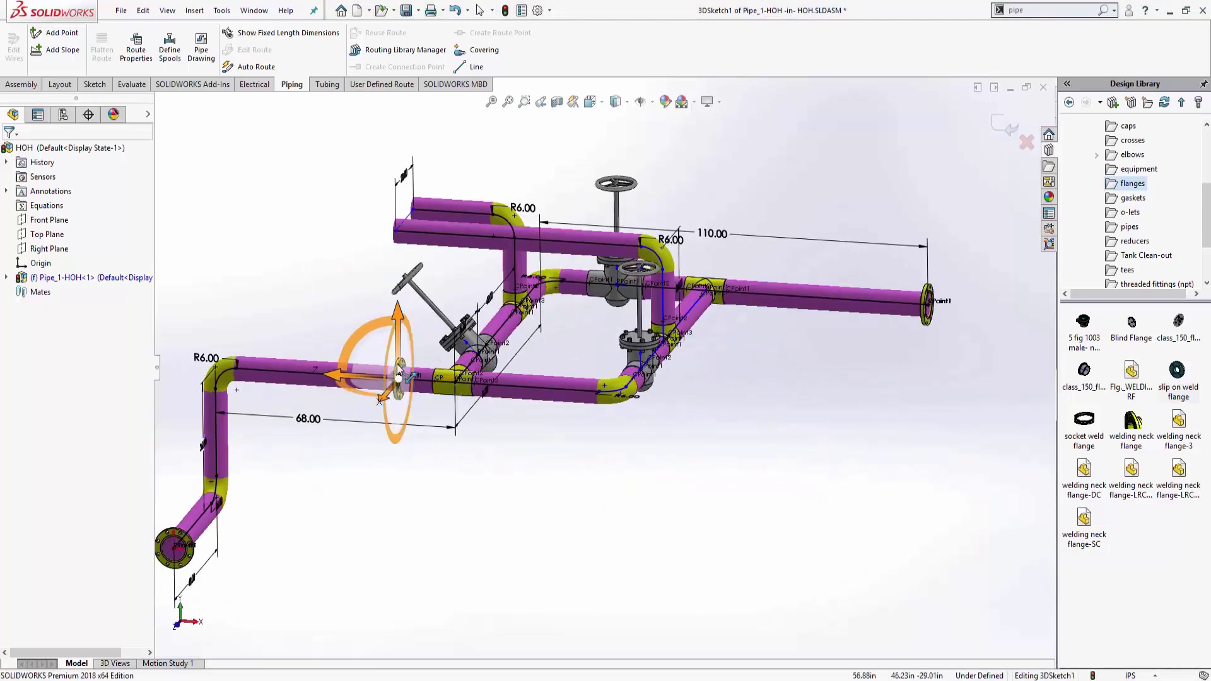
pyautogui.scroll(3, 471, 405)
pyautogui.scroll(2, 474, 365)
pyautogui.scroll(-1, 475, 365)
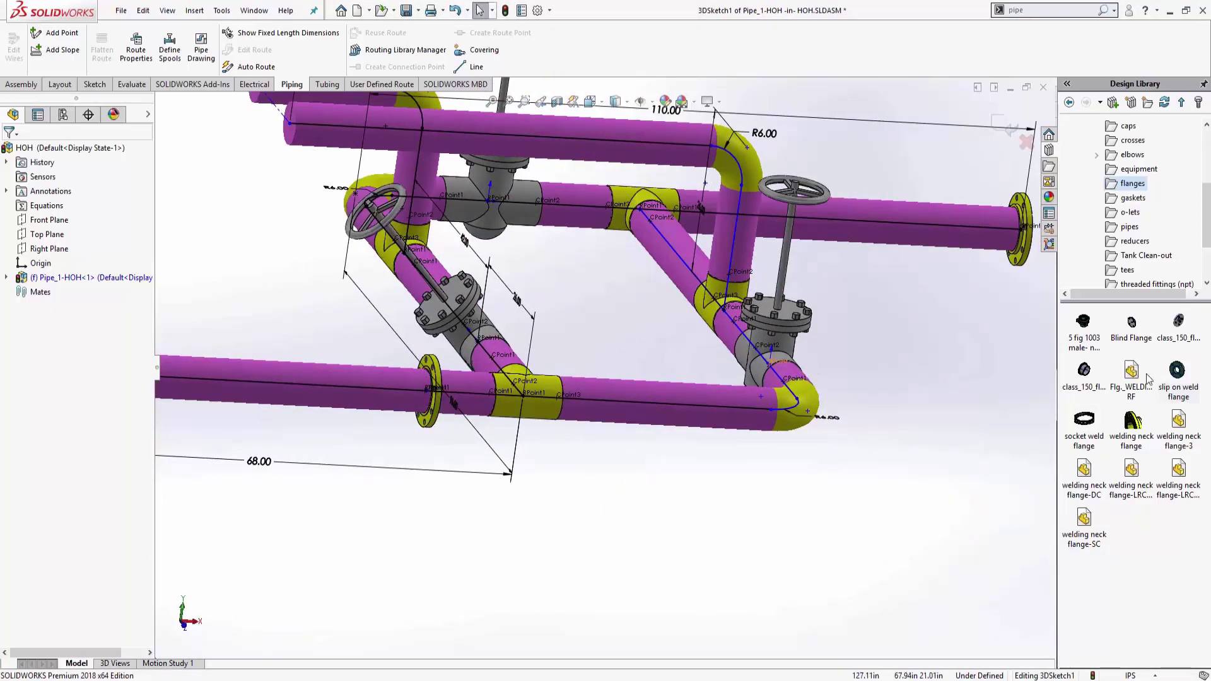
pyautogui.moveTo(1177, 377); pyautogui.dragTo(681, 366)
pyautogui.moveTo(439, 409); pyautogui.dragTo(429, 392)
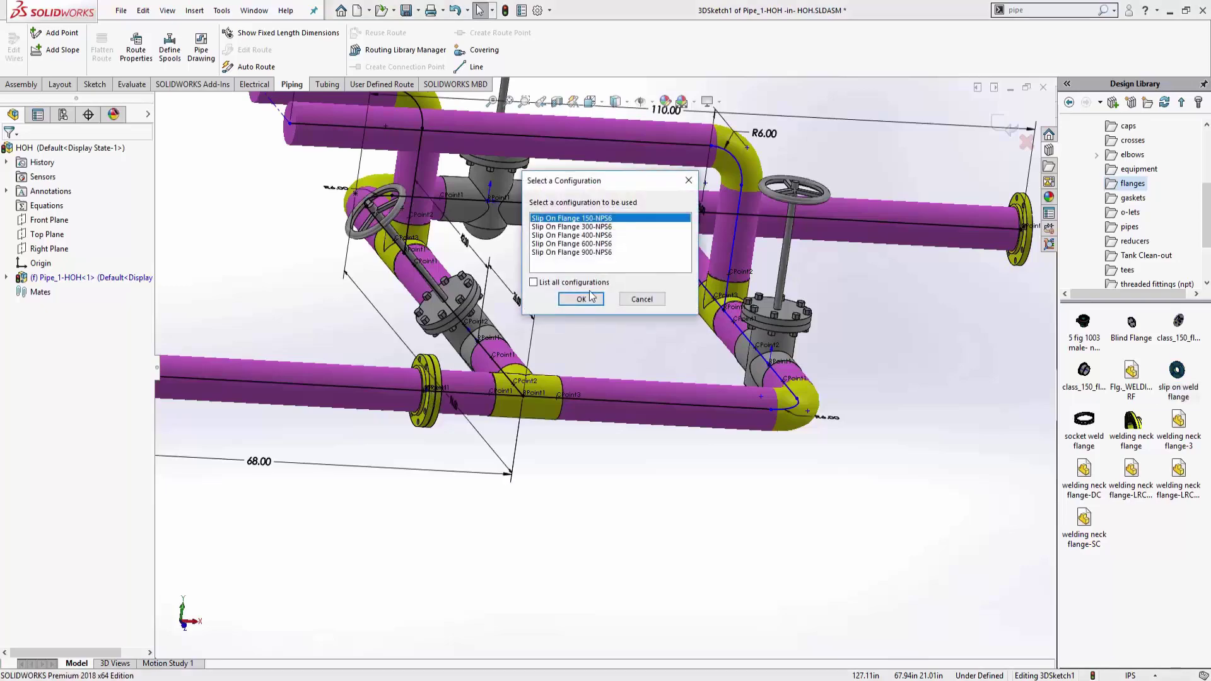
pyautogui.click(581, 300)
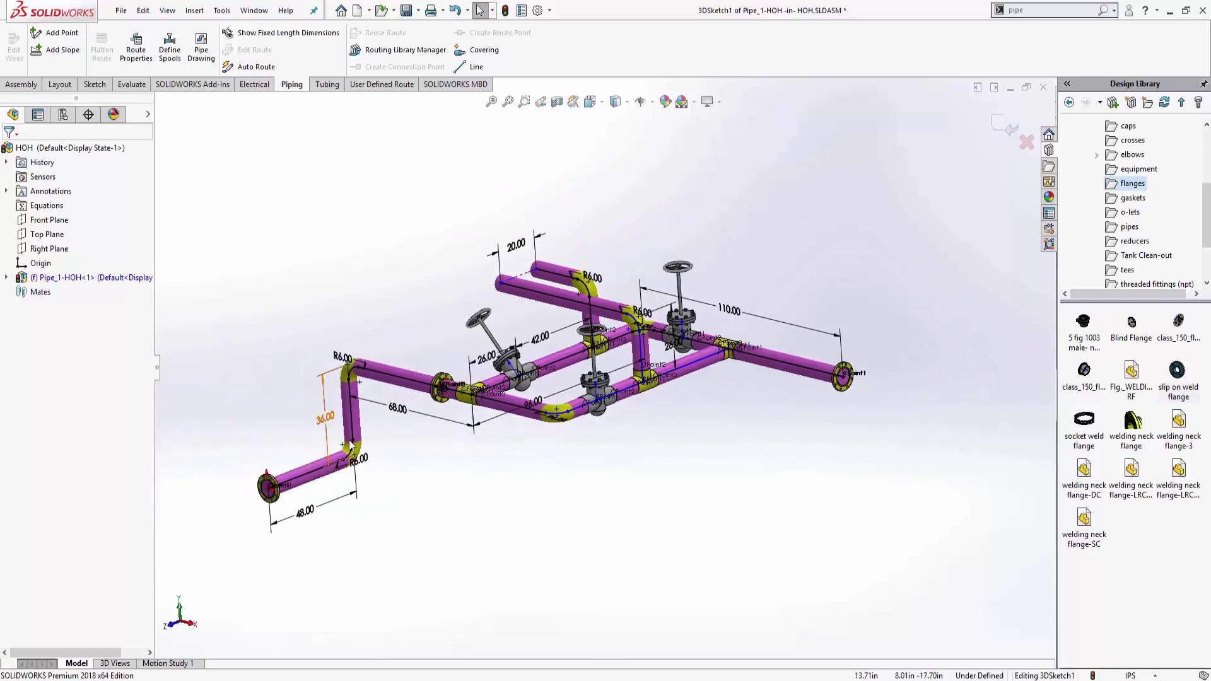
# Place Slip On Flange 150-NPS6 flanges on the lower pipe and beside the left valve
pyautogui.moveTo(424, 376); pyautogui.dragTo(500, 446, button='middle')
pyautogui.scroll(-3, 550, 485)
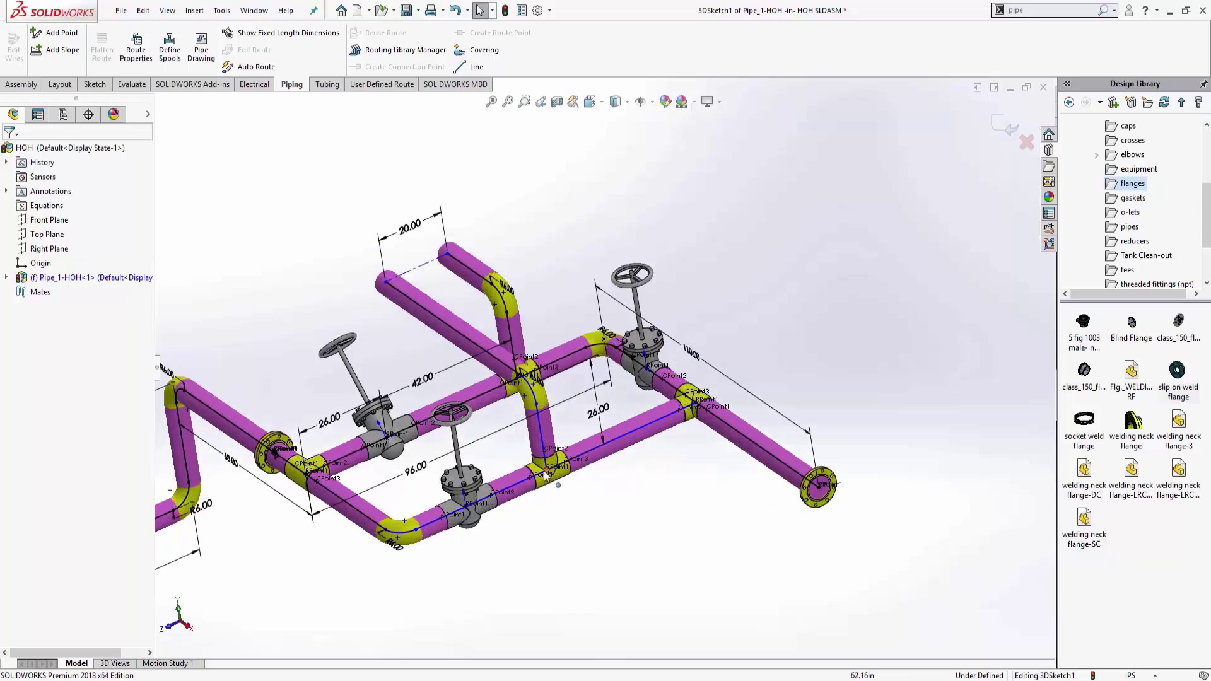
pyautogui.moveTo(1183, 382); pyautogui.dragTo(511, 487)
pyautogui.click(592, 300)
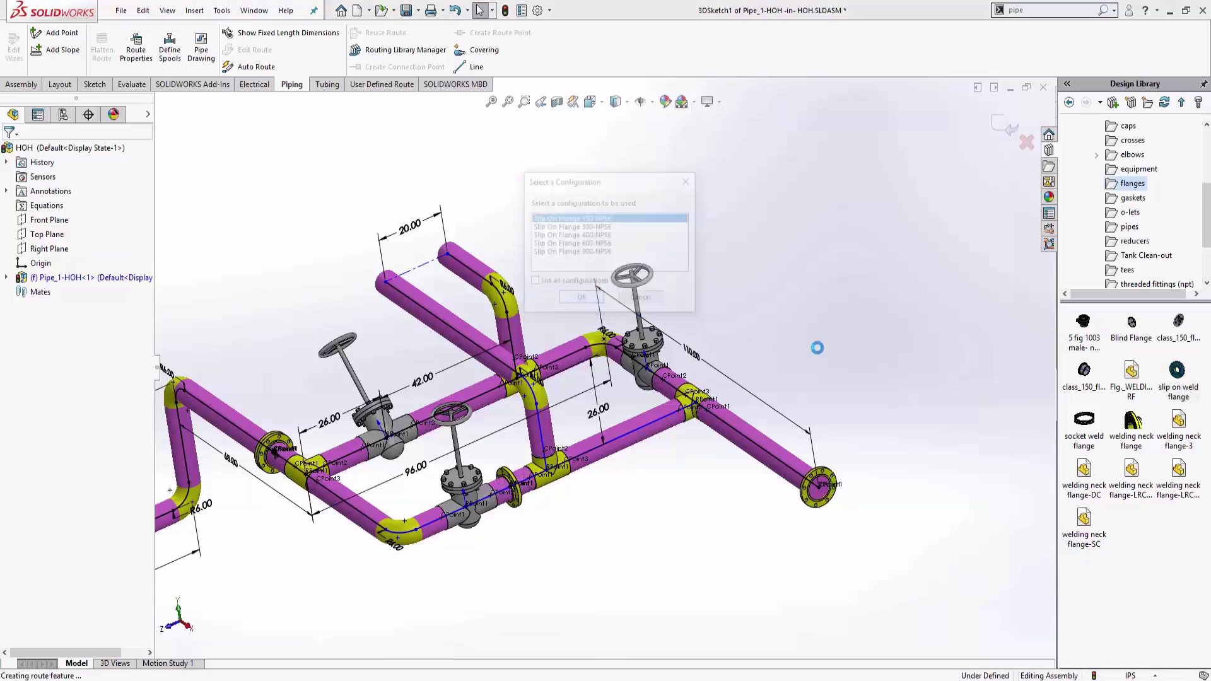
pyautogui.moveTo(694, 323); pyautogui.dragTo(431, 425)
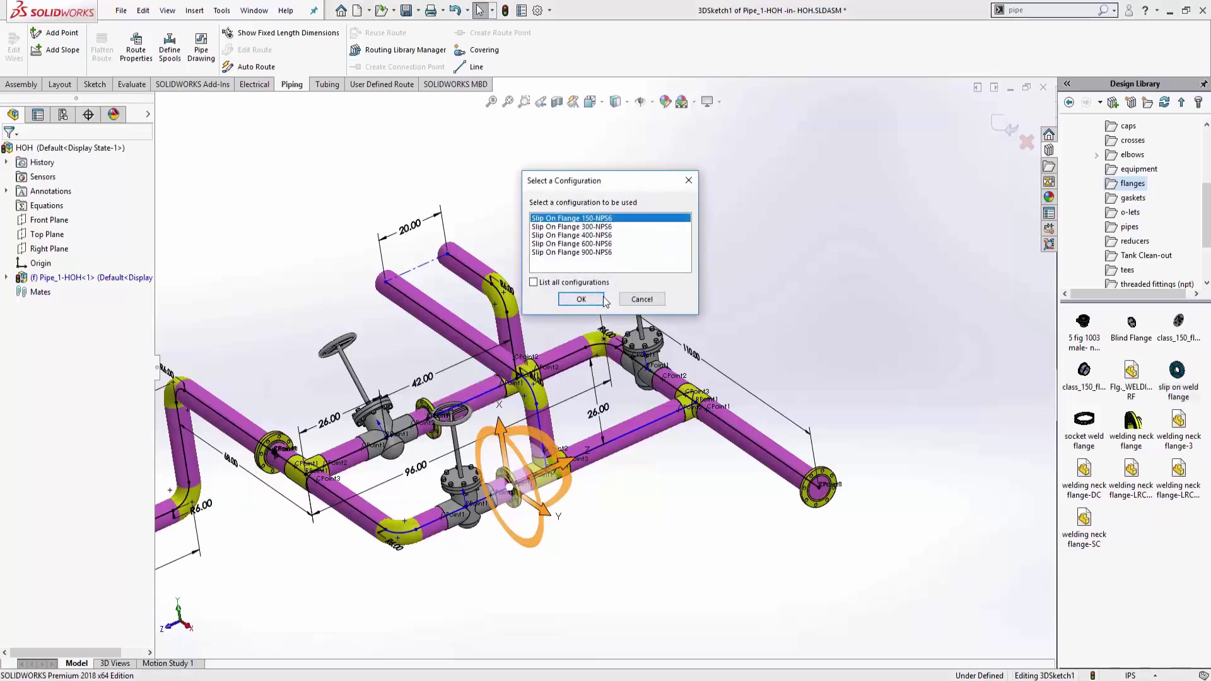
pyautogui.click(581, 298)
# Add slip-on weld flanges next to the lower valve and beside the upper-left valve
pyautogui.moveTo(554, 502)
pyautogui.mouseDown(button='middle')
pyautogui.moveTo(535, 529)
pyautogui.moveTo(561, 511)
pyautogui.mouseUp(button='middle')
pyautogui.scroll(-3, 587, 492)
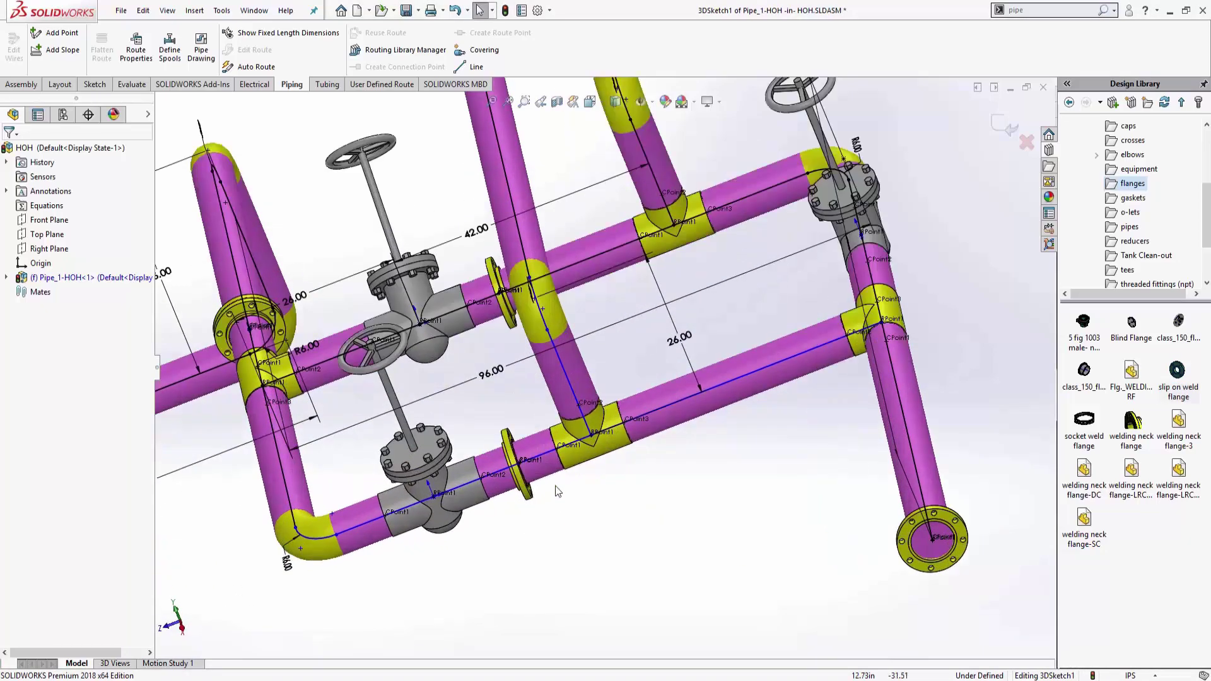
pyautogui.click(1177, 376)
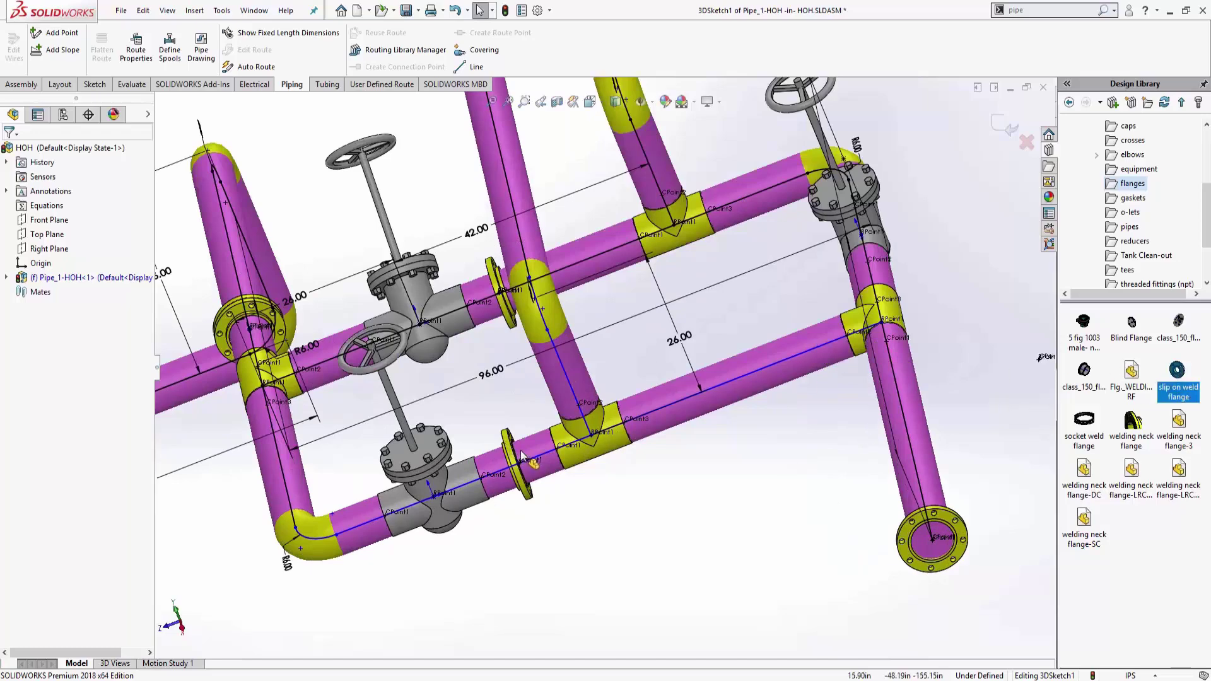
pyautogui.moveTo(525, 456); pyautogui.dragTo(521, 464)
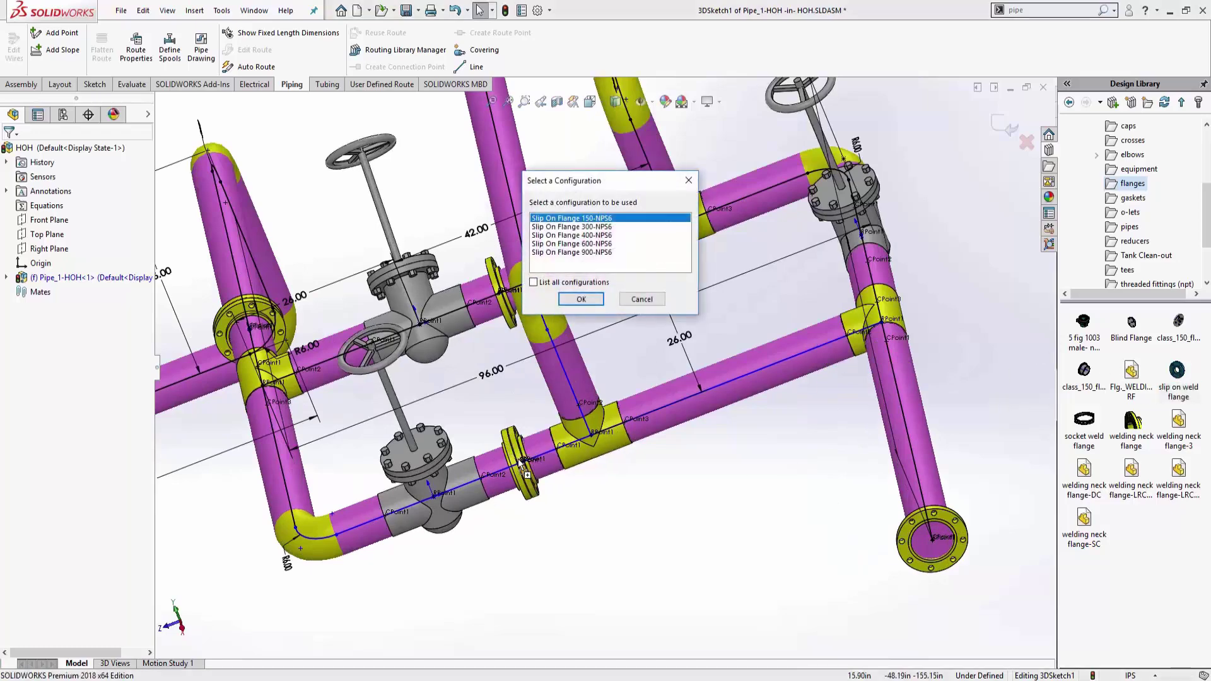
pyautogui.click(580, 299)
pyautogui.moveTo(500, 349); pyautogui.dragTo(528, 328, button='middle')
pyautogui.click(530, 326)
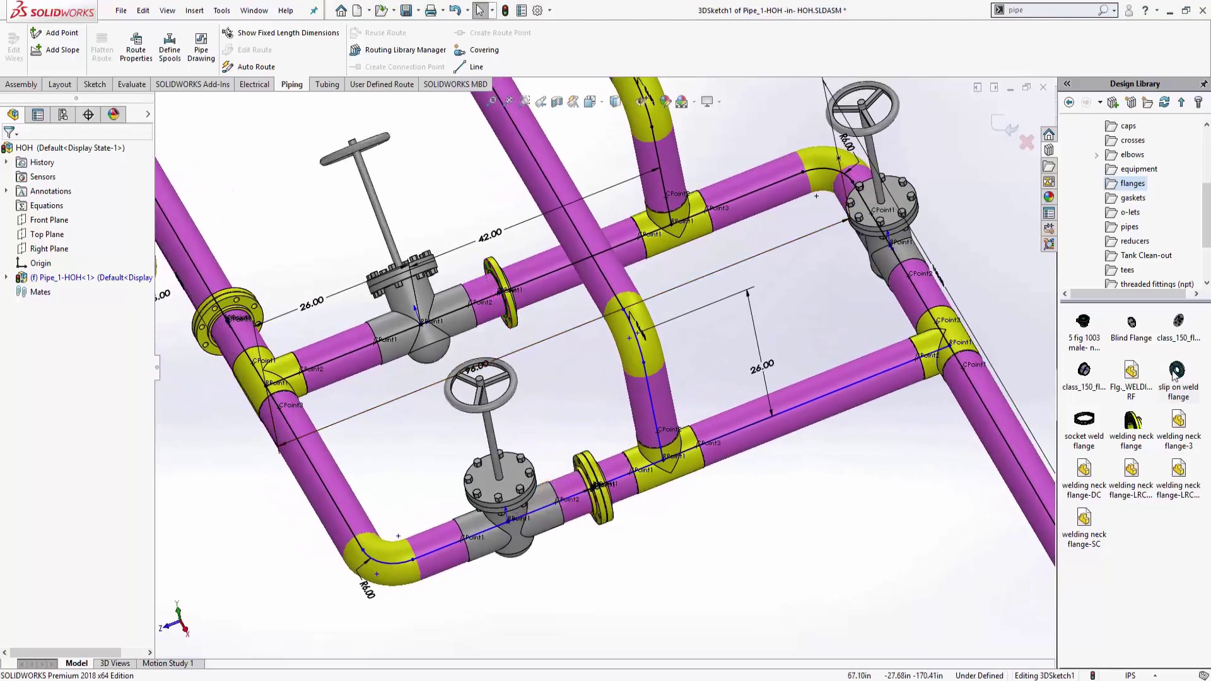
pyautogui.moveTo(1177, 377); pyautogui.dragTo(769, 346)
pyautogui.moveTo(488, 309); pyautogui.dragTo(492, 302)
pyautogui.click(581, 299)
pyautogui.moveTo(595, 346); pyautogui.dragTo(586, 491, button='middle')
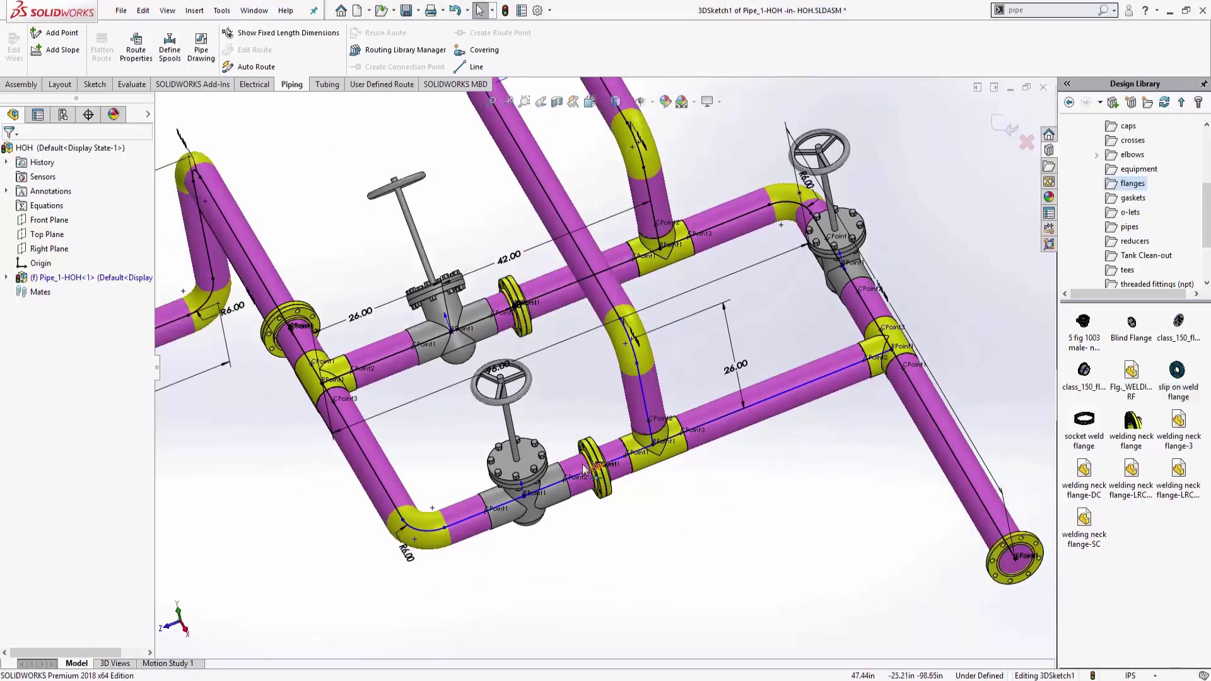
# Split the route line beside the lower valve at that point
pyautogui.scroll(-3, 568, 480)
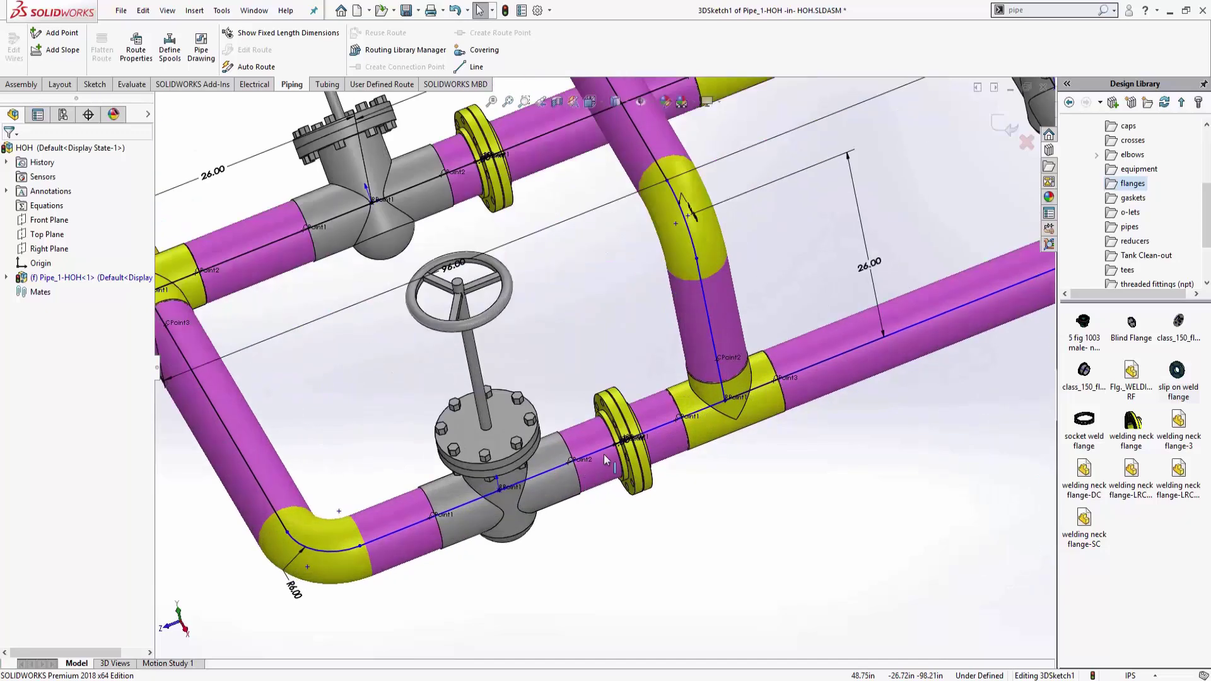
pyautogui.click(601, 454)
pyautogui.rightClick(601, 454)
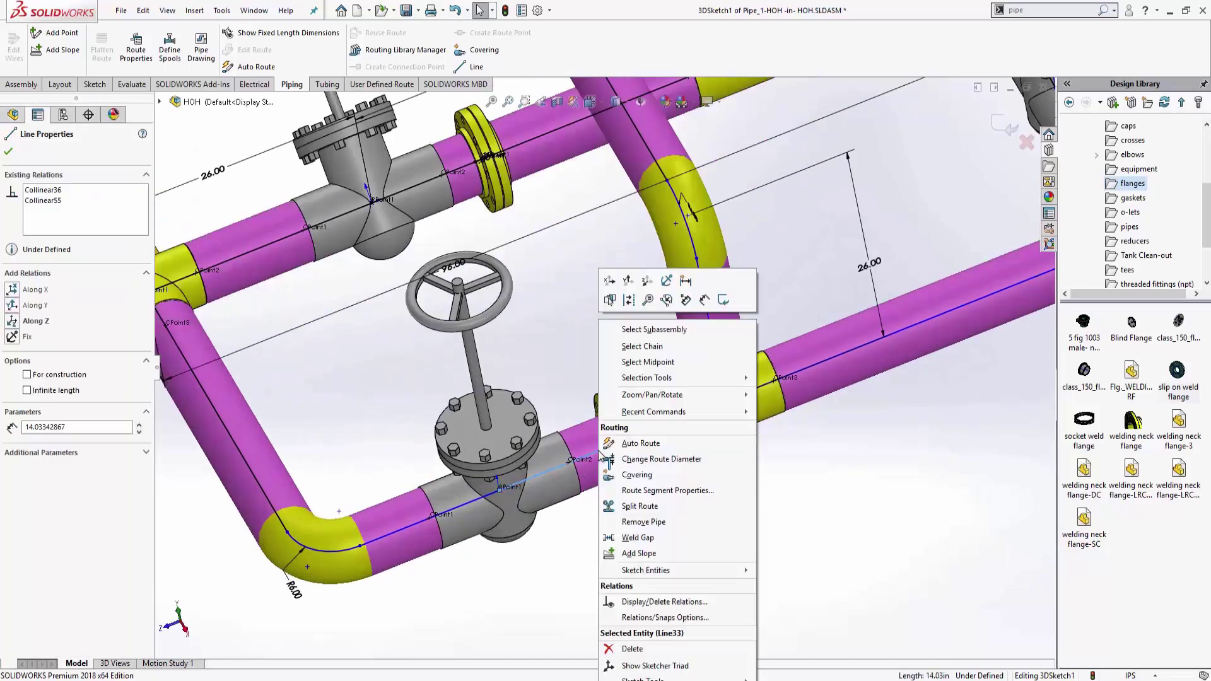
pyautogui.click(643, 523)
pyautogui.press('Escape')
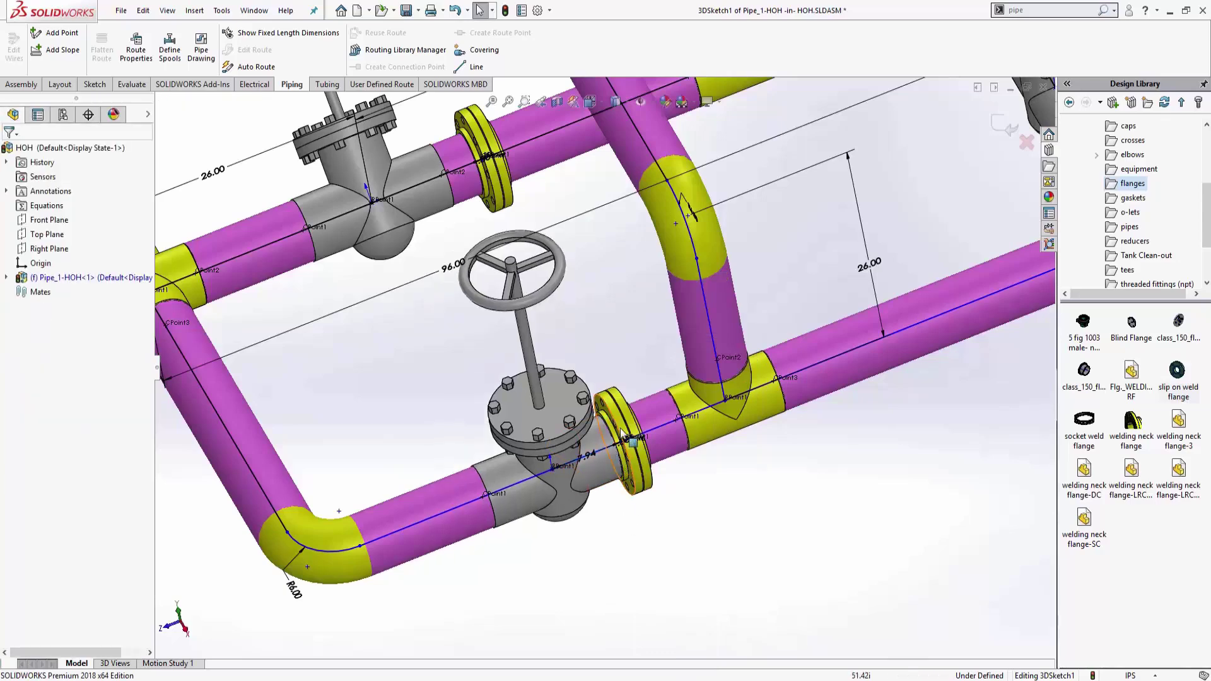
# Split a second route line near the valve, then zoom back out
pyautogui.click(426, 184)
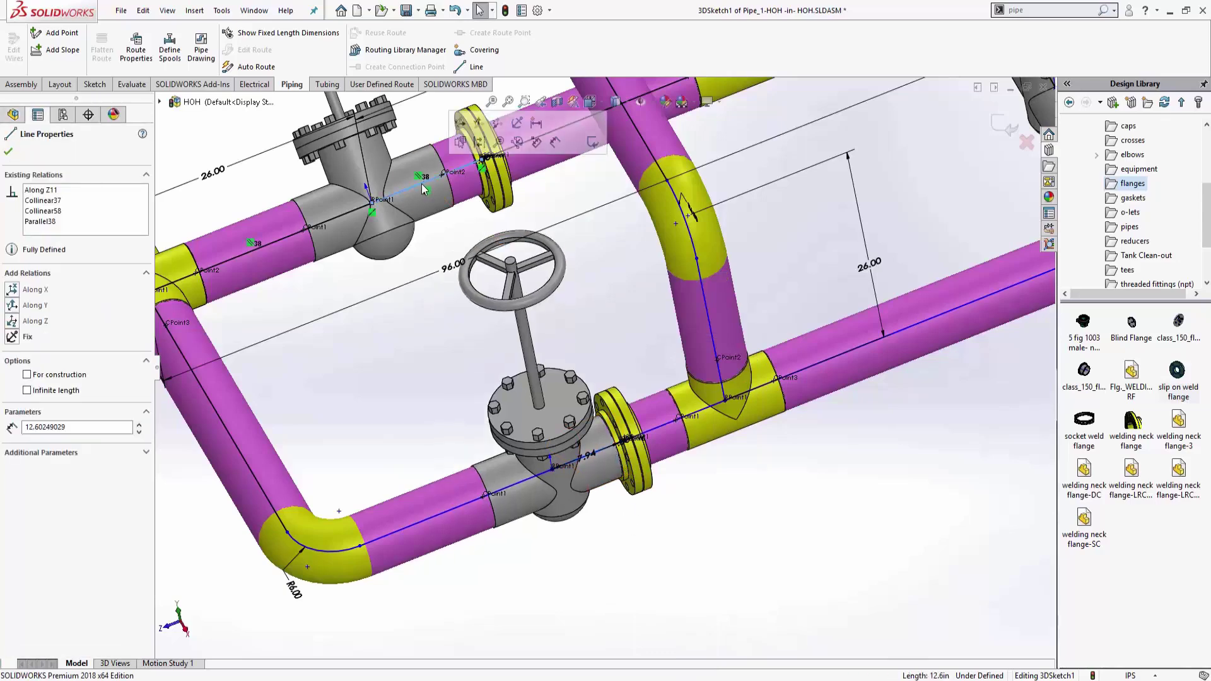
pyautogui.rightClick(425, 183)
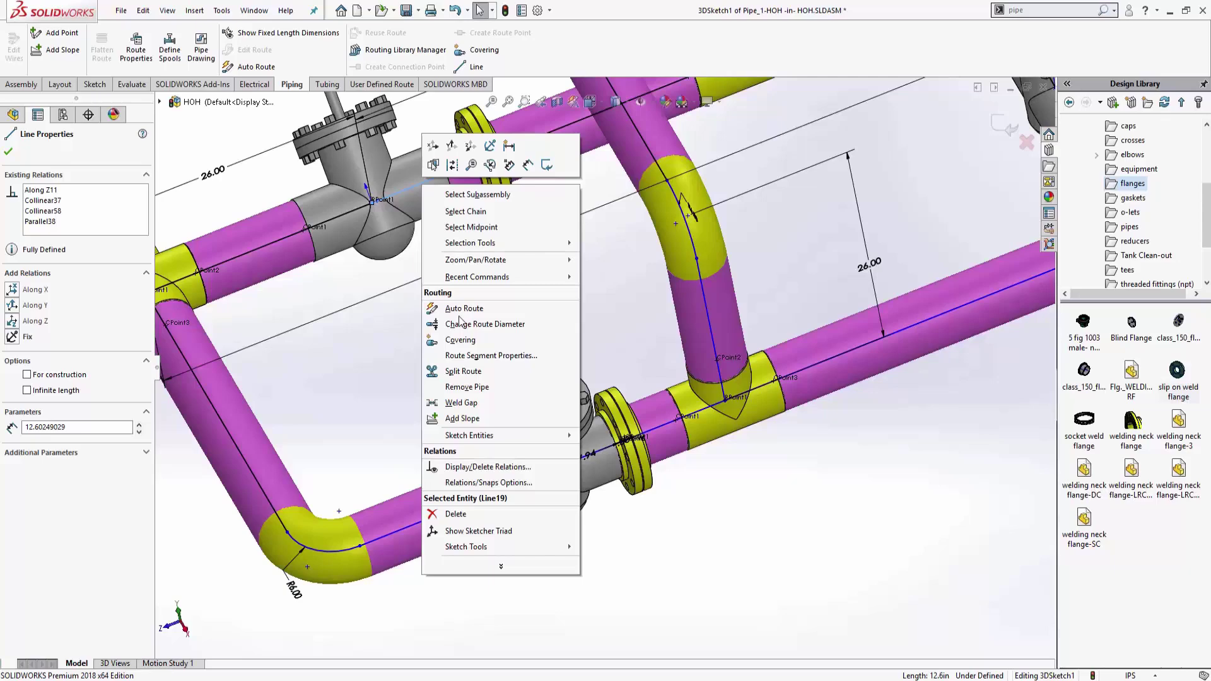
pyautogui.click(457, 372)
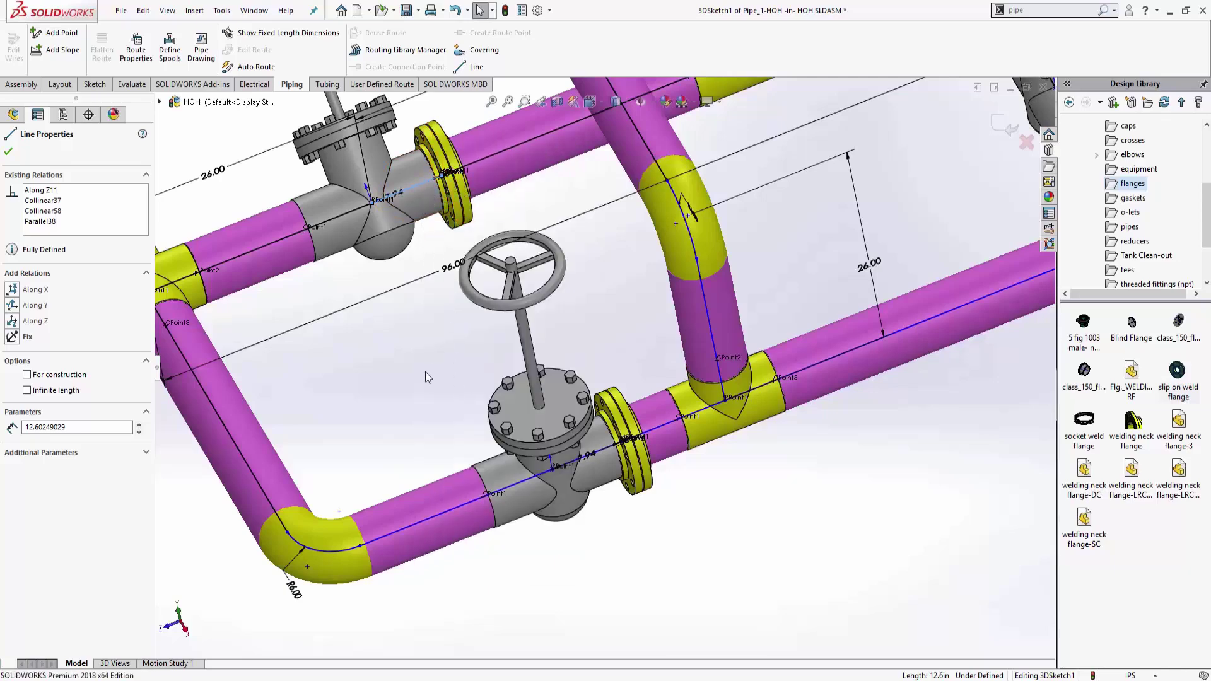
pyautogui.scroll(2, 529, 441)
pyautogui.scroll(2, 744, 521)
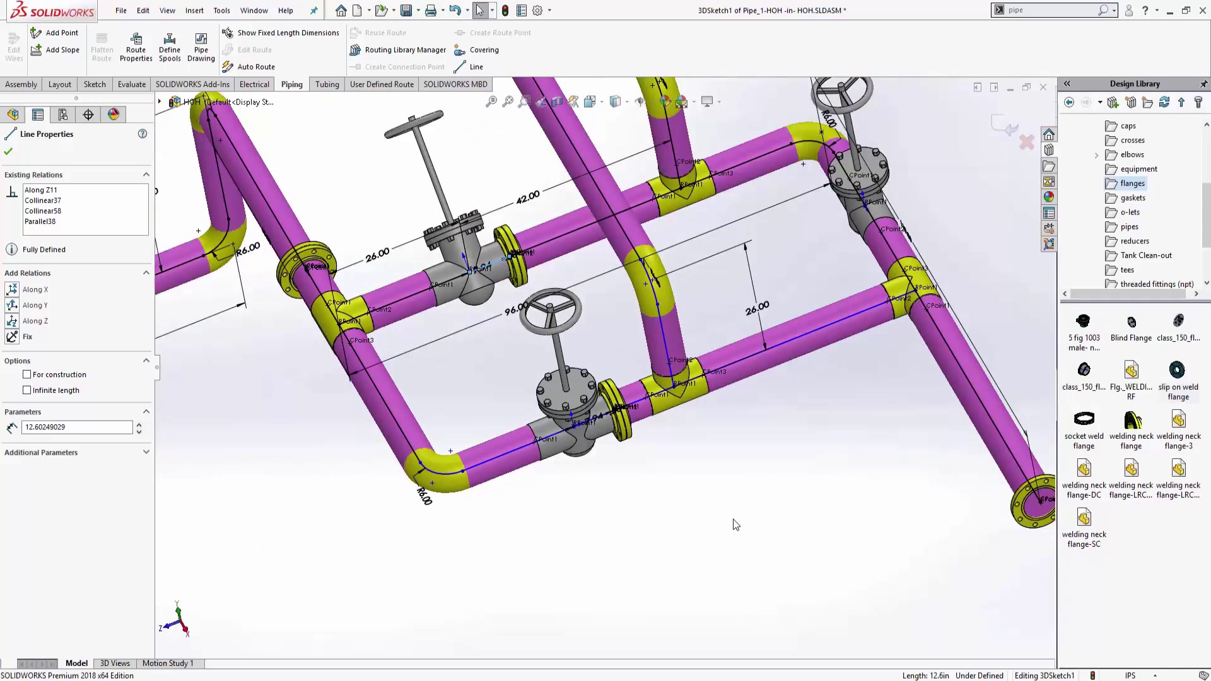
pyautogui.moveTo(735, 524); pyautogui.dragTo(635, 456, button='right')
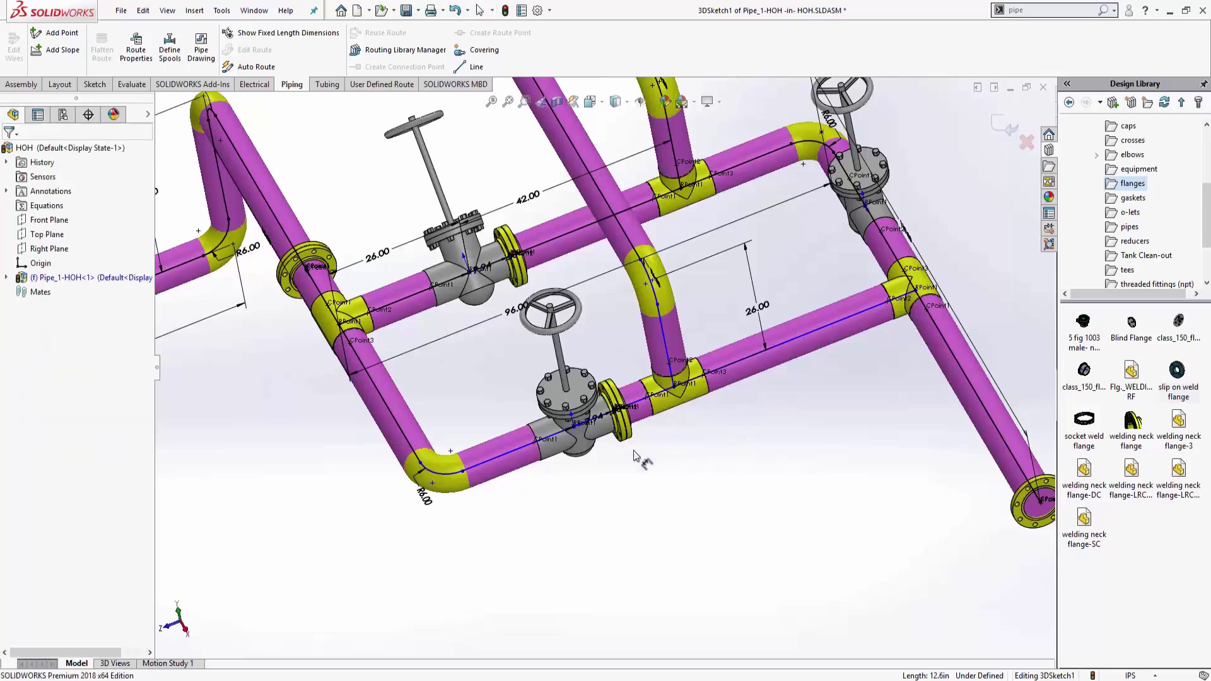
# Dimension the bottom pipe run from the lower-left elbow to the lower valve at 26.00
pyautogui.click(494, 464)
pyautogui.click(525, 518)
pyautogui.write('2')
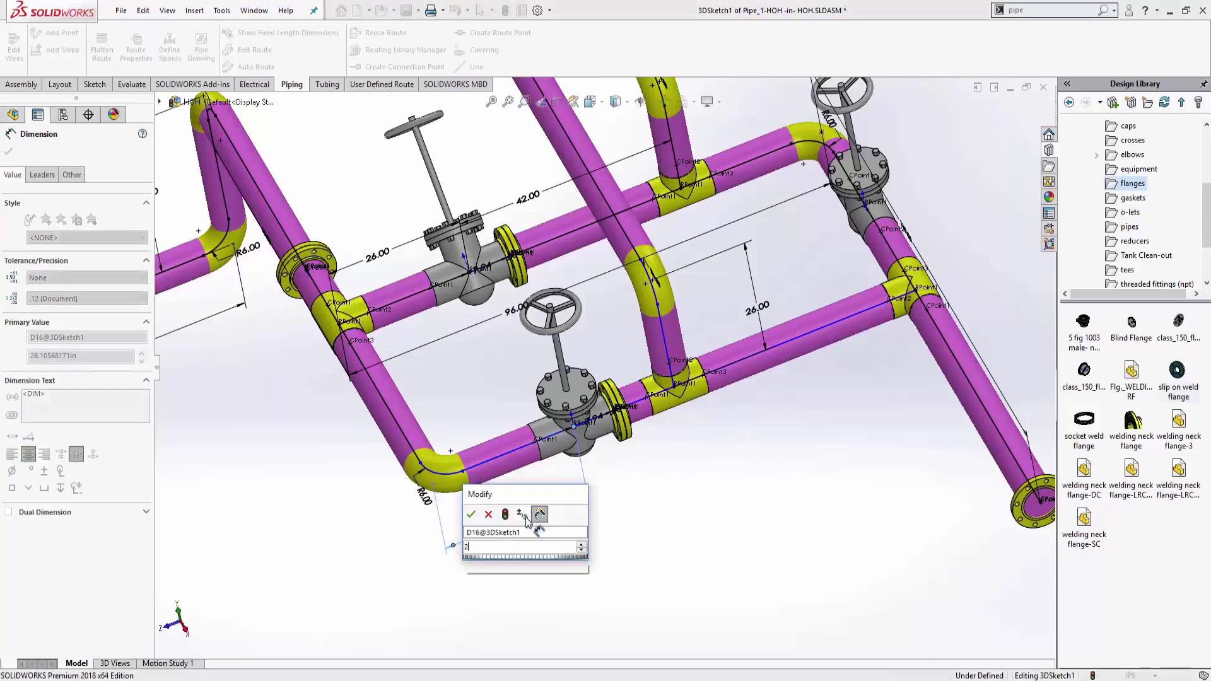
pyautogui.write('6')
pyautogui.press('Return')
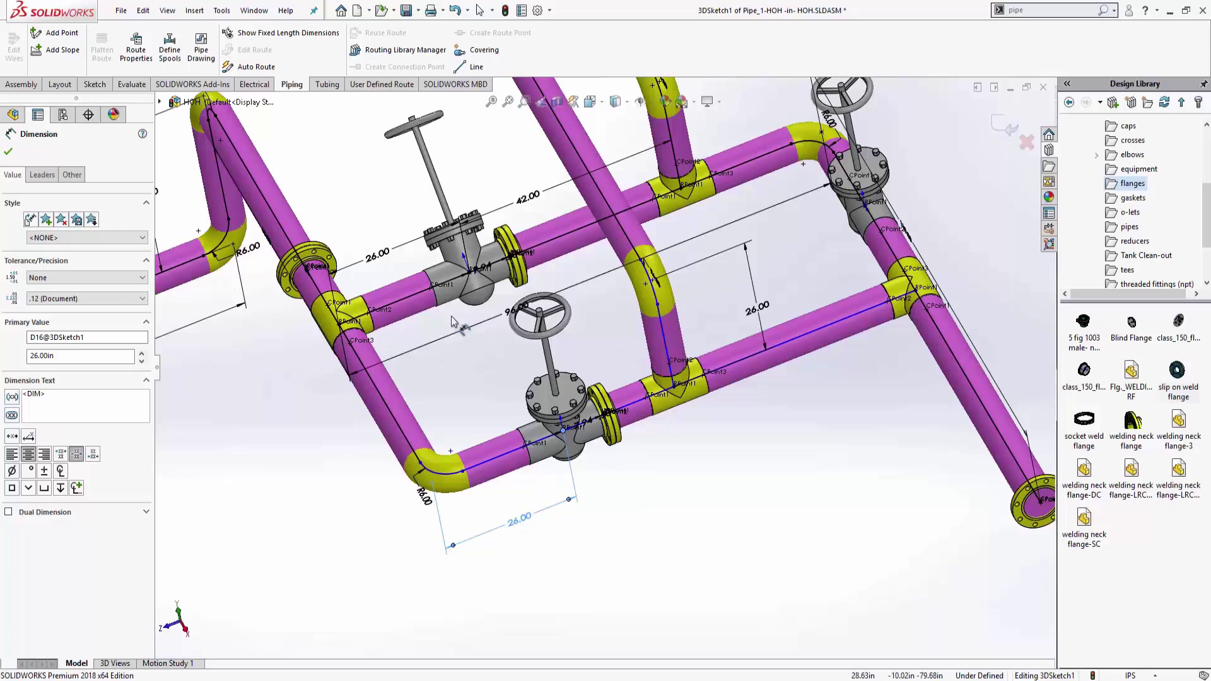
pyautogui.scroll(3, 476, 371)
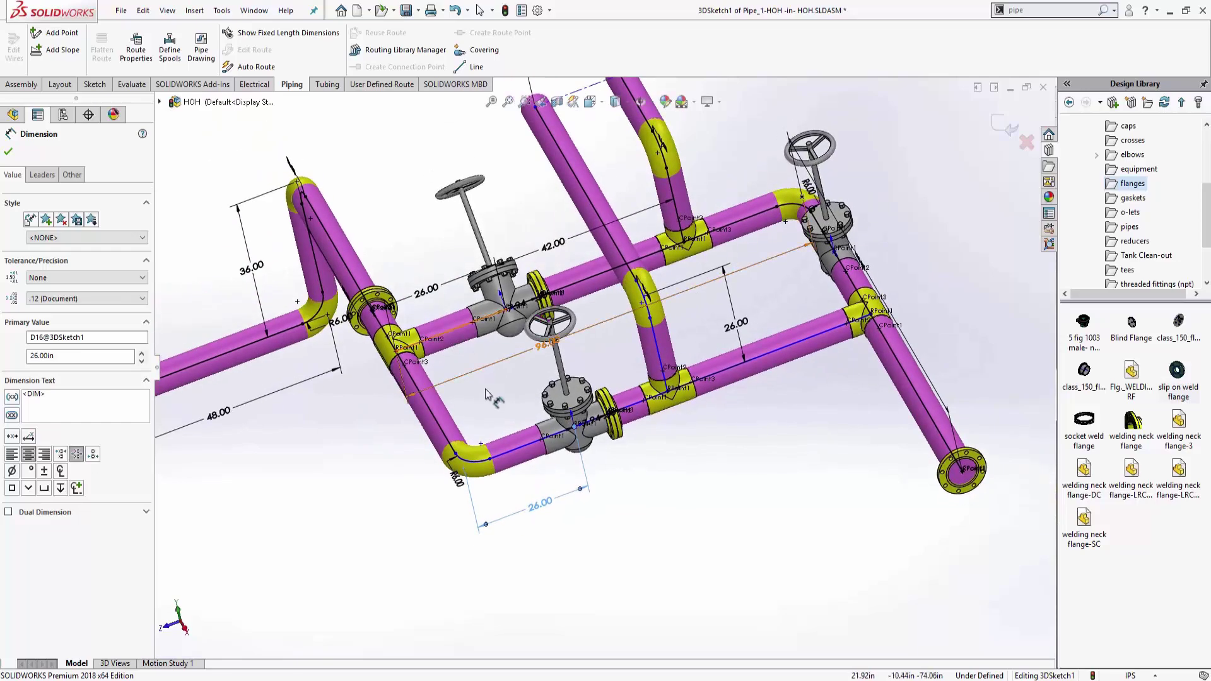
pyautogui.moveTo(476, 371); pyautogui.dragTo(465, 366, button='middle')
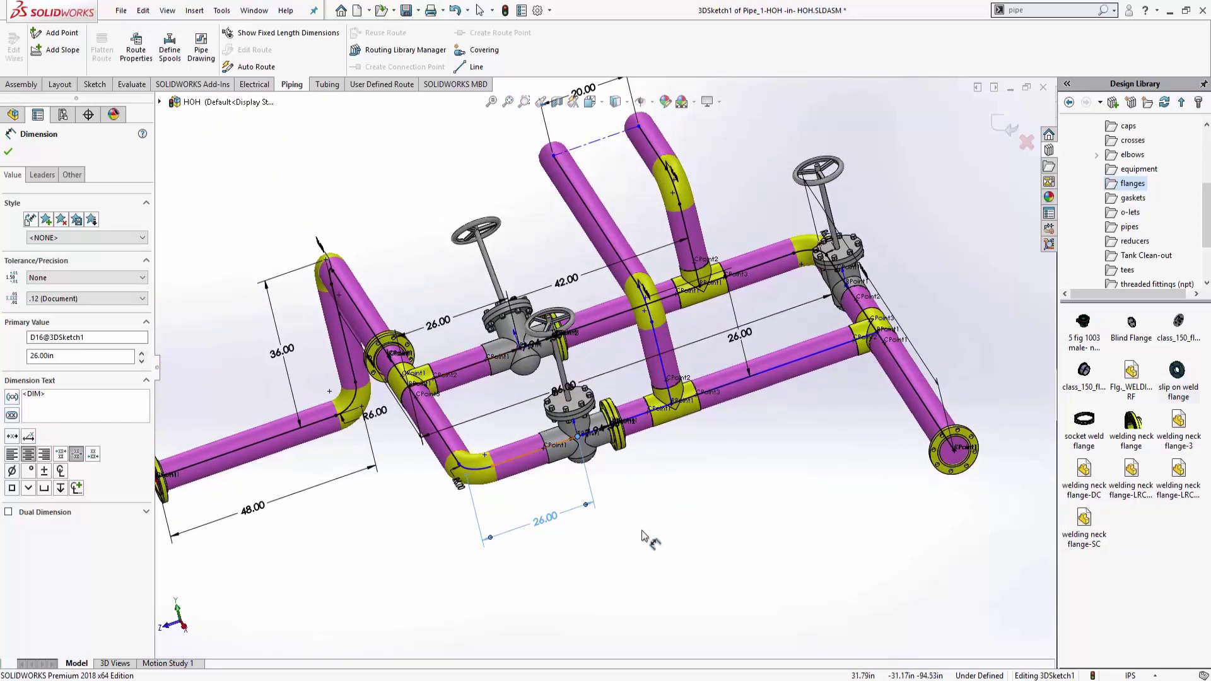
pyautogui.rightClick(651, 490)
pyautogui.click(703, 544)
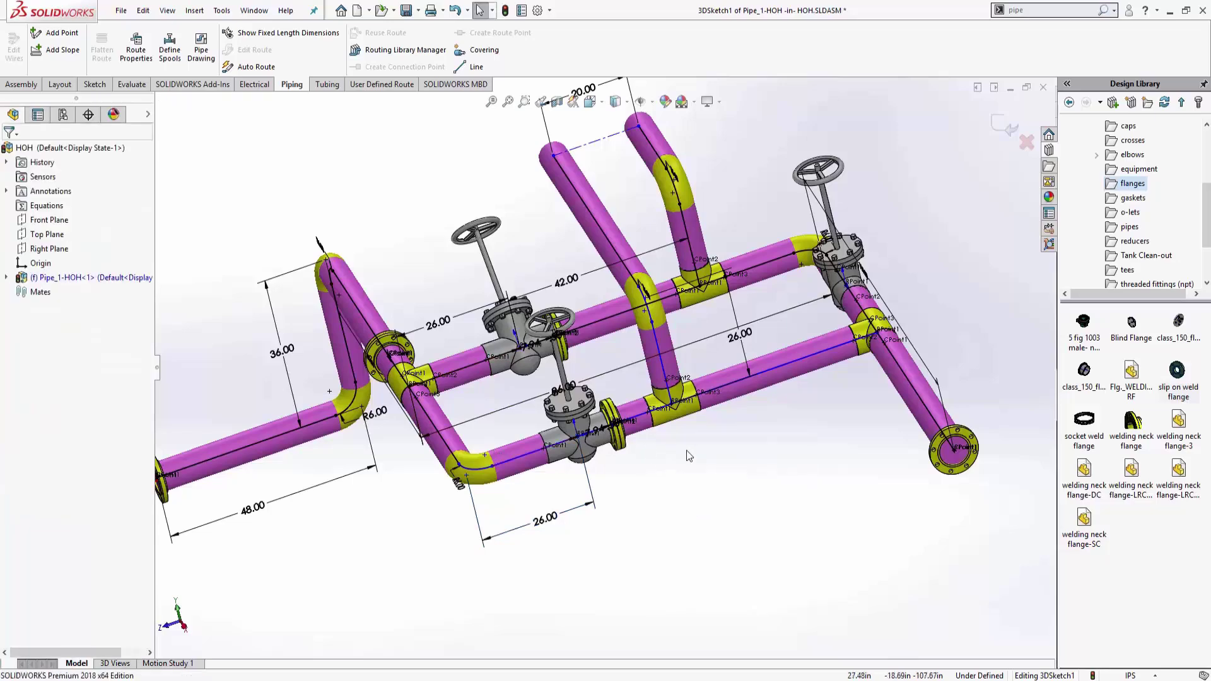
pyautogui.moveTo(703, 544); pyautogui.dragTo(735, 481, button='middle')
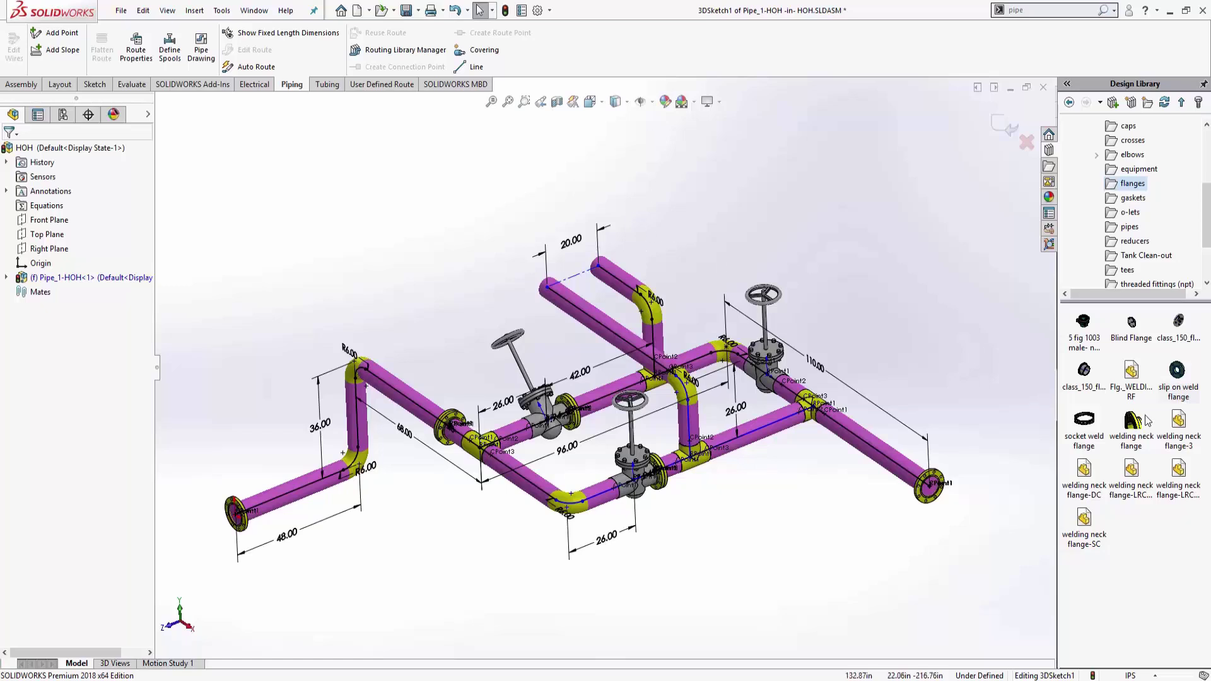
# Cap both open upper pipe ends with Slip On Flange 150-NPS6 weld flanges
pyautogui.moveTo(1178, 373); pyautogui.dragTo(548, 292)
pyautogui.click(577, 298)
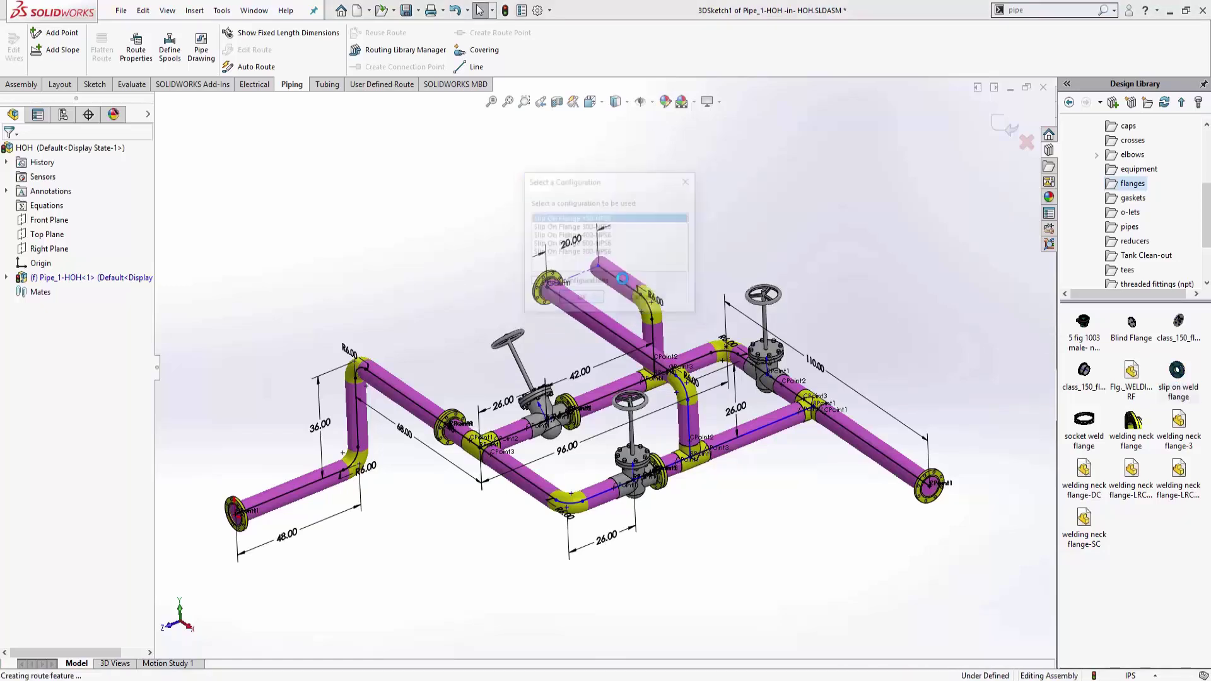
pyautogui.click(801, 242)
pyautogui.moveTo(1179, 374); pyautogui.dragTo(601, 272)
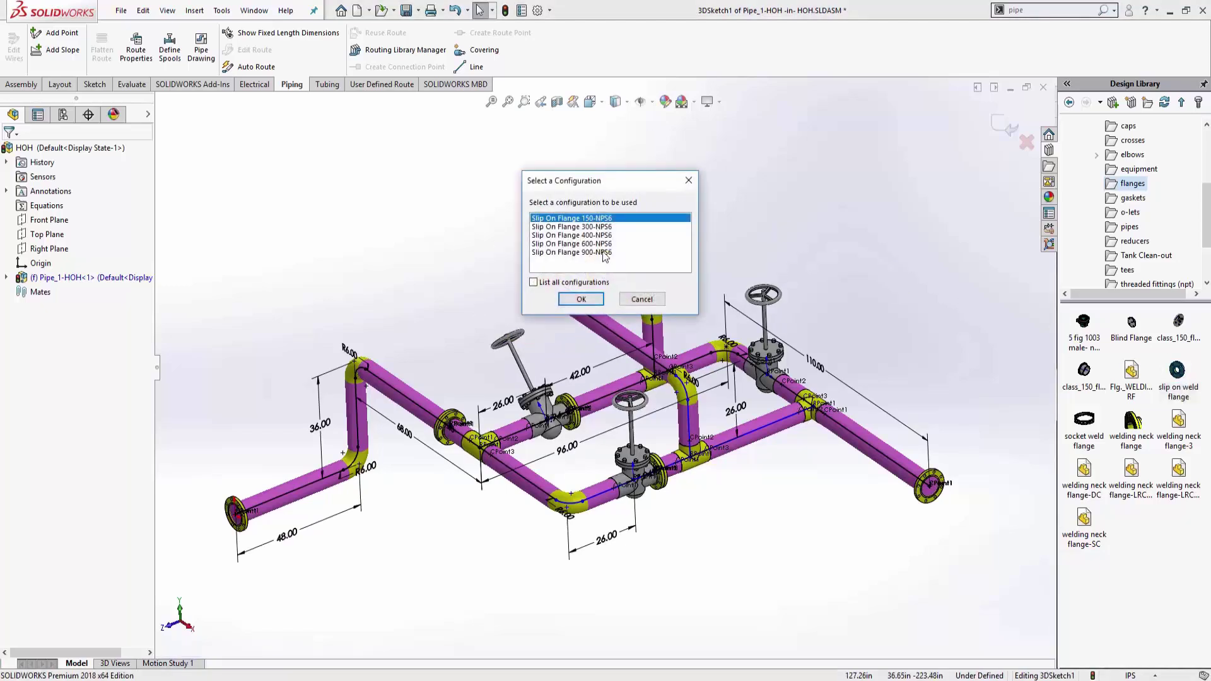
pyautogui.click(579, 299)
pyautogui.click(750, 224)
pyautogui.scroll(-2, 710, 275)
pyautogui.moveTo(710, 275); pyautogui.dragTo(727, 220, button='middle')
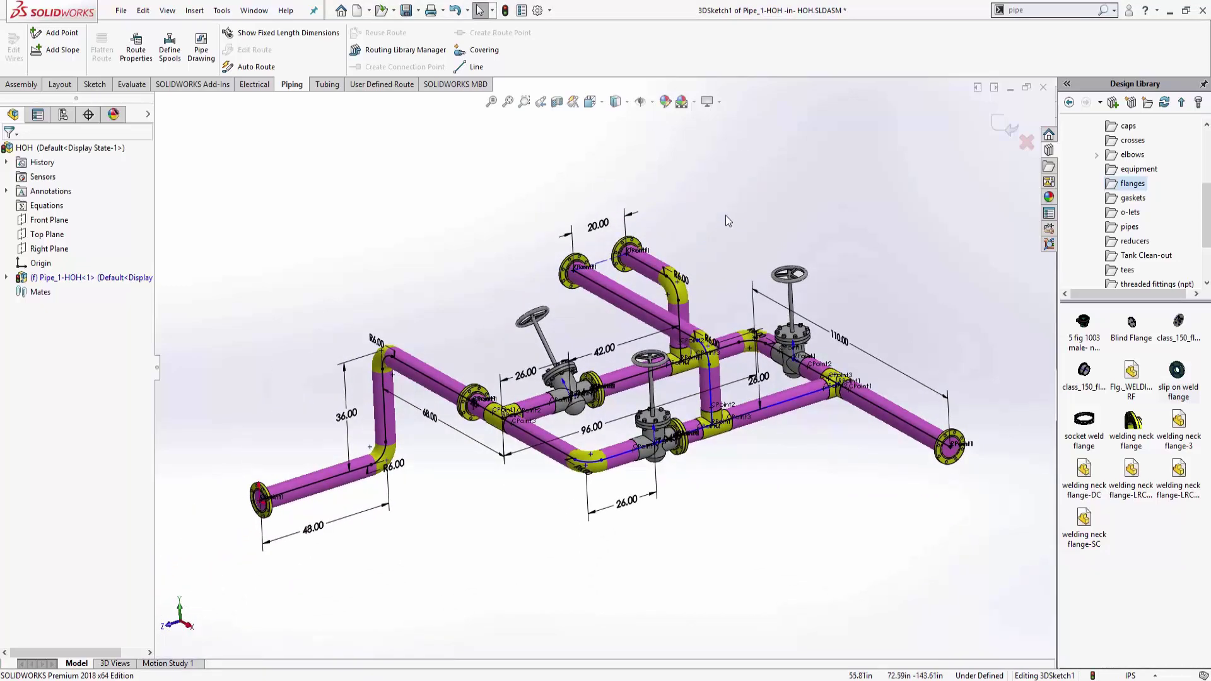
# Exit the route sketch and review Pipe_1-HOH's route parts and components in the tree
pyautogui.press('f')
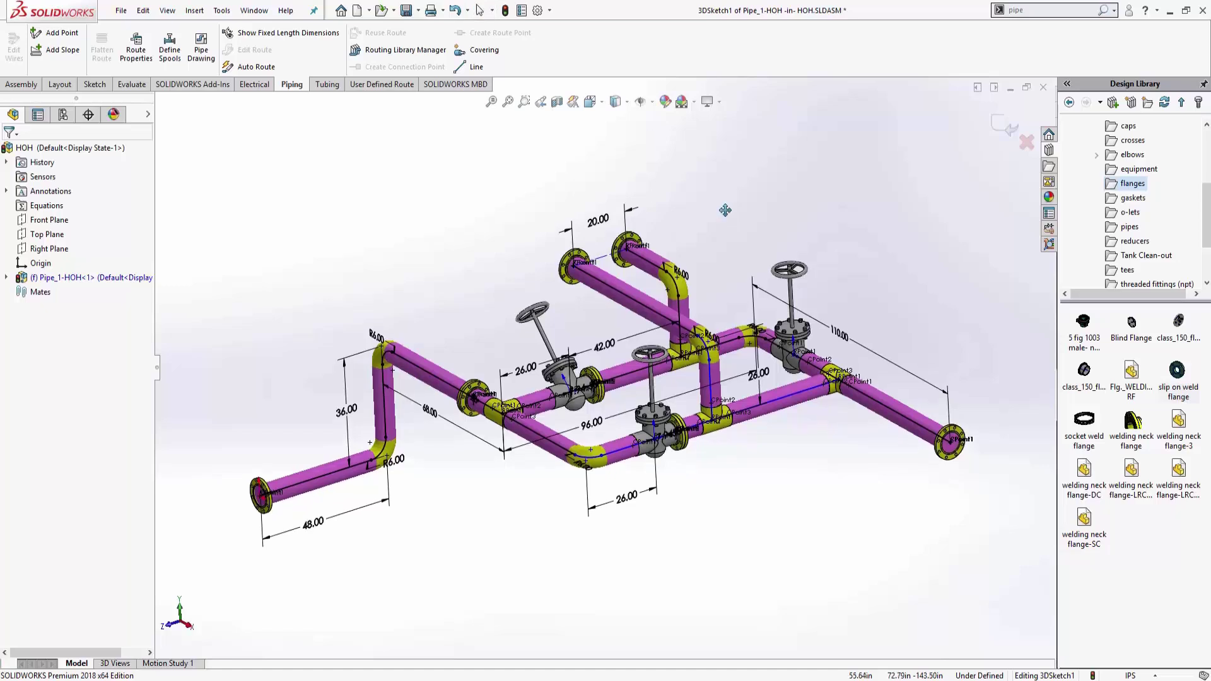
pyautogui.click(997, 124)
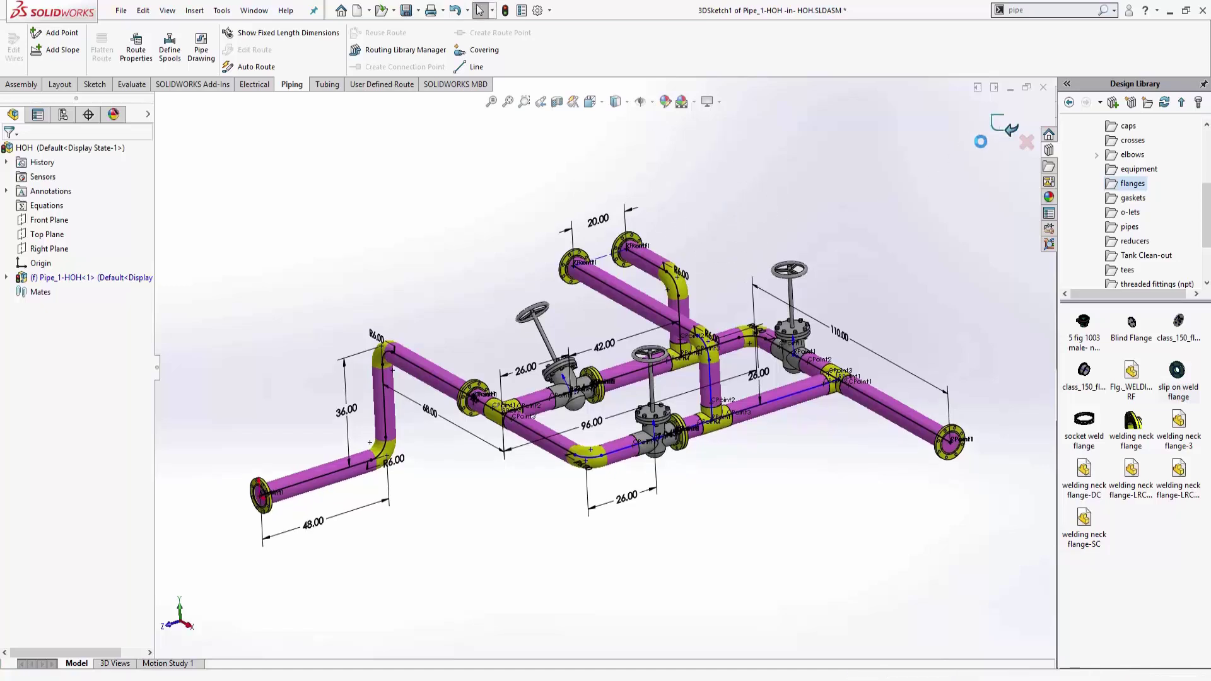
pyautogui.click(7, 278)
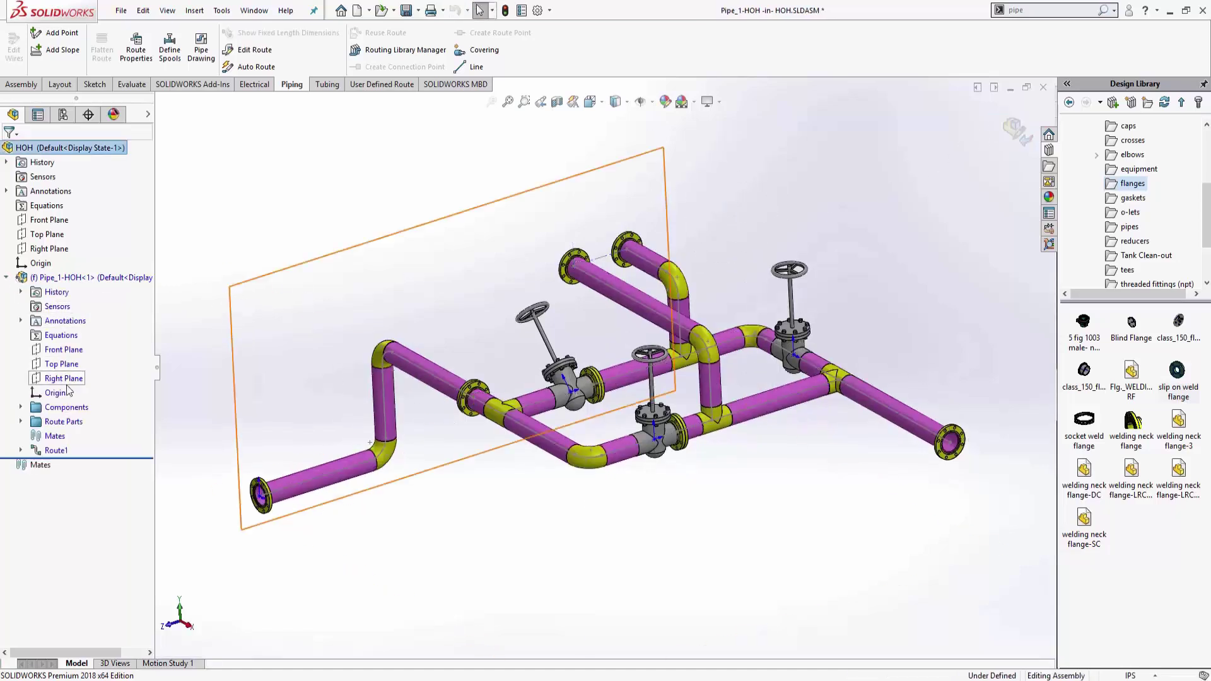
pyautogui.click(20, 422)
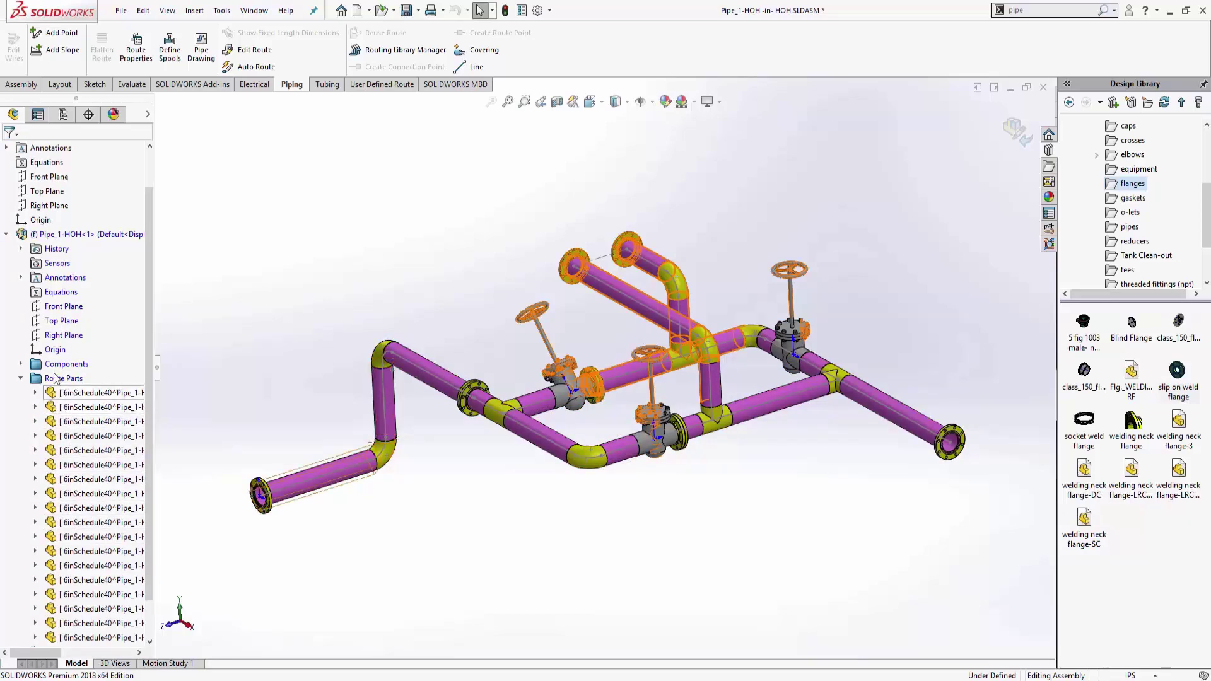
pyautogui.click(21, 364)
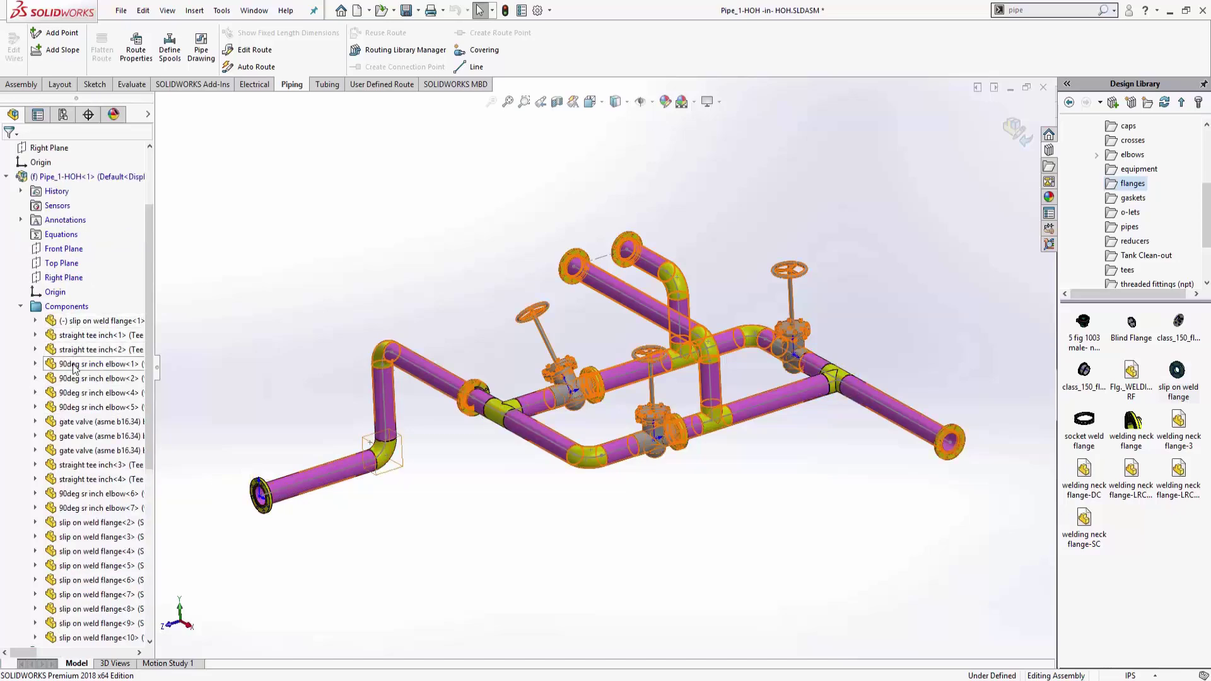
pyautogui.click(22, 307)
pyautogui.click(21, 335)
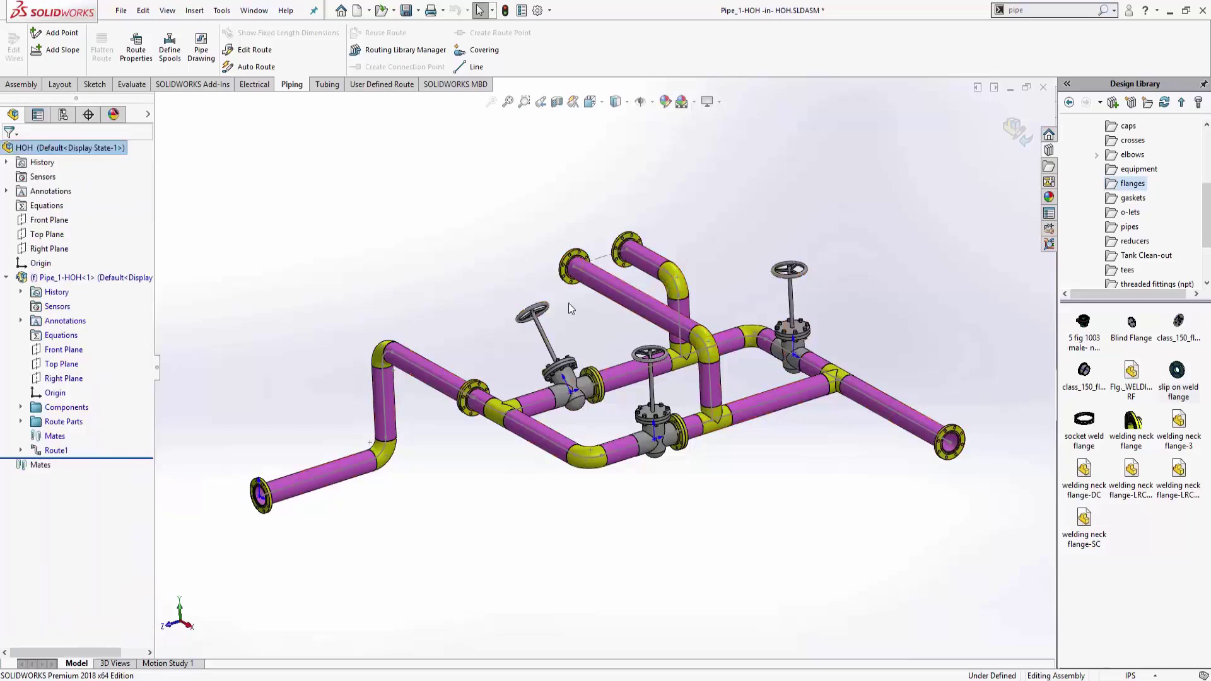
pyautogui.keyDown('ctrl'); pyautogui.moveTo(506, 286); pyautogui.dragTo(491, 305, button='middle'); pyautogui.keyUp('ctrl')
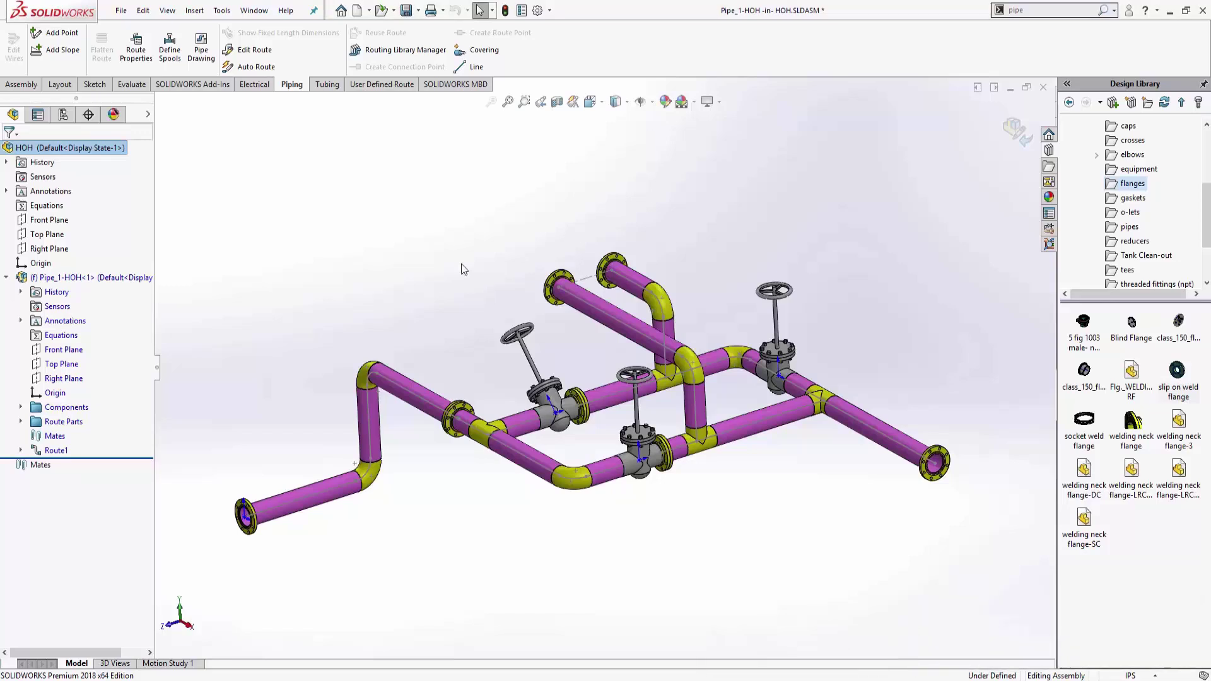
pyautogui.moveTo(478, 272)
pyautogui.keyDown('ctrl'); pyautogui.mouseDown(button='middle')
pyautogui.moveTo(498, 291)
pyautogui.moveTo(479, 287)
pyautogui.moveTo(483, 278)
pyautogui.mouseUp(button='middle'); pyautogui.keyUp('ctrl')
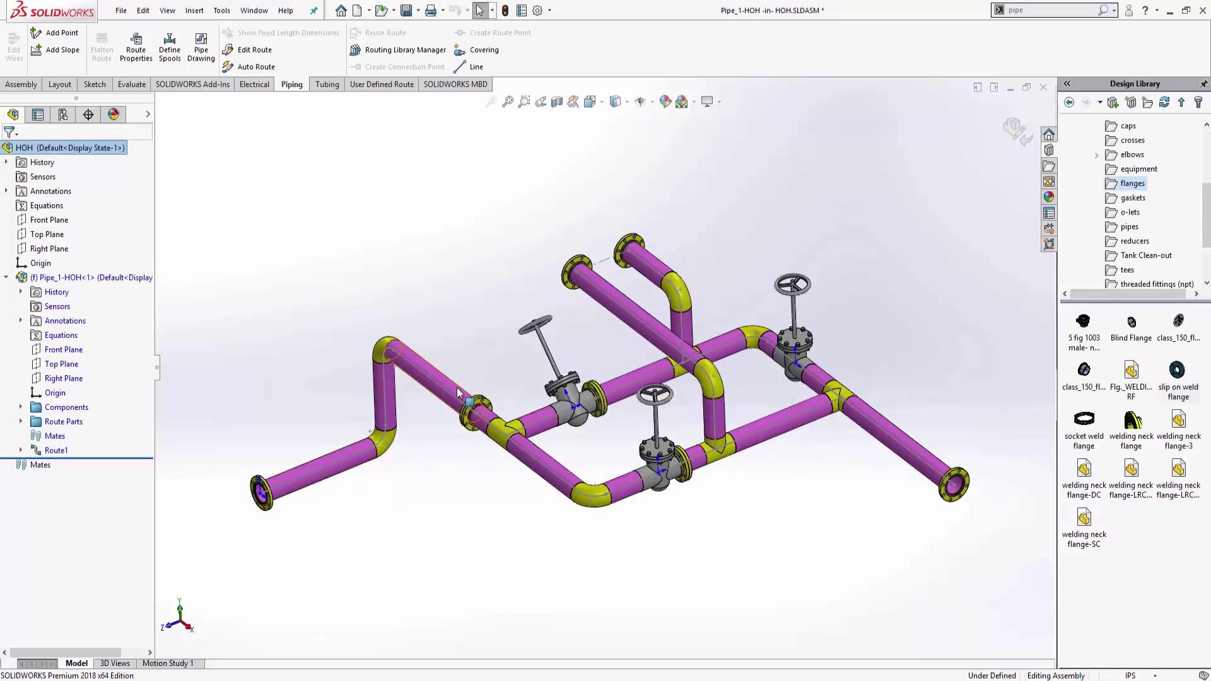
pyautogui.click(41, 278)
pyautogui.rightClick(42, 280)
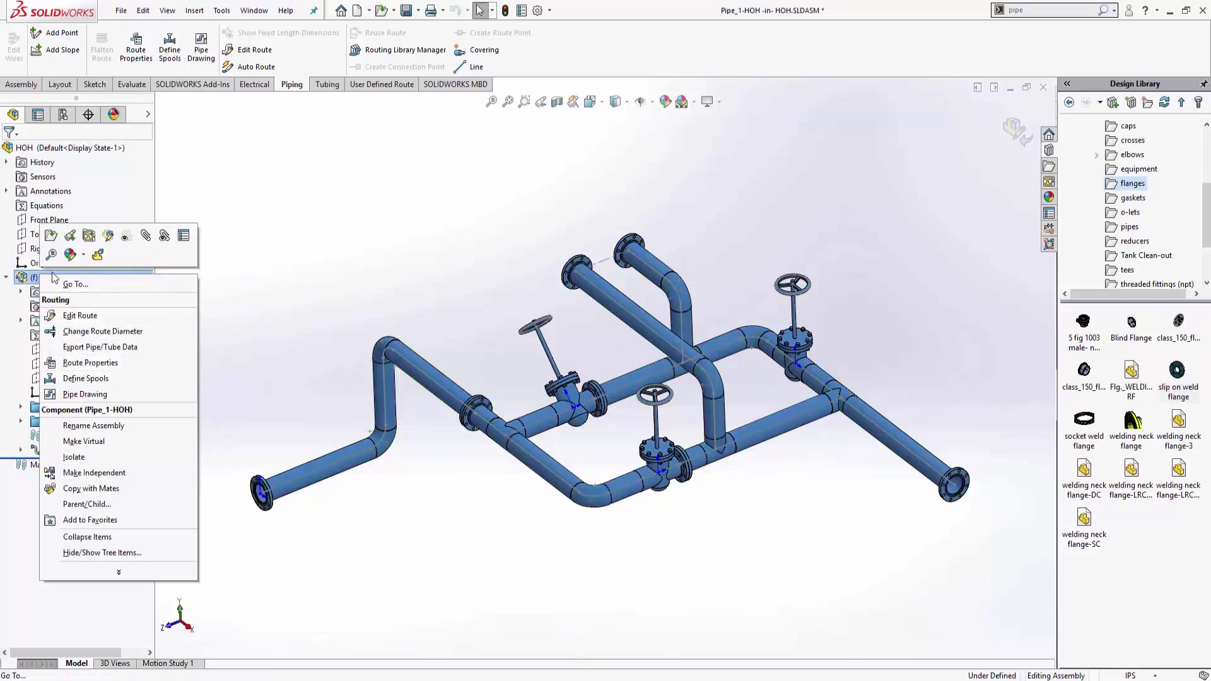
pyautogui.click(372, 200)
pyautogui.click(538, 10)
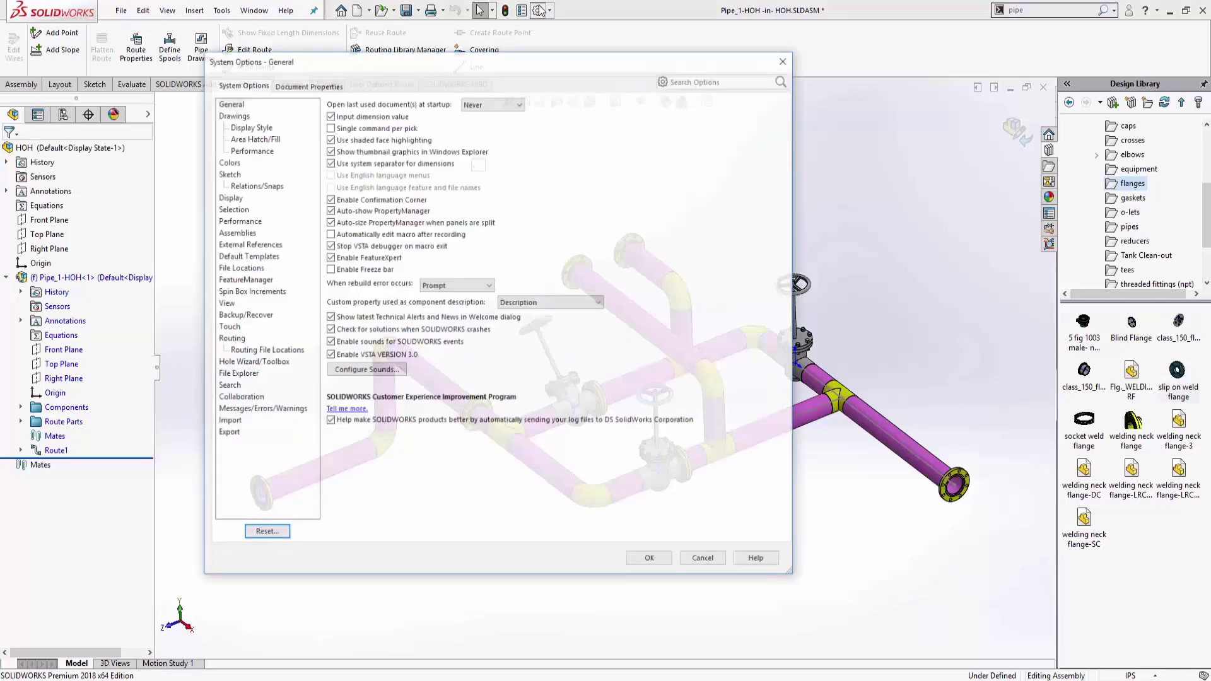
pyautogui.click(230, 339)
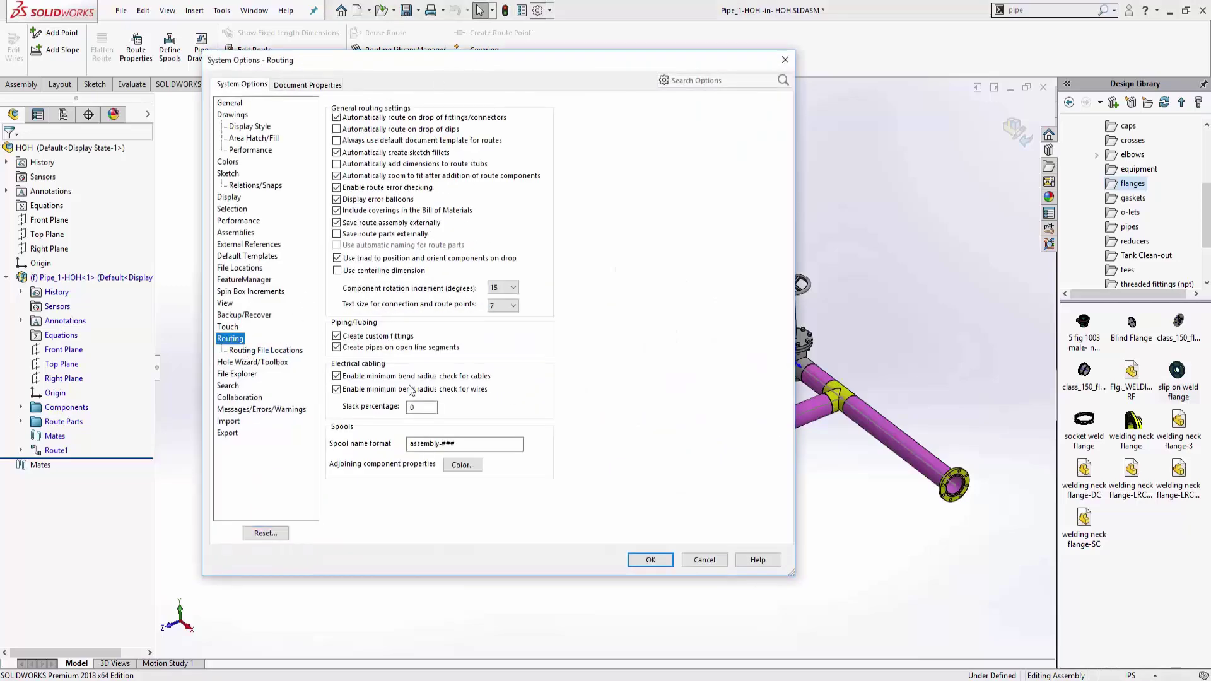
pyautogui.moveTo(457, 443); pyautogui.dragTo(392, 444)
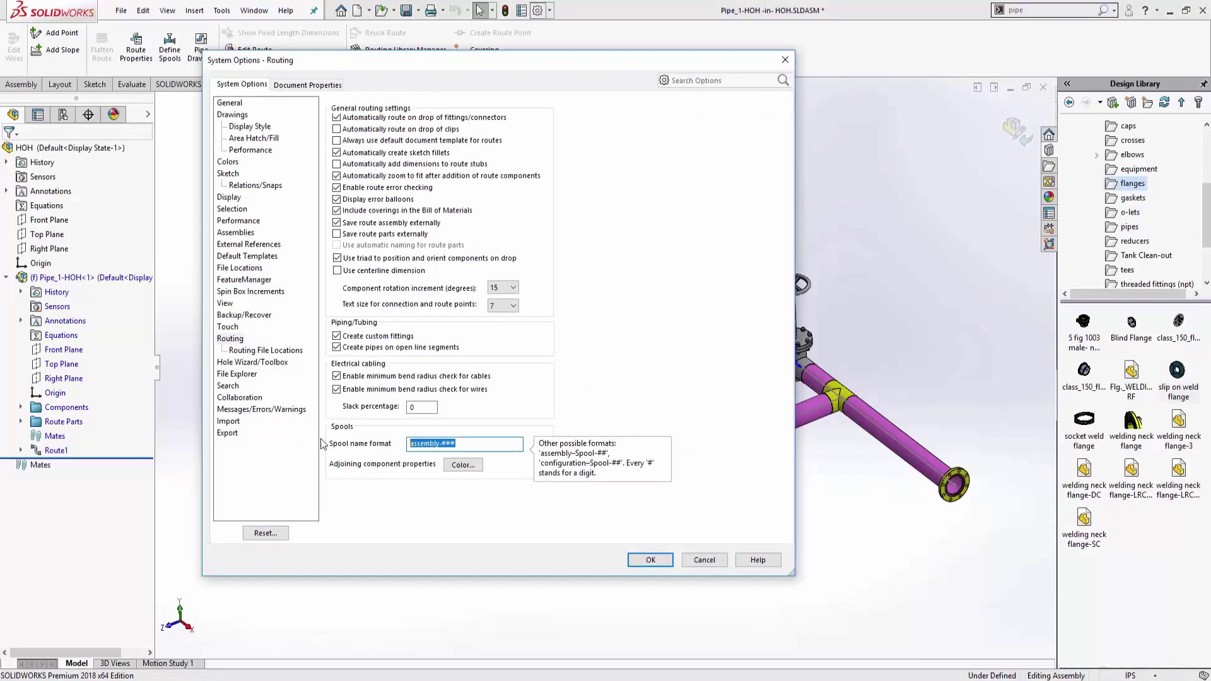
pyautogui.click(649, 560)
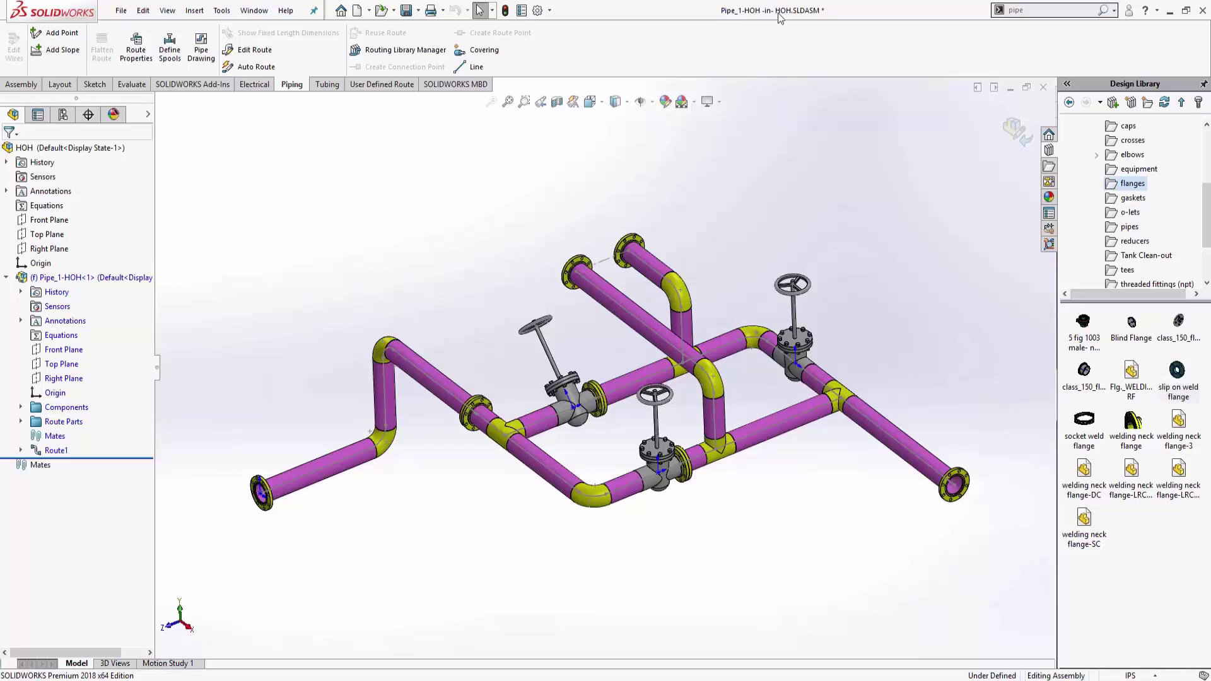
# Define spool HOH-001 with the lower-left pipe segment and pin the Spools dialog open
pyautogui.rightClick(47, 280)
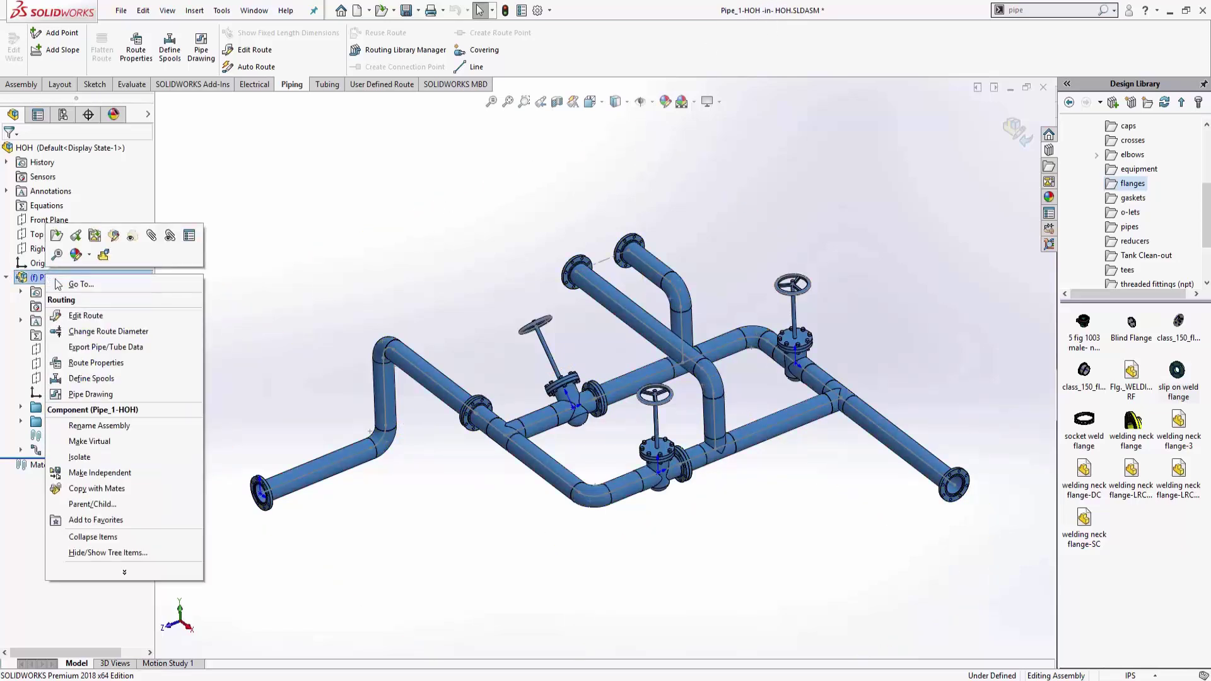
pyautogui.click(92, 379)
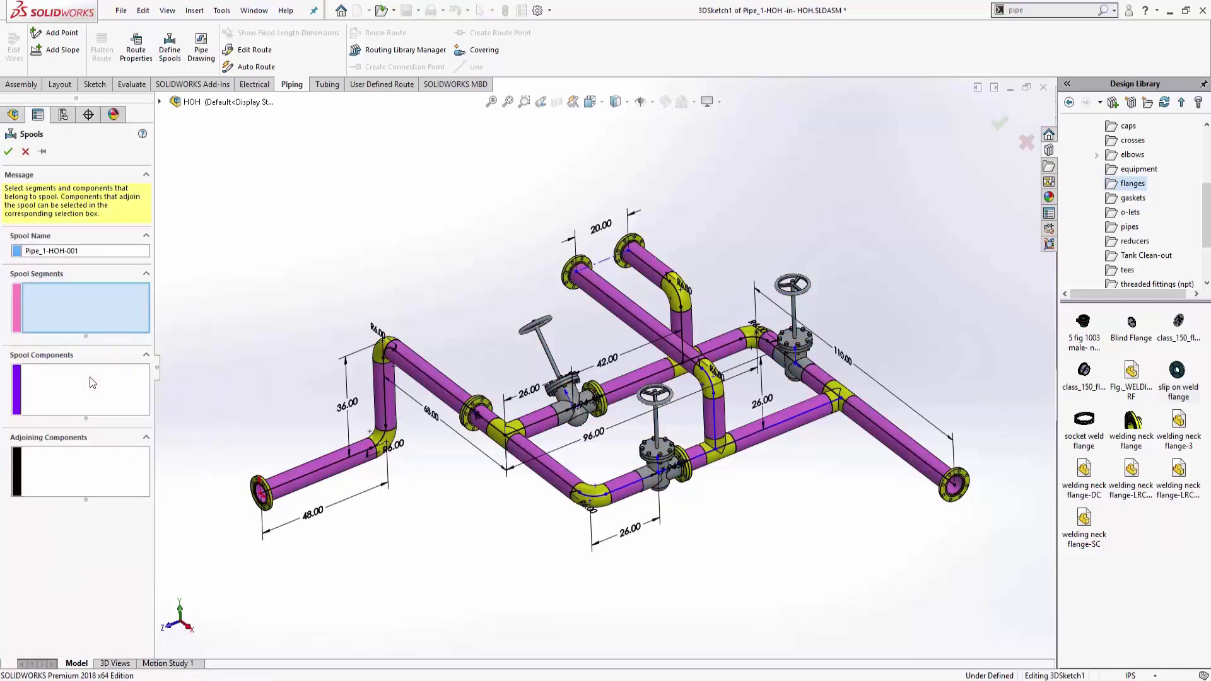
pyautogui.click(35, 251)
pyautogui.moveTo(46, 251); pyautogui.dragTo(4, 260)
pyautogui.press('Delete')
pyautogui.press('Delete')
pyautogui.click(301, 479)
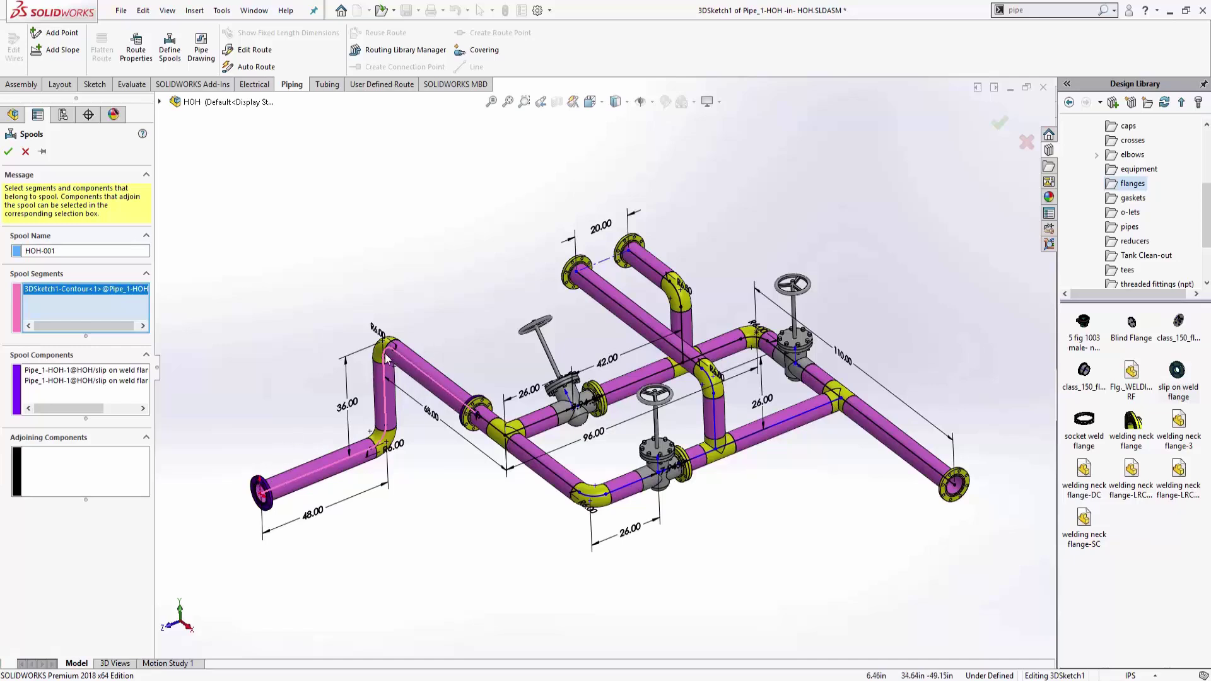
pyautogui.click(42, 151)
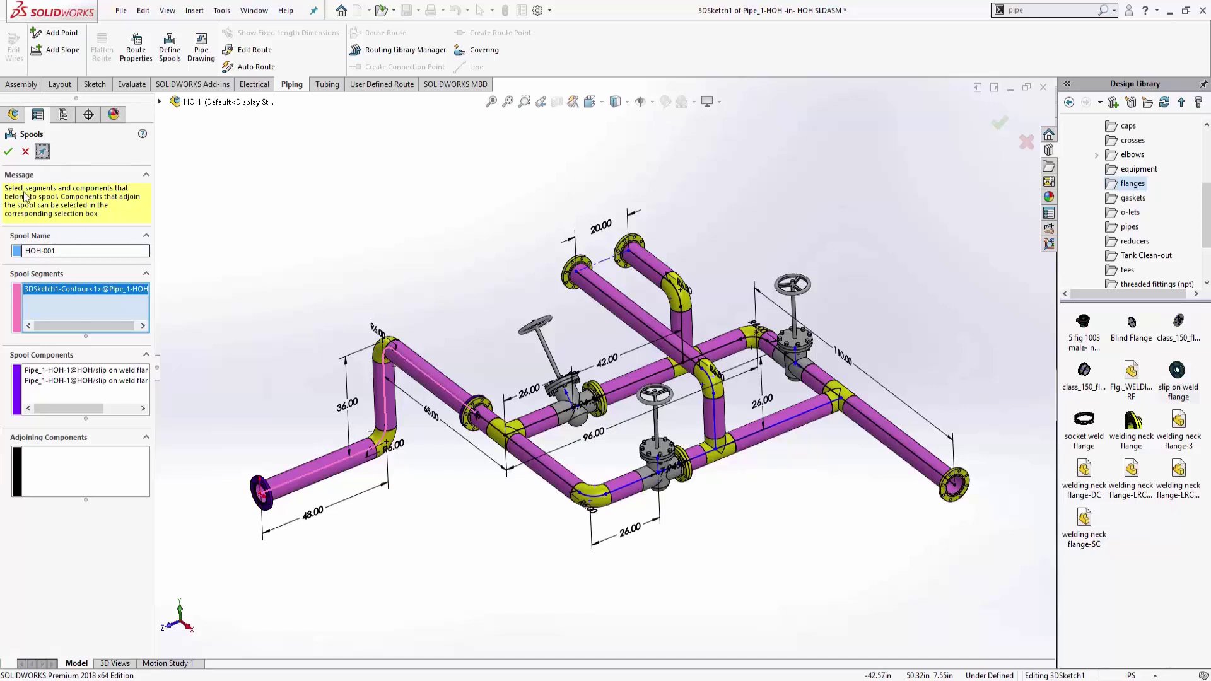
# Apply spool HOH-001, then name the next spool HOH-002 and colour it red
pyautogui.click(9, 152)
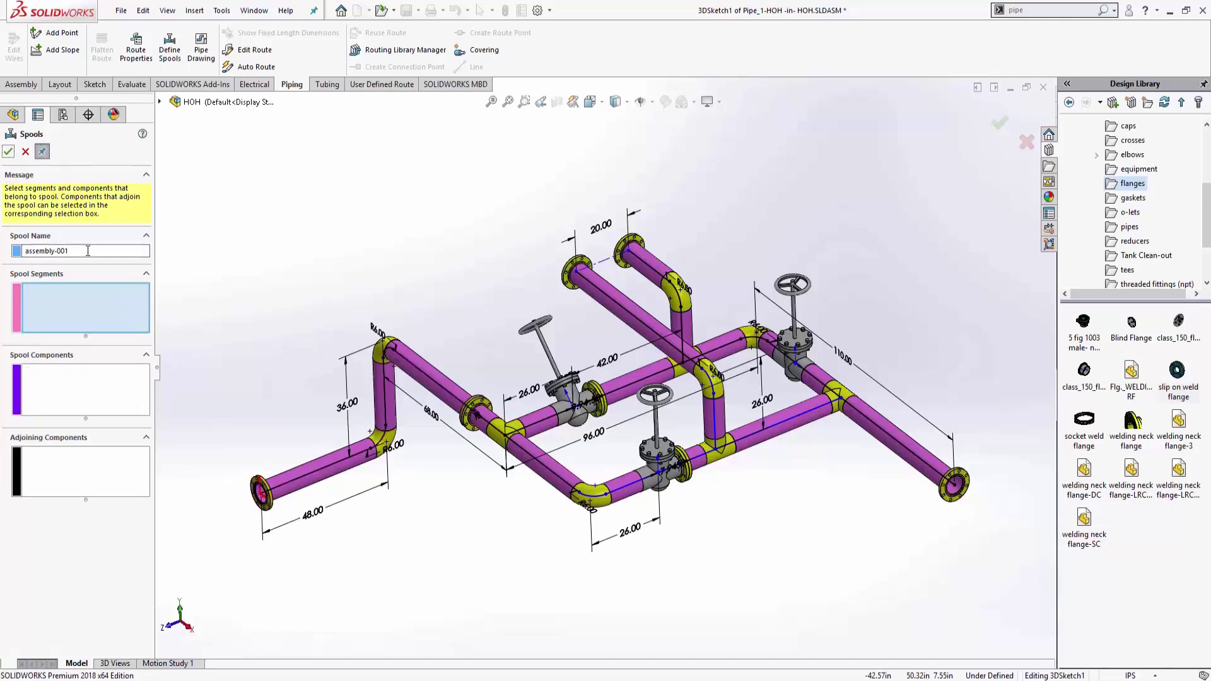
pyautogui.moveTo(52, 250); pyautogui.dragTo(3, 260)
pyautogui.write('HOH')
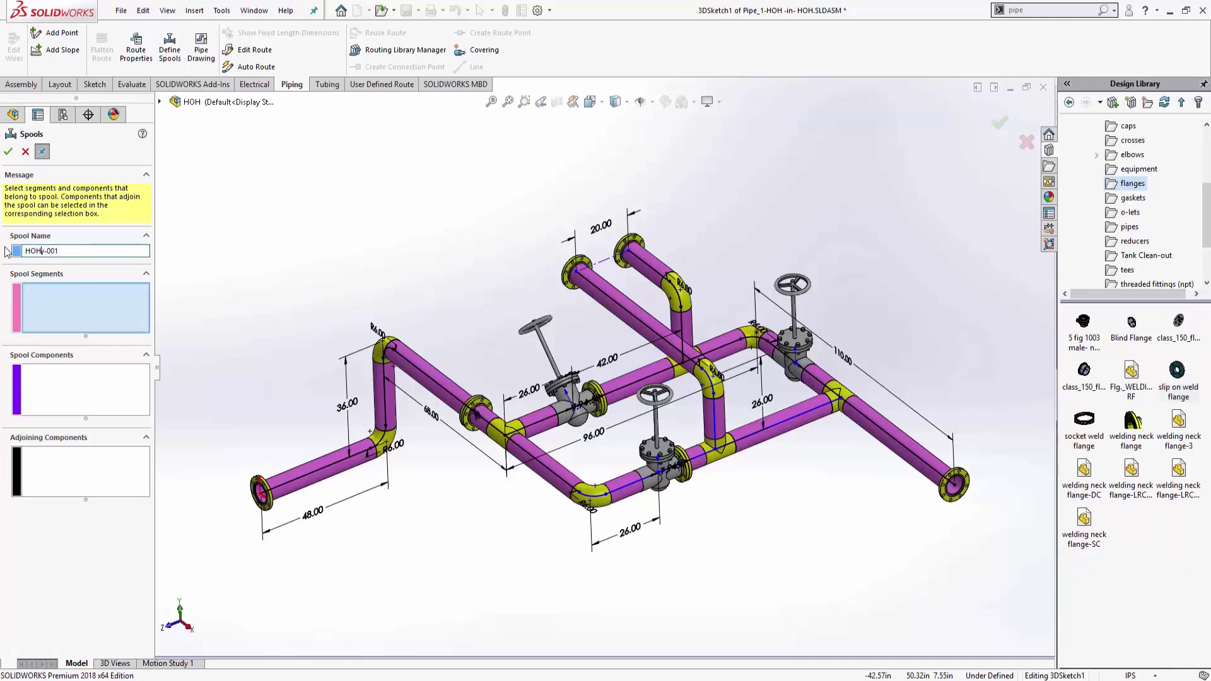
pyautogui.write('-02')
pyautogui.click(17, 251)
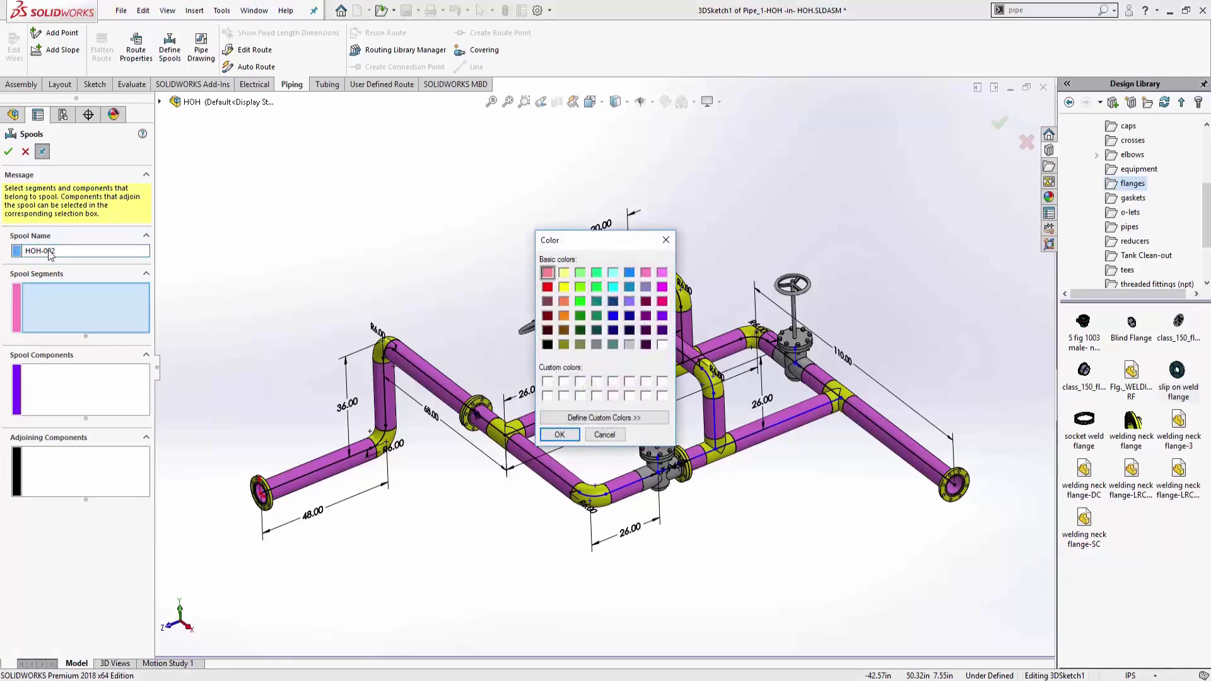
pyautogui.click(547, 287)
pyautogui.click(559, 435)
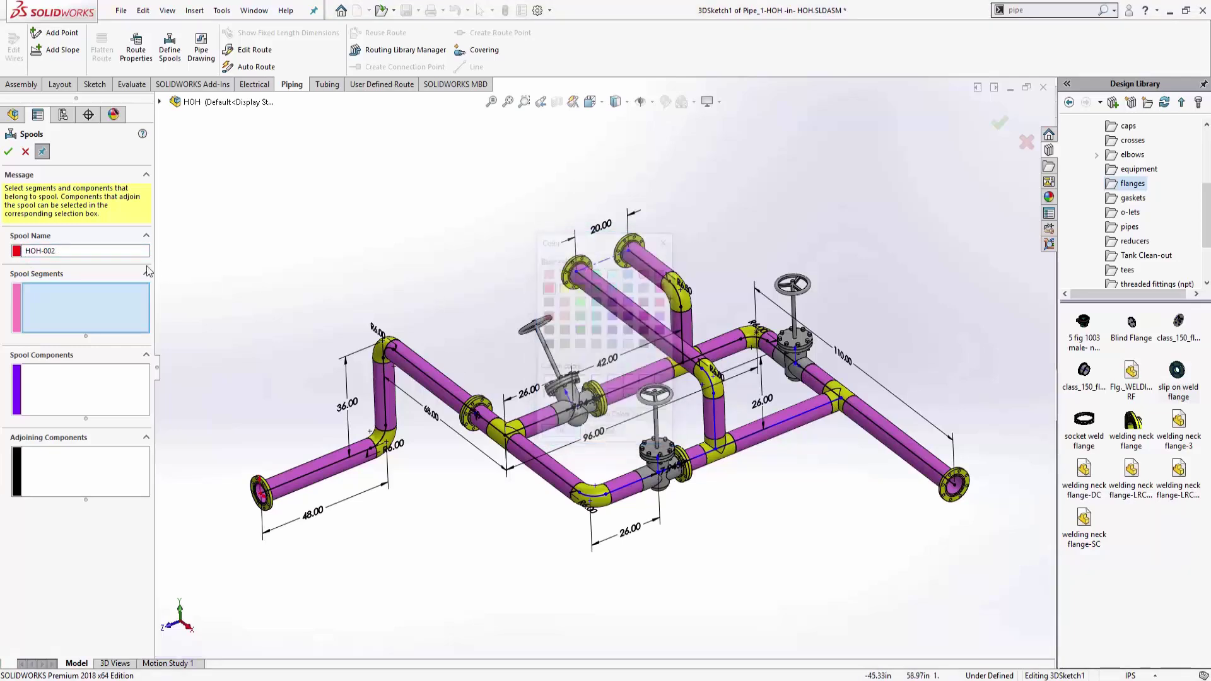
# Add pipe segments Contour<2> to Contour<6>, including both gate valve runs, to HOH-002
pyautogui.click(490, 432)
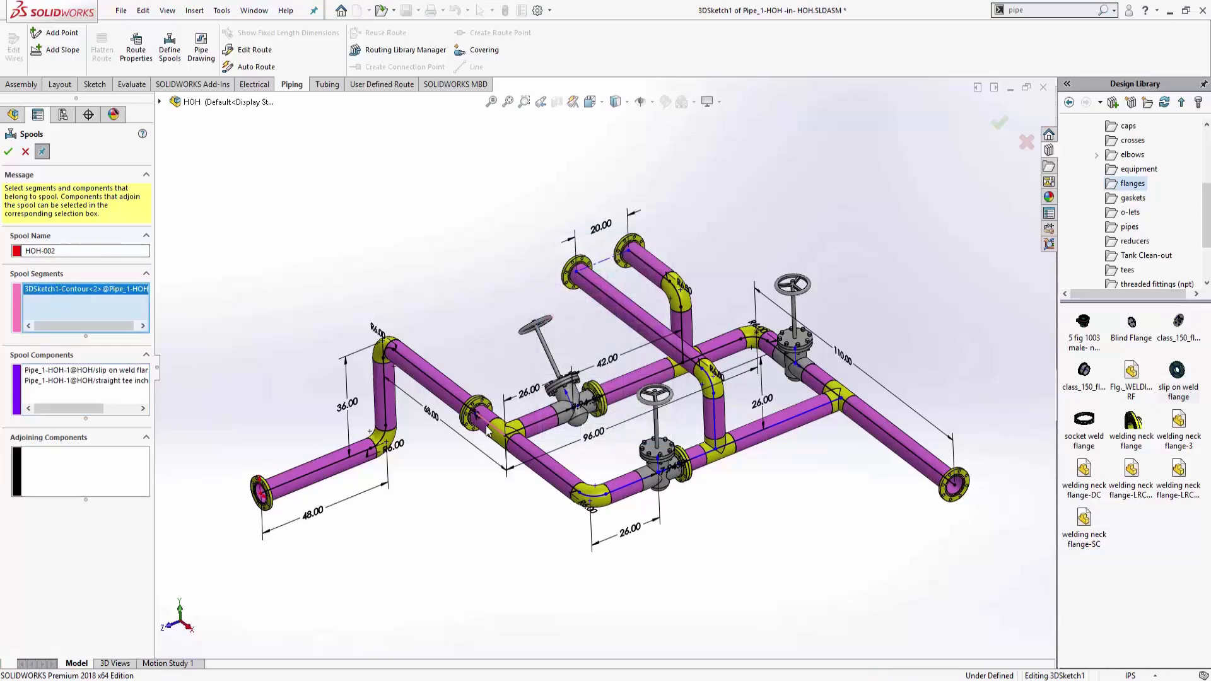
pyautogui.click(535, 429)
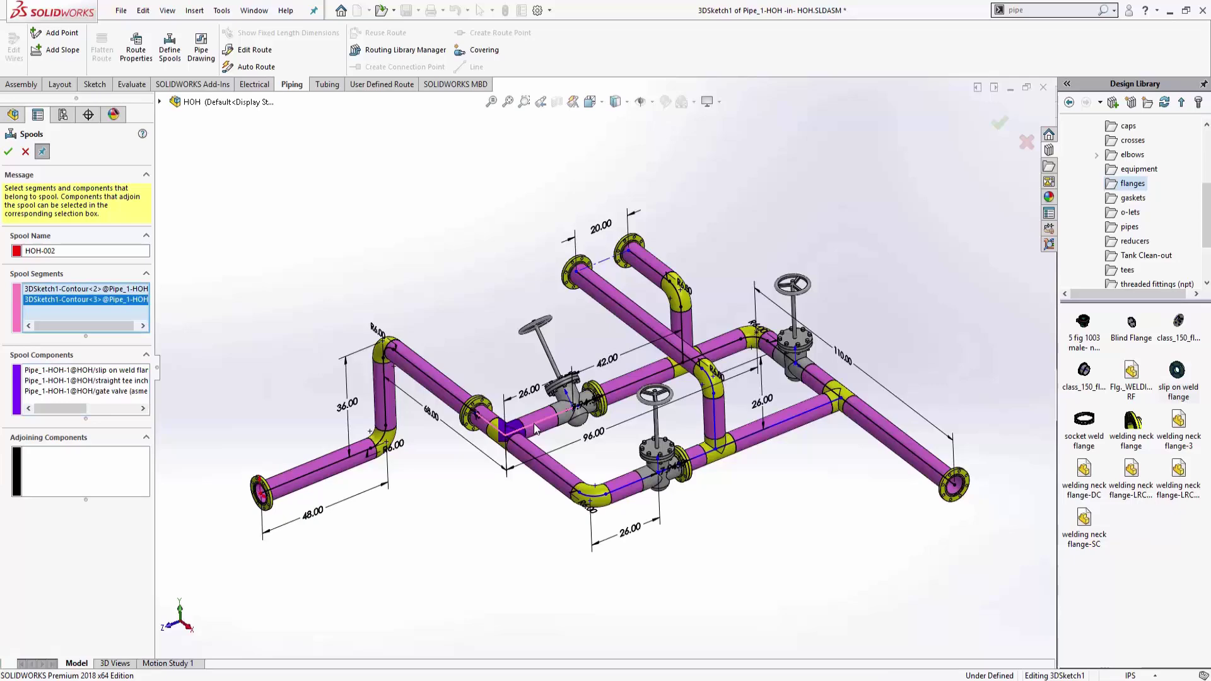
pyautogui.click(536, 464)
pyautogui.scroll(-2, 614, 452)
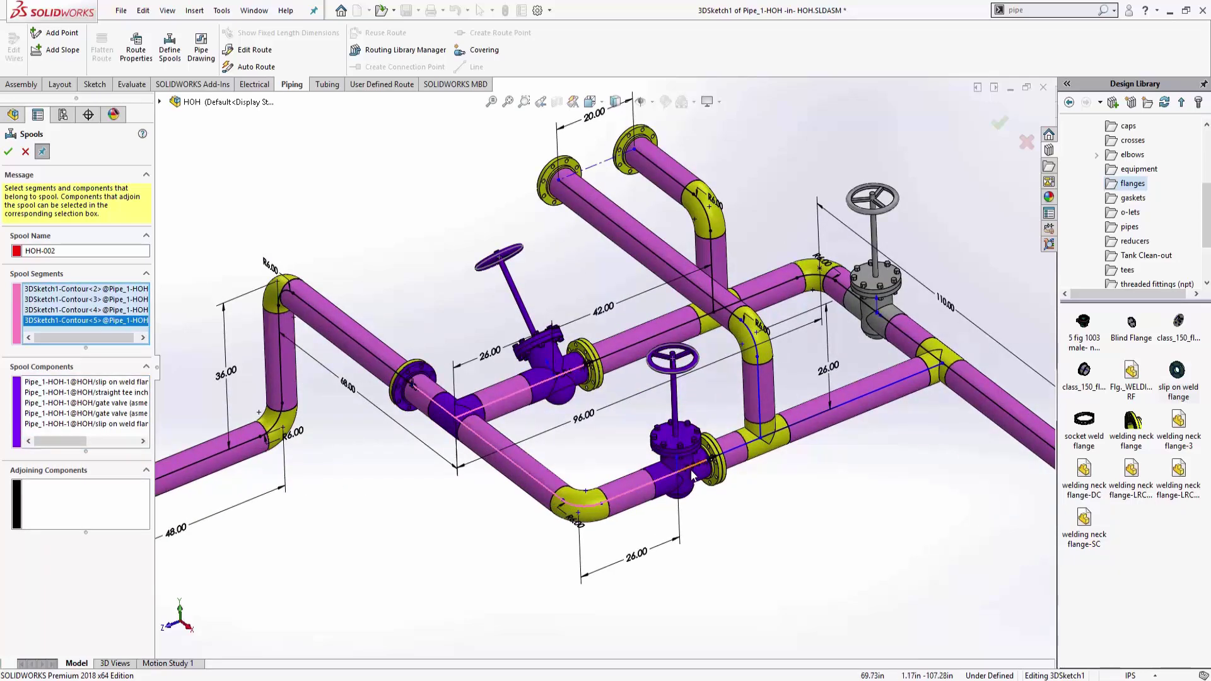
pyautogui.click(694, 472)
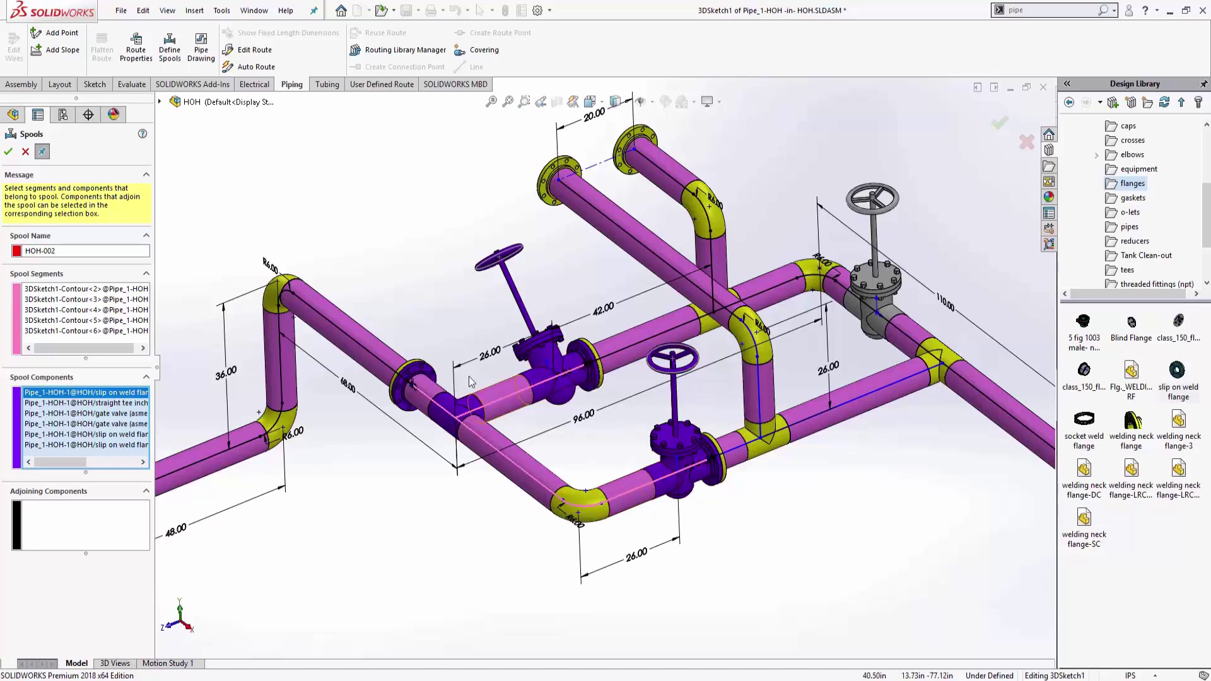
pyautogui.click(687, 303)
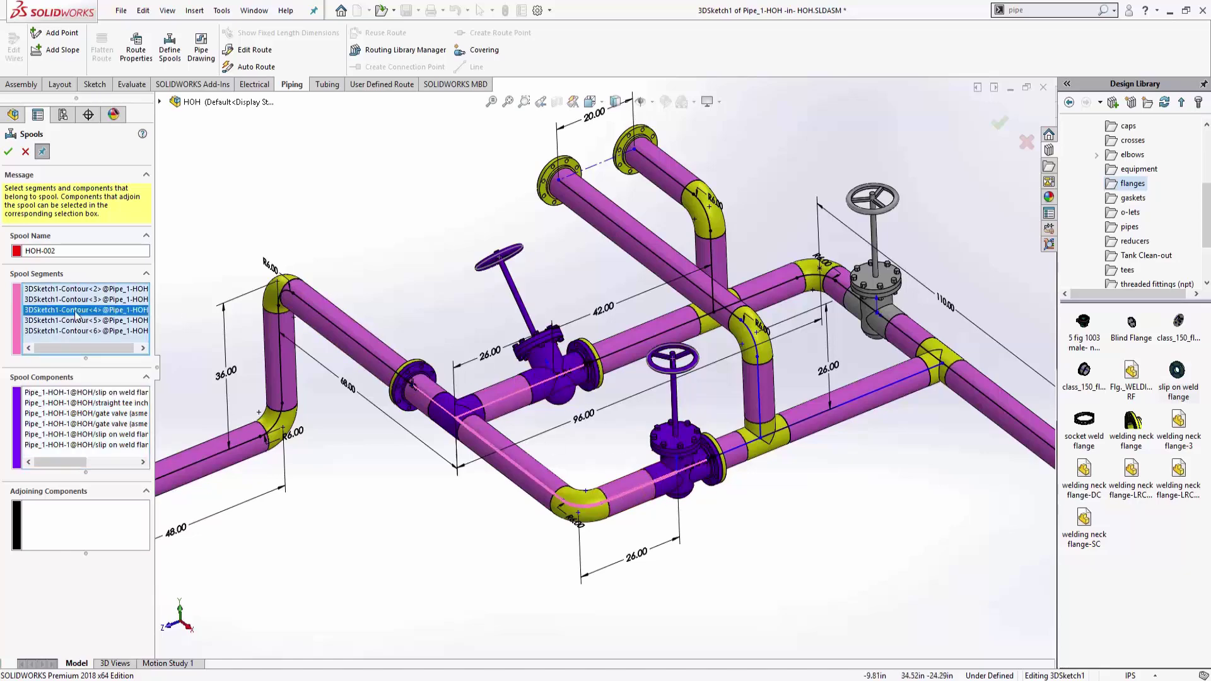
pyautogui.click(922, 351)
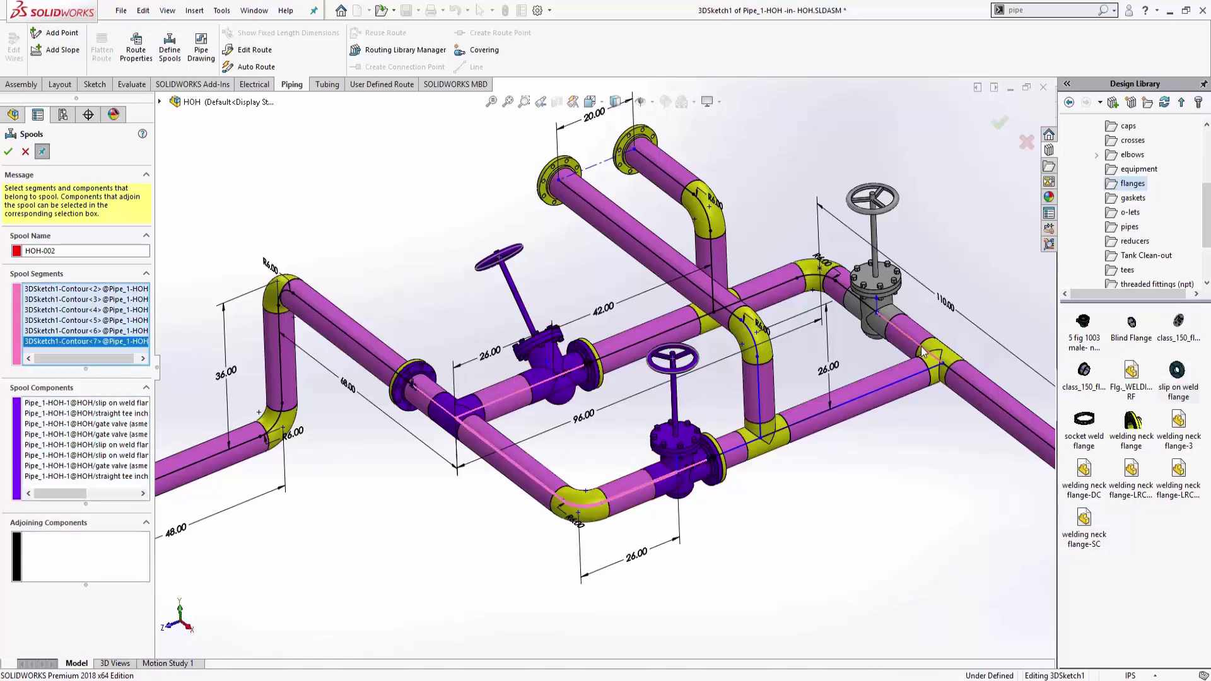
# Remove Contour<7> from the segment list and apply spool HOH-002
pyautogui.rightClick(54, 344)
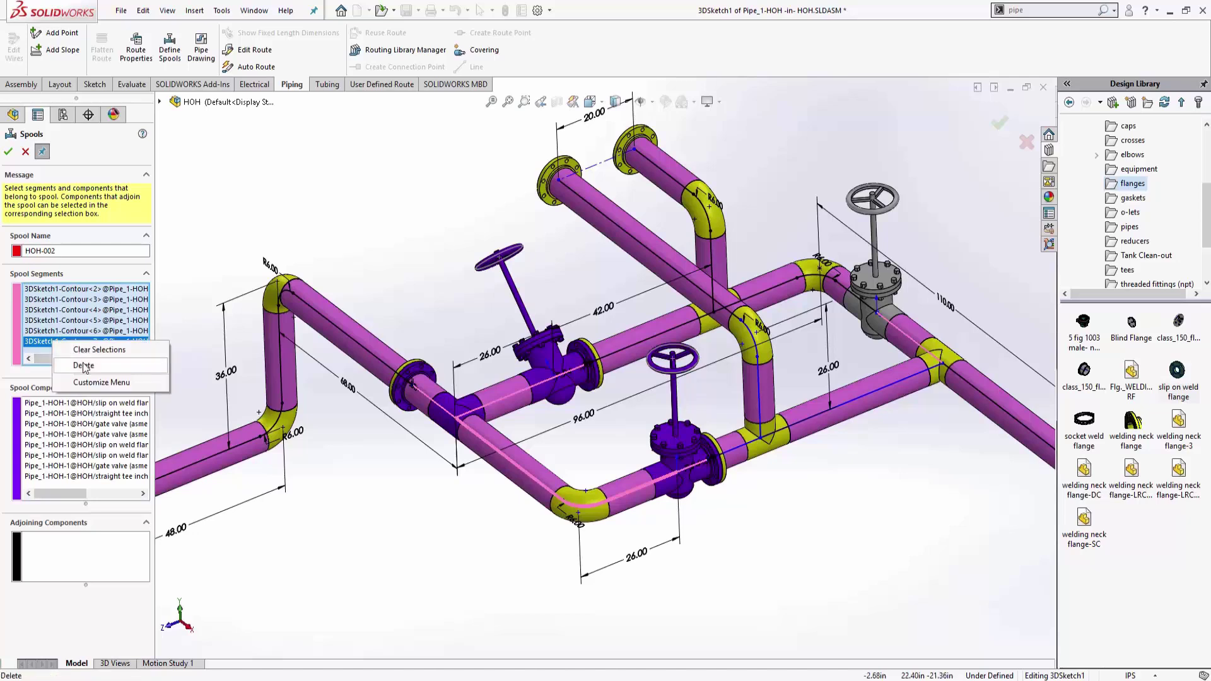
pyautogui.click(82, 366)
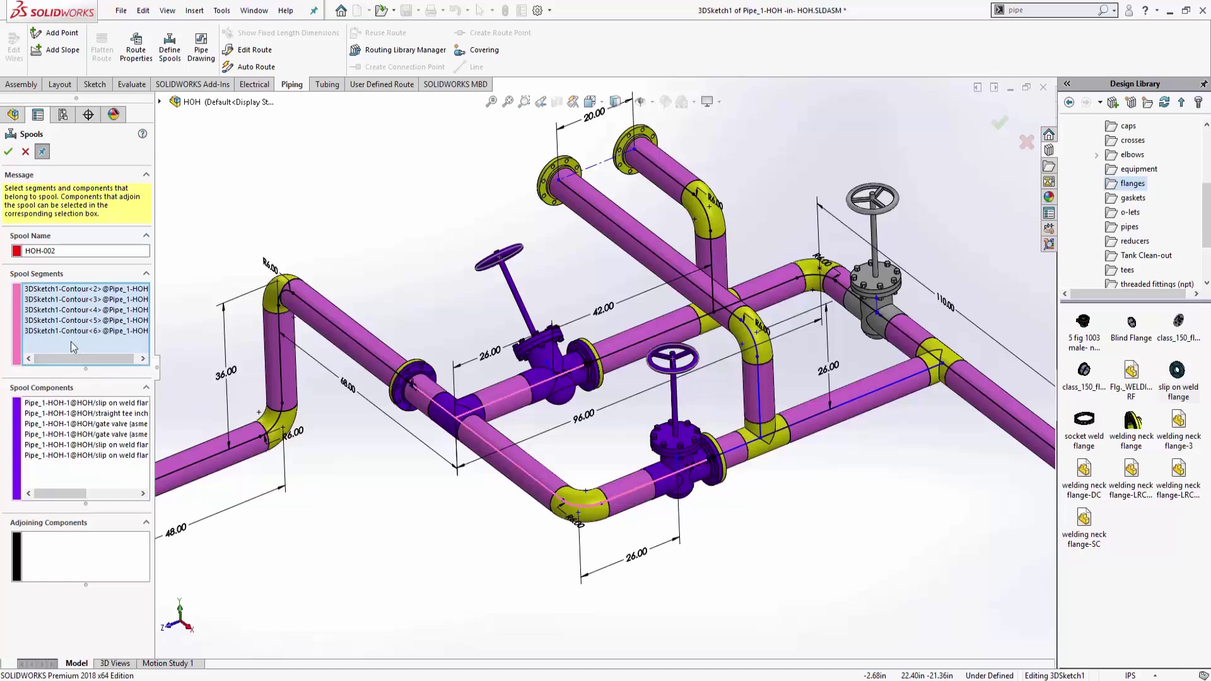
pyautogui.click(73, 414)
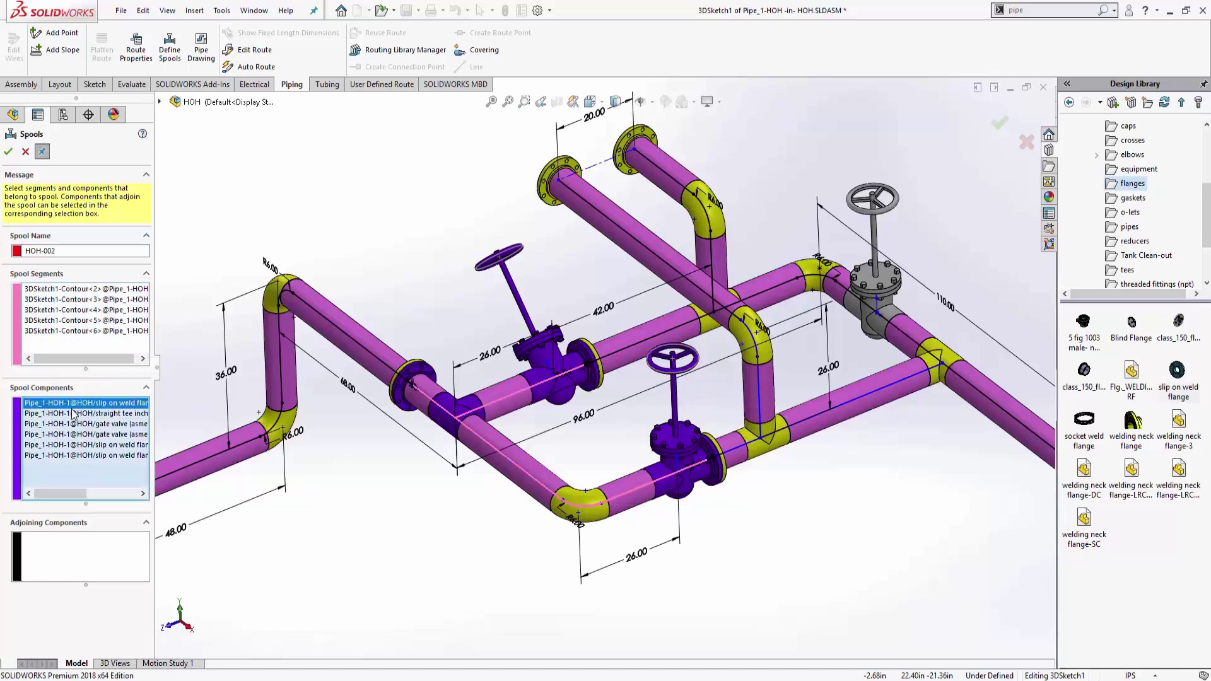
pyautogui.click(9, 152)
pyautogui.click(70, 252)
pyautogui.moveTo(70, 253); pyautogui.dragTo(3, 253)
# Name the next spool HOH-003 and give it an orange colour
pyautogui.write('H')
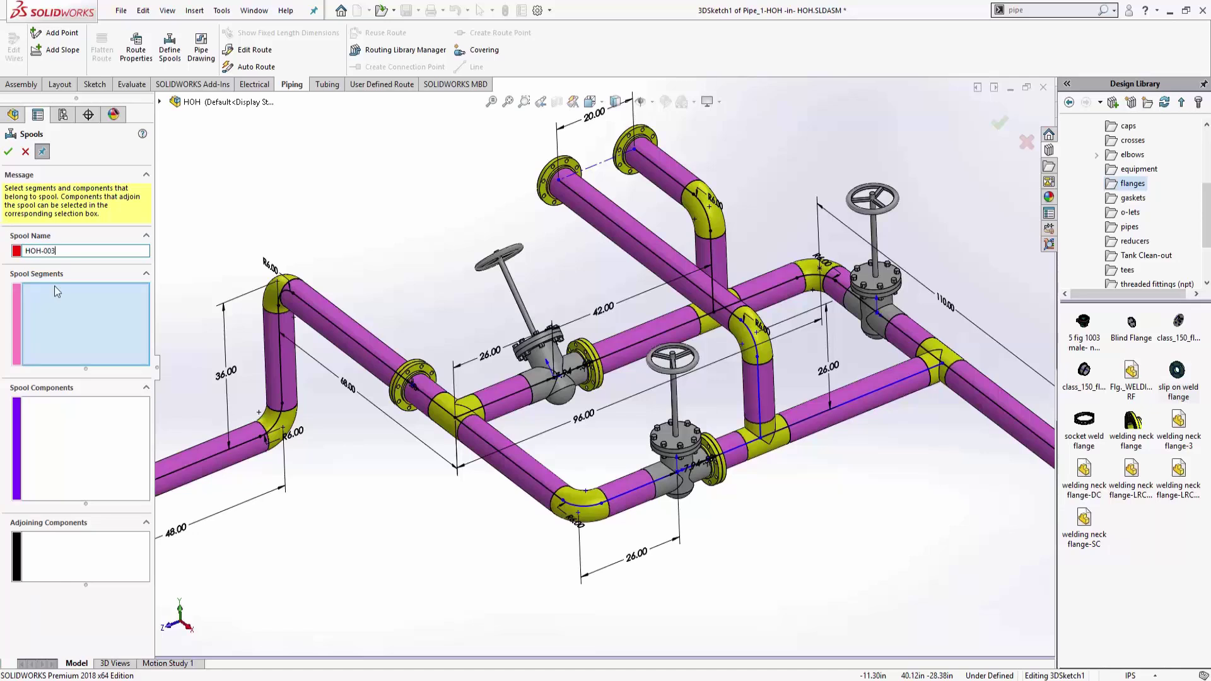
pyautogui.click(17, 251)
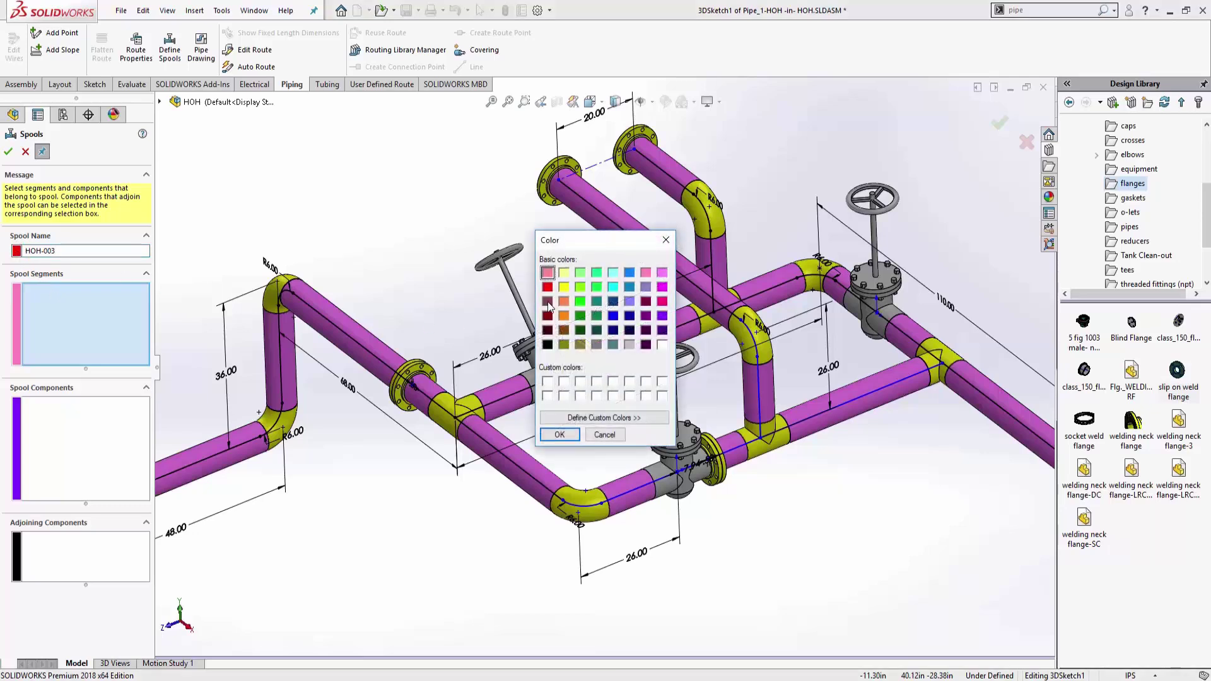
pyautogui.click(564, 302)
pyautogui.click(559, 434)
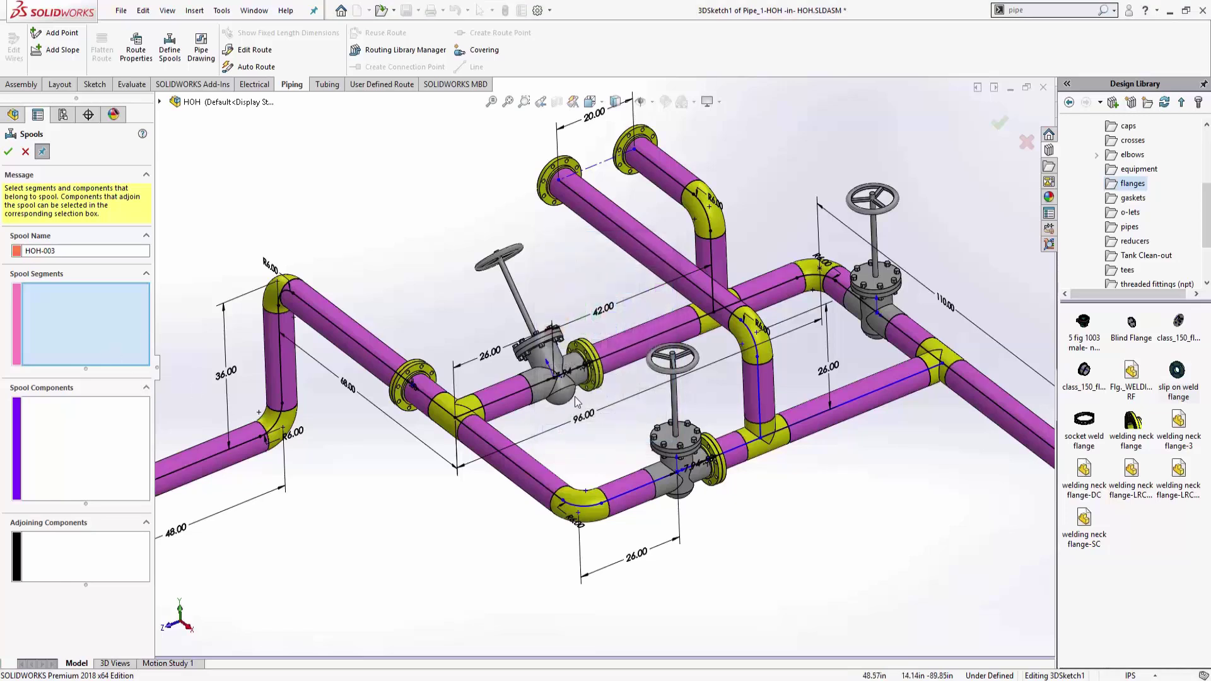
# Add the eight remaining pipe segments to HOH-003 and close the Spools dialog
pyautogui.click(636, 342)
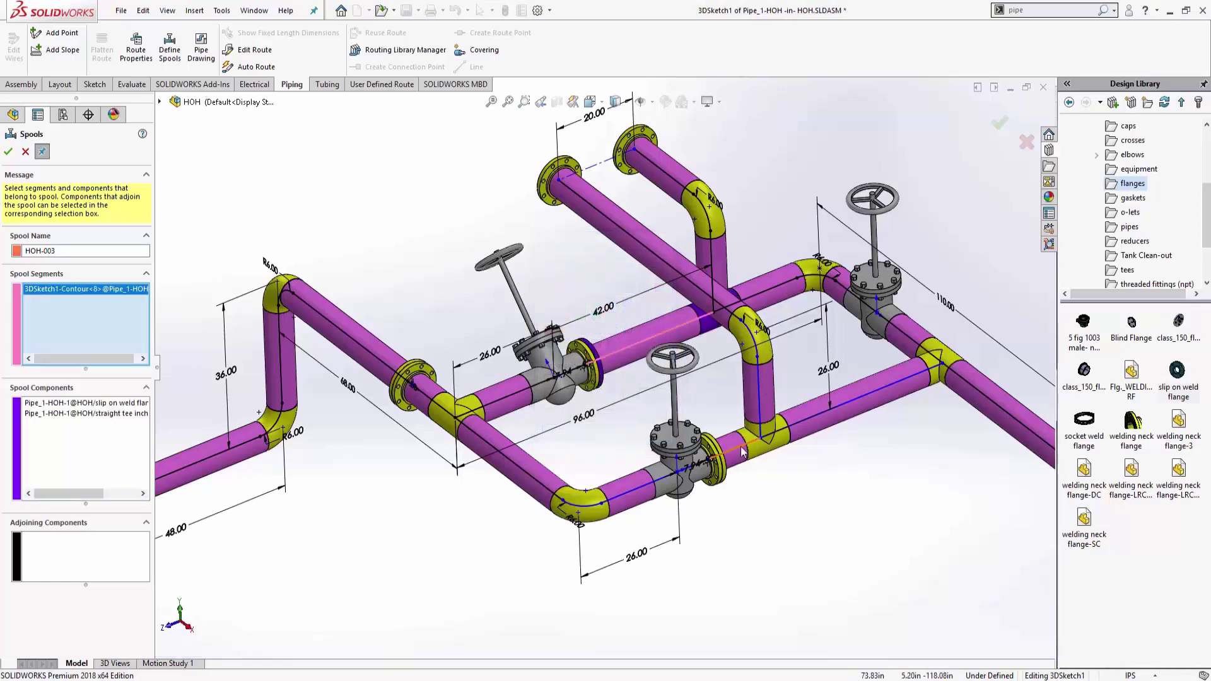
pyautogui.click(766, 388)
pyautogui.click(758, 386)
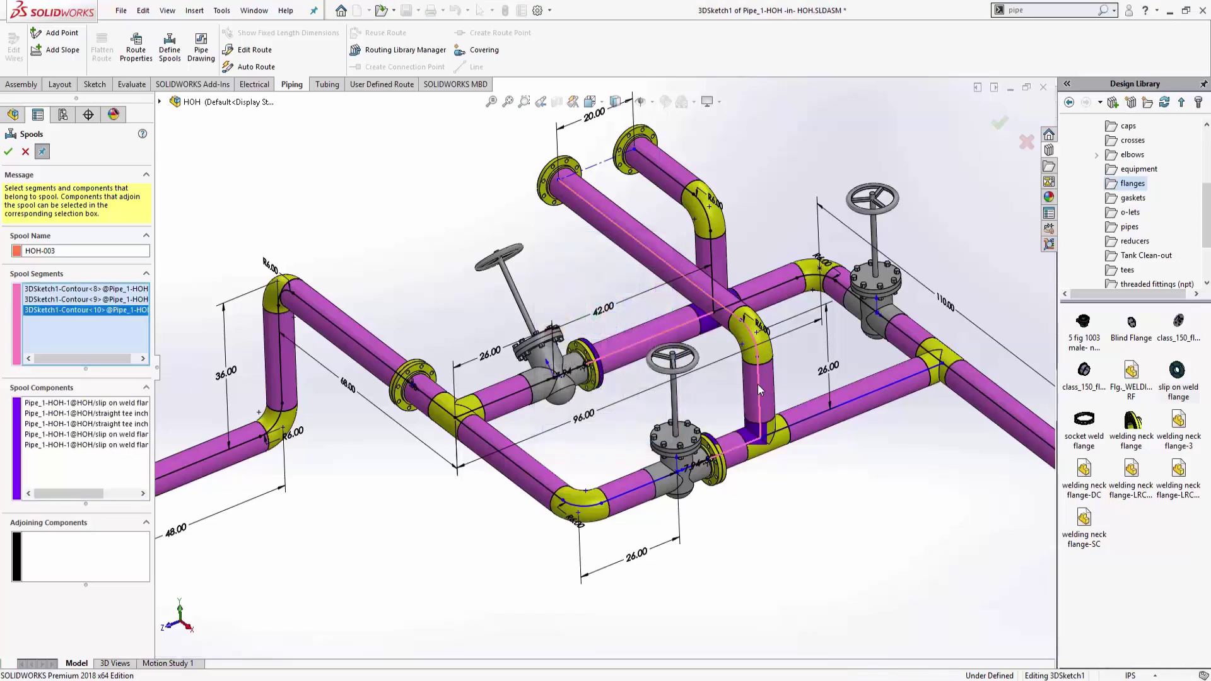
pyautogui.click(710, 252)
pyautogui.click(767, 286)
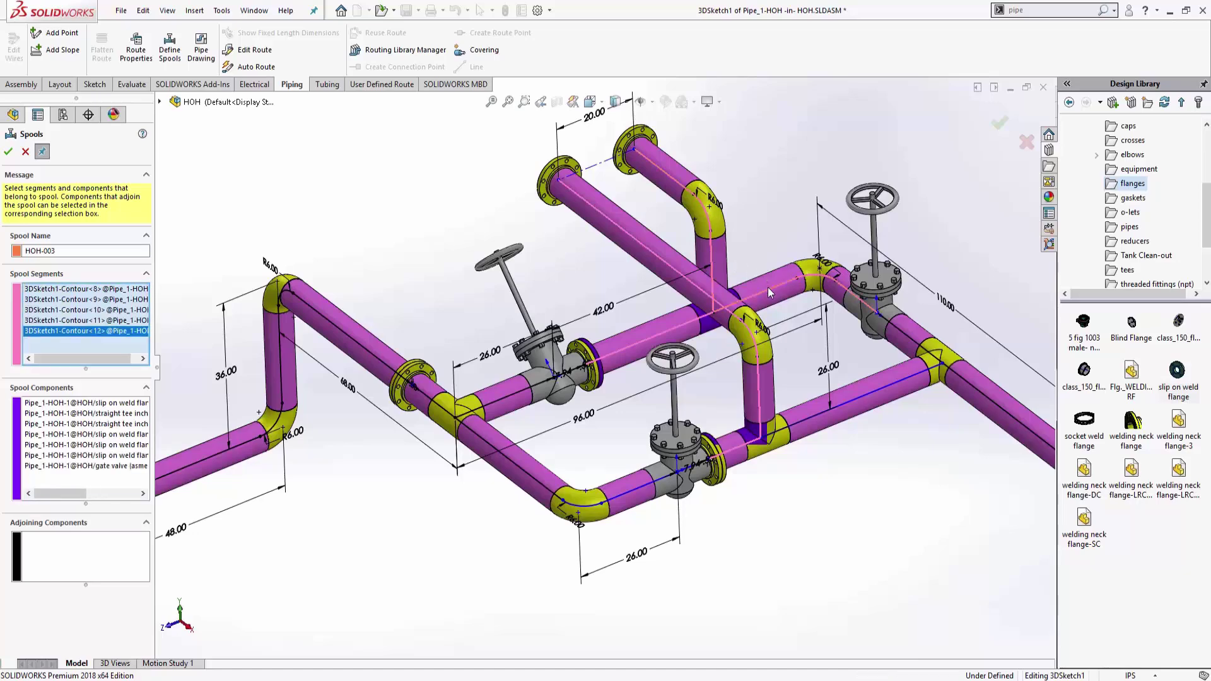
pyautogui.click(899, 336)
pyautogui.click(891, 388)
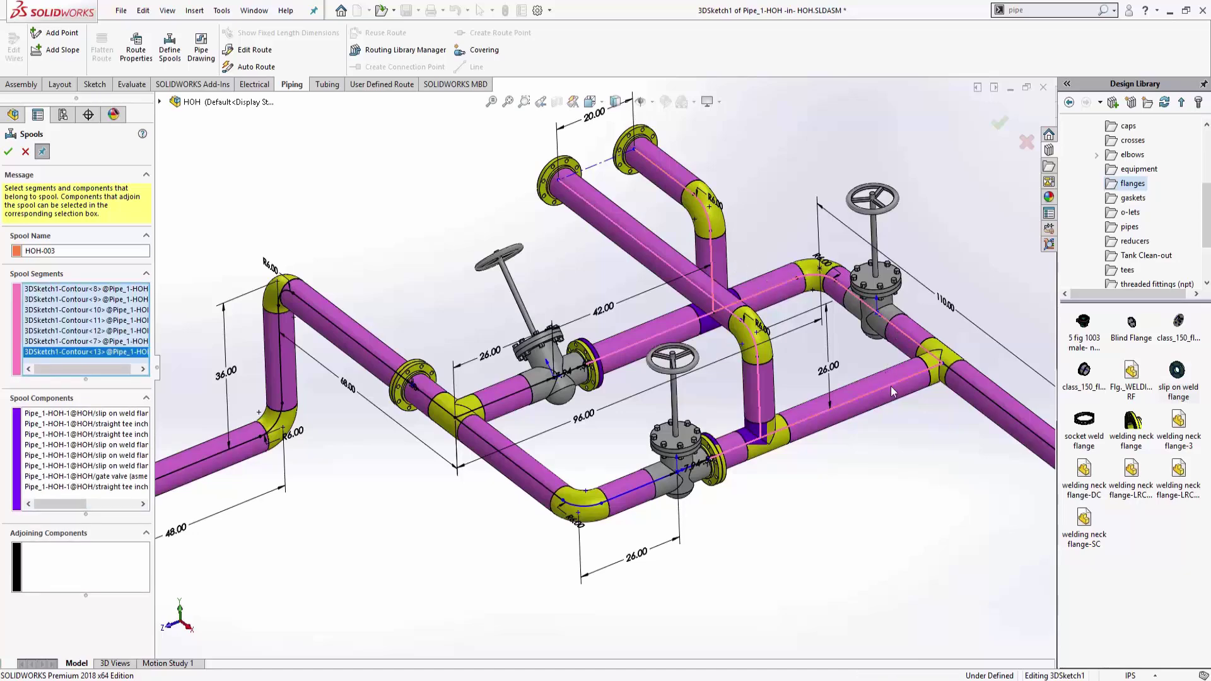
pyautogui.click(955, 381)
pyautogui.scroll(-5, 921, 373)
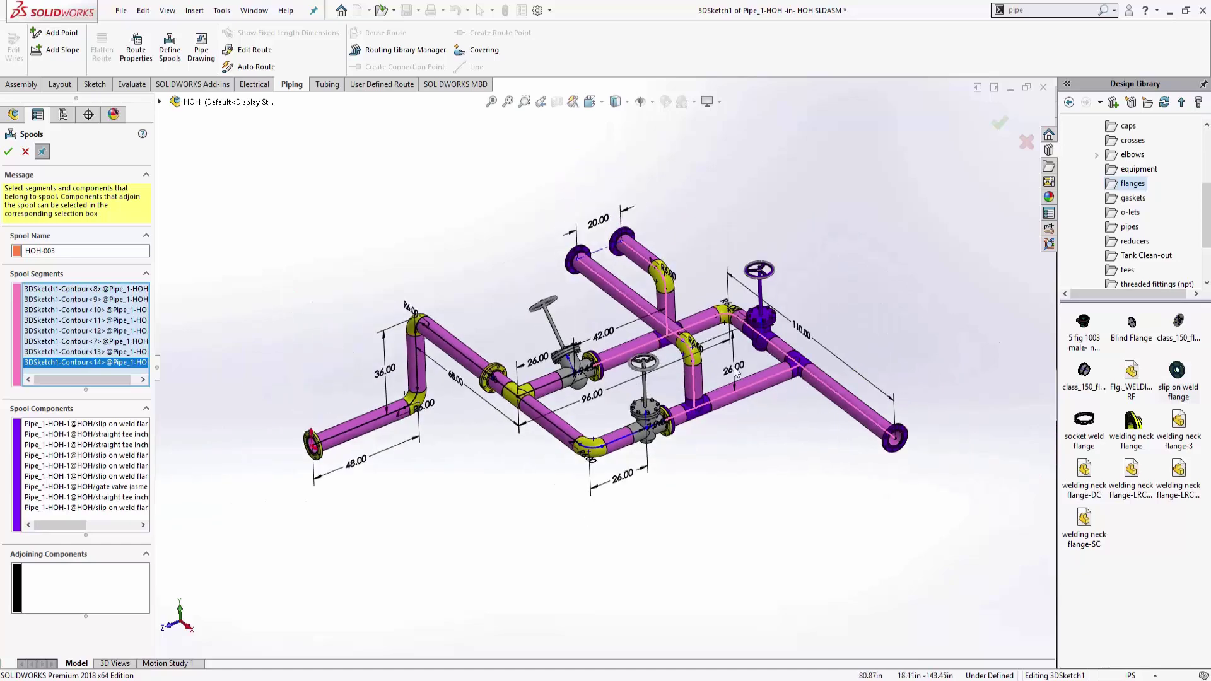
pyautogui.click(92, 449)
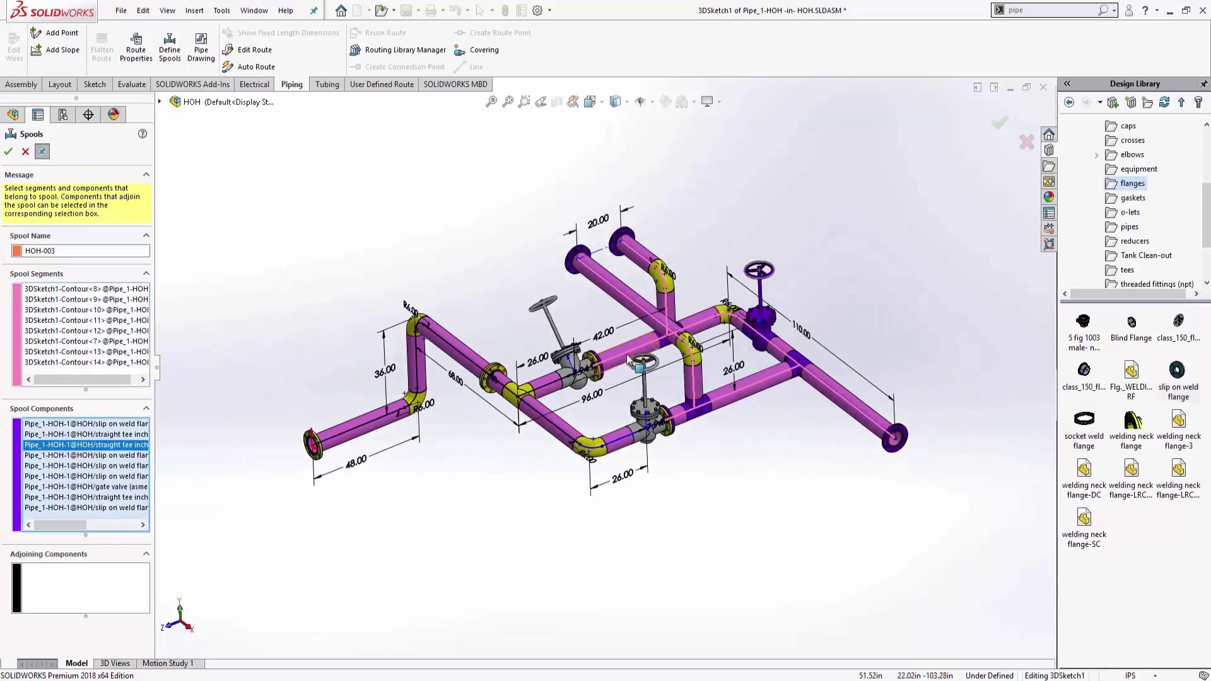
pyautogui.scroll(-2, 669, 385)
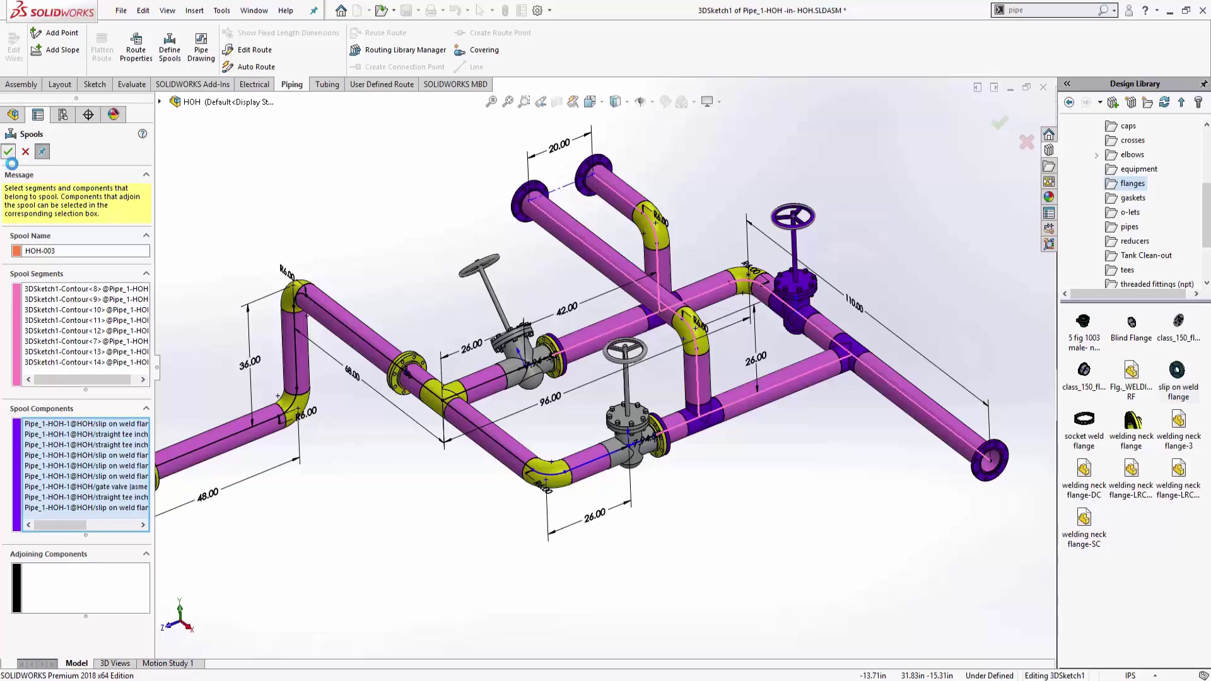
pyautogui.click(25, 152)
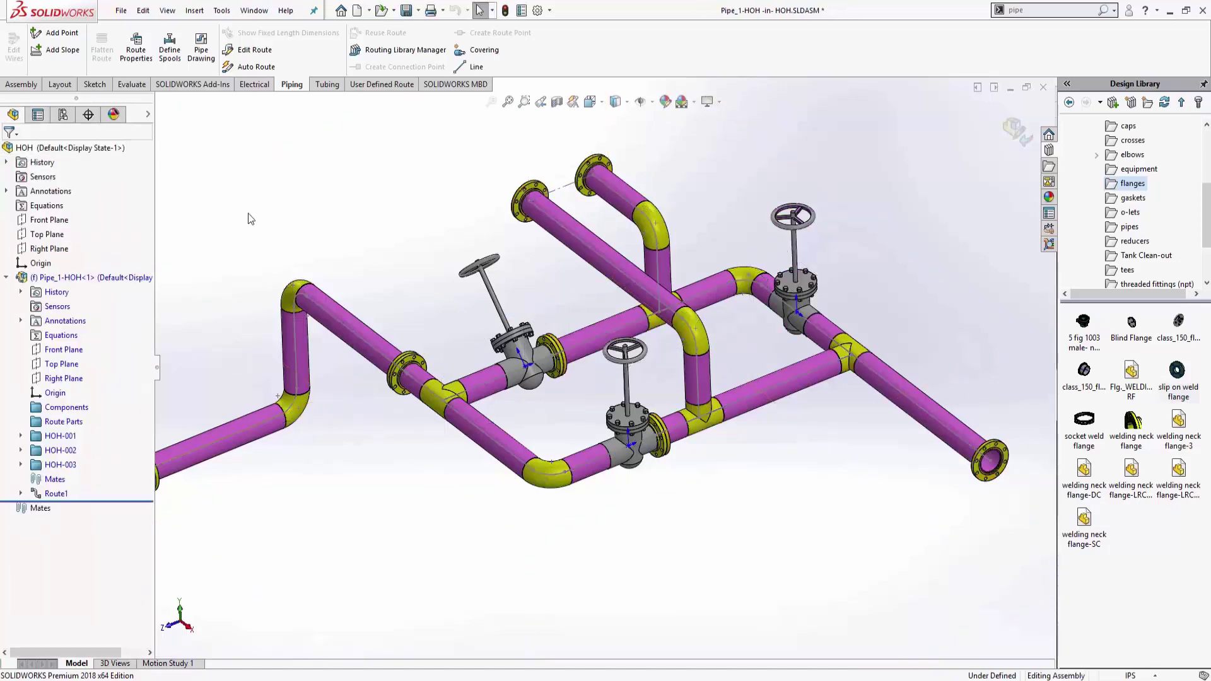
# Check spools HOH-002 and HOH-003 in the tree, deselect them, and leave route editing
pyautogui.rightClick(41, 453)
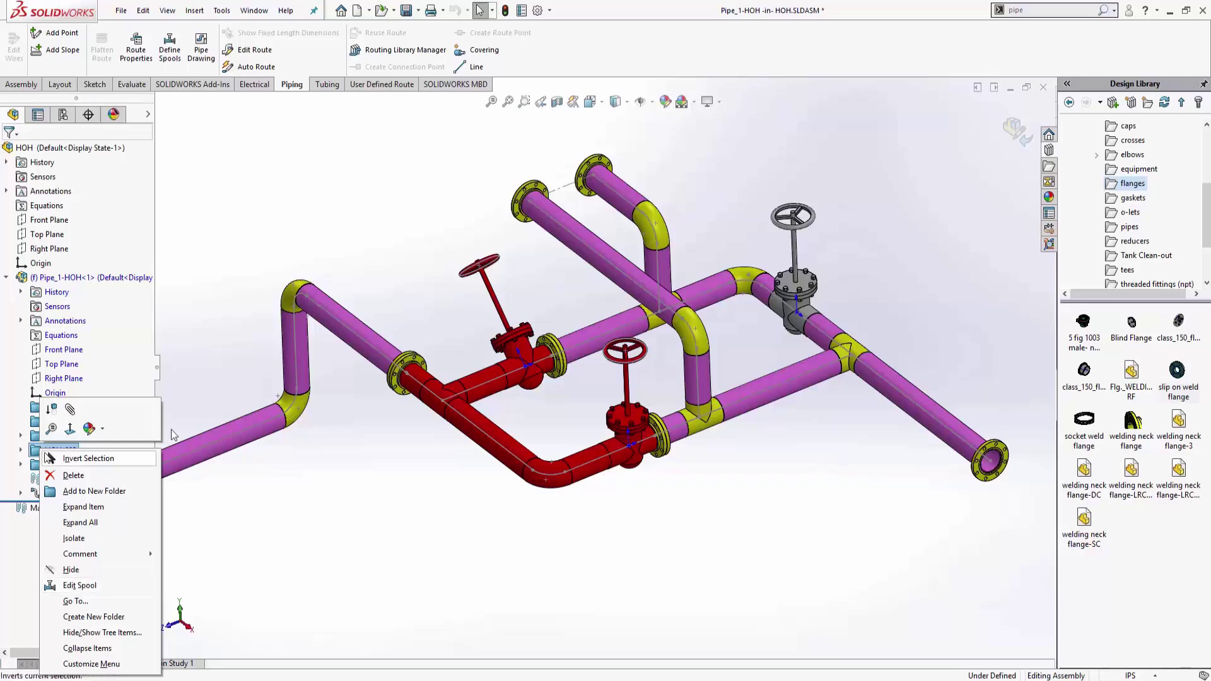
pyautogui.click(243, 320)
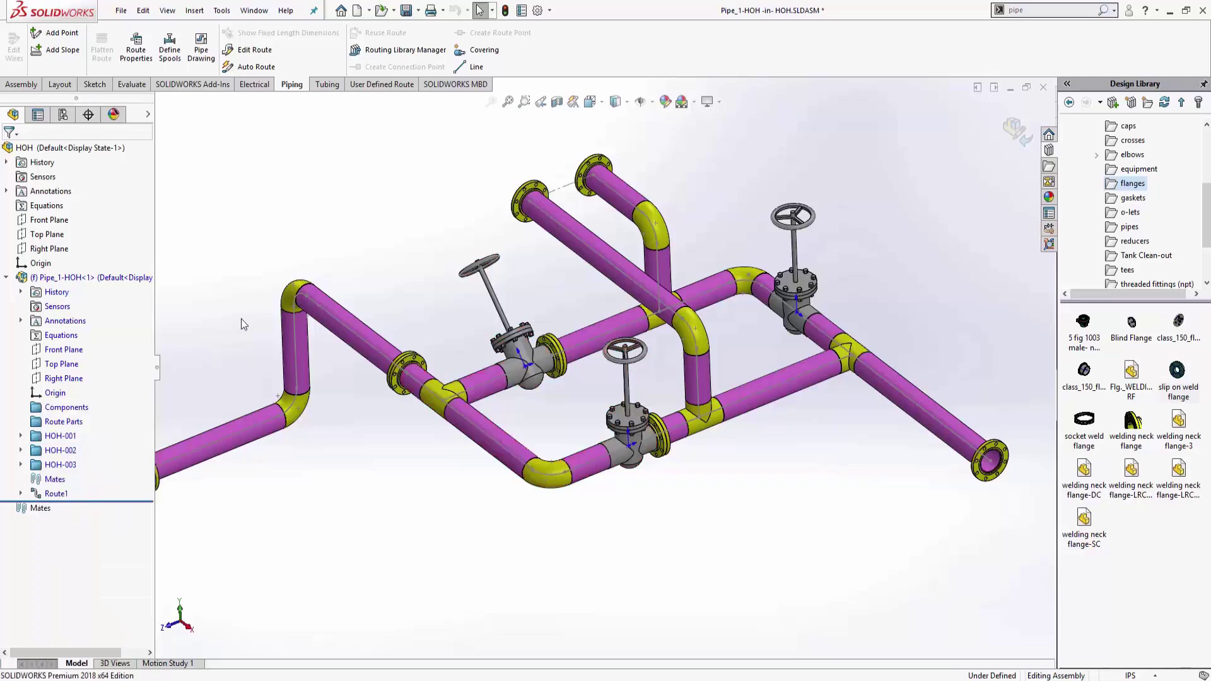
pyautogui.click(56, 450)
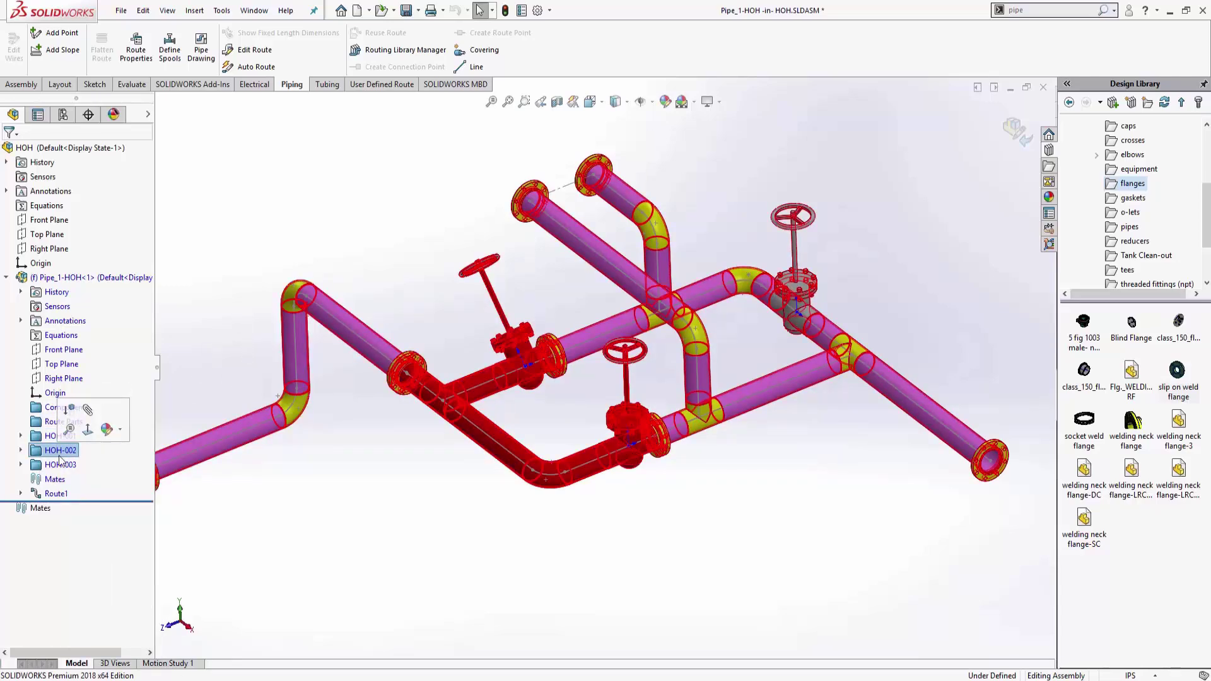
pyautogui.click(60, 465)
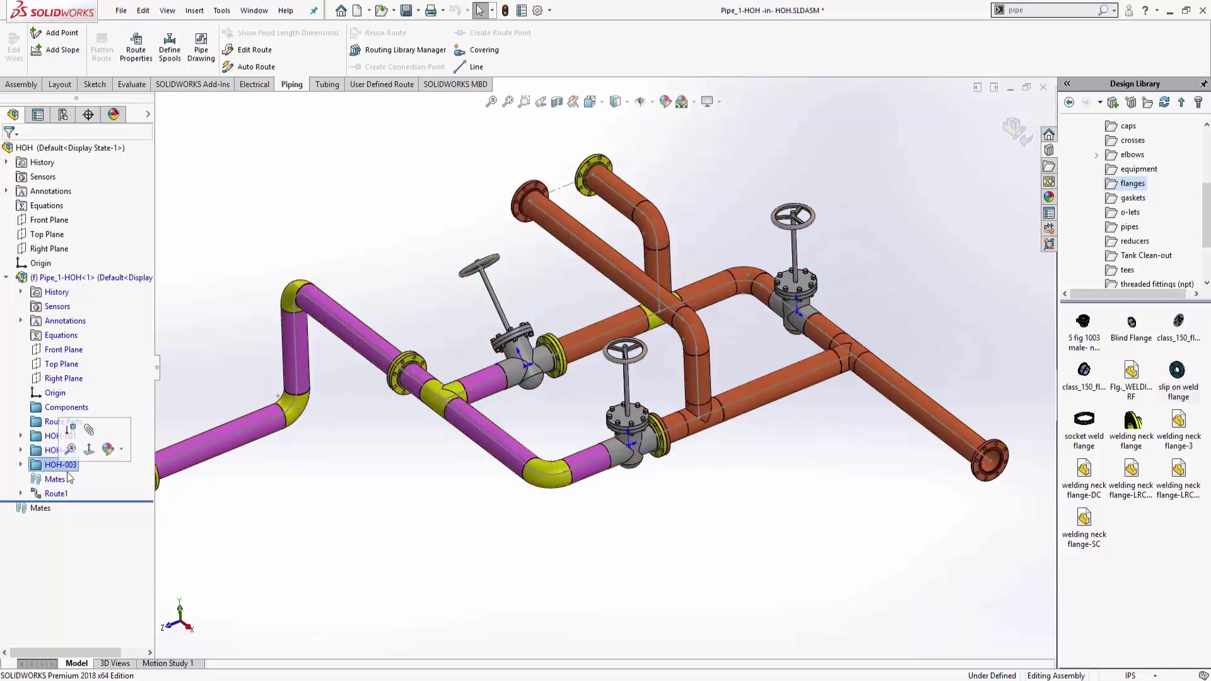
pyautogui.click(256, 306)
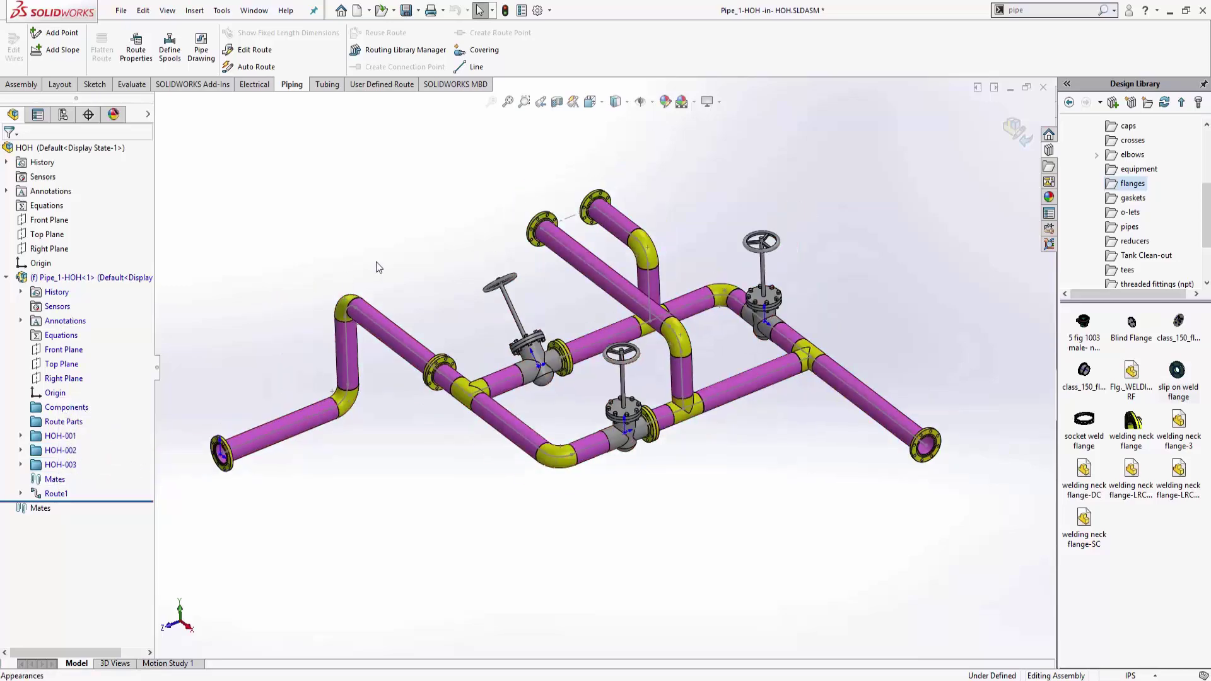
pyautogui.press('f')
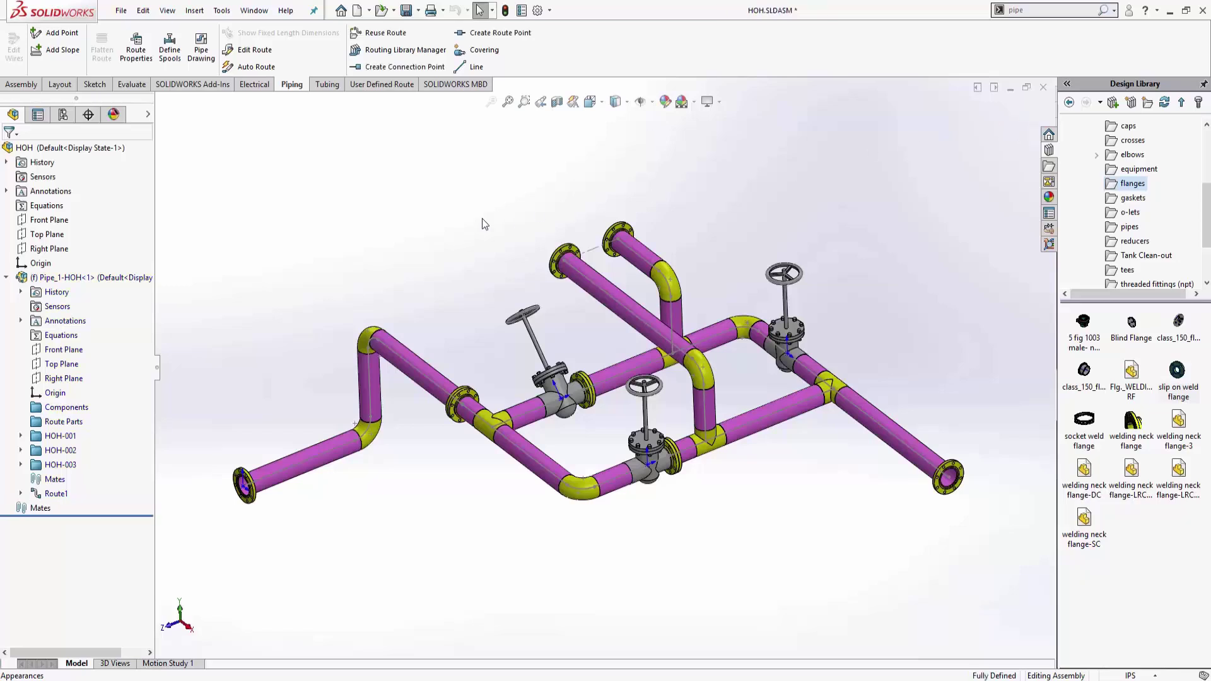
# Start a Pipe Drawing of Pipe_1-HOH with spools HOH-001, HOH-002 and HOH-003 selected
pyautogui.click(45, 279)
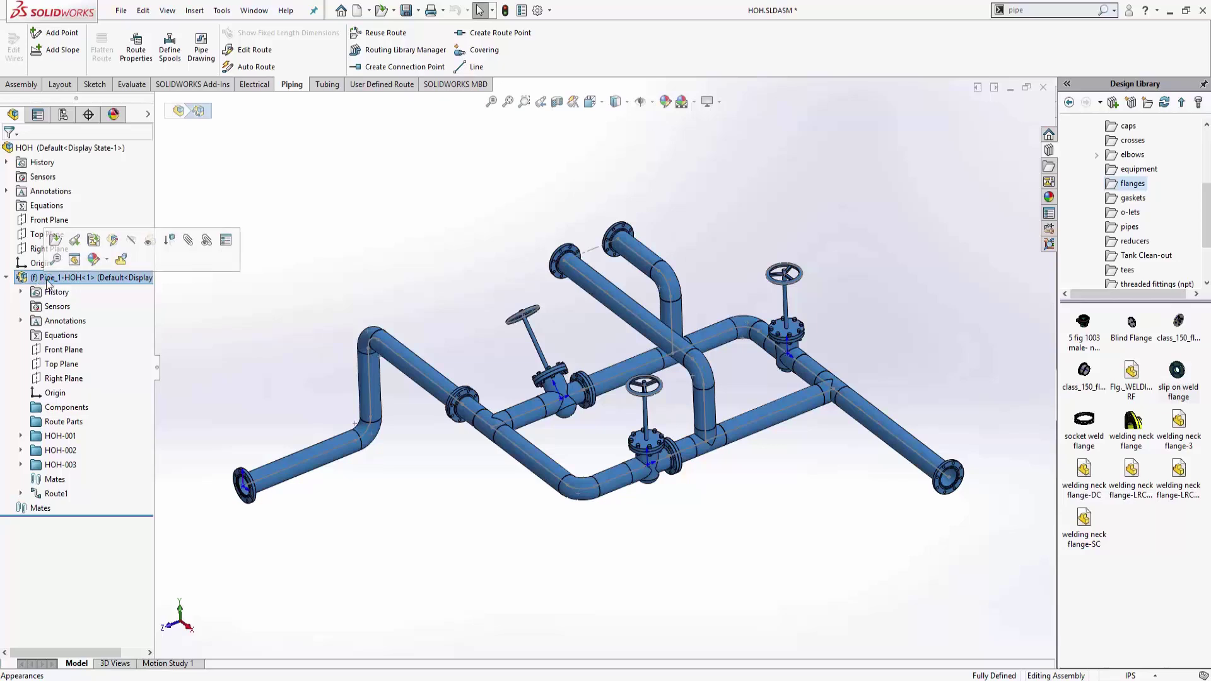
pyautogui.click(206, 48)
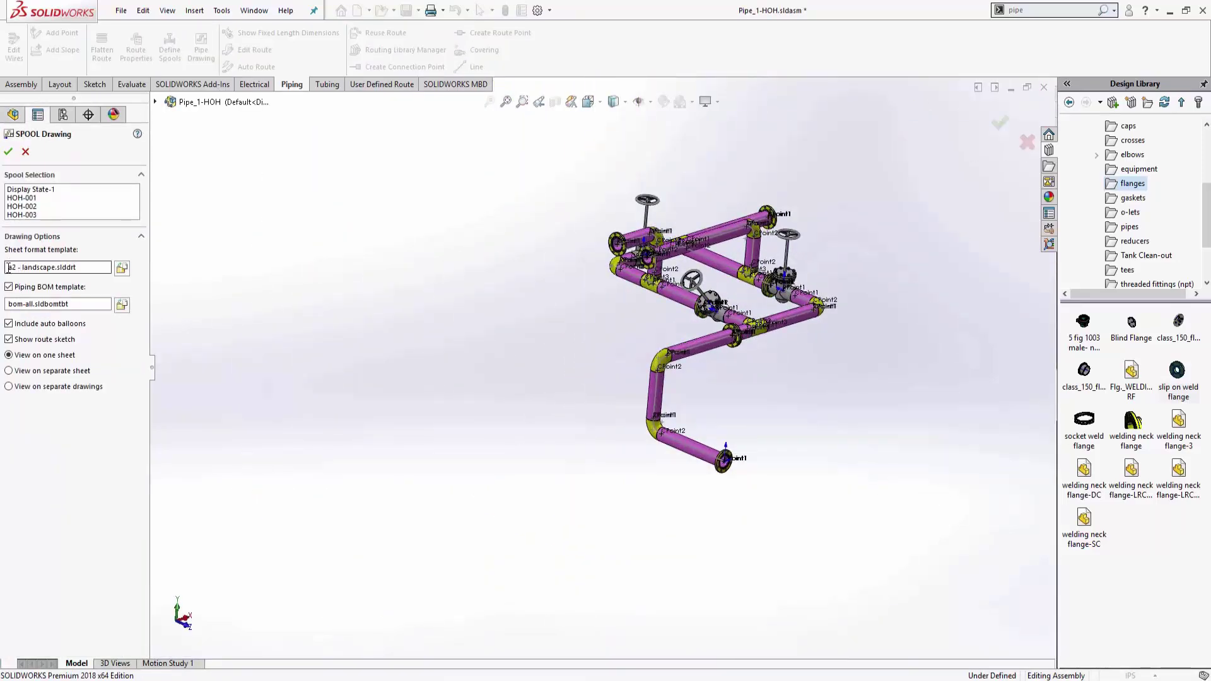
pyautogui.click(22, 198)
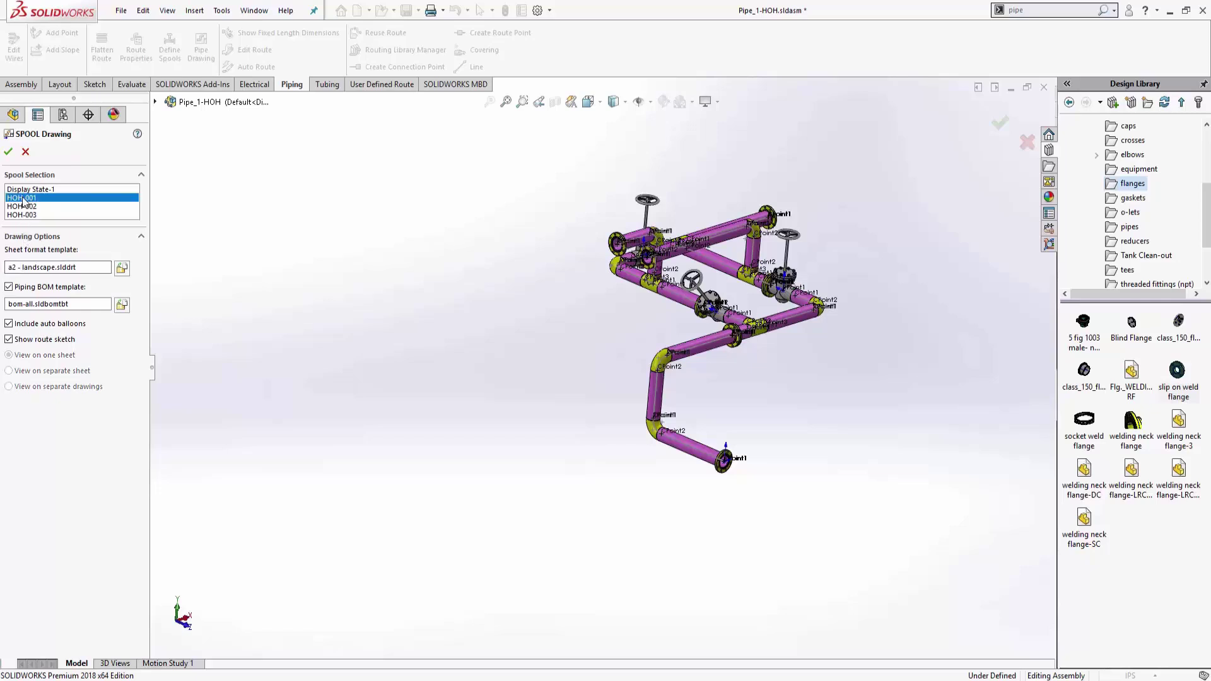
pyautogui.keyDown('ctrl'); pyautogui.click(25, 209); pyautogui.keyUp('ctrl')
pyautogui.keyDown('ctrl'); pyautogui.click(28, 216); pyautogui.keyUp('ctrl')
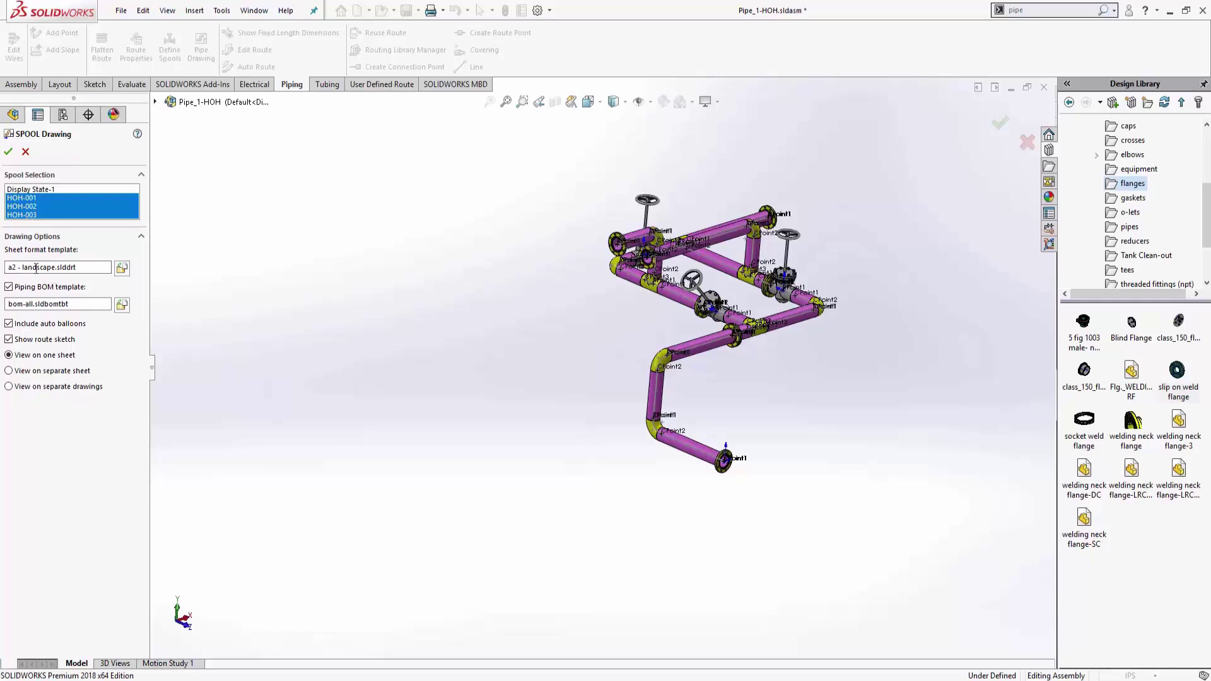
# Use C - ansi - Landscape sheets and the Bom-Piping template, one spool per sheet
pyautogui.click(122, 267)
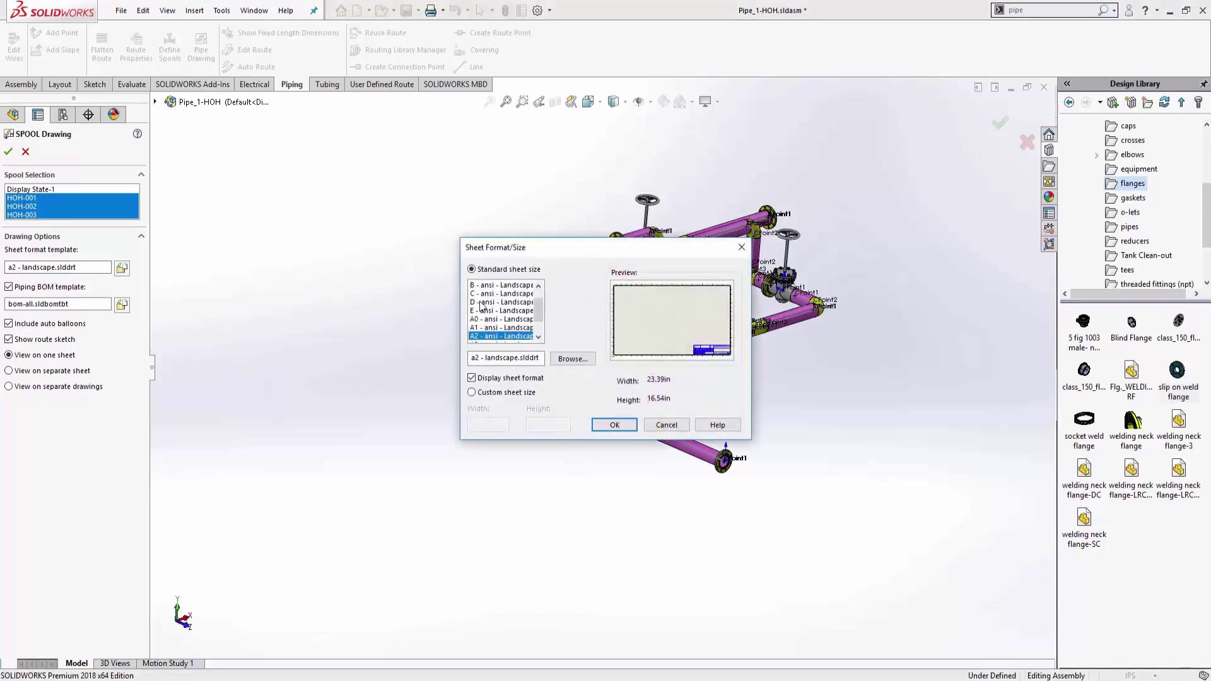
pyautogui.click(501, 294)
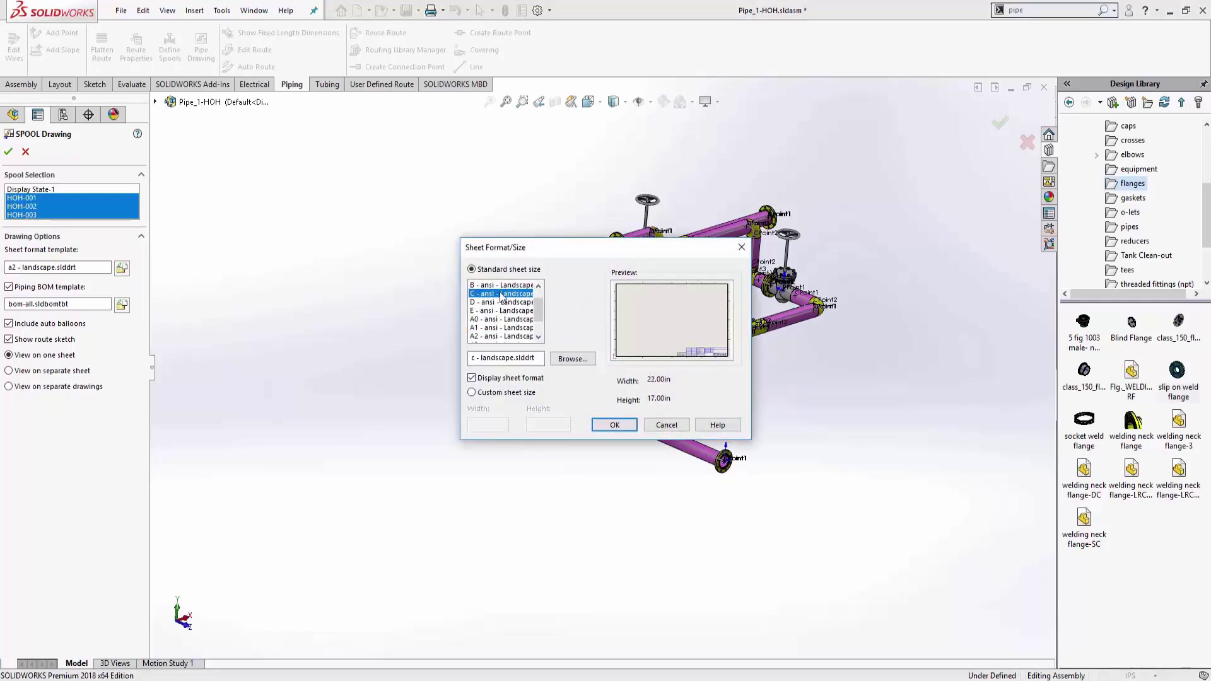
pyautogui.click(615, 424)
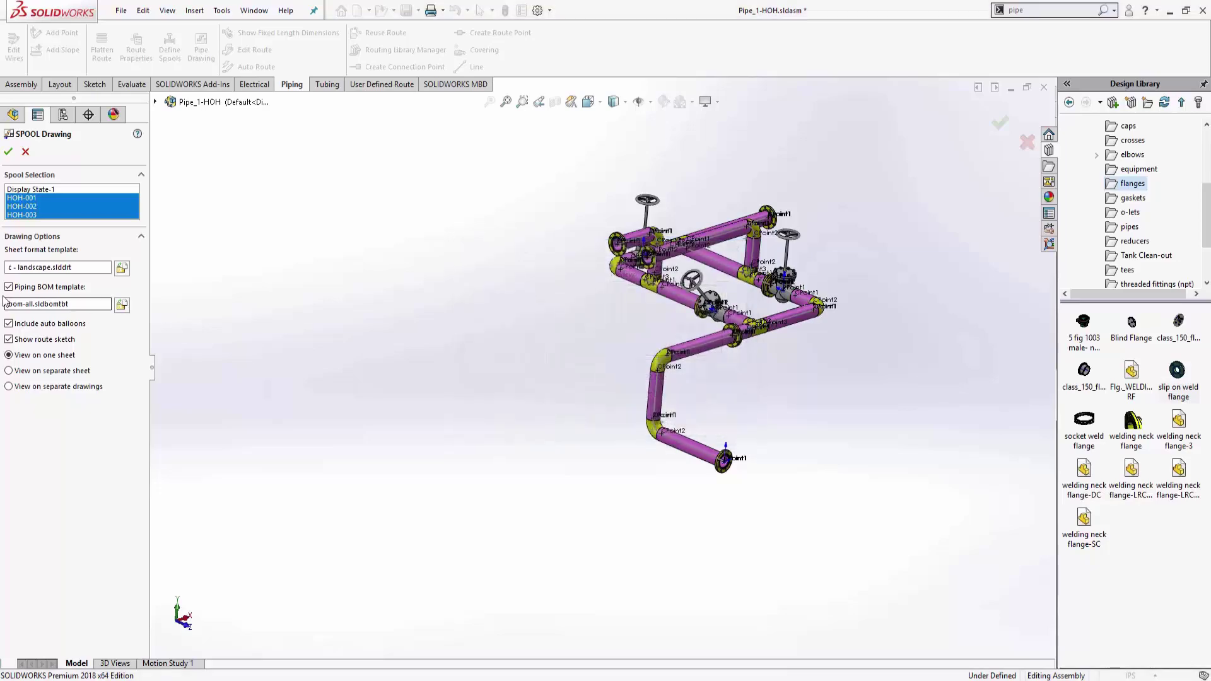
pyautogui.click(122, 304)
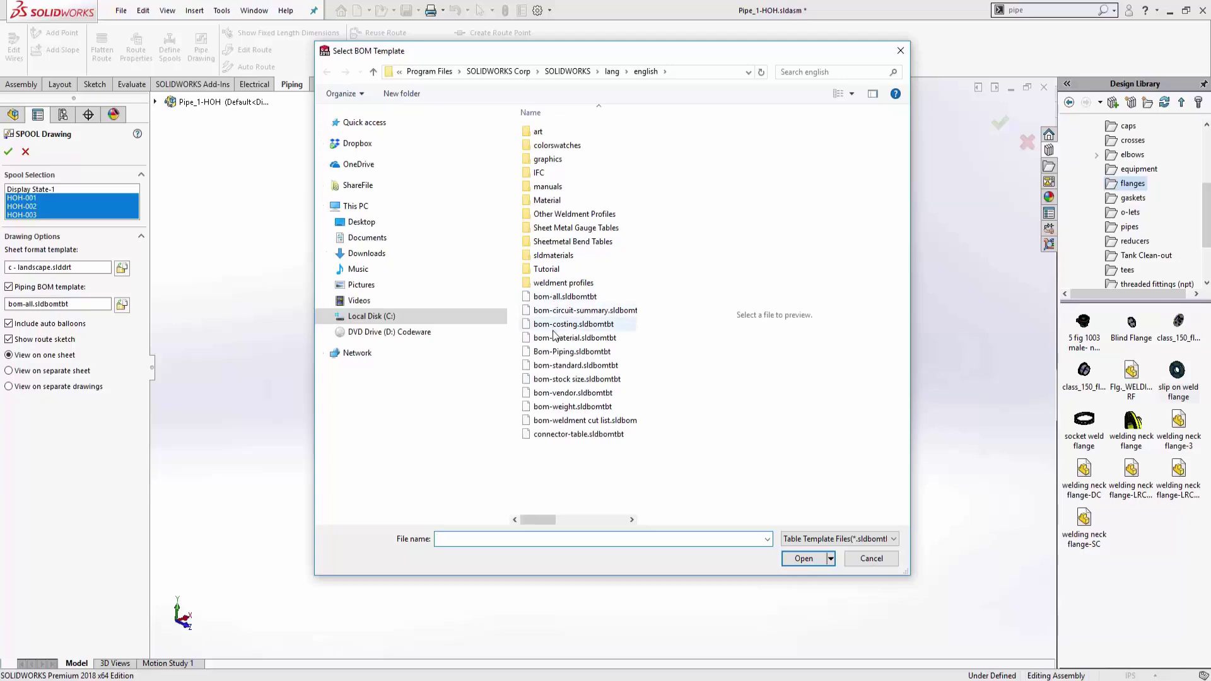
pyautogui.click(558, 354)
pyautogui.click(832, 558)
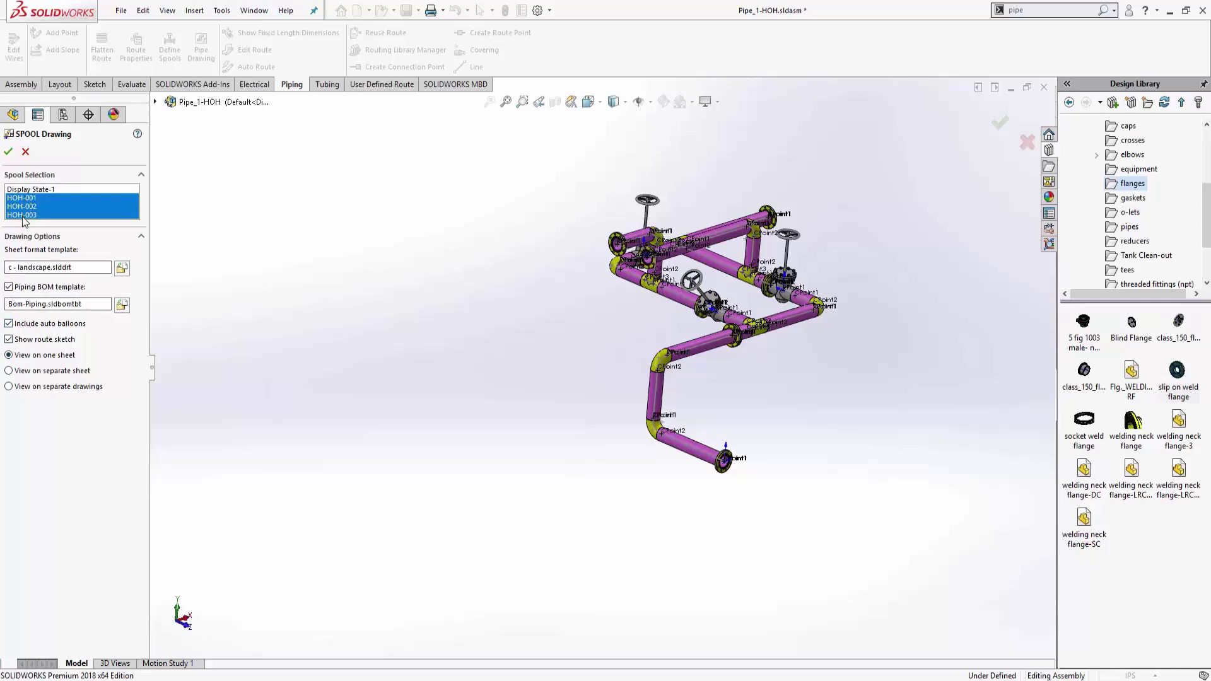
pyautogui.click(11, 372)
pyautogui.click(8, 151)
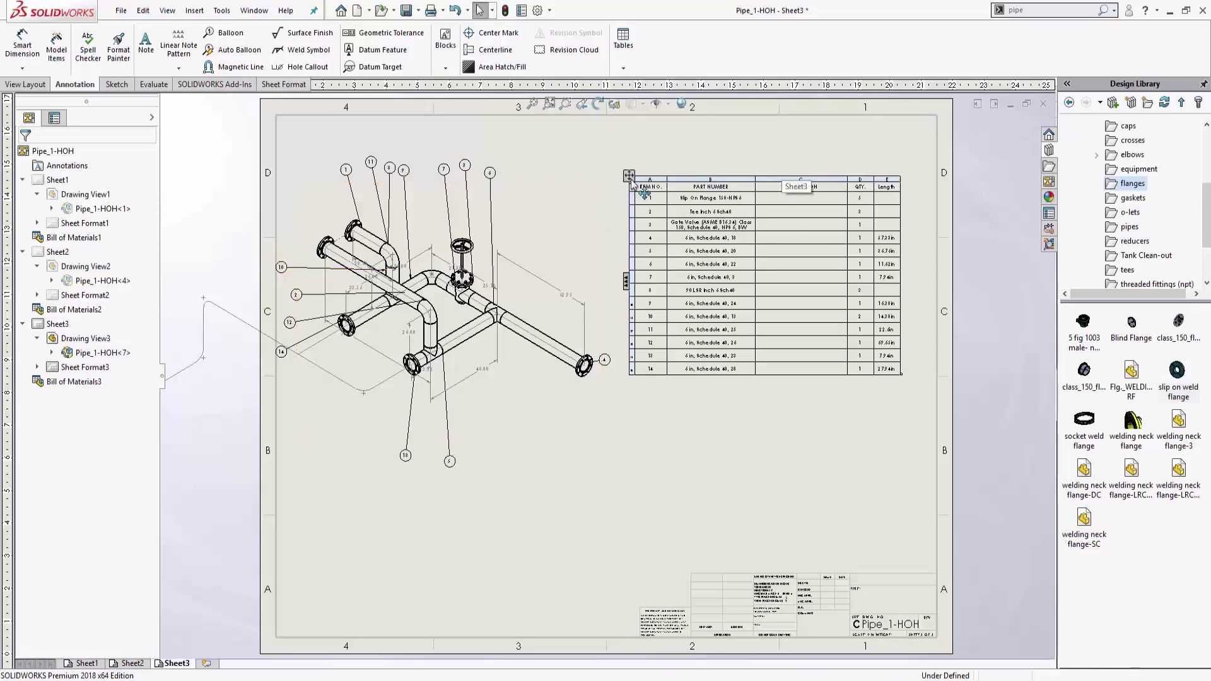
# Move the BOM table to Sheet3's top-right corner and shift the spool view right
pyautogui.moveTo(631, 182); pyautogui.dragTo(656, 126)
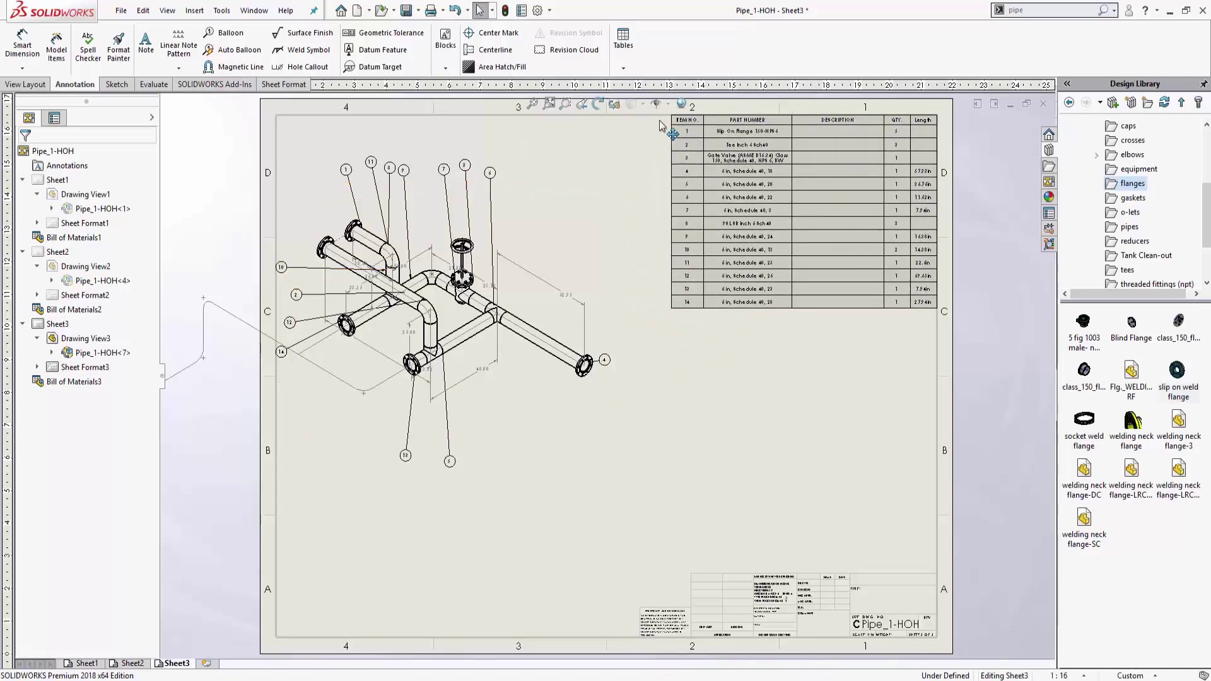
pyautogui.click(661, 126)
pyautogui.moveTo(523, 194)
pyautogui.mouseDown()
pyautogui.moveTo(580, 215)
pyautogui.moveTo(631, 253)
pyautogui.moveTo(606, 246)
pyautogui.moveTo(666, 279)
pyautogui.mouseUp()
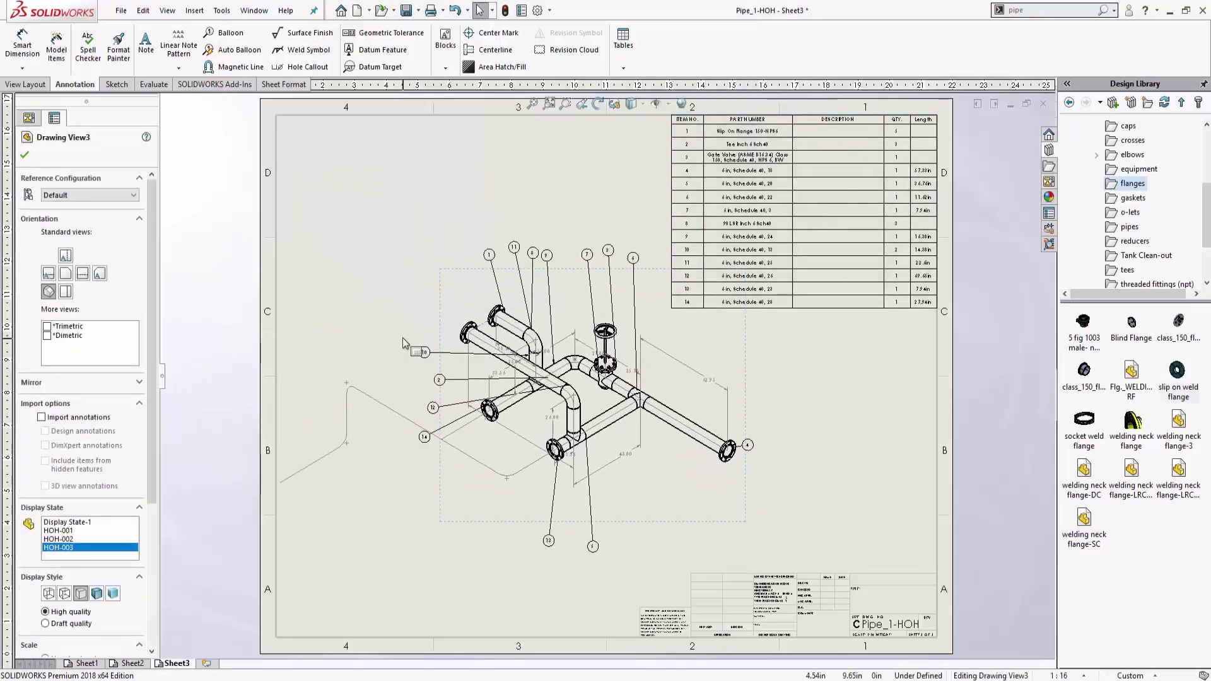
# Hide the stray route sketch line, then try and cancel the Centerline tool
pyautogui.click(380, 408)
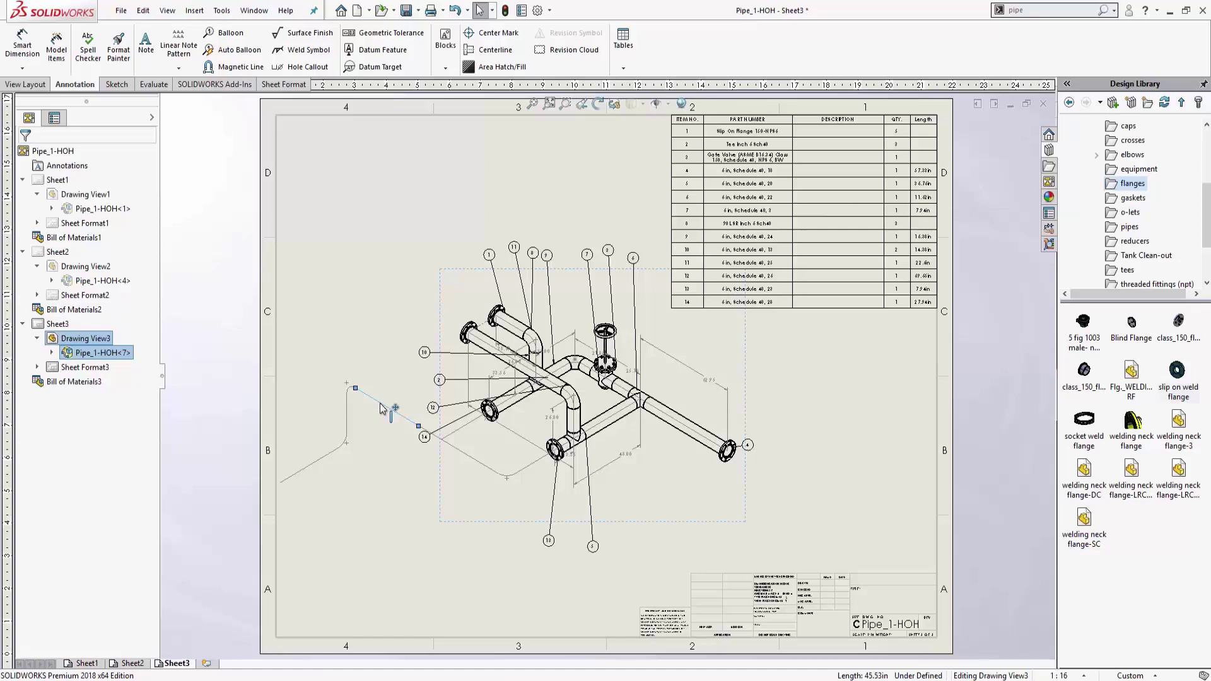
pyautogui.rightClick(380, 408)
pyautogui.click(409, 511)
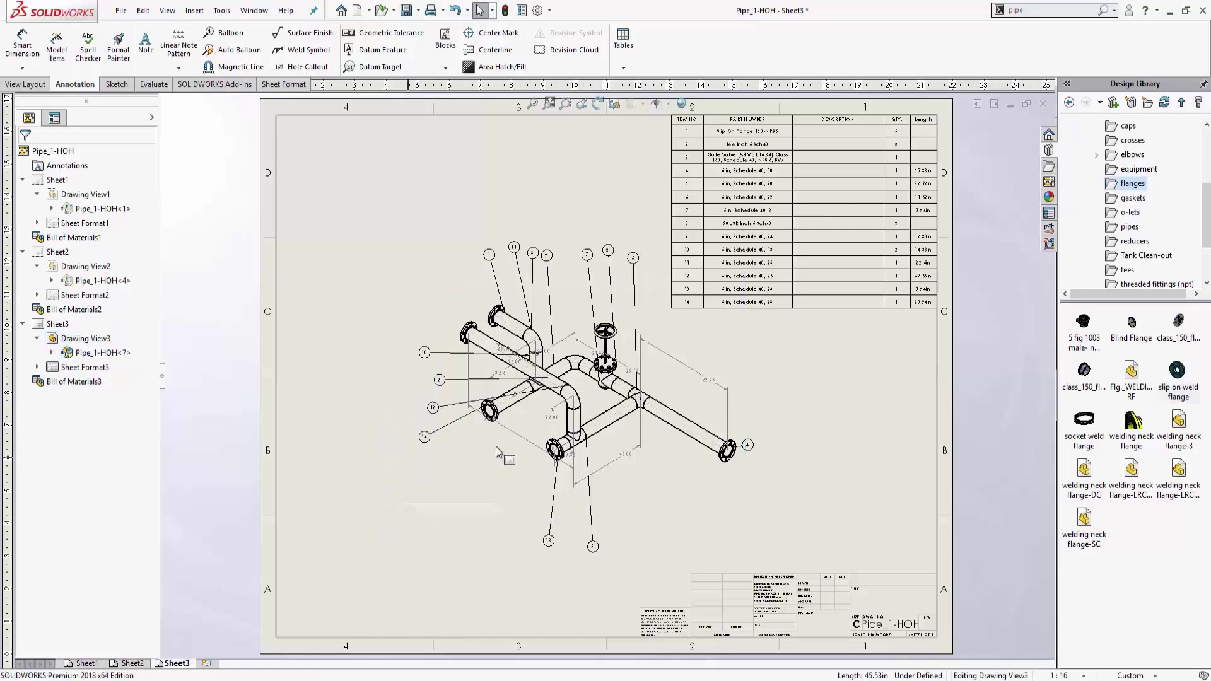
pyautogui.scroll(-3, 699, 402)
pyautogui.scroll(-1, 669, 445)
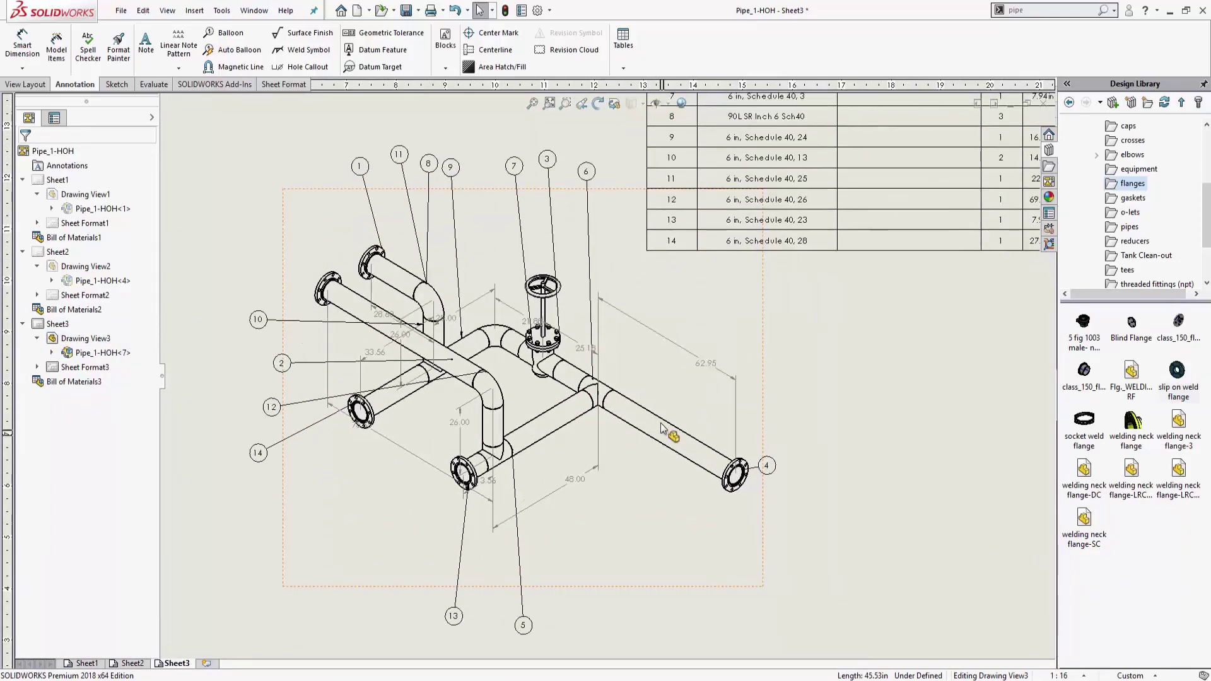
pyautogui.click(496, 50)
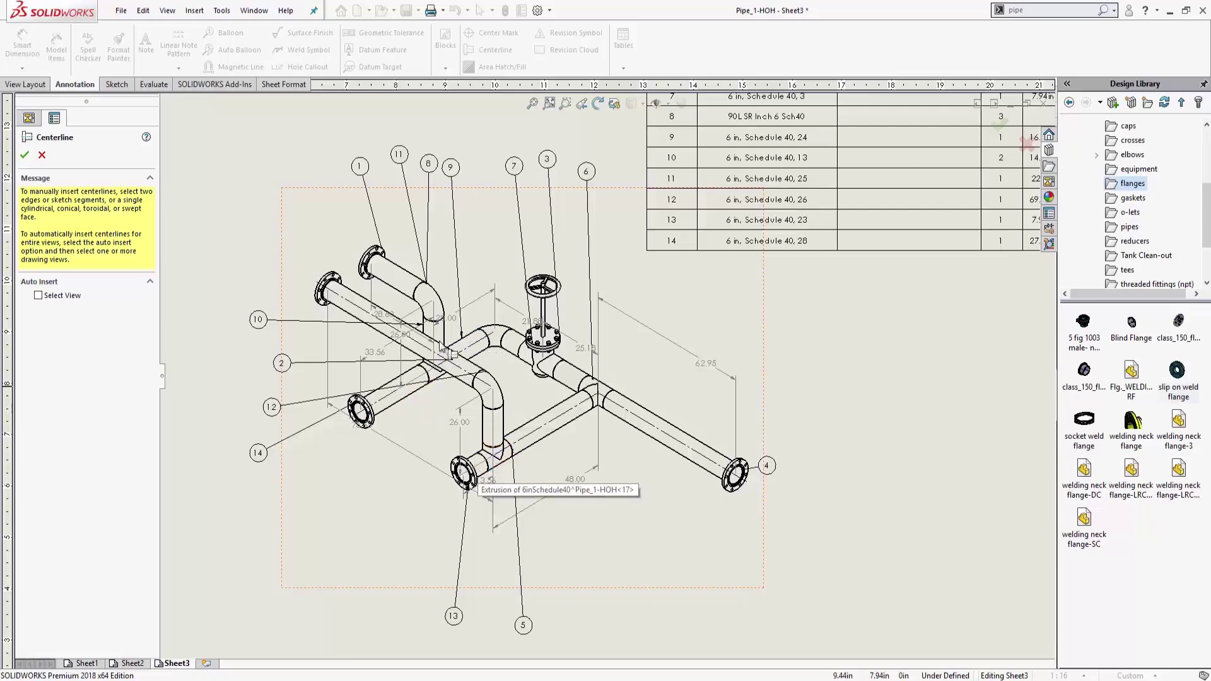
pyautogui.click(25, 155)
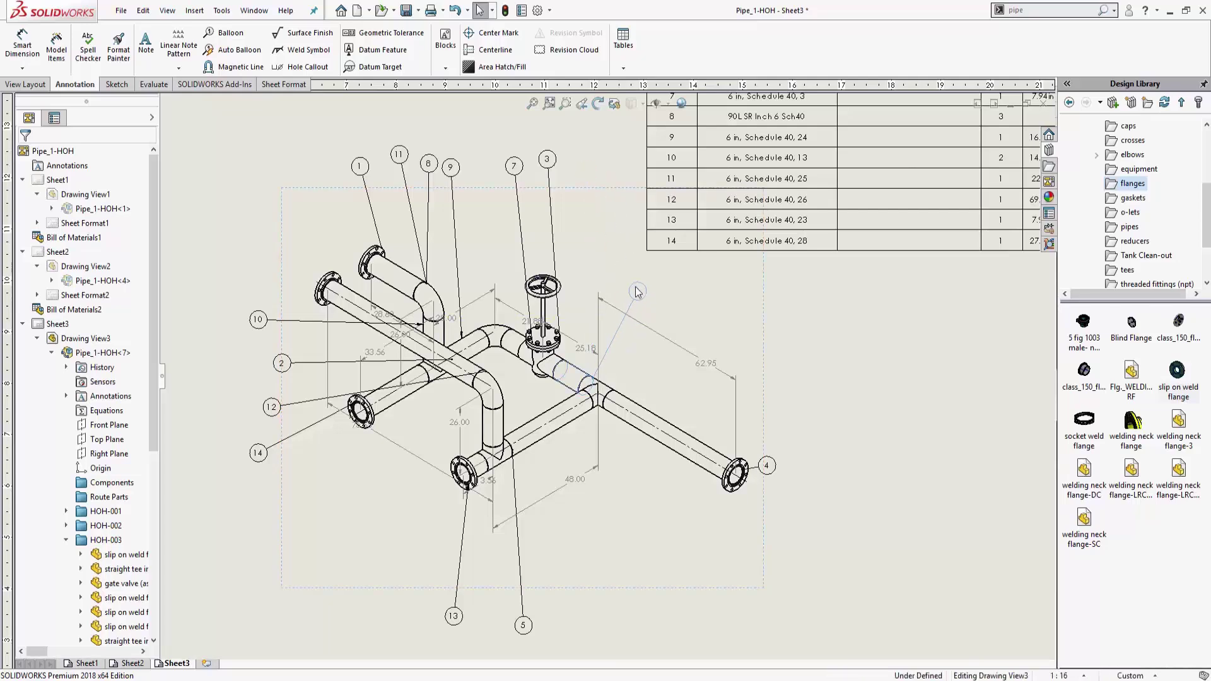
# Lower balloons 6, 3 and 7 and align them along a diagonal magnetic line
pyautogui.moveTo(587, 171); pyautogui.dragTo(626, 275)
pyautogui.moveTo(547, 159); pyautogui.dragTo(585, 239)
pyautogui.moveTo(521, 171); pyautogui.dragTo(545, 216)
pyautogui.press('Escape')
pyautogui.click(235, 67)
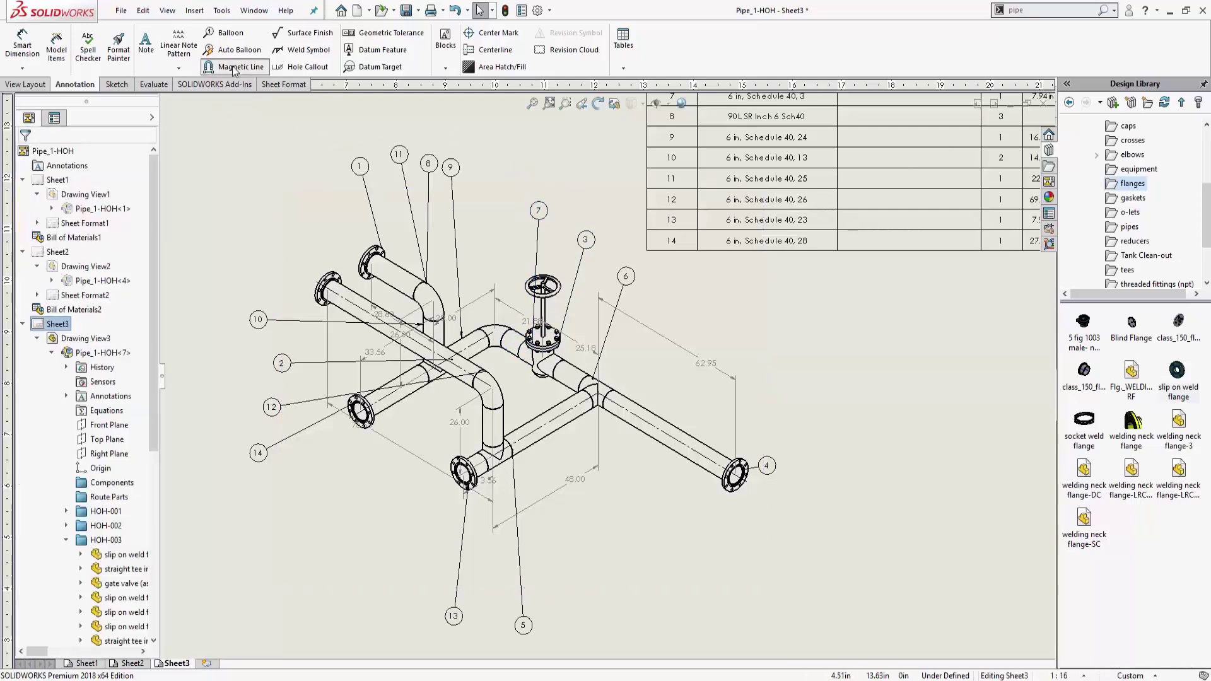
pyautogui.click(524, 173)
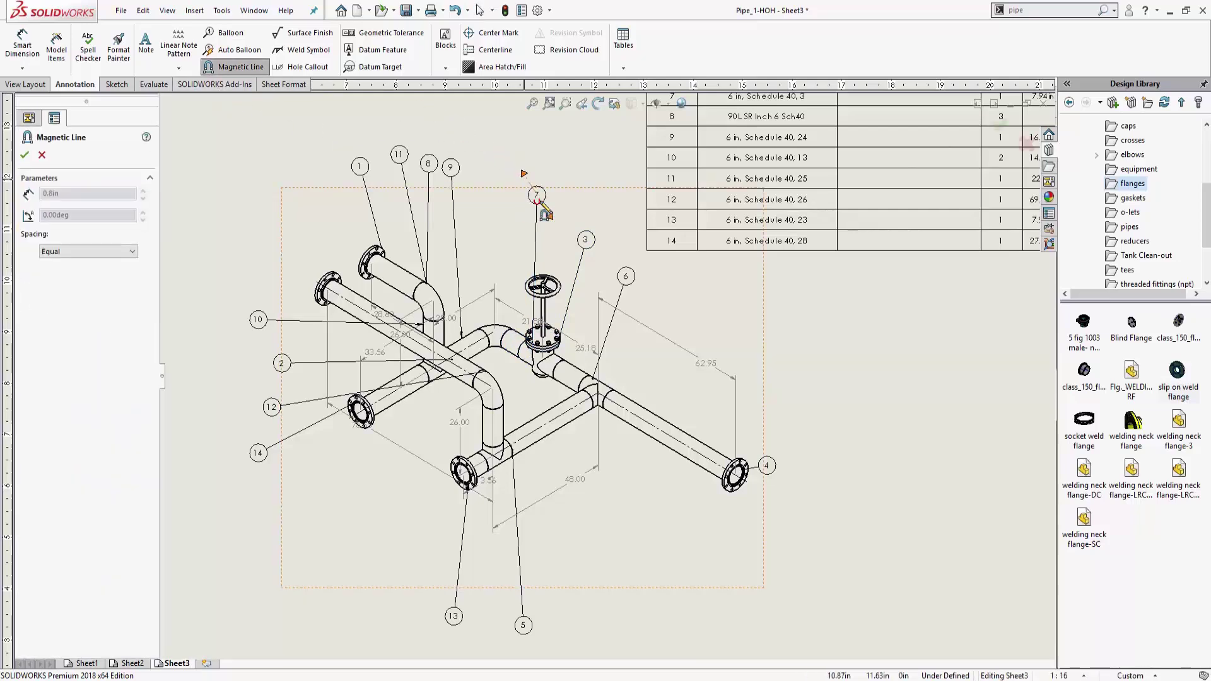
pyautogui.click(670, 285)
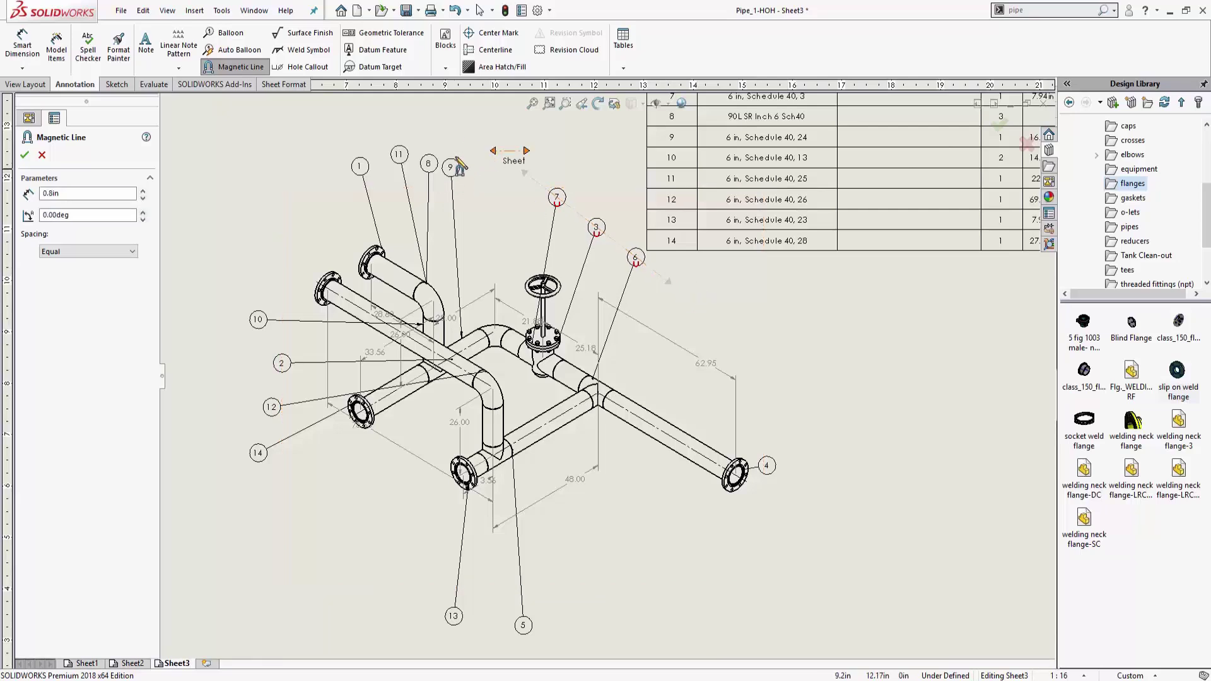
pyautogui.press('Escape')
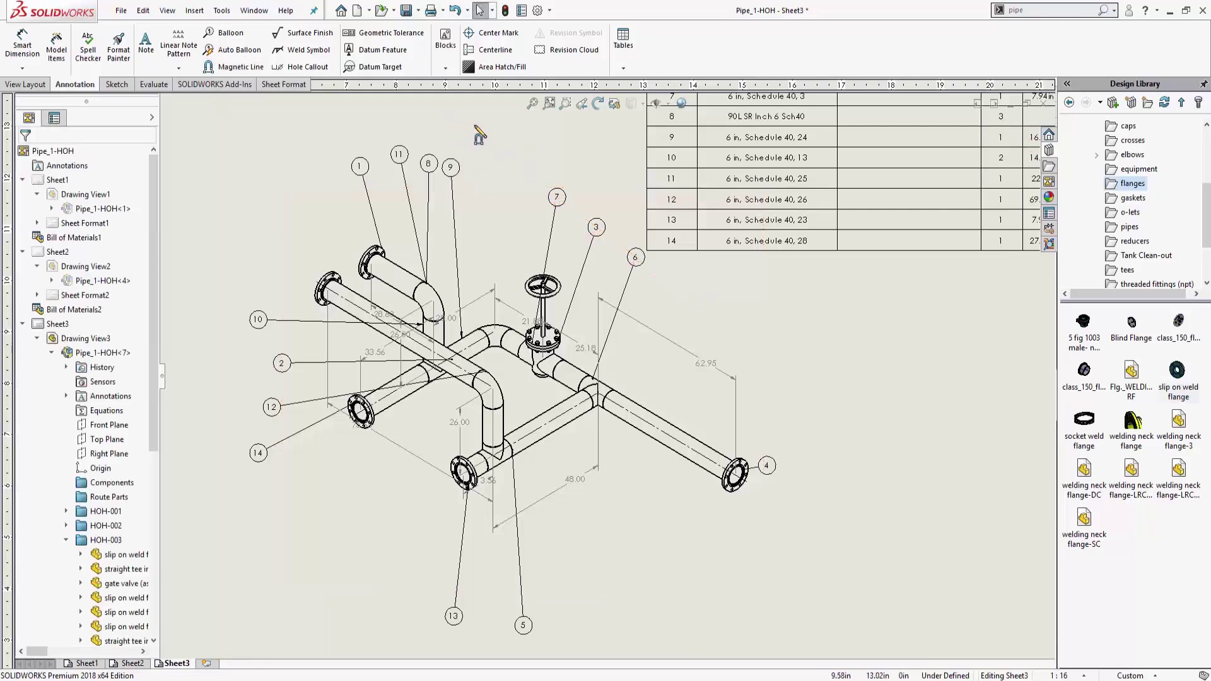
# Line up balloons 1, 11, 8 and 9 in a horizontal row above the pipes
pyautogui.click(556, 197)
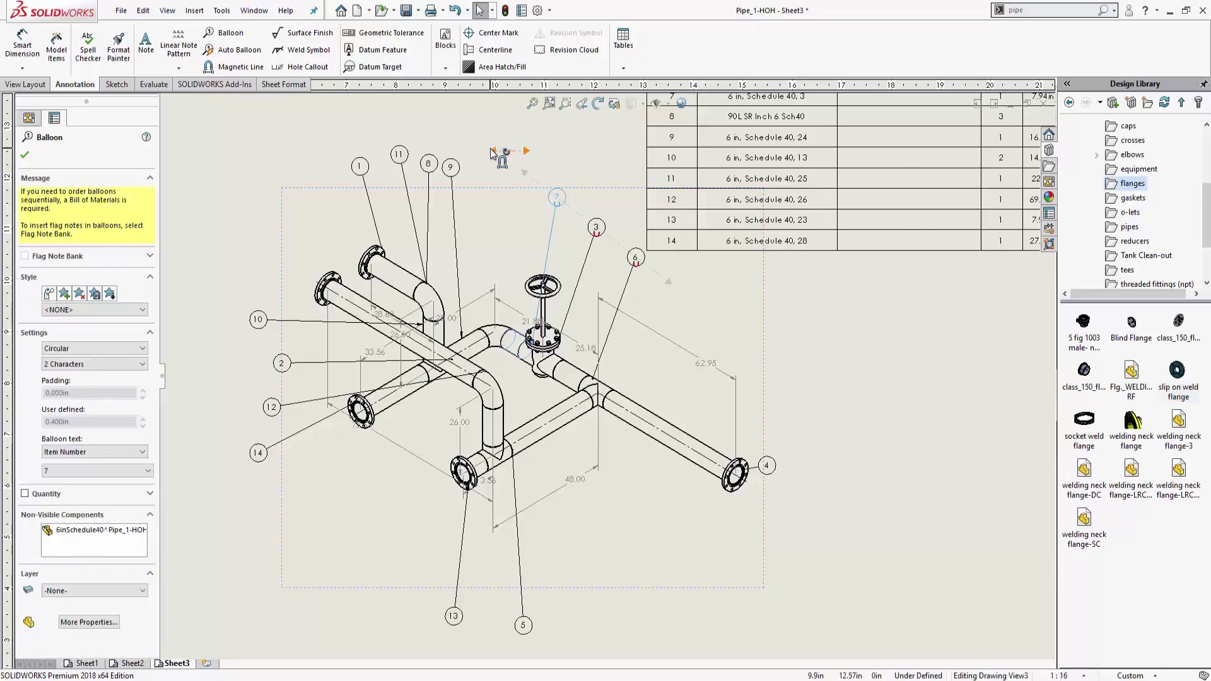
pyautogui.moveTo(493, 151); pyautogui.dragTo(305, 151)
pyautogui.click(410, 151)
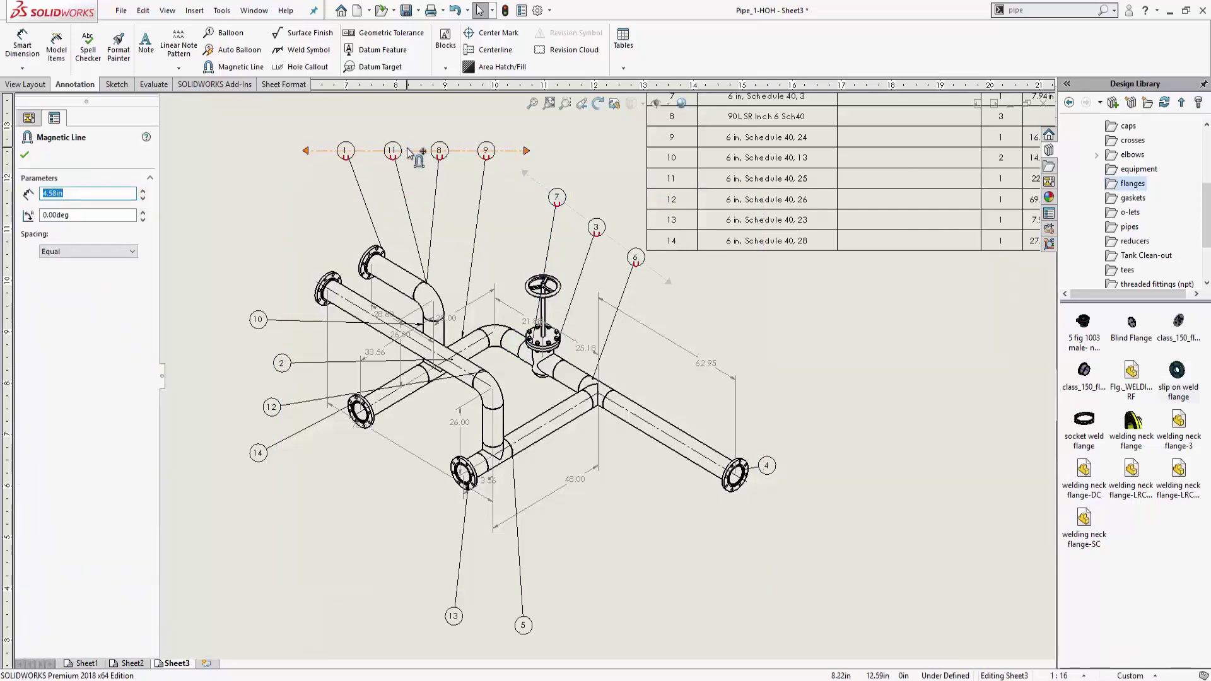
pyautogui.moveTo(410, 151); pyautogui.dragTo(388, 202)
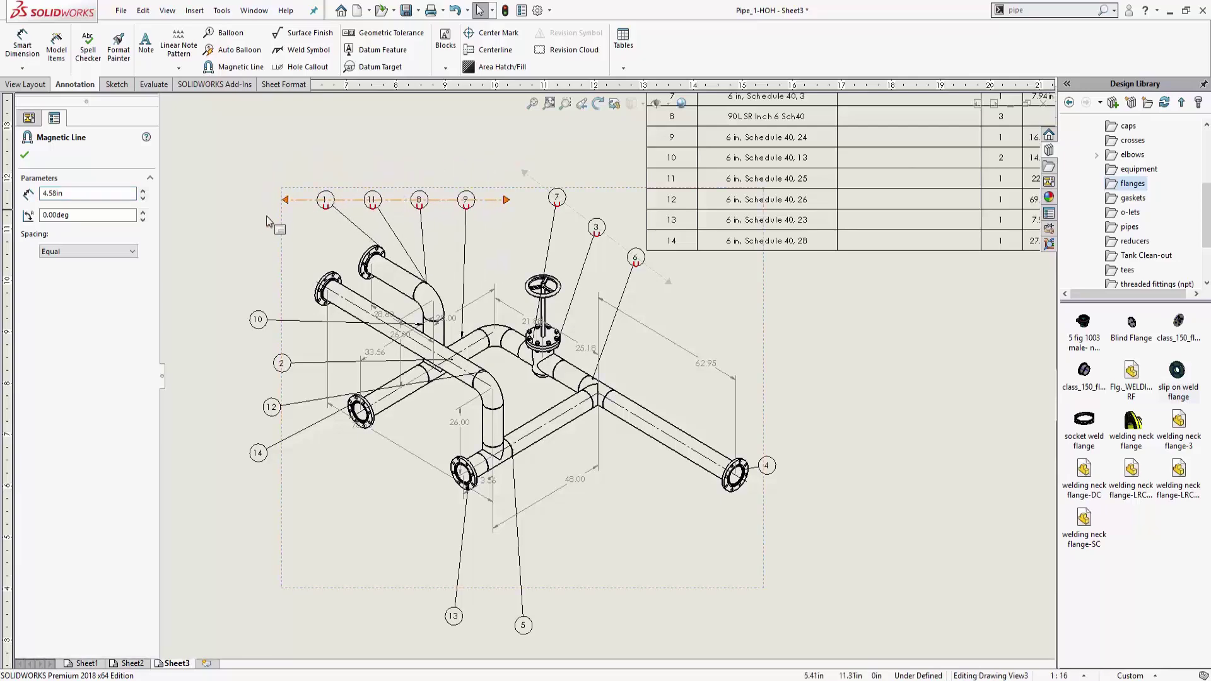
pyautogui.click(584, 303)
pyautogui.scroll(2, 814, 344)
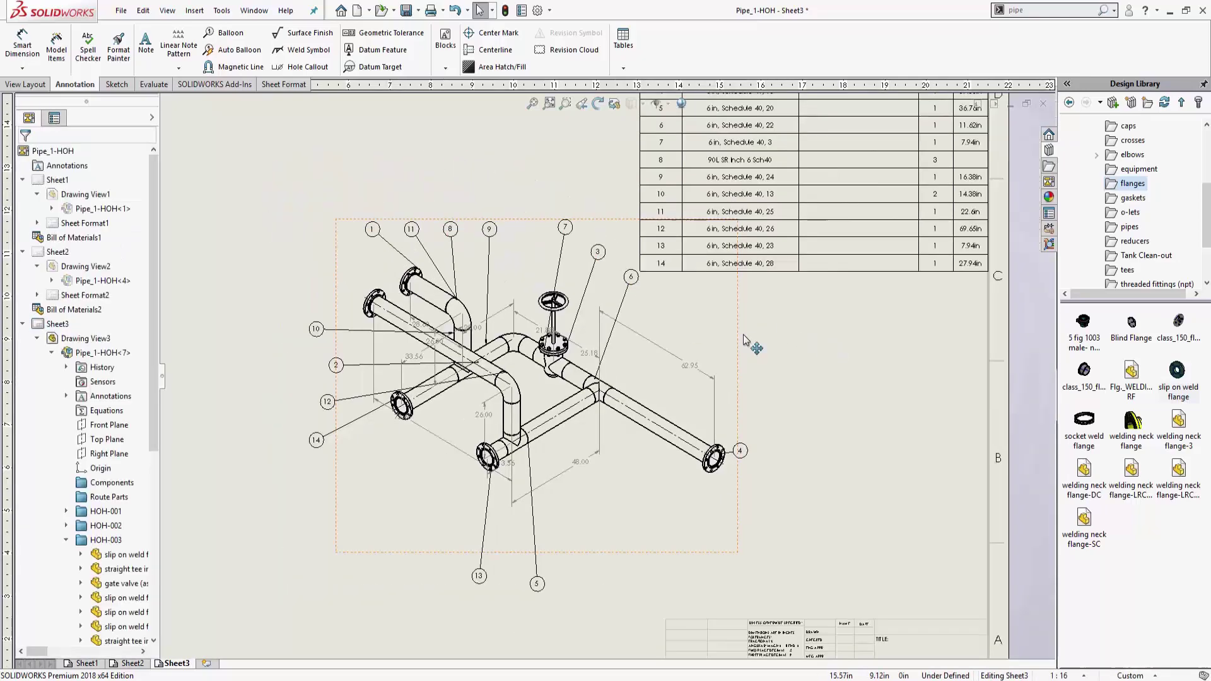
# On Sheet2, hide the dashed route sketch lines
pyautogui.click(133, 665)
pyautogui.scroll(-2, 634, 377)
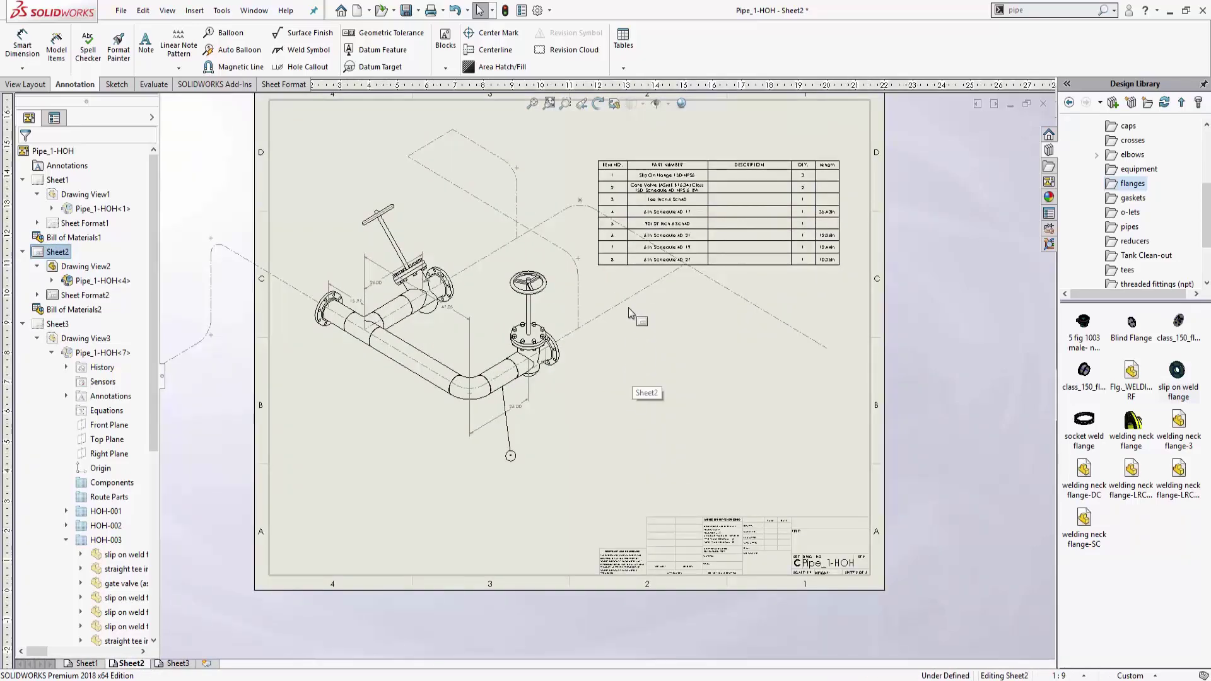
pyautogui.click(628, 301)
pyautogui.rightClick(628, 302)
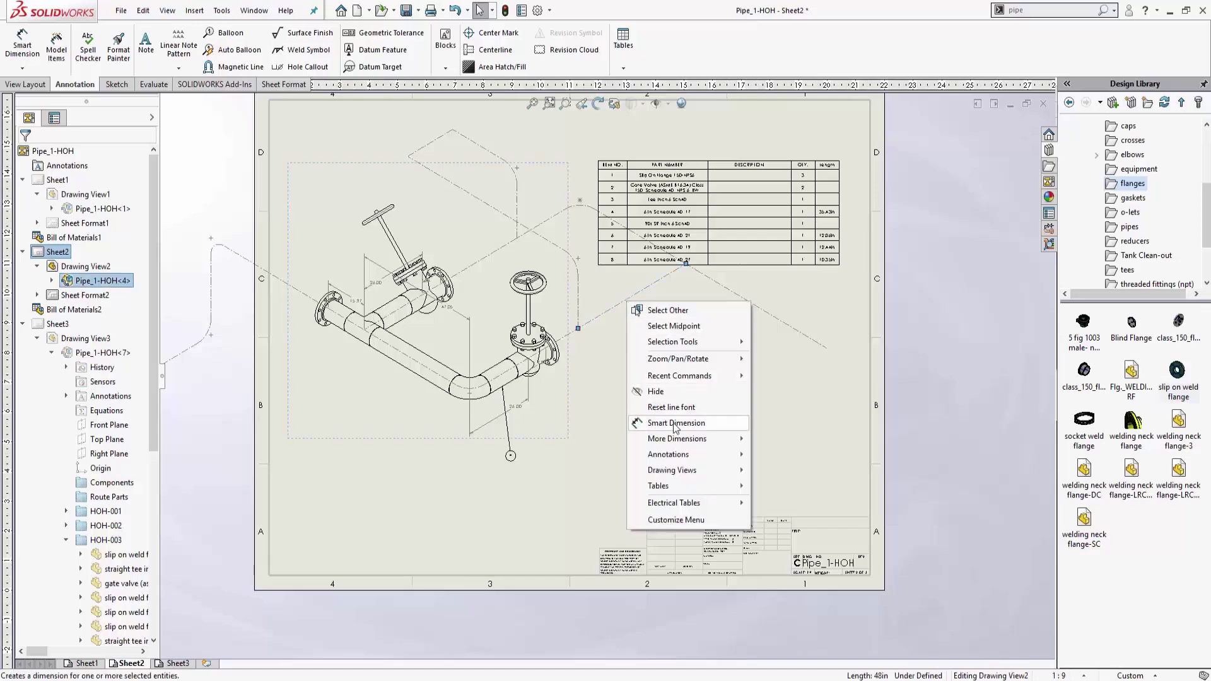
pyautogui.click(656, 391)
# Nudge the Sheet2 BOM down, move the pipe view right and down, and shade it
pyautogui.scroll(2, 607, 359)
pyautogui.scroll(-2, 625, 244)
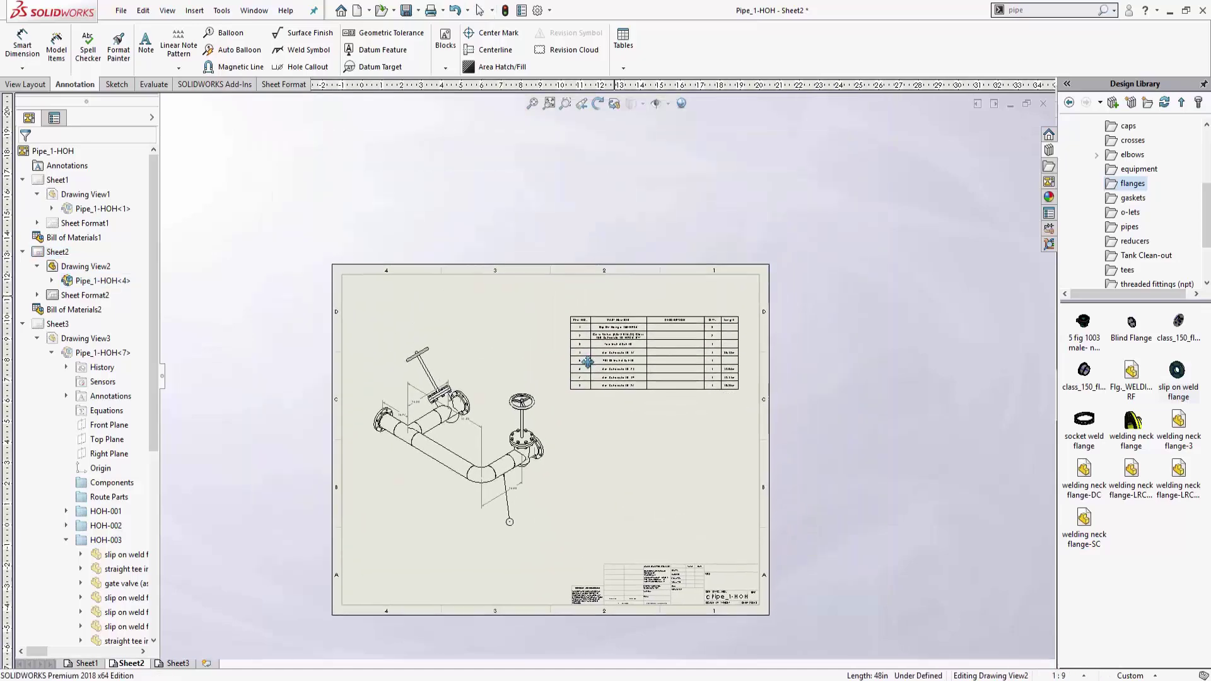
pyautogui.moveTo(591, 284); pyautogui.dragTo(589, 289)
pyautogui.click(529, 423)
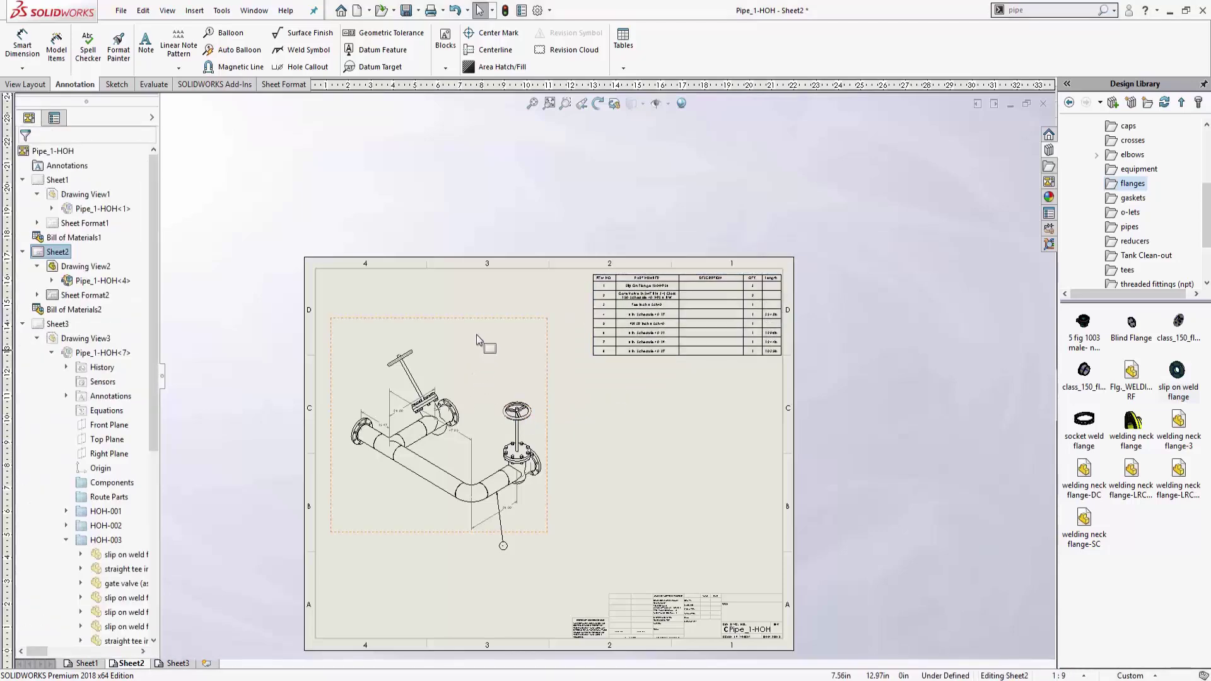
pyautogui.moveTo(483, 338); pyautogui.dragTo(541, 360)
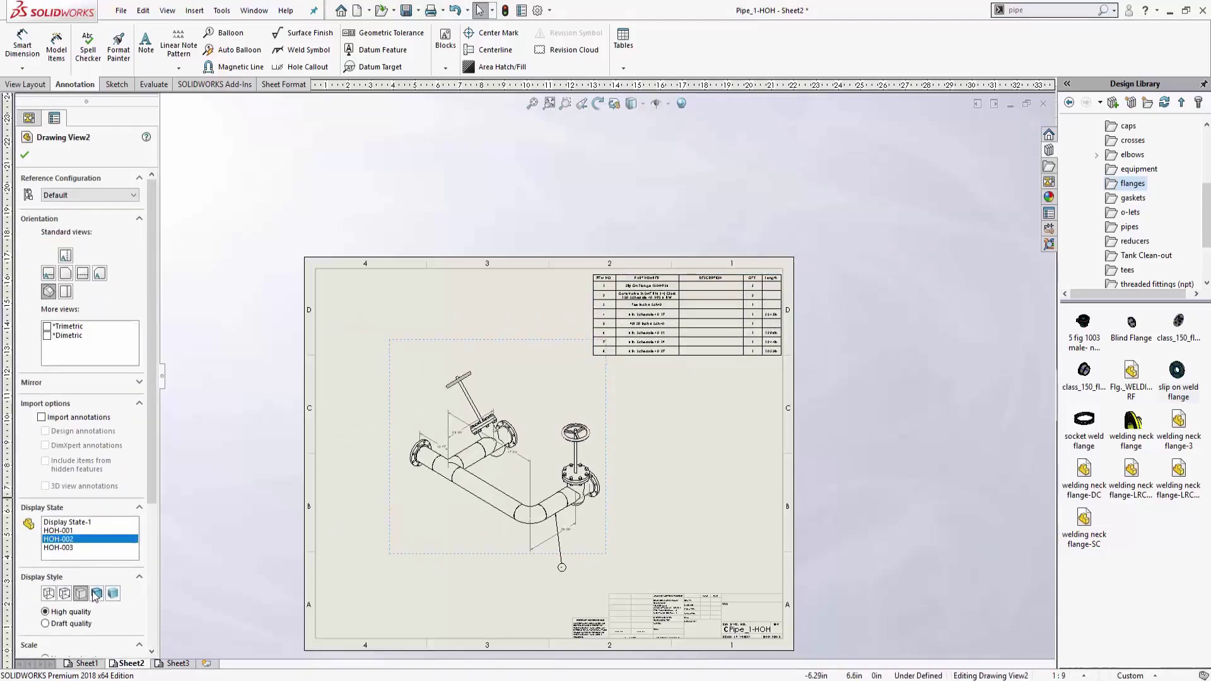
pyautogui.click(97, 593)
pyautogui.click(351, 577)
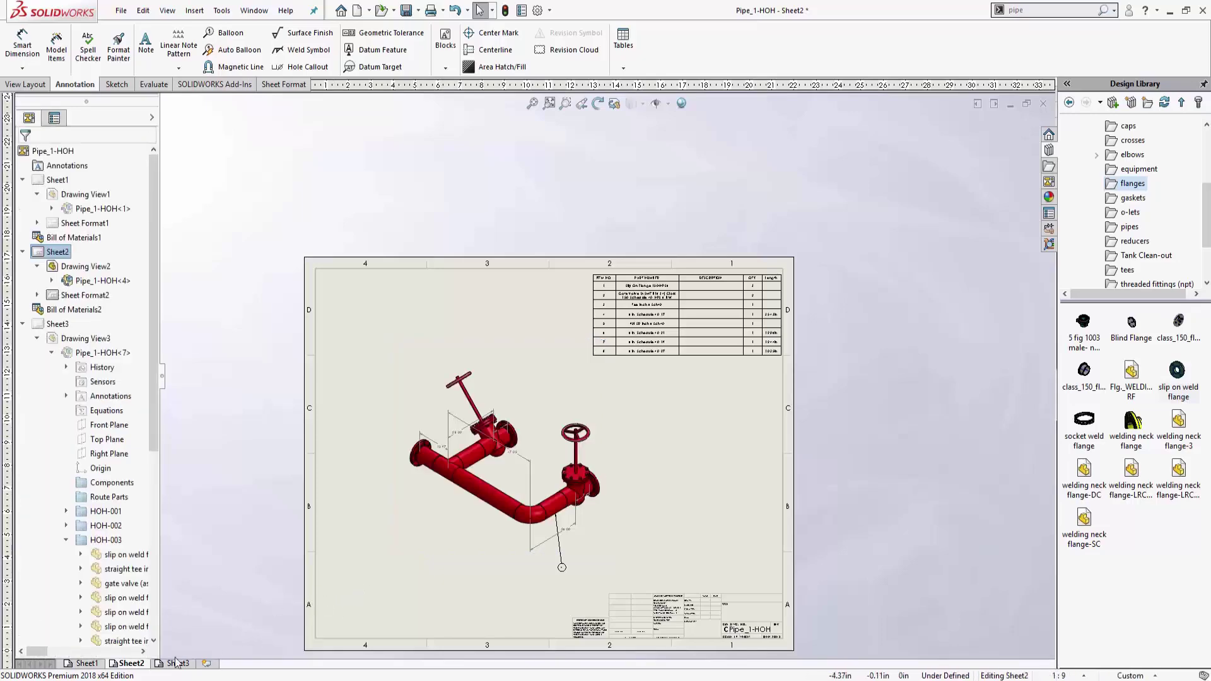
# On Sheet1, hide the dashed sketch lines, move the BOM top-right, and shift the view
pyautogui.moveTo(88, 667)
pyautogui.mouseDown()
pyautogui.moveTo(222, 616)
pyautogui.moveTo(562, 441)
pyautogui.mouseUp()
pyautogui.rightClick(623, 399)
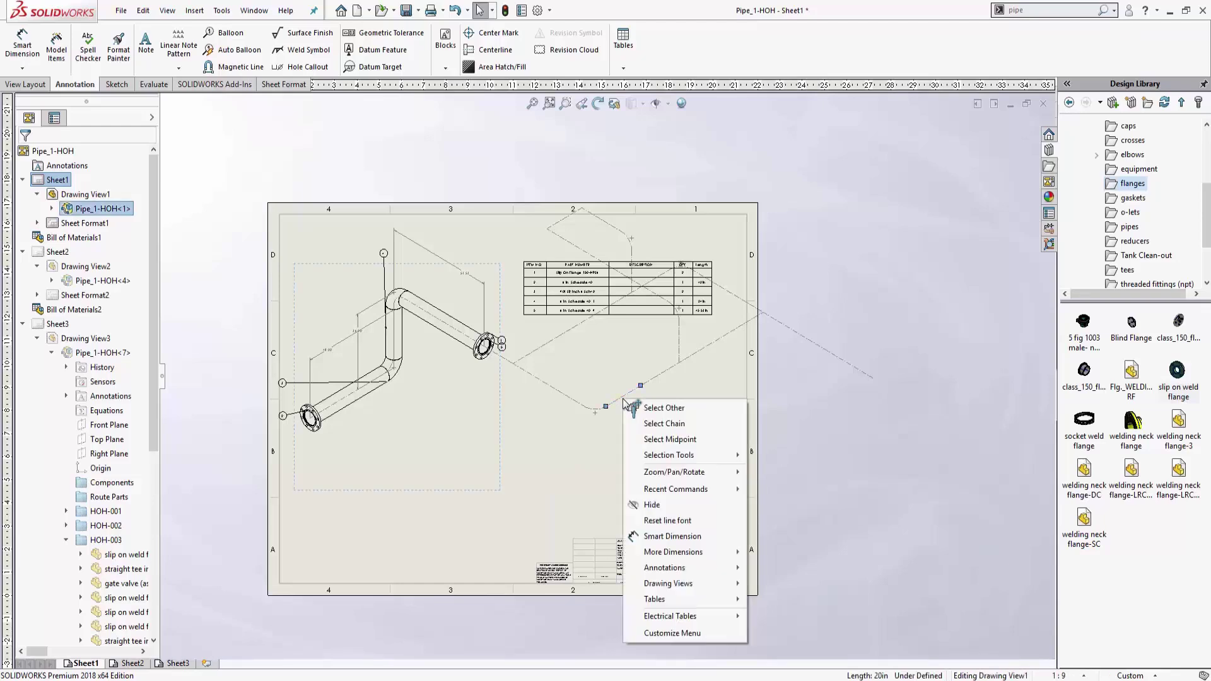
pyautogui.click(652, 505)
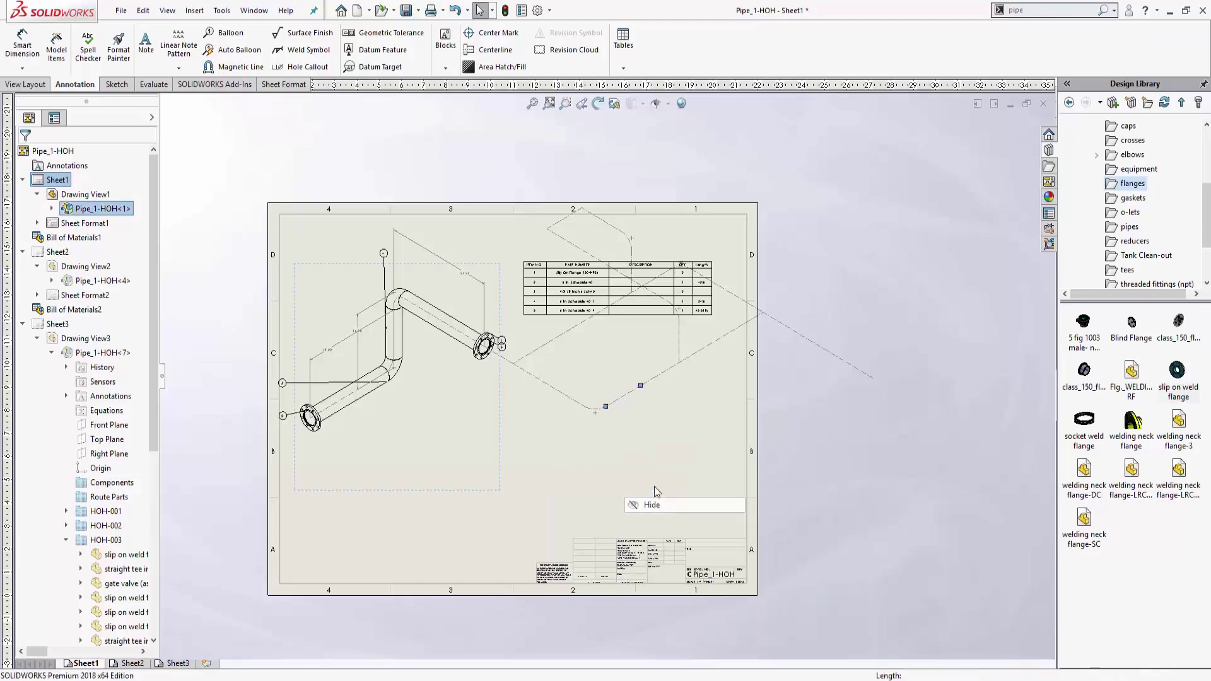
pyautogui.moveTo(520, 260); pyautogui.dragTo(544, 222)
pyautogui.moveTo(319, 268); pyautogui.dragTo(433, 326)
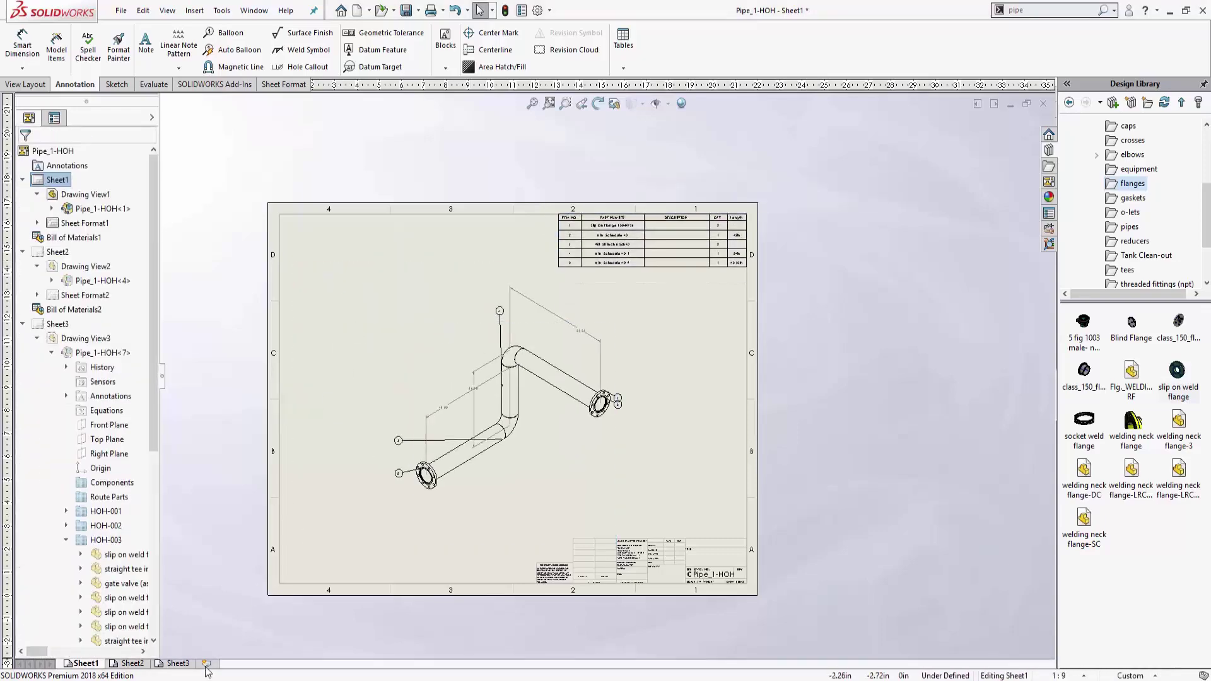
# Add a new sheet and place the Trimetric view of Pipe_1-HOH.sldasm from the View Palette
pyautogui.click(207, 663)
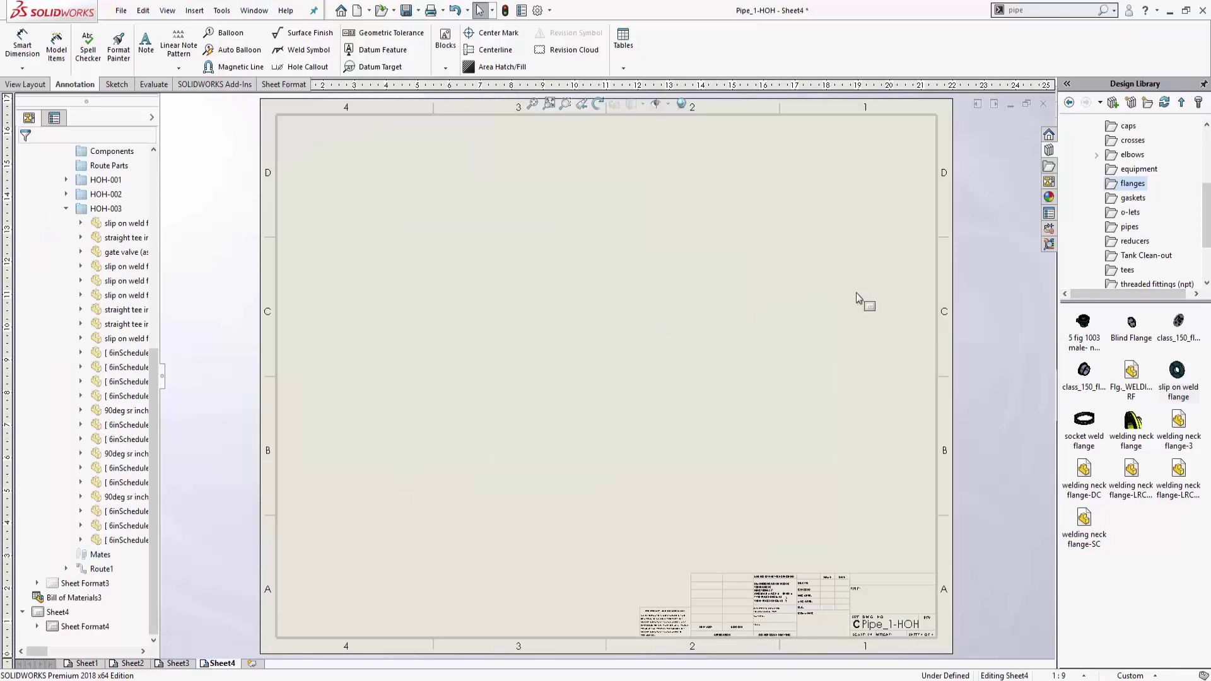
pyautogui.click(1049, 181)
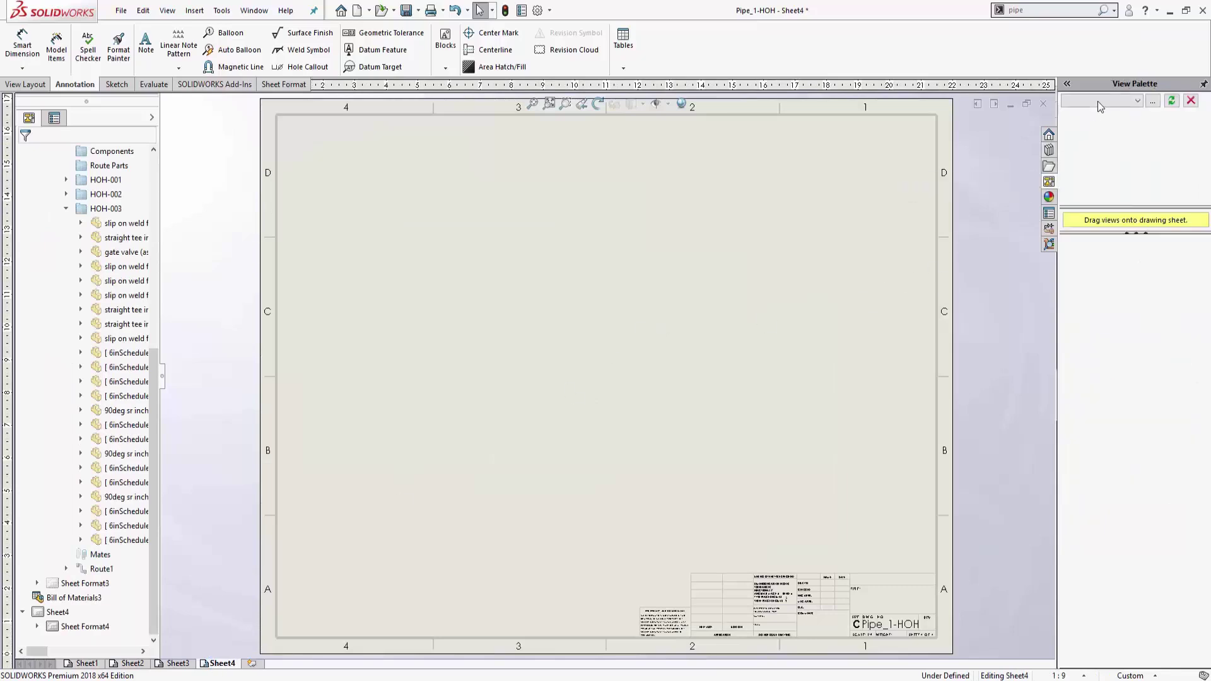
pyautogui.click(1101, 102)
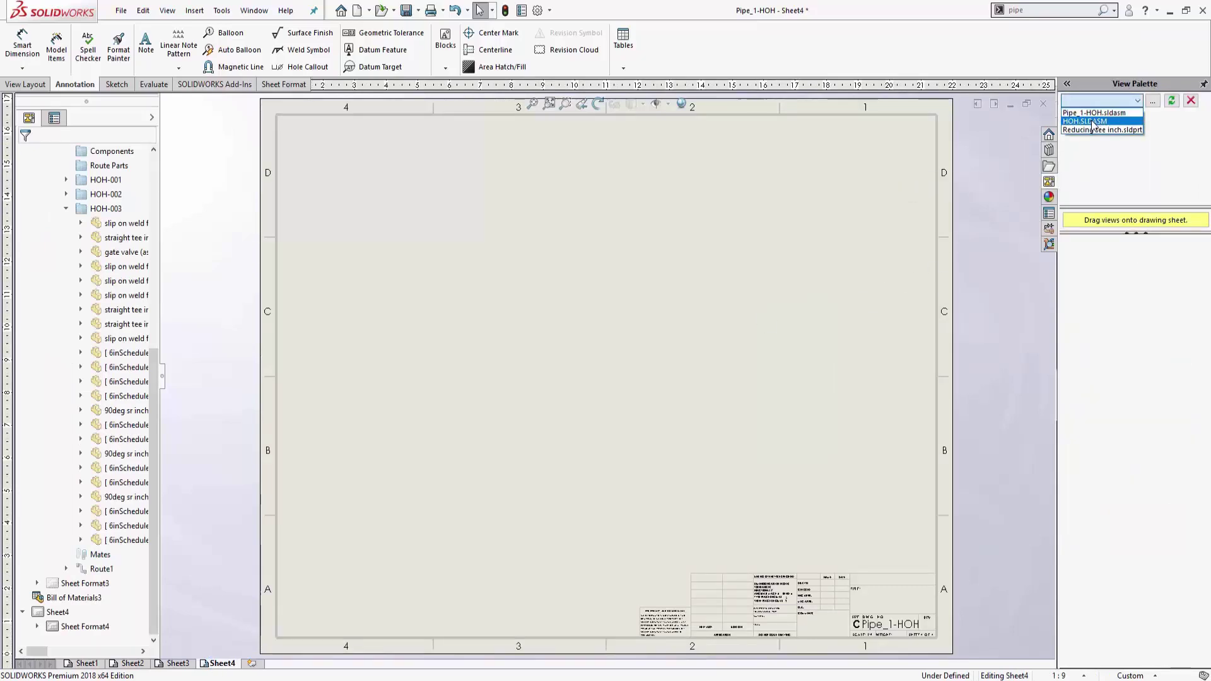
pyautogui.click(1096, 113)
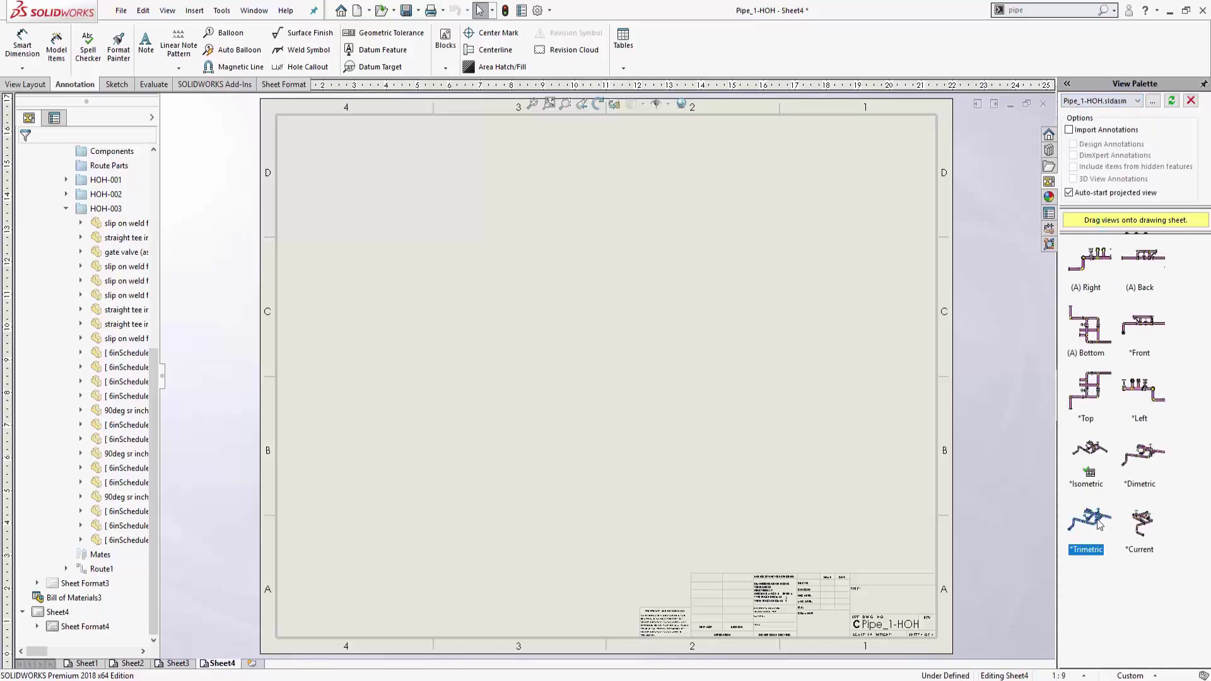
pyautogui.moveTo(1077, 508)
pyautogui.mouseDown()
pyautogui.moveTo(656, 416)
pyautogui.moveTo(616, 399)
pyautogui.moveTo(611, 377)
pyautogui.mouseUp()
# Set the assembly view to Shaded With Edges at a 1:10 sheet scale
pyautogui.scroll(3, 610, 373)
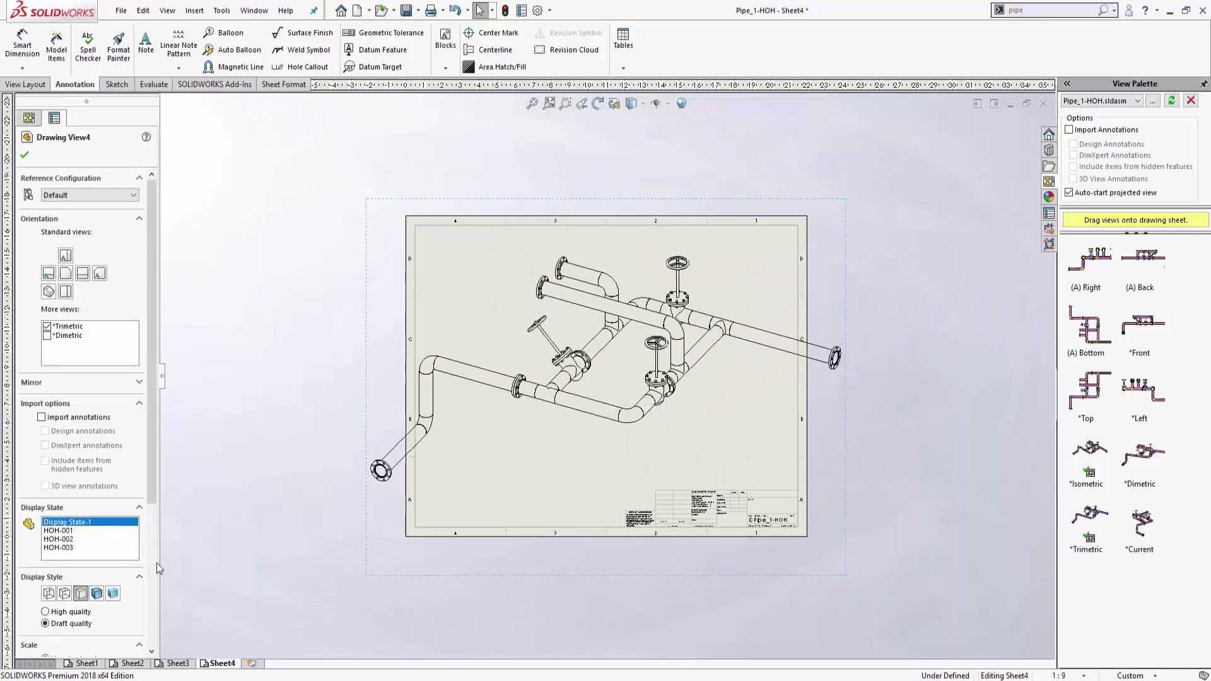
pyautogui.click(96, 594)
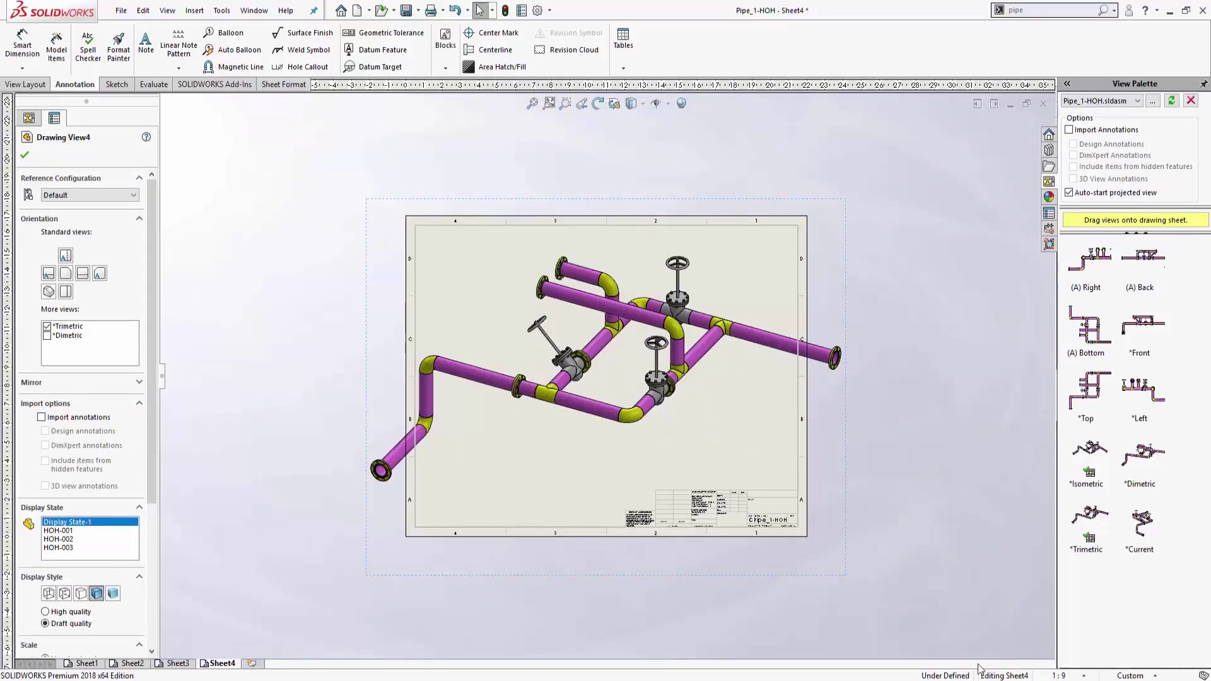
pyautogui.click(1065, 676)
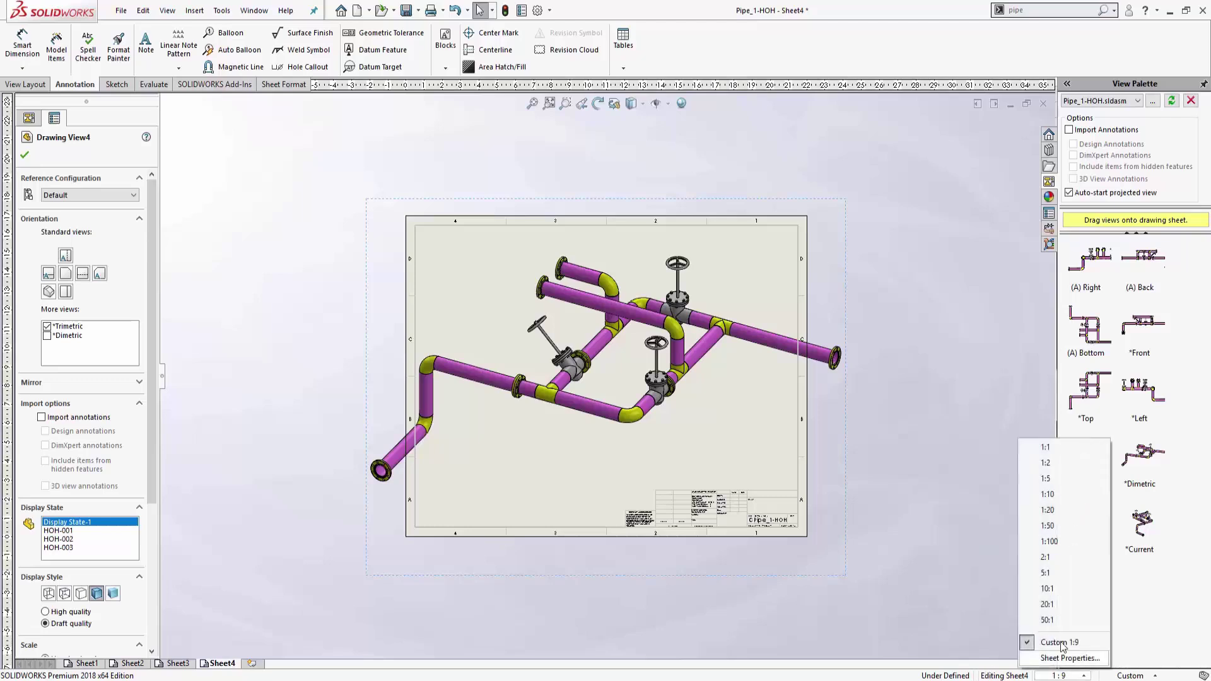
pyautogui.click(1059, 497)
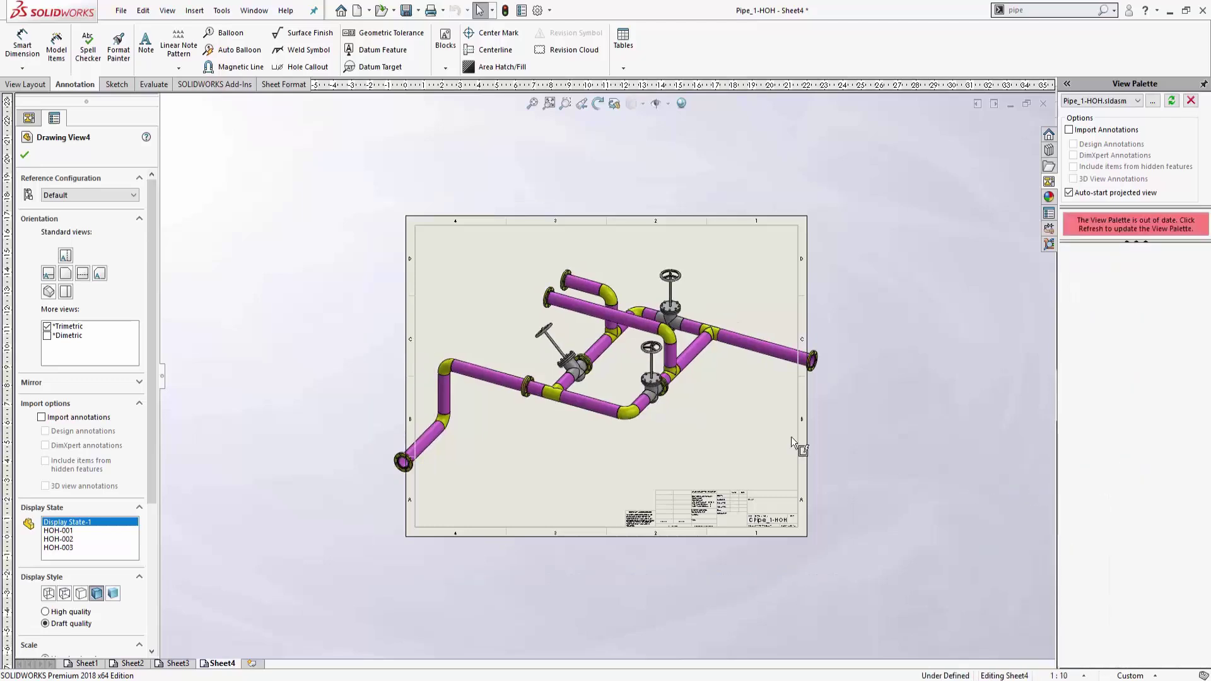
pyautogui.press('Escape')
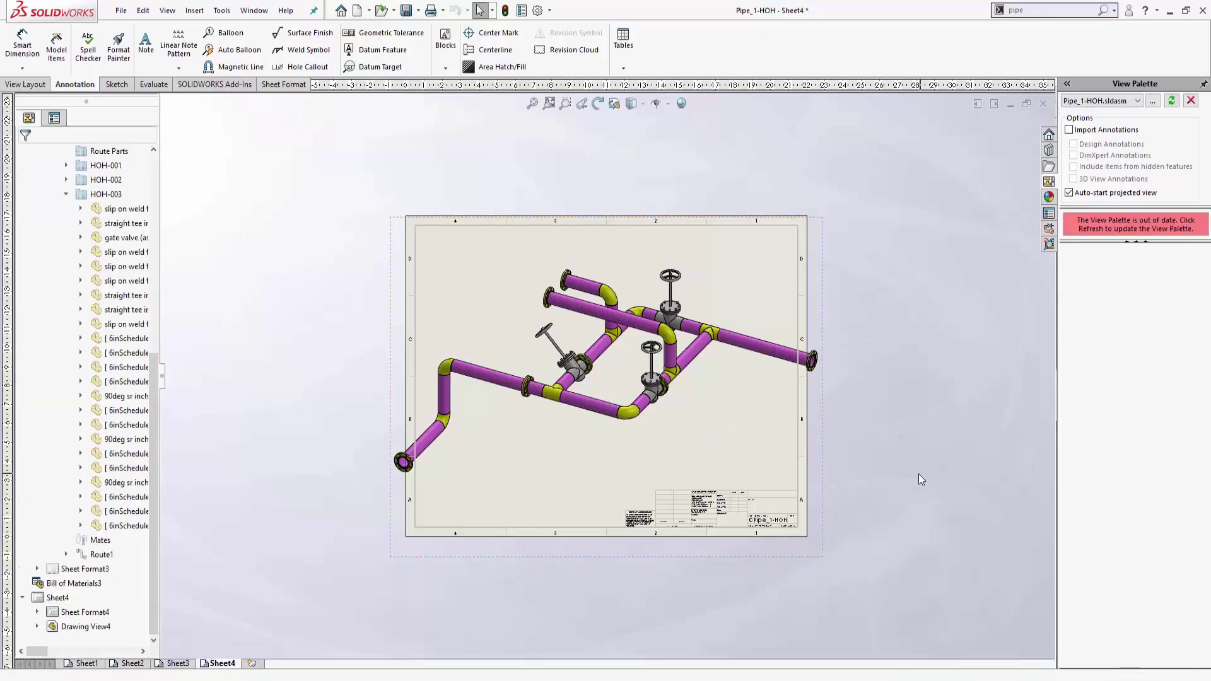
# Set the sheet scale to 1:15 and recentre the pipe view slightly up and left
pyautogui.click(1053, 670)
pyautogui.click(1069, 658)
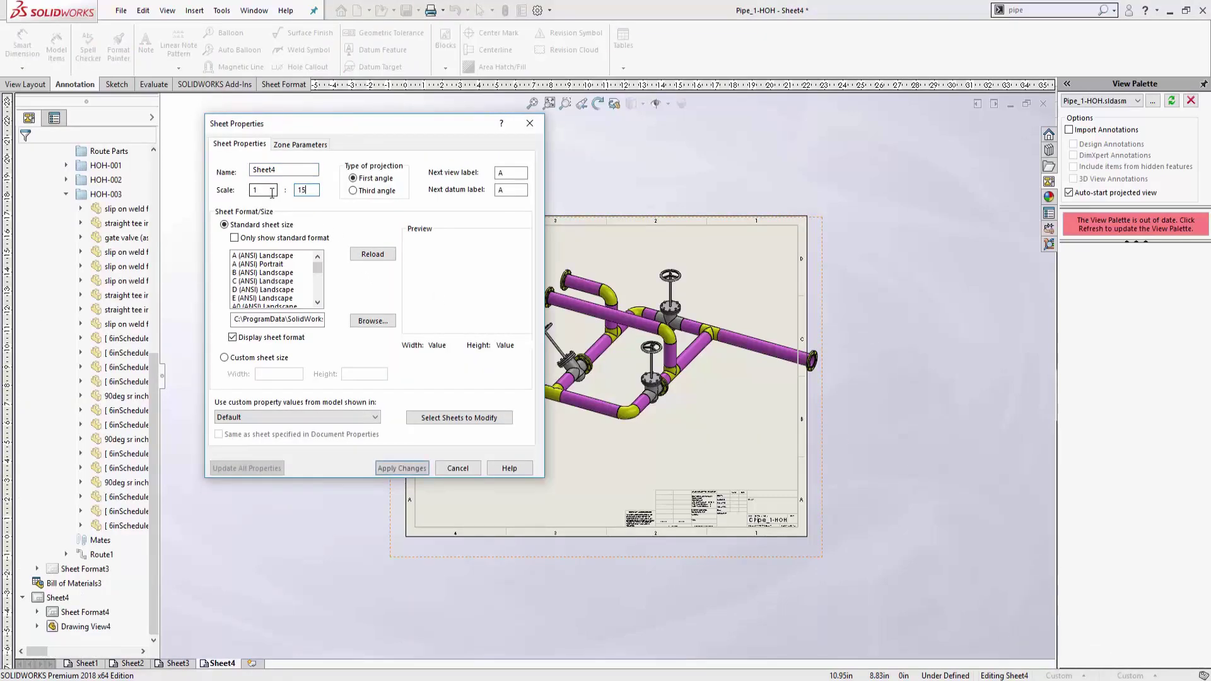
pyautogui.press('Return')
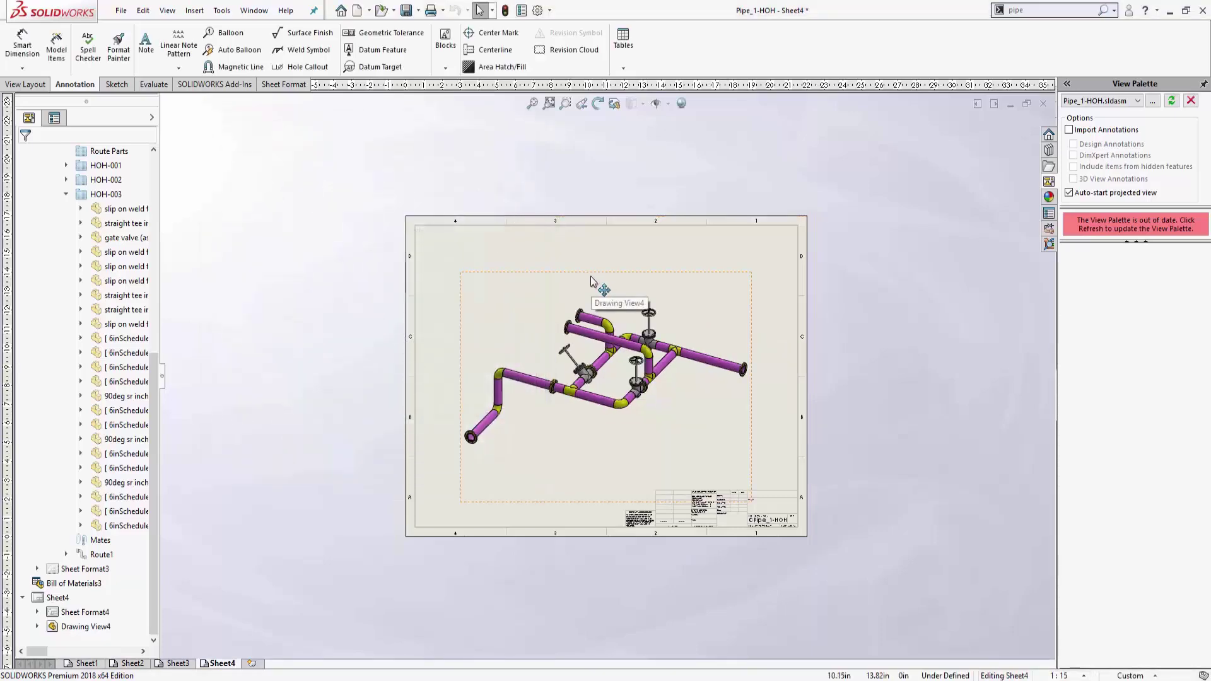
pyautogui.moveTo(596, 280); pyautogui.dragTo(591, 265)
# Open the new sheet's Properties to rename it 00
pyautogui.scroll(-3, 585, 334)
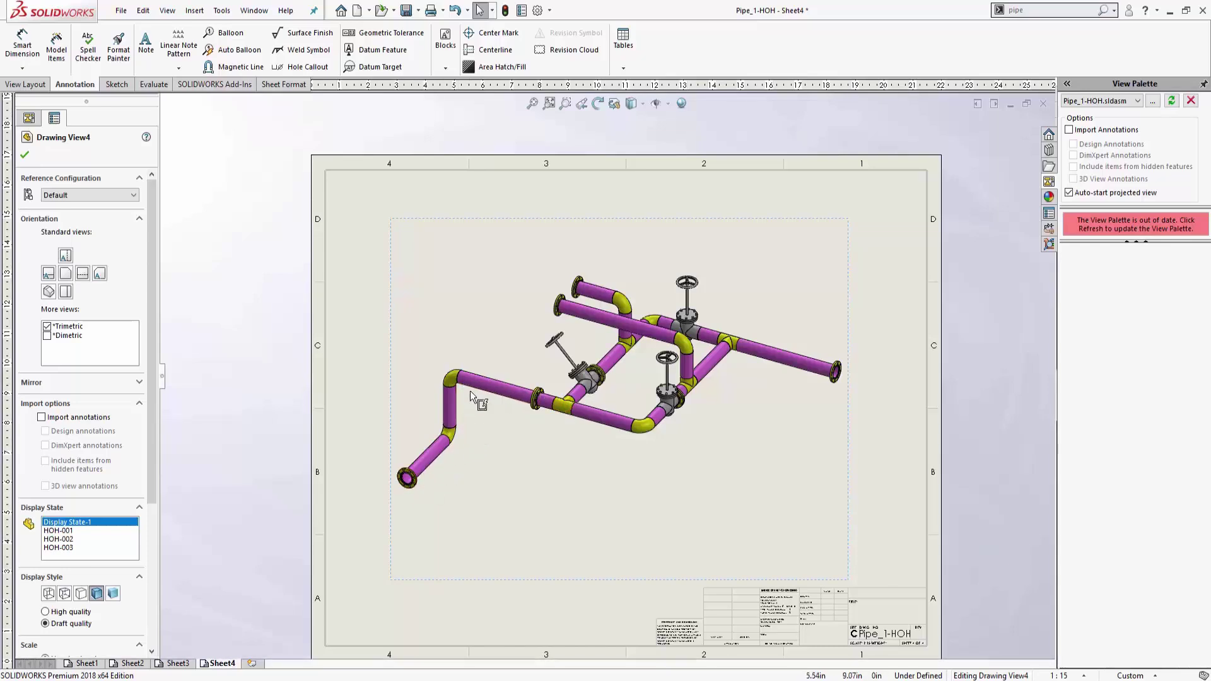
pyautogui.rightClick(218, 666)
pyautogui.click(248, 642)
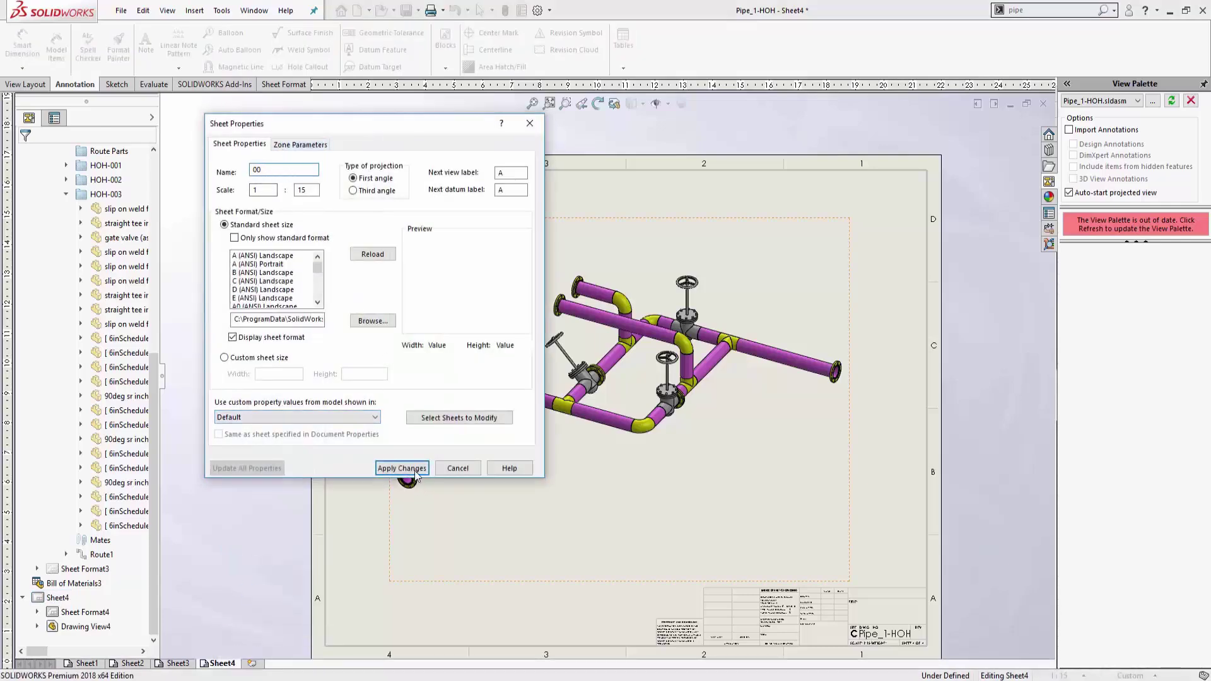
# Apply the sheet name 00 and move sheet 00 ahead of Sheet1
pyautogui.click(402, 468)
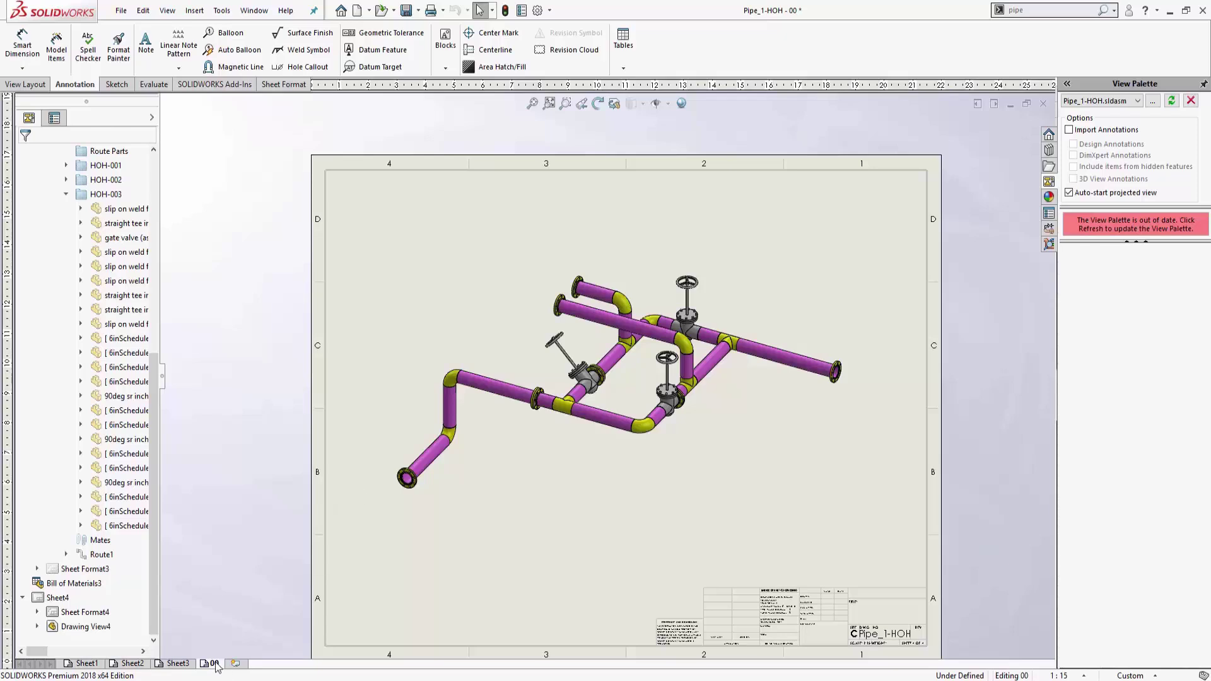
pyautogui.click(215, 665)
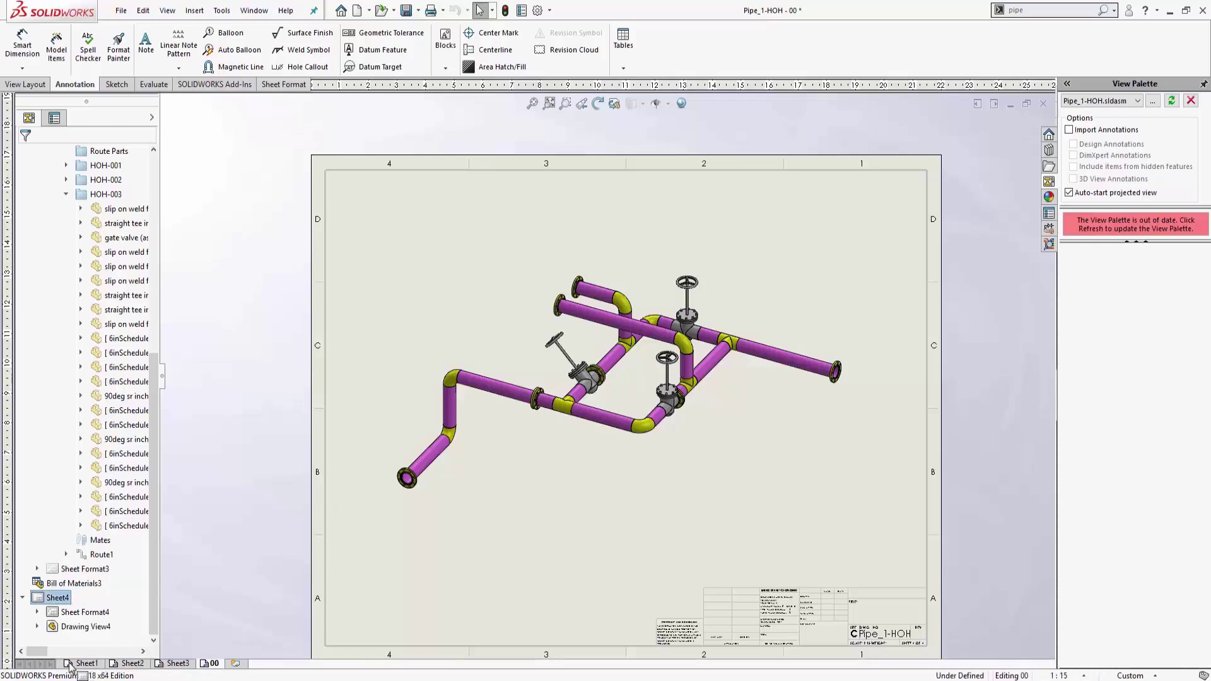
pyautogui.moveTo(69, 667); pyautogui.dragTo(70, 666)
# Switch between Sheet1 and sheet 00 to check the new order
pyautogui.click(113, 664)
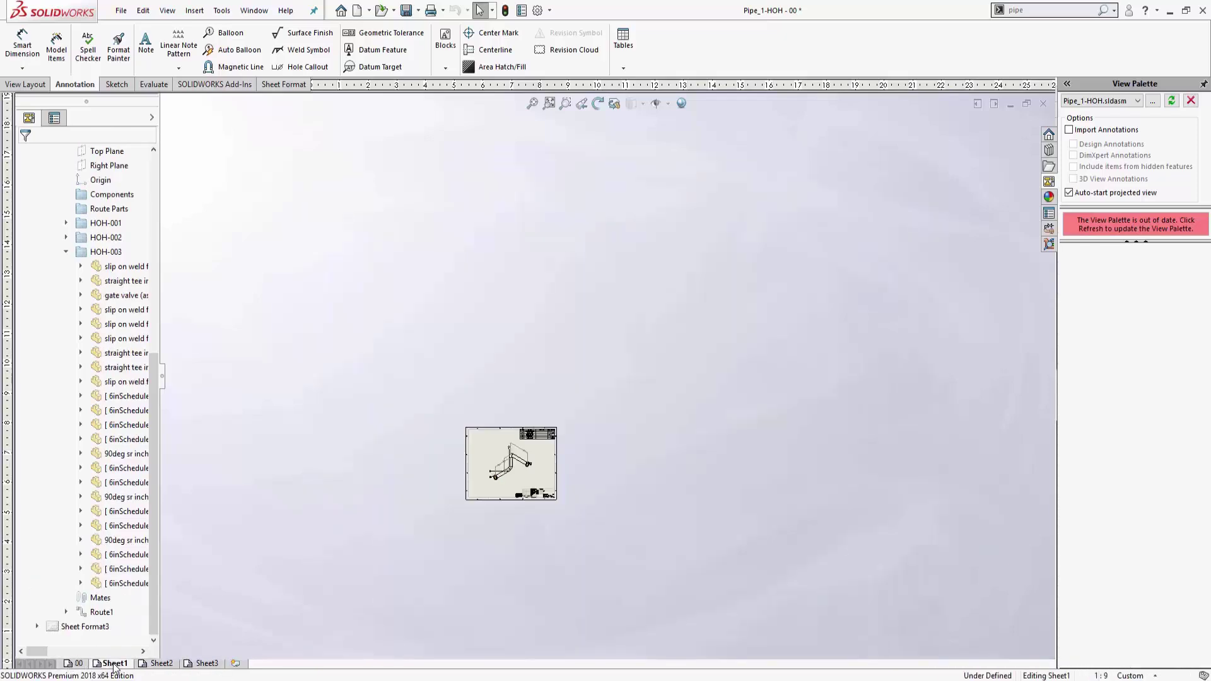
pyautogui.click(81, 664)
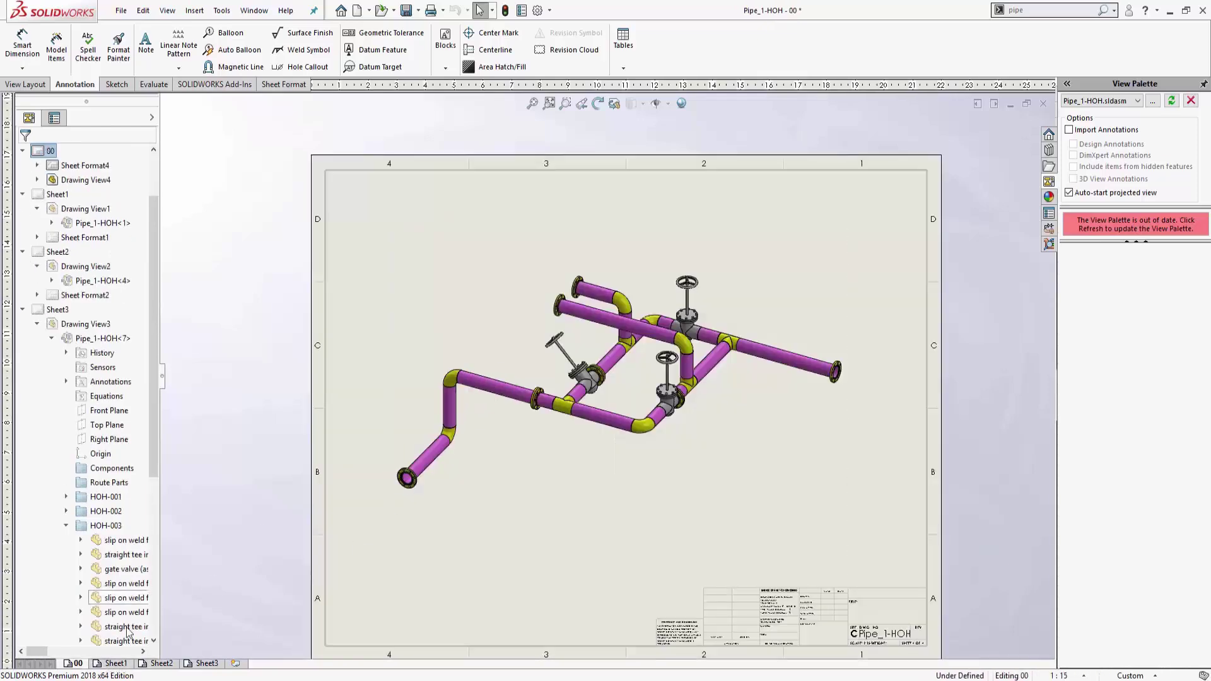
pyautogui.click(114, 664)
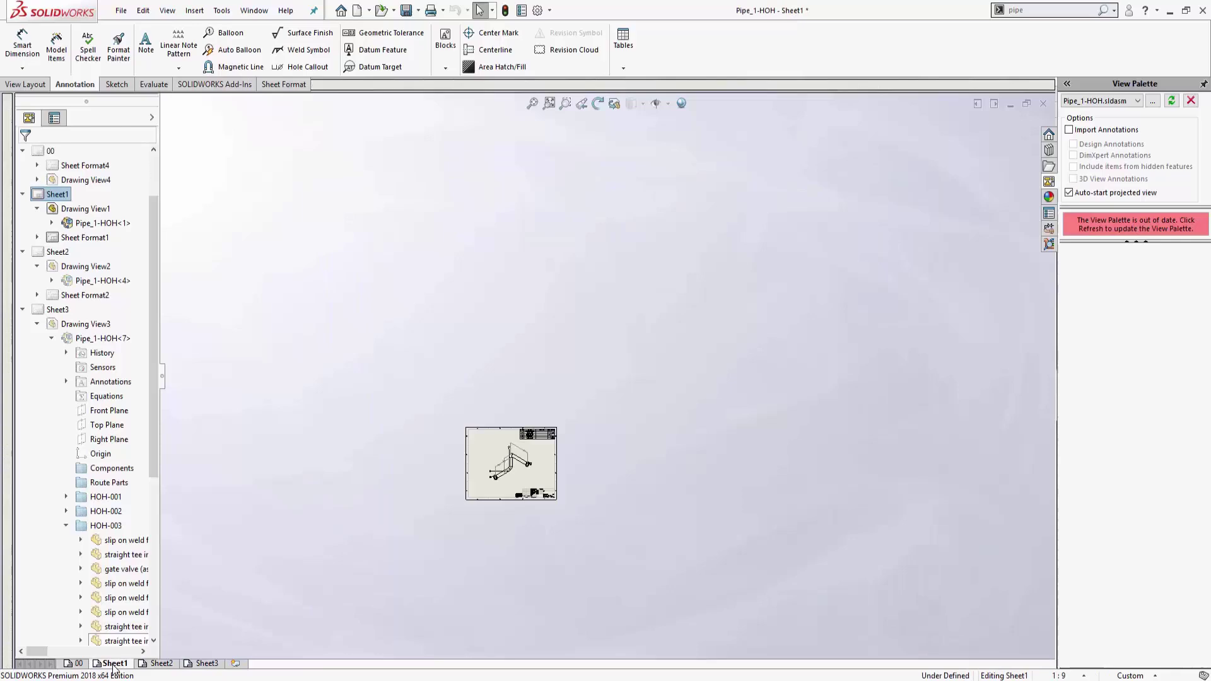
pyautogui.click(76, 664)
pyautogui.scroll(5, 451, 346)
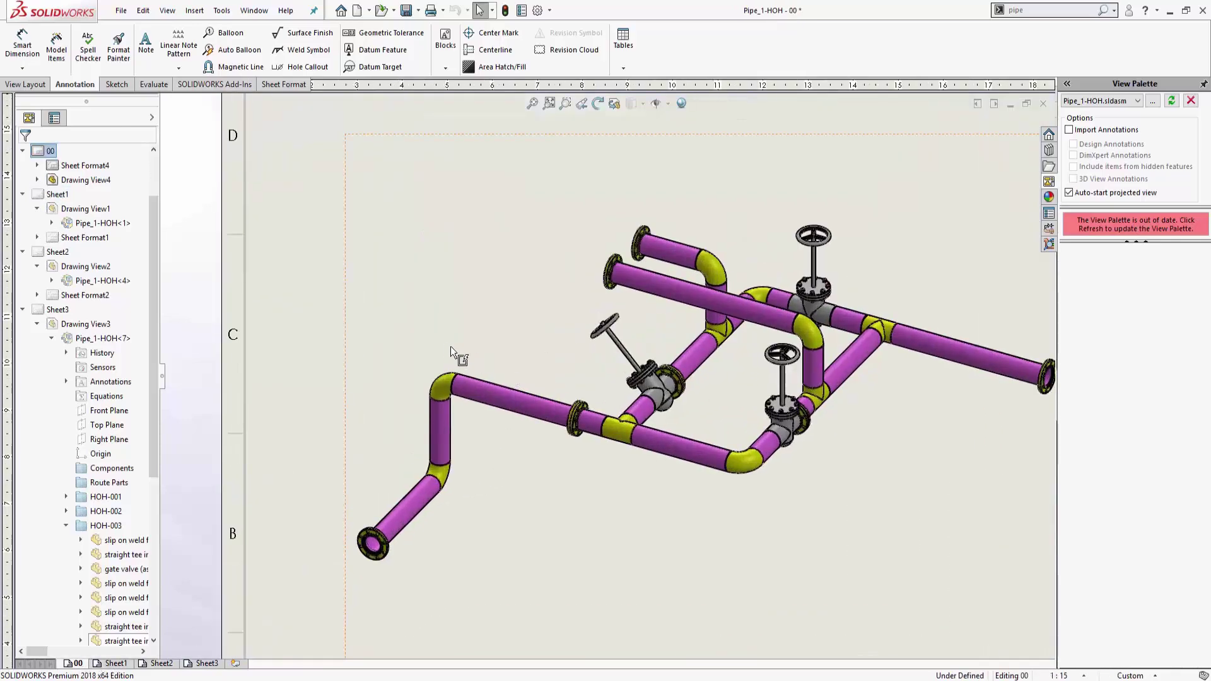
# Set up a Balloon with Inspection style, 5 Characters size, and Spool reference text
pyautogui.click(231, 33)
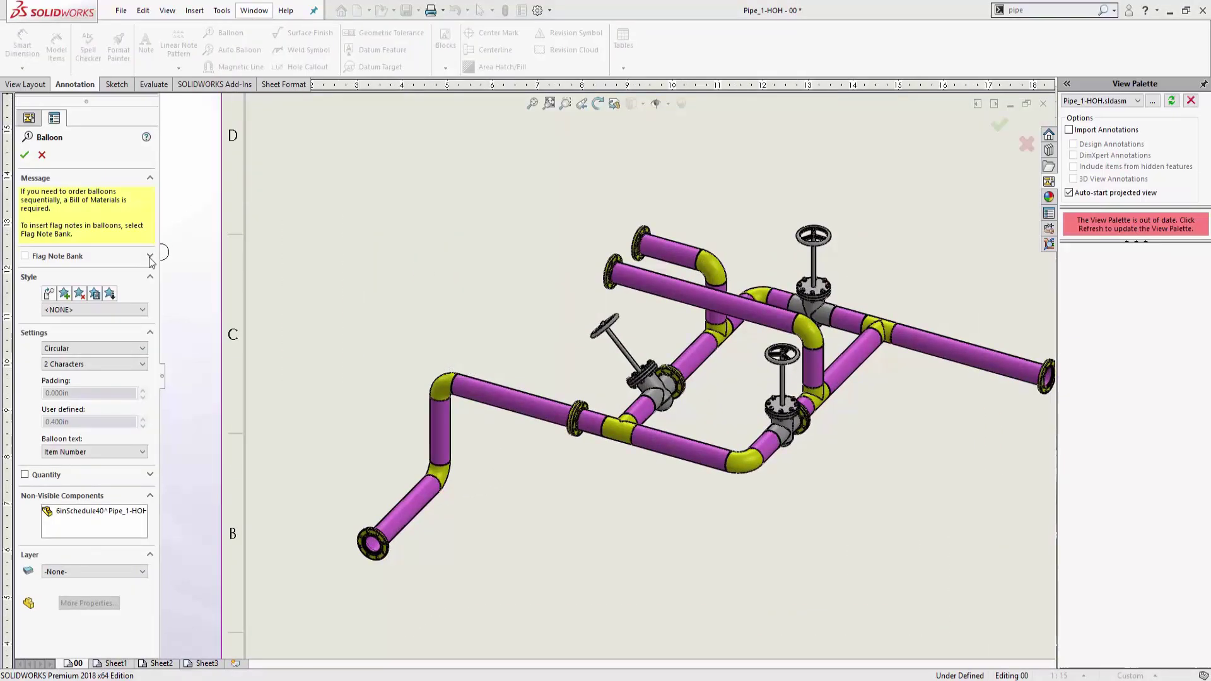
pyautogui.click(101, 350)
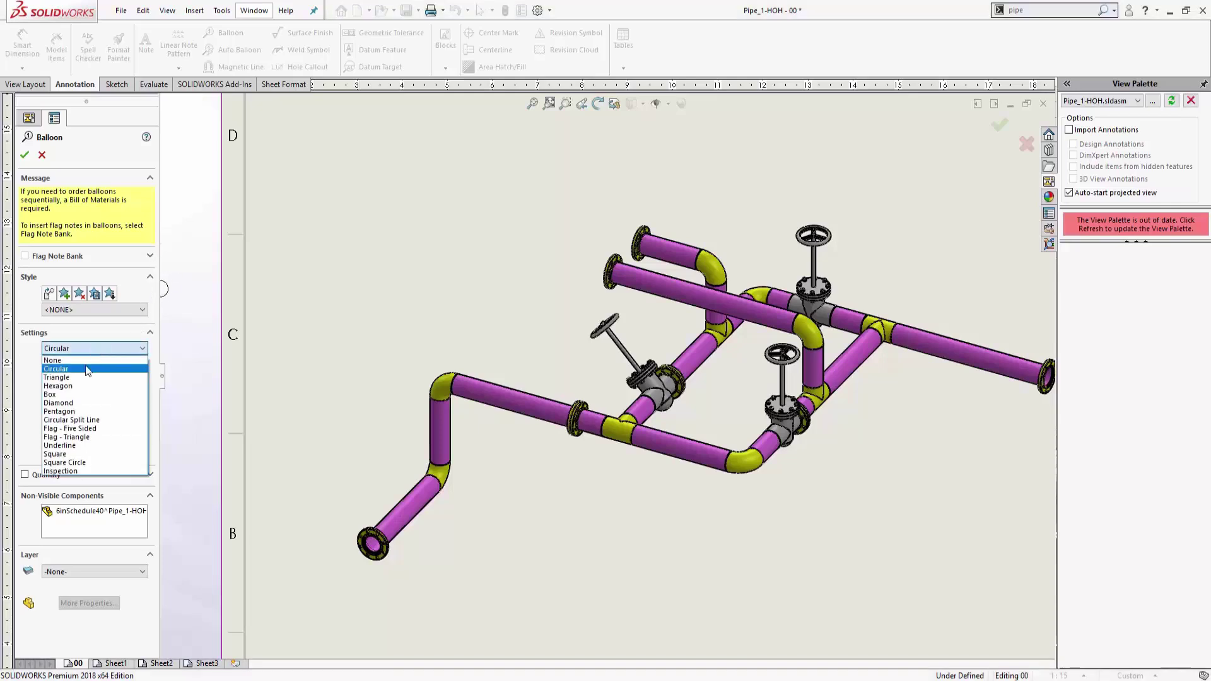
pyautogui.click(67, 474)
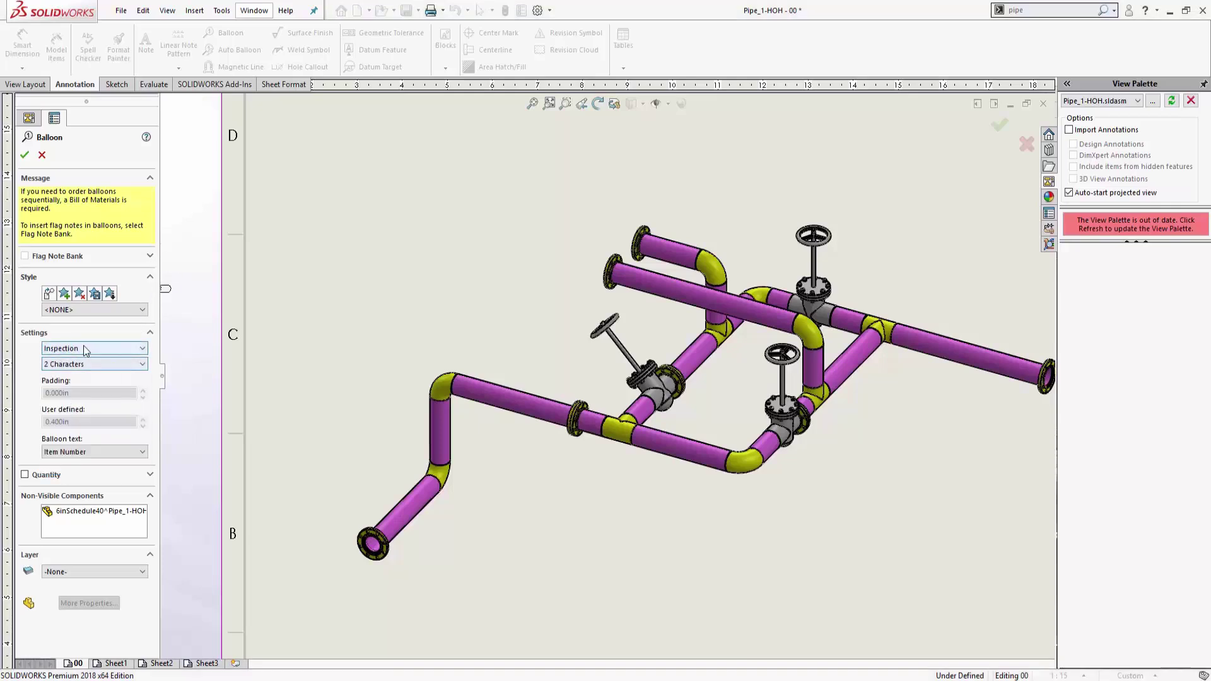
pyautogui.click(81, 364)
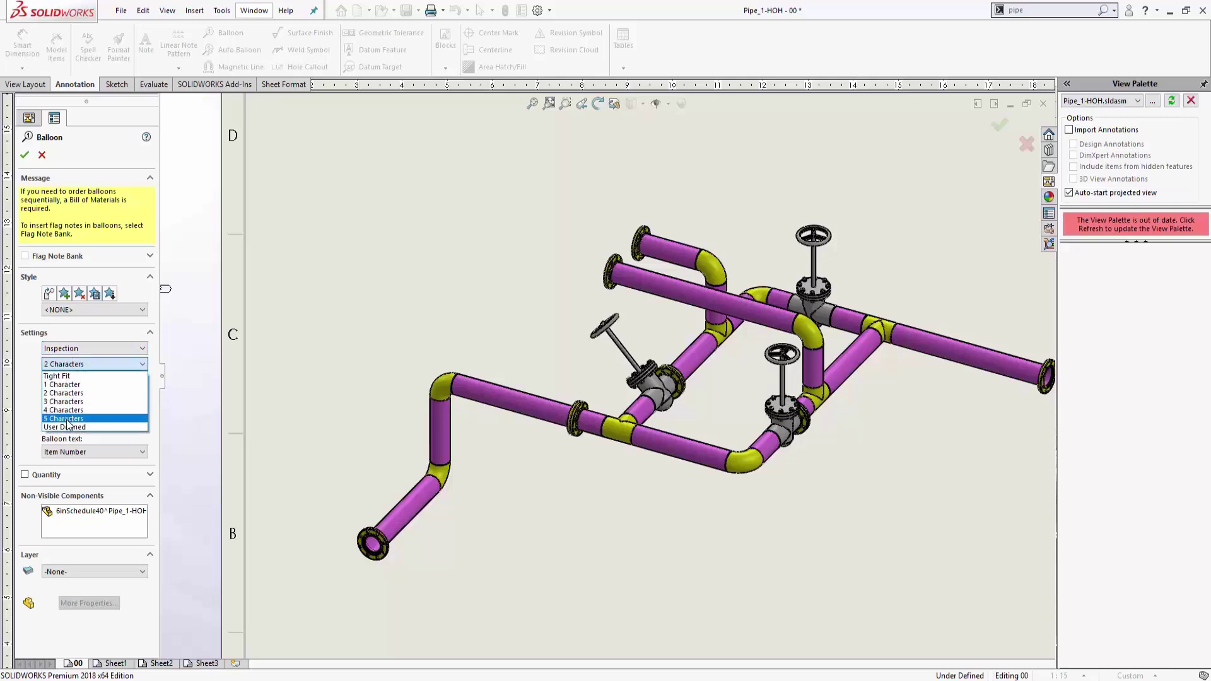
pyautogui.click(71, 425)
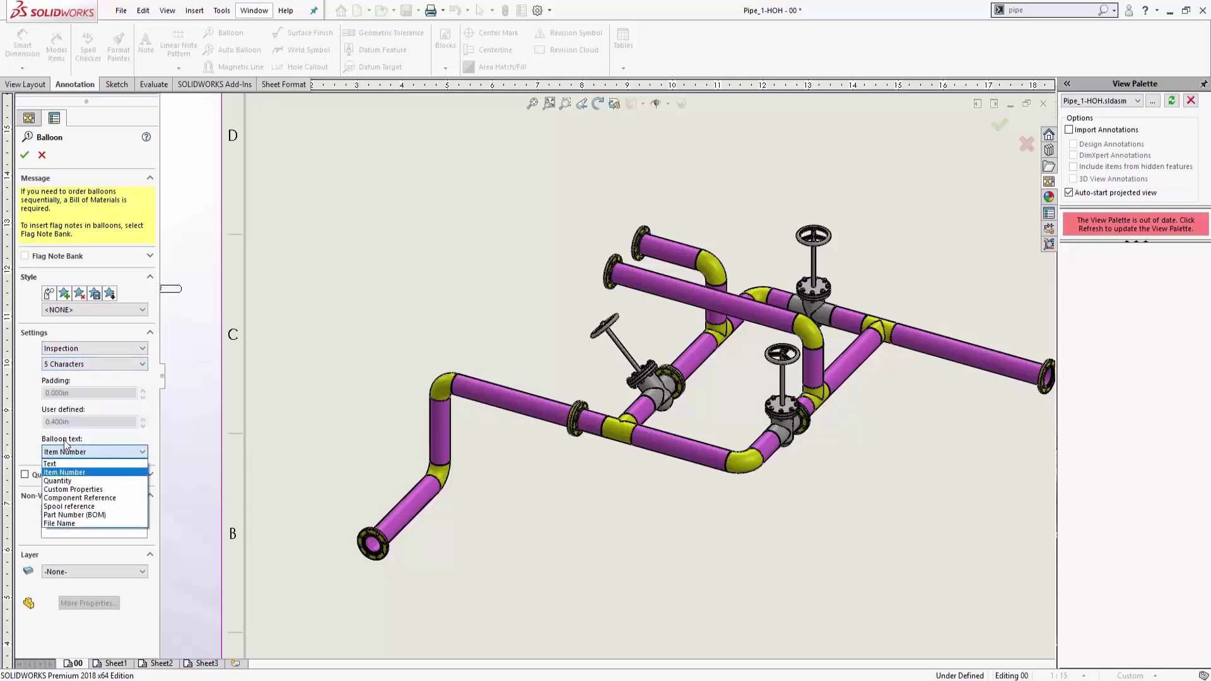
pyautogui.click(70, 507)
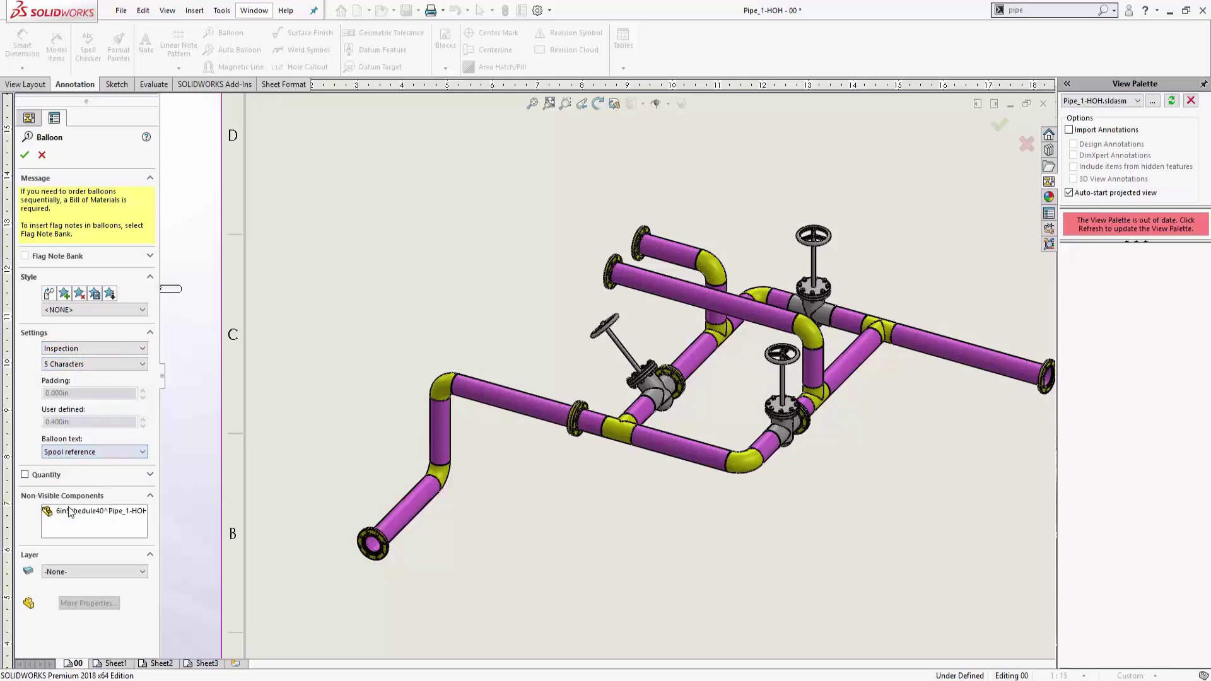
# Place the HOH-001 balloon on the lower-left pipe and adjust its position and leader
pyautogui.click(408, 503)
pyautogui.click(350, 467)
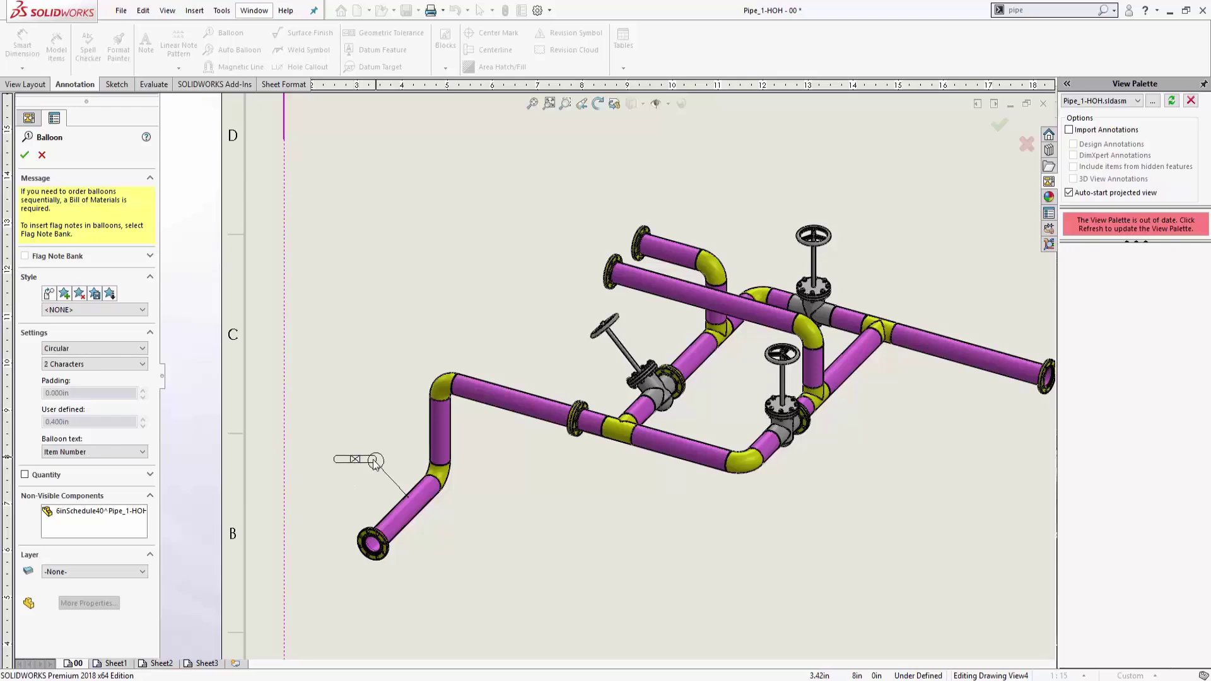
pyautogui.moveTo(360, 457); pyautogui.dragTo(371, 449)
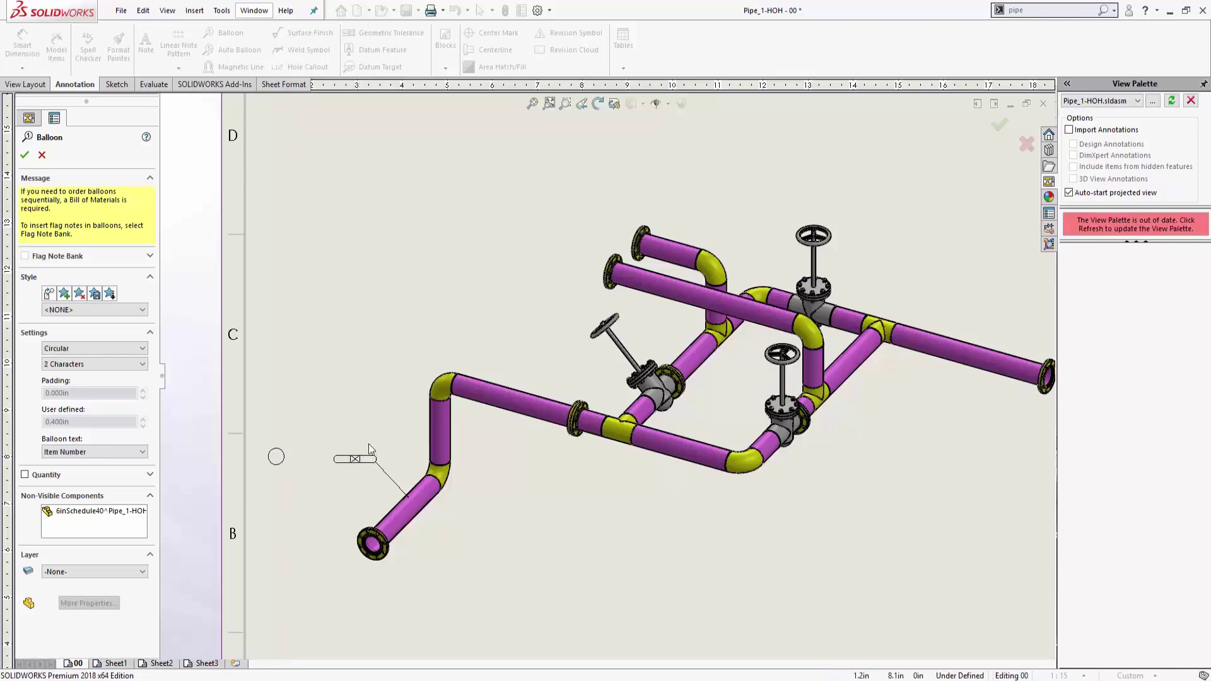
pyautogui.click(26, 155)
pyautogui.scroll(2, 315, 460)
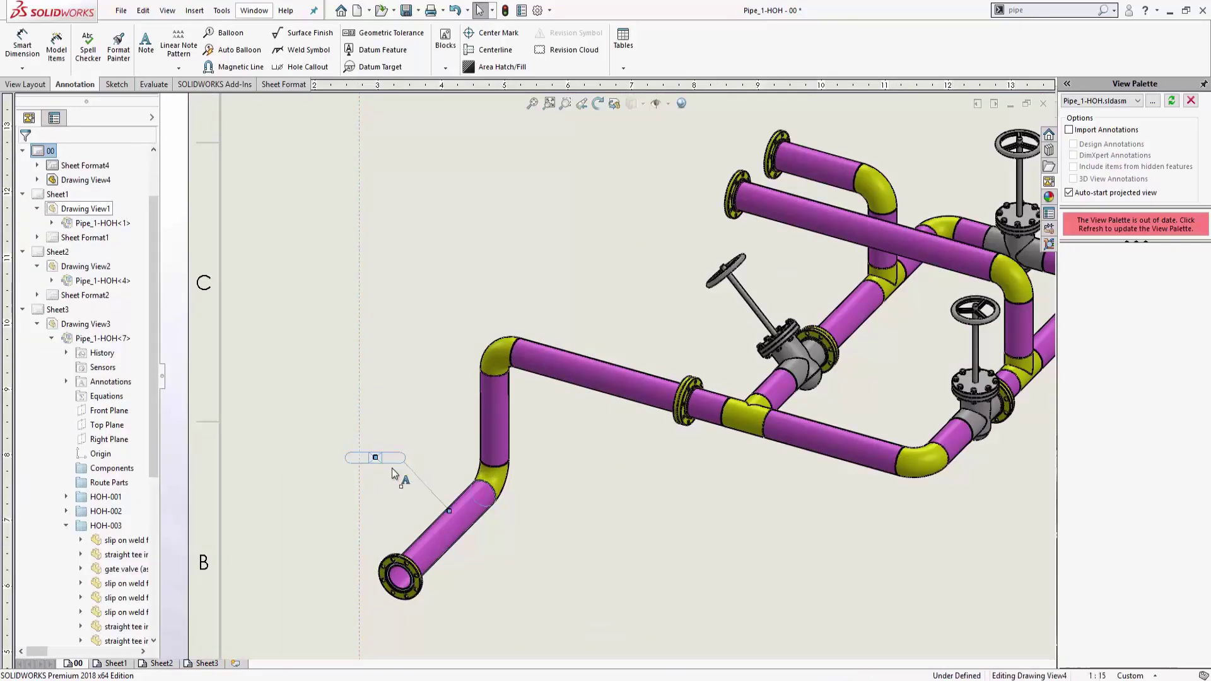
pyautogui.click(378, 458)
pyautogui.moveTo(450, 511); pyautogui.dragTo(437, 518)
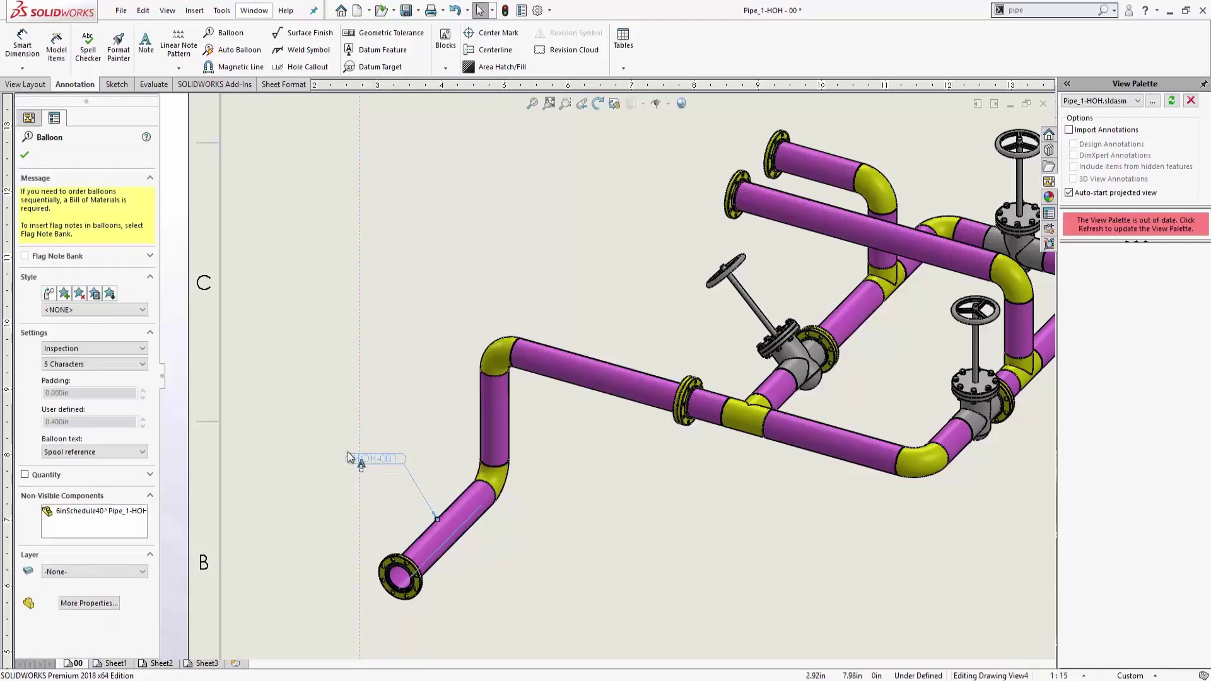
pyautogui.moveTo(348, 457); pyautogui.dragTo(347, 460)
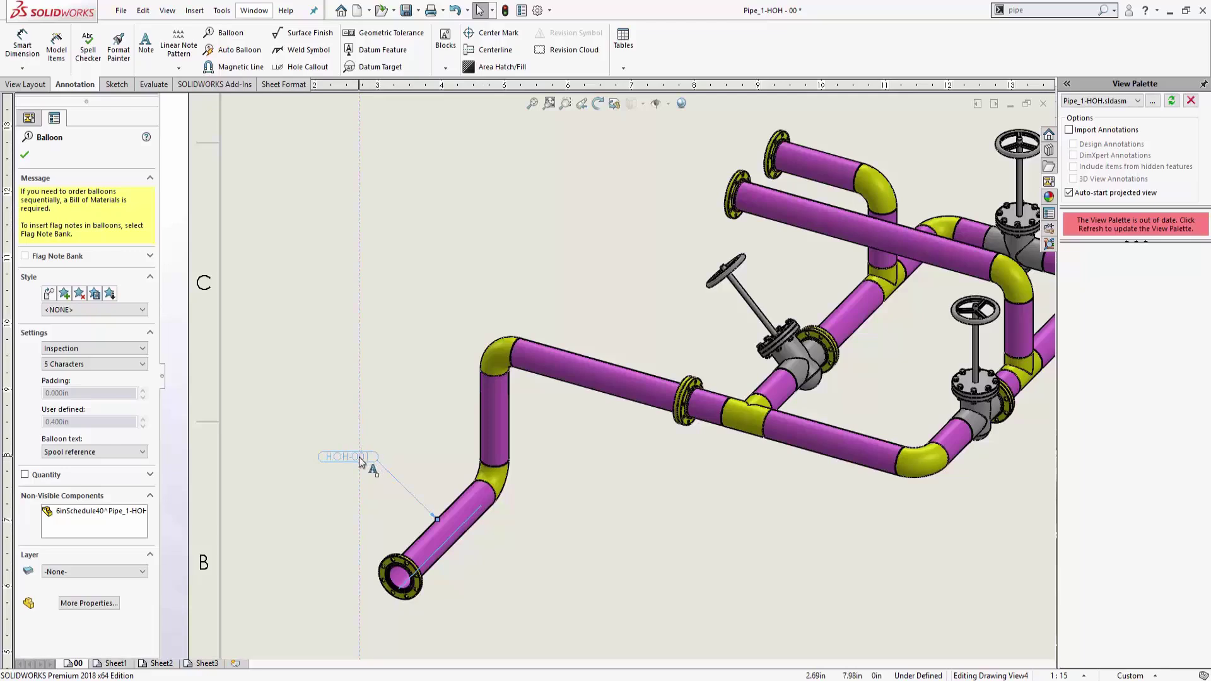
# Save the balloon settings as a new style named Pipe Spool
pyautogui.click(64, 294)
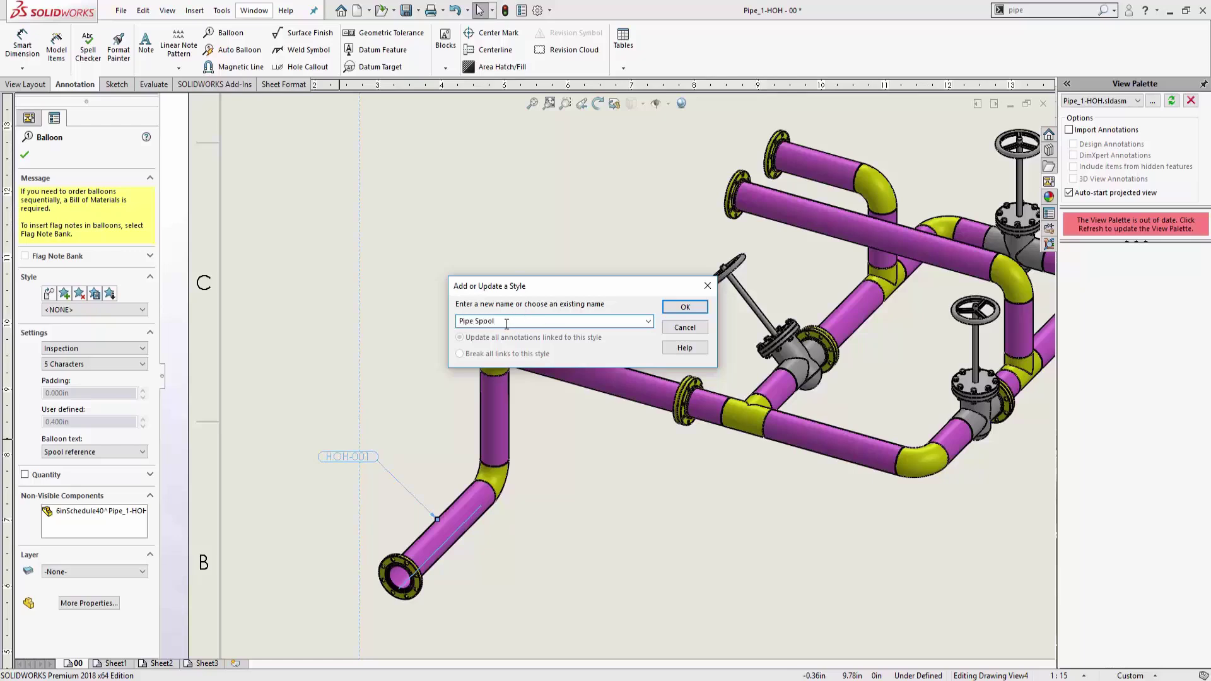
pyautogui.click(683, 308)
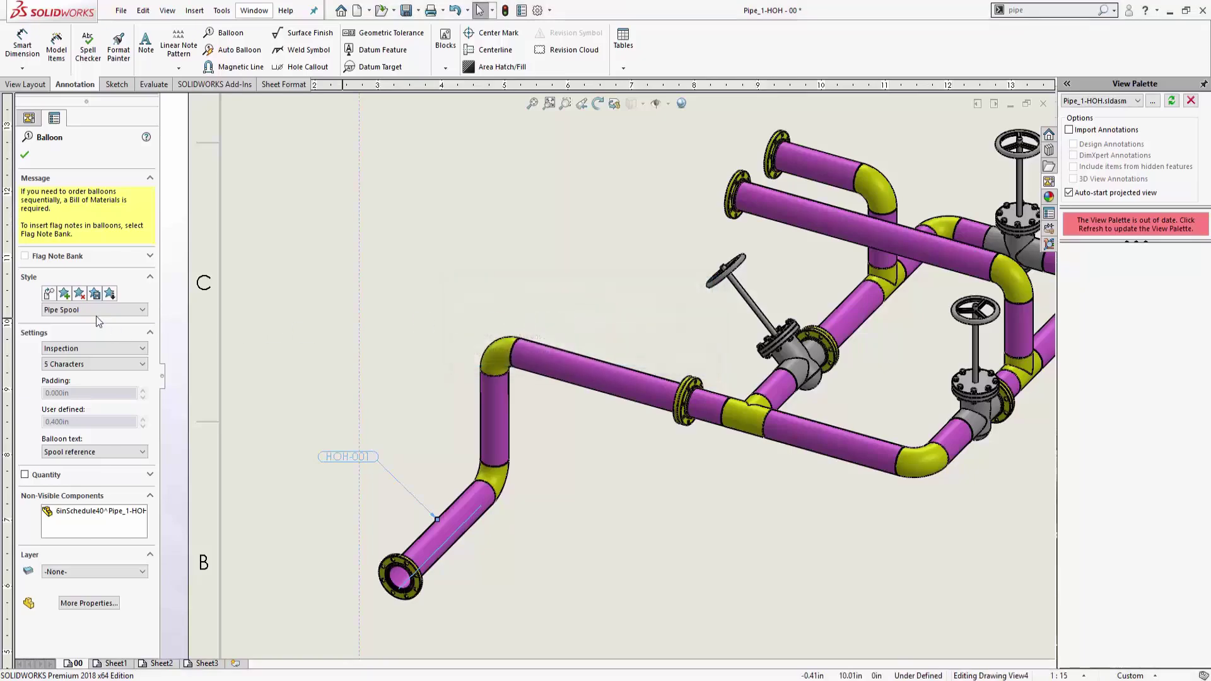
pyautogui.click(25, 155)
pyautogui.scroll(3, 410, 302)
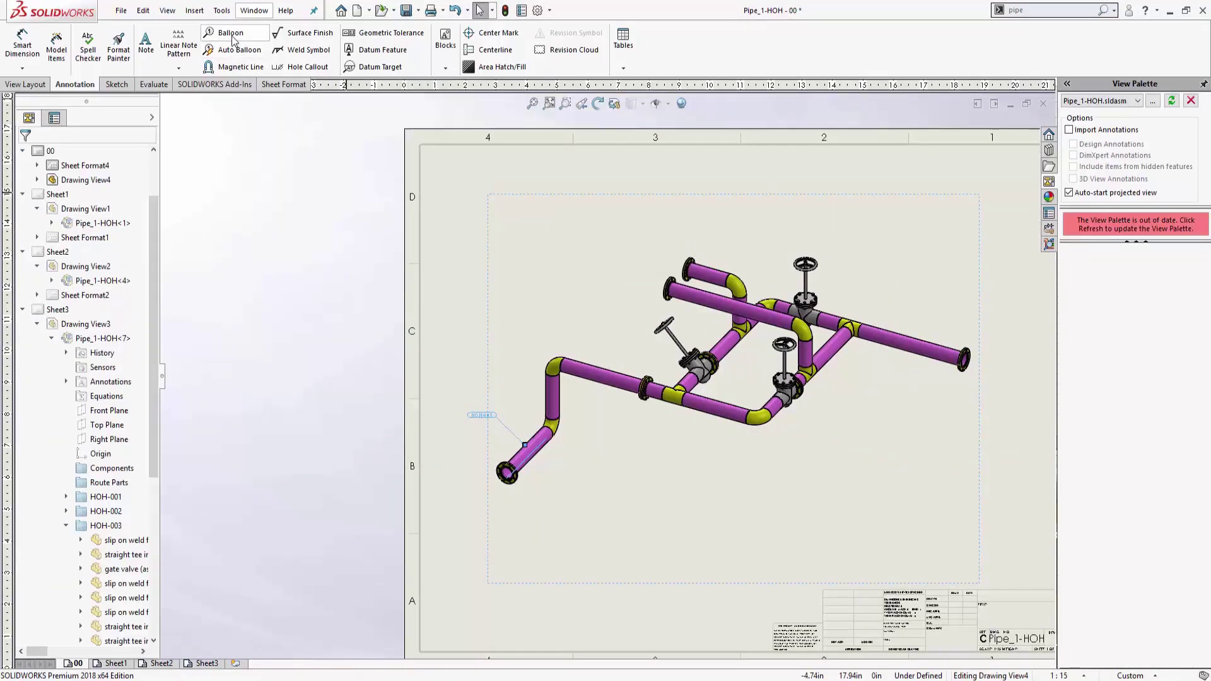
# Place two Pipe Spool style balloons, one below the front pipe, one above the right pipe
pyautogui.click(231, 33)
pyautogui.click(115, 310)
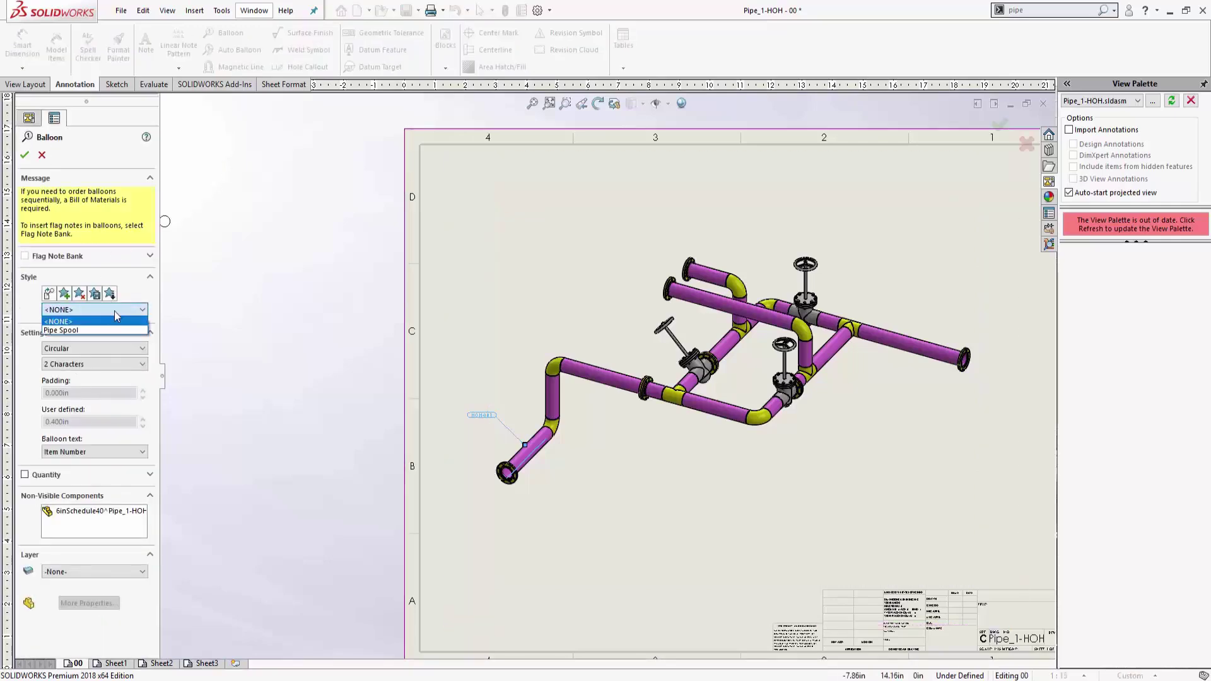
pyautogui.click(76, 331)
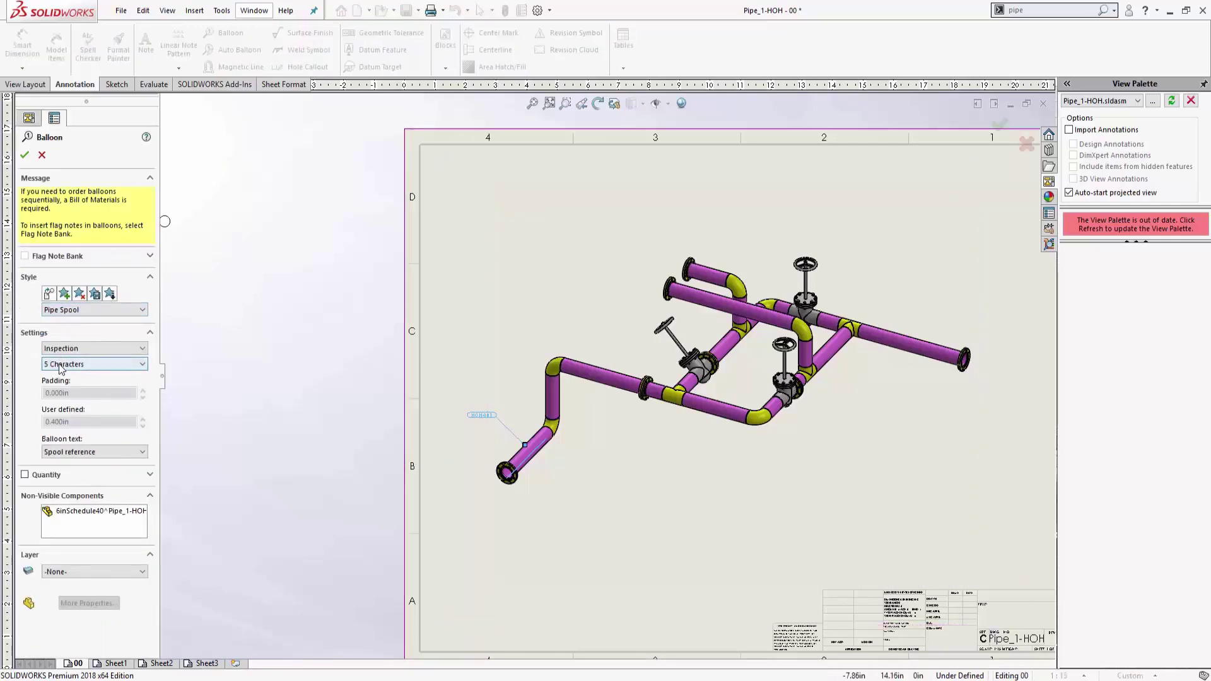
pyautogui.scroll(-2, 852, 391)
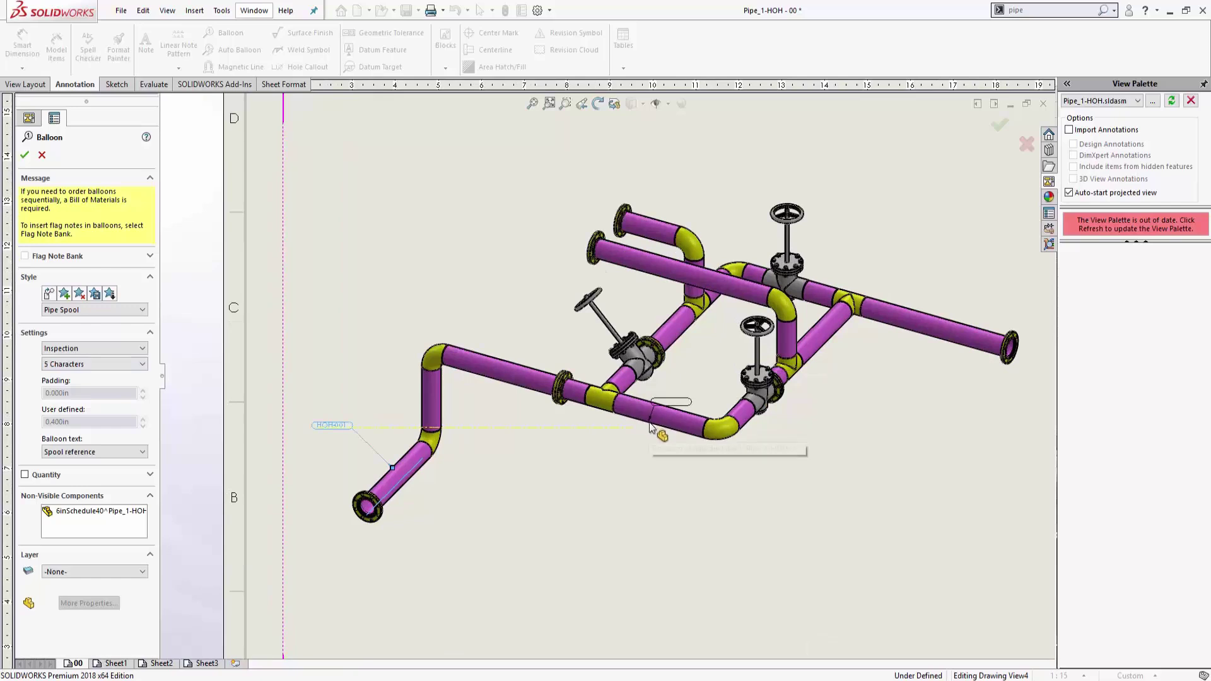
pyautogui.click(651, 427)
pyautogui.click(647, 462)
pyautogui.click(900, 312)
pyautogui.click(932, 272)
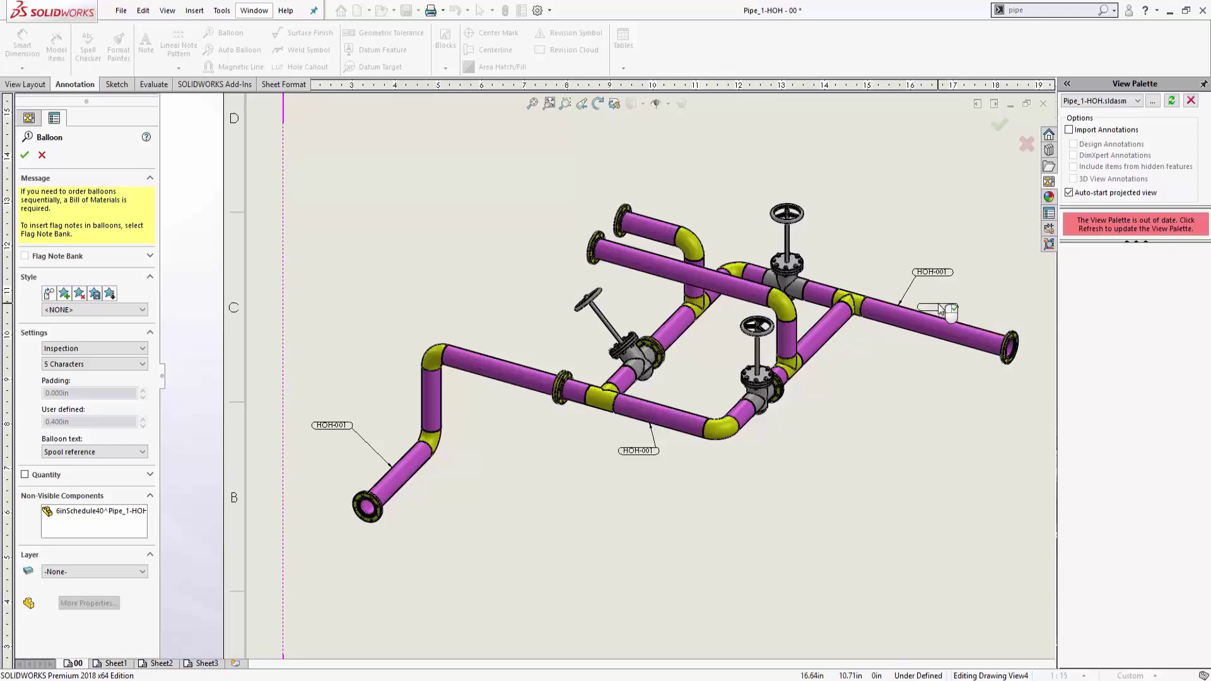
pyautogui.press('Escape')
# Reattach the two balloon leaders so they read HOH-003 and HOH-002
pyautogui.scroll(2, 915, 277)
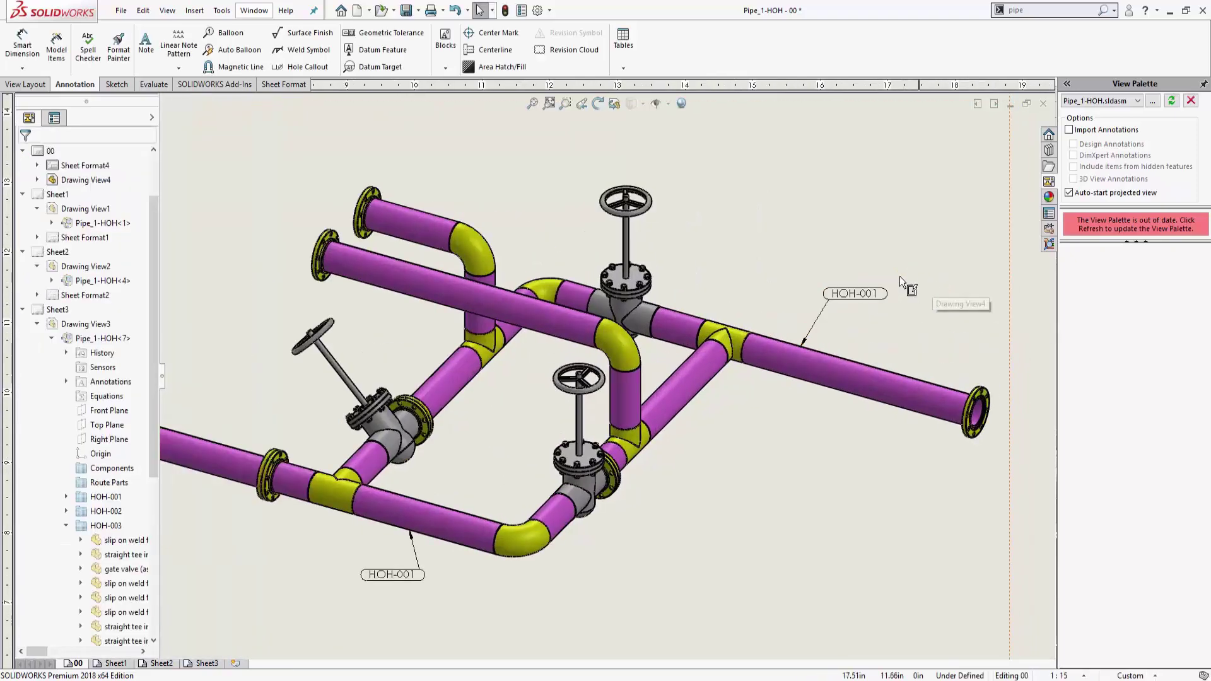
pyautogui.click(844, 292)
pyautogui.click(801, 358)
pyautogui.click(395, 564)
pyautogui.click(417, 518)
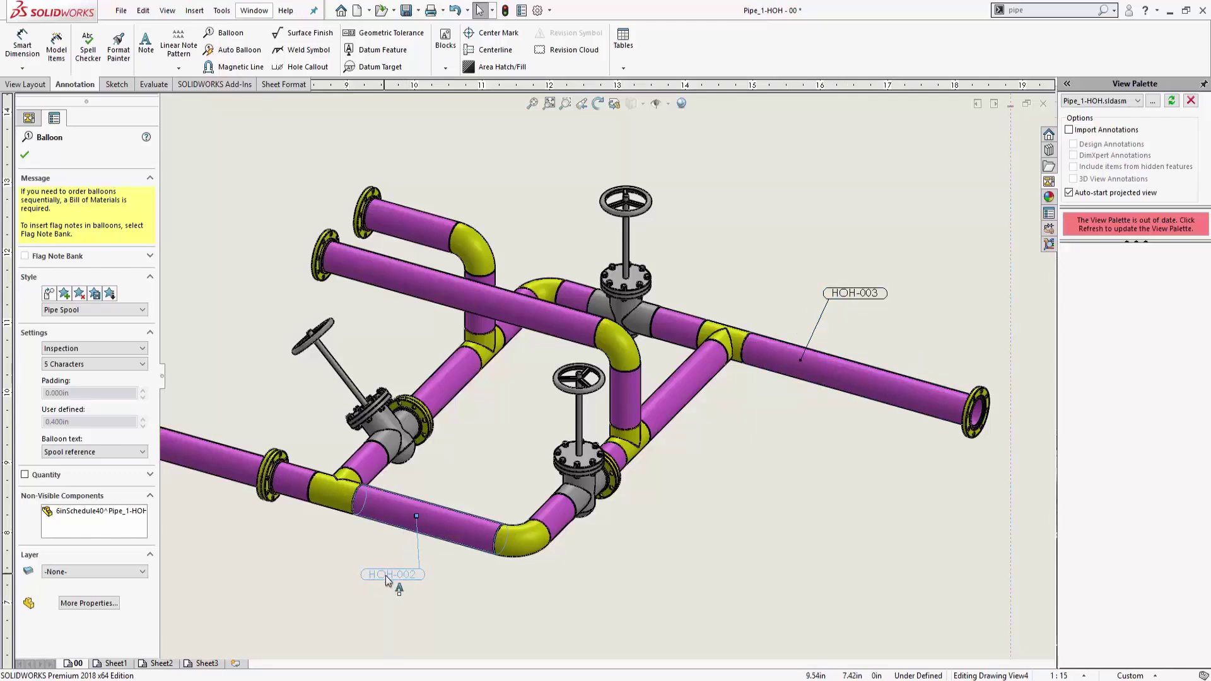
pyautogui.scroll(3, 616, 385)
pyautogui.scroll(2, 655, 427)
pyautogui.press('Escape')
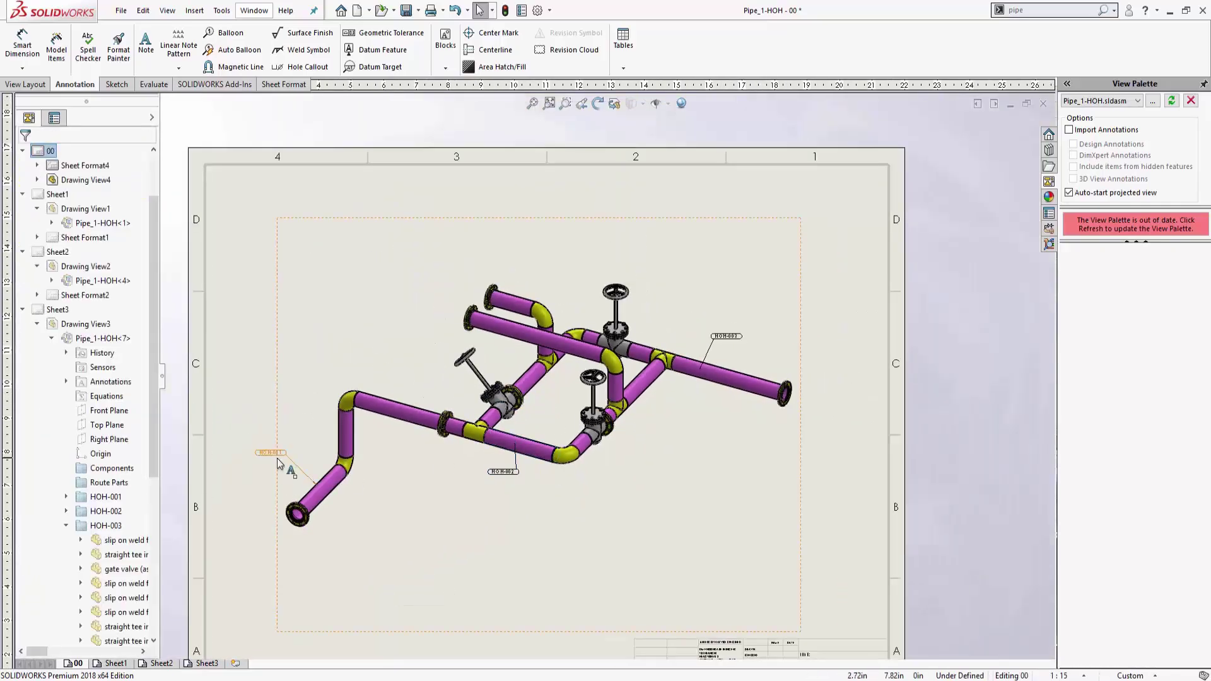
# Open Sheet1's Properties, enter the name HOH-001, and apply the change
pyautogui.click(116, 664)
pyautogui.rightClick(114, 665)
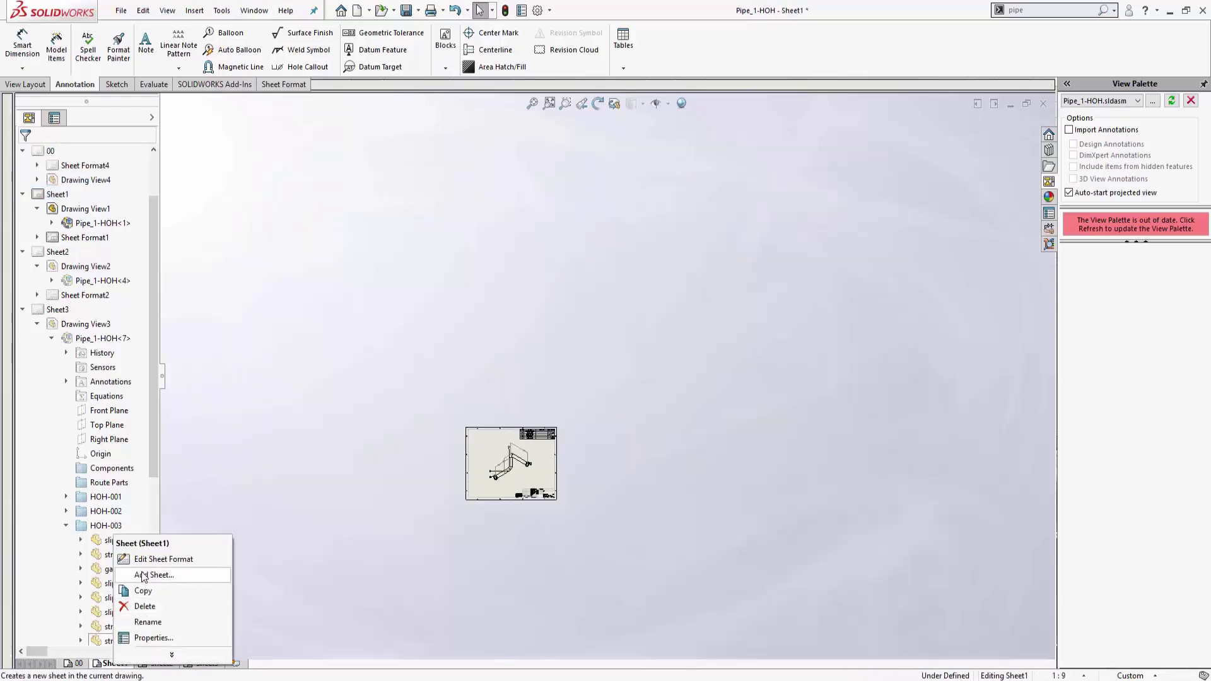
pyautogui.click(146, 638)
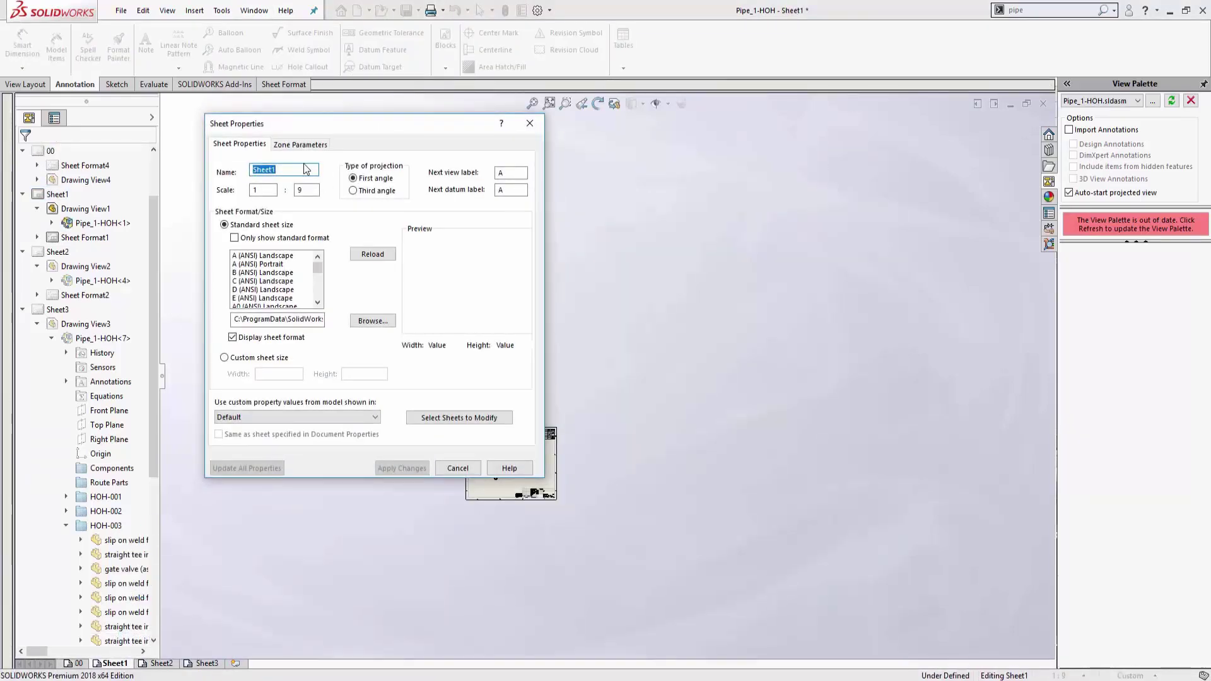
pyautogui.write('HJH')
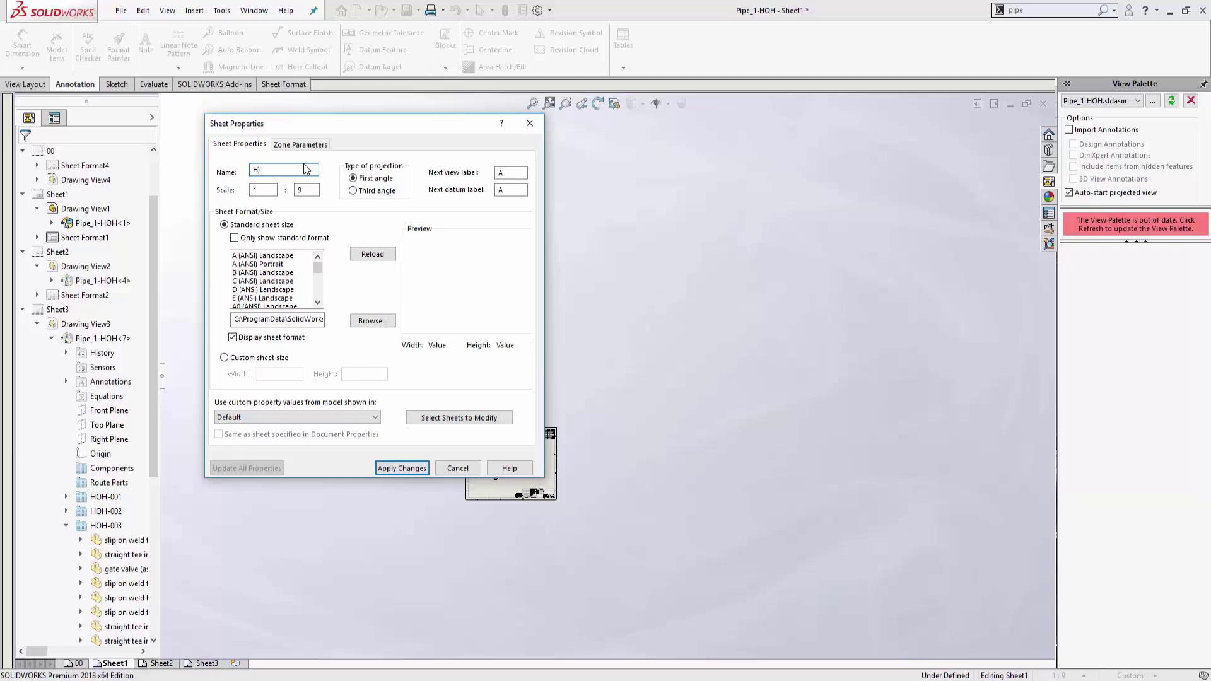
pyautogui.write('OH-001')
pyautogui.click(401, 468)
pyautogui.scroll(-4, 527, 463)
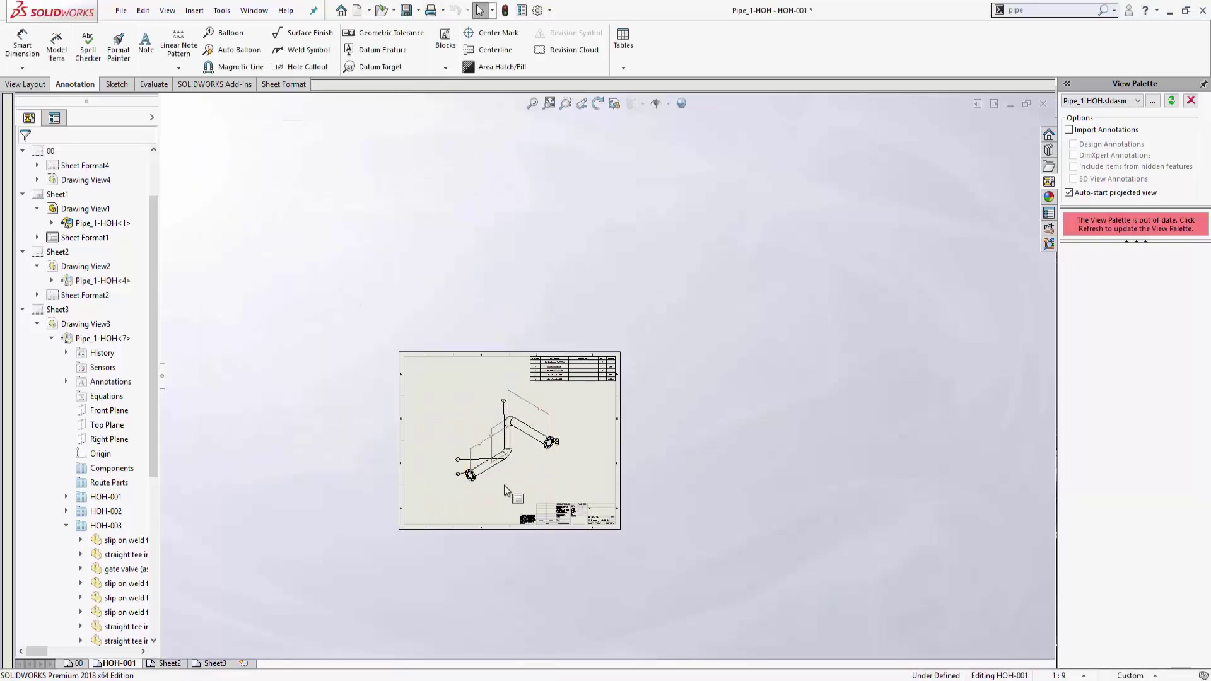
# Move balloon 4 beside the vertical pipe and balloon 3 below the pipe bend
pyautogui.scroll(-3, 569, 451)
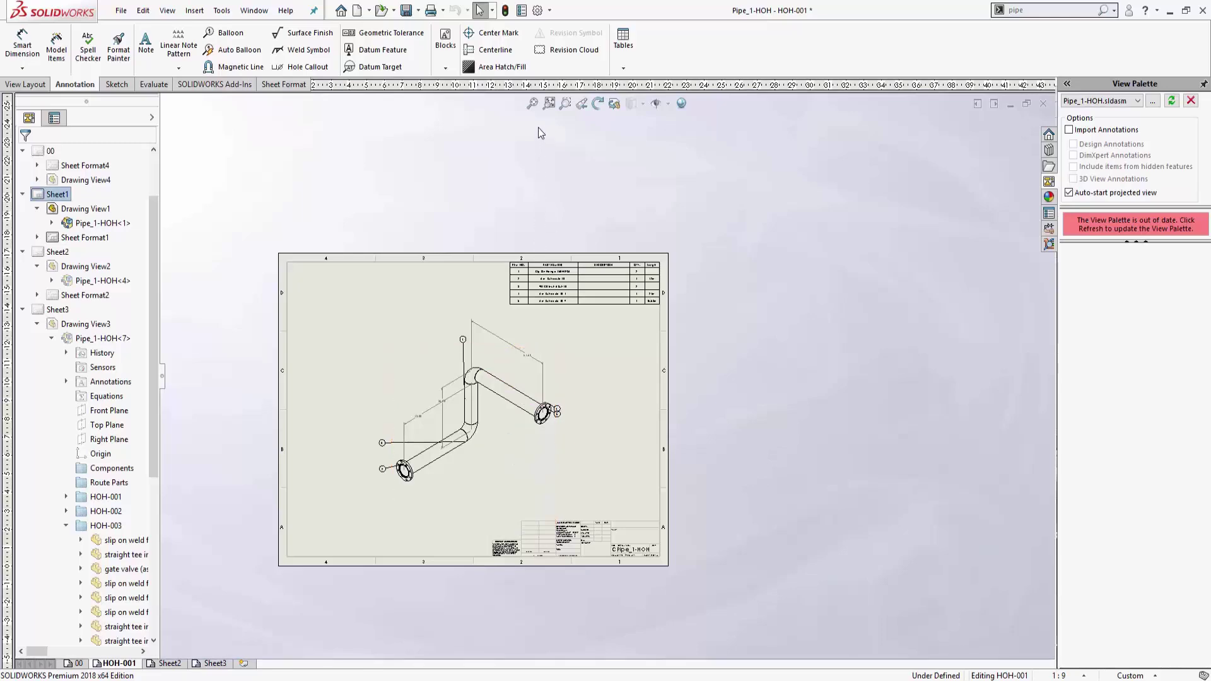
pyautogui.click(548, 104)
pyautogui.scroll(-3, 530, 240)
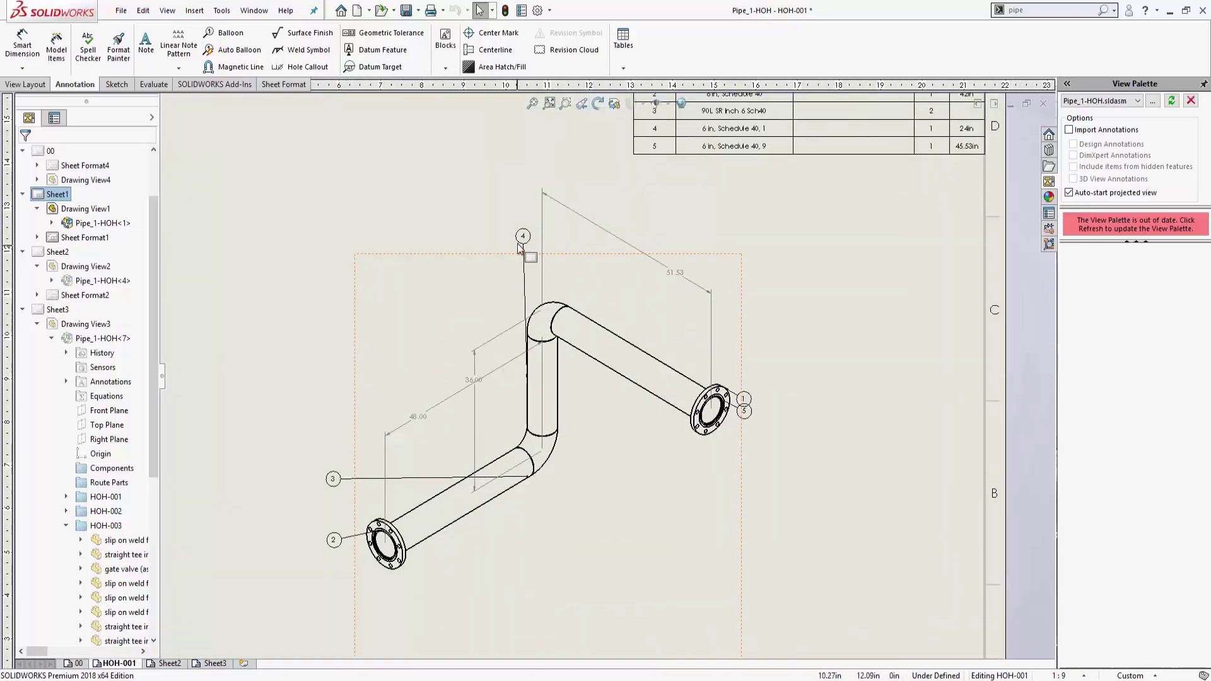
pyautogui.moveTo(530, 240); pyautogui.dragTo(446, 318)
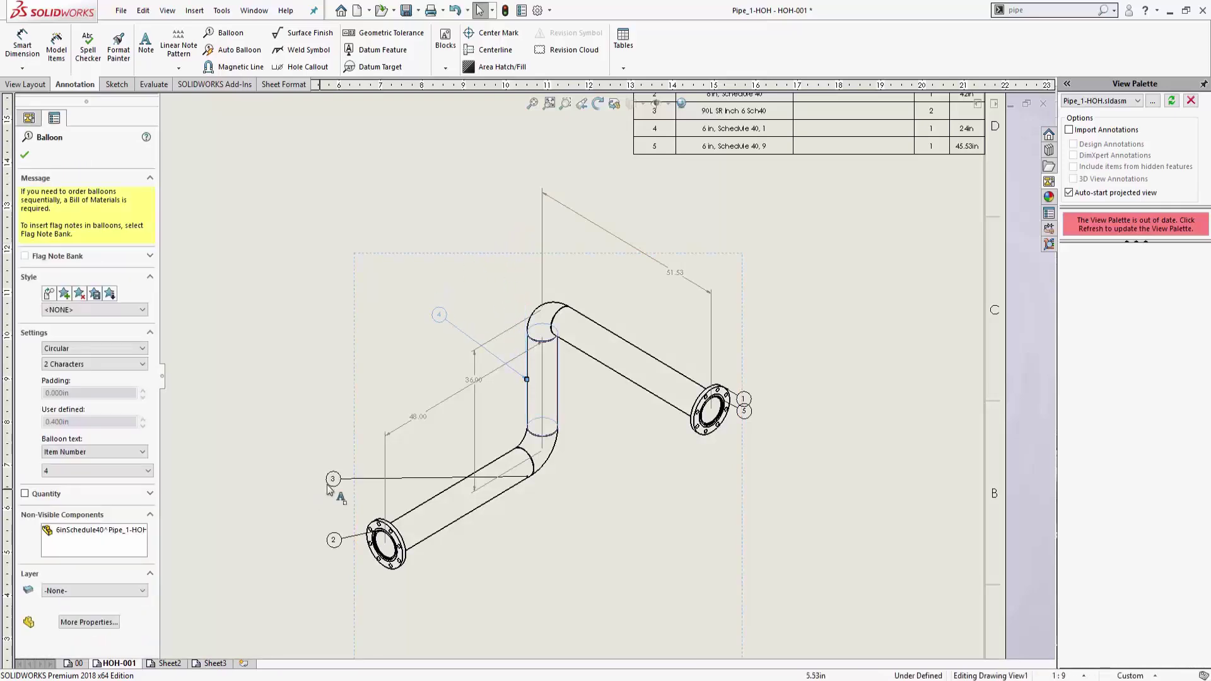
pyautogui.moveTo(348, 491); pyautogui.dragTo(580, 518)
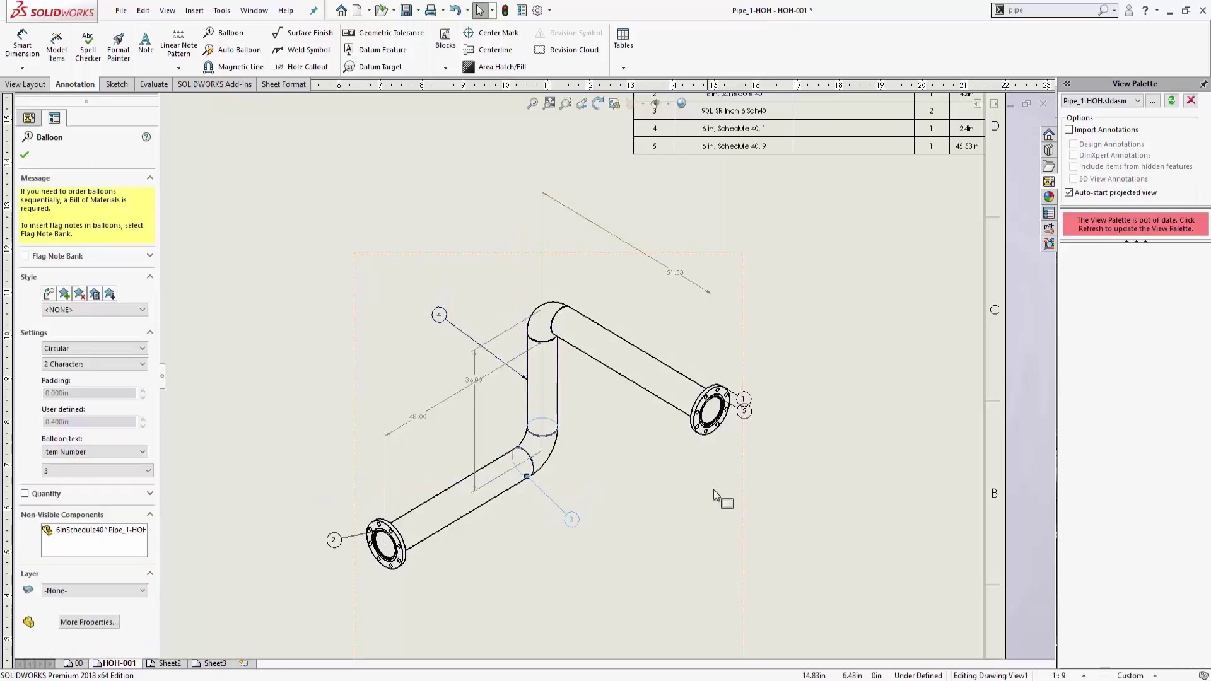
pyautogui.click(743, 492)
# Shift the drawing view slightly up and left on sheet HOH-001
pyautogui.press('f')
pyautogui.press('Escape')
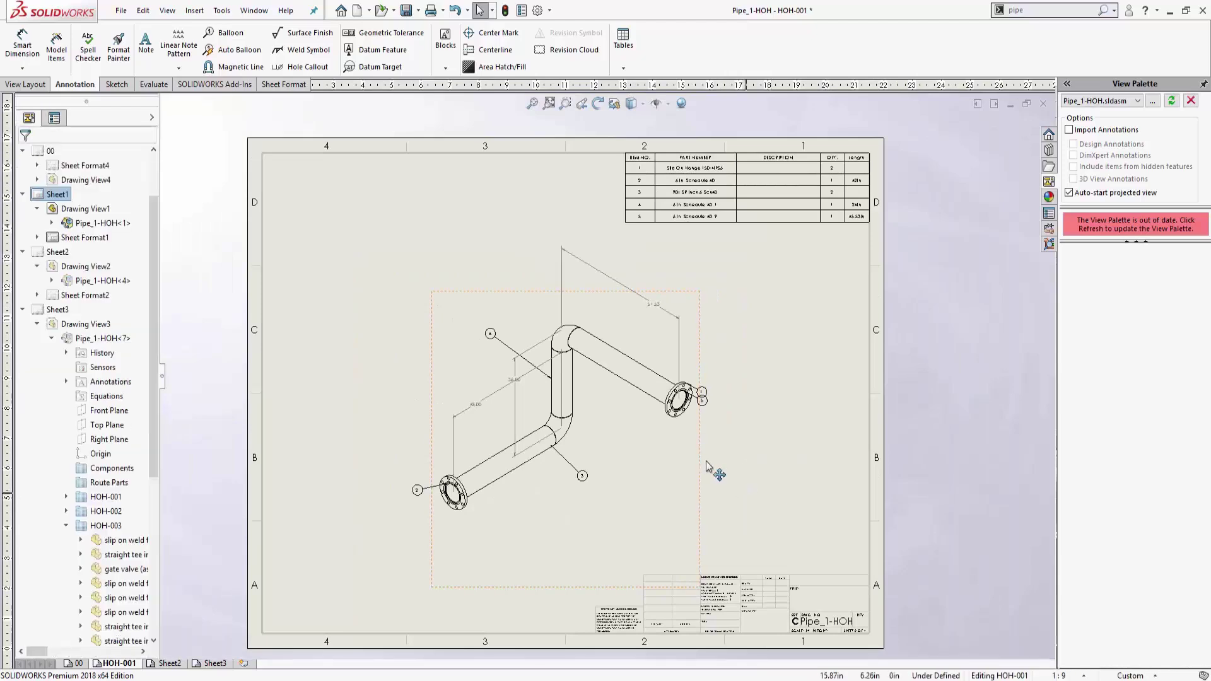
pyautogui.moveTo(668, 461); pyautogui.dragTo(658, 454)
pyautogui.click(680, 450)
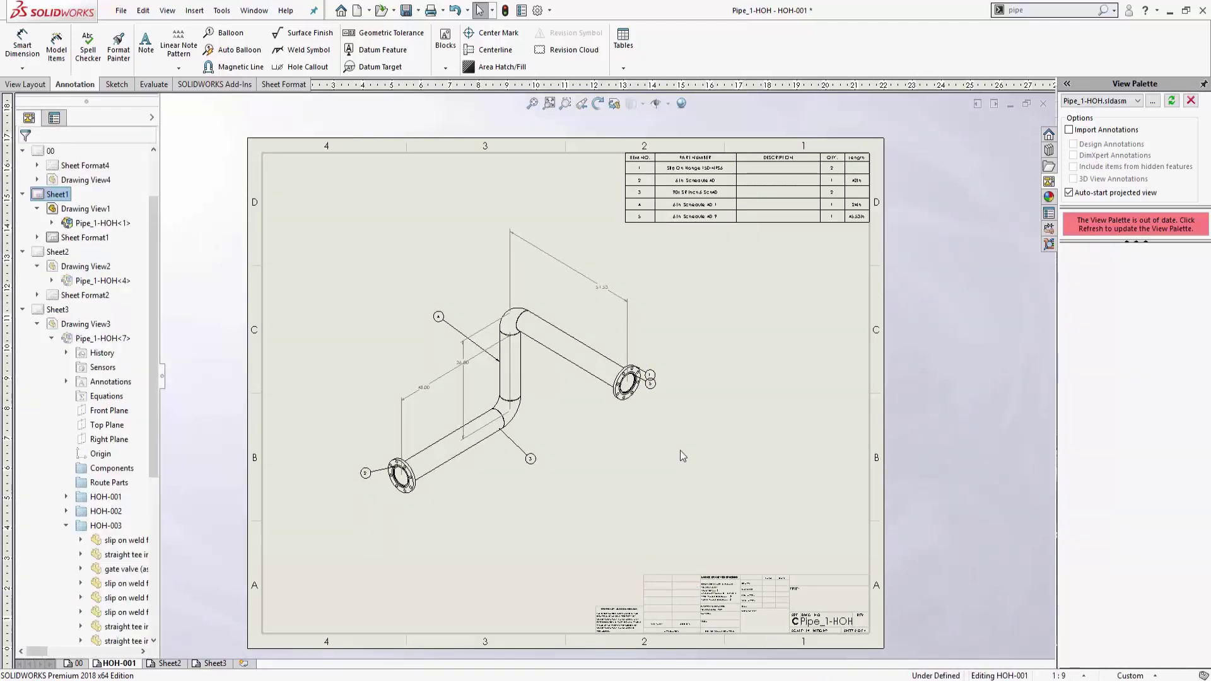